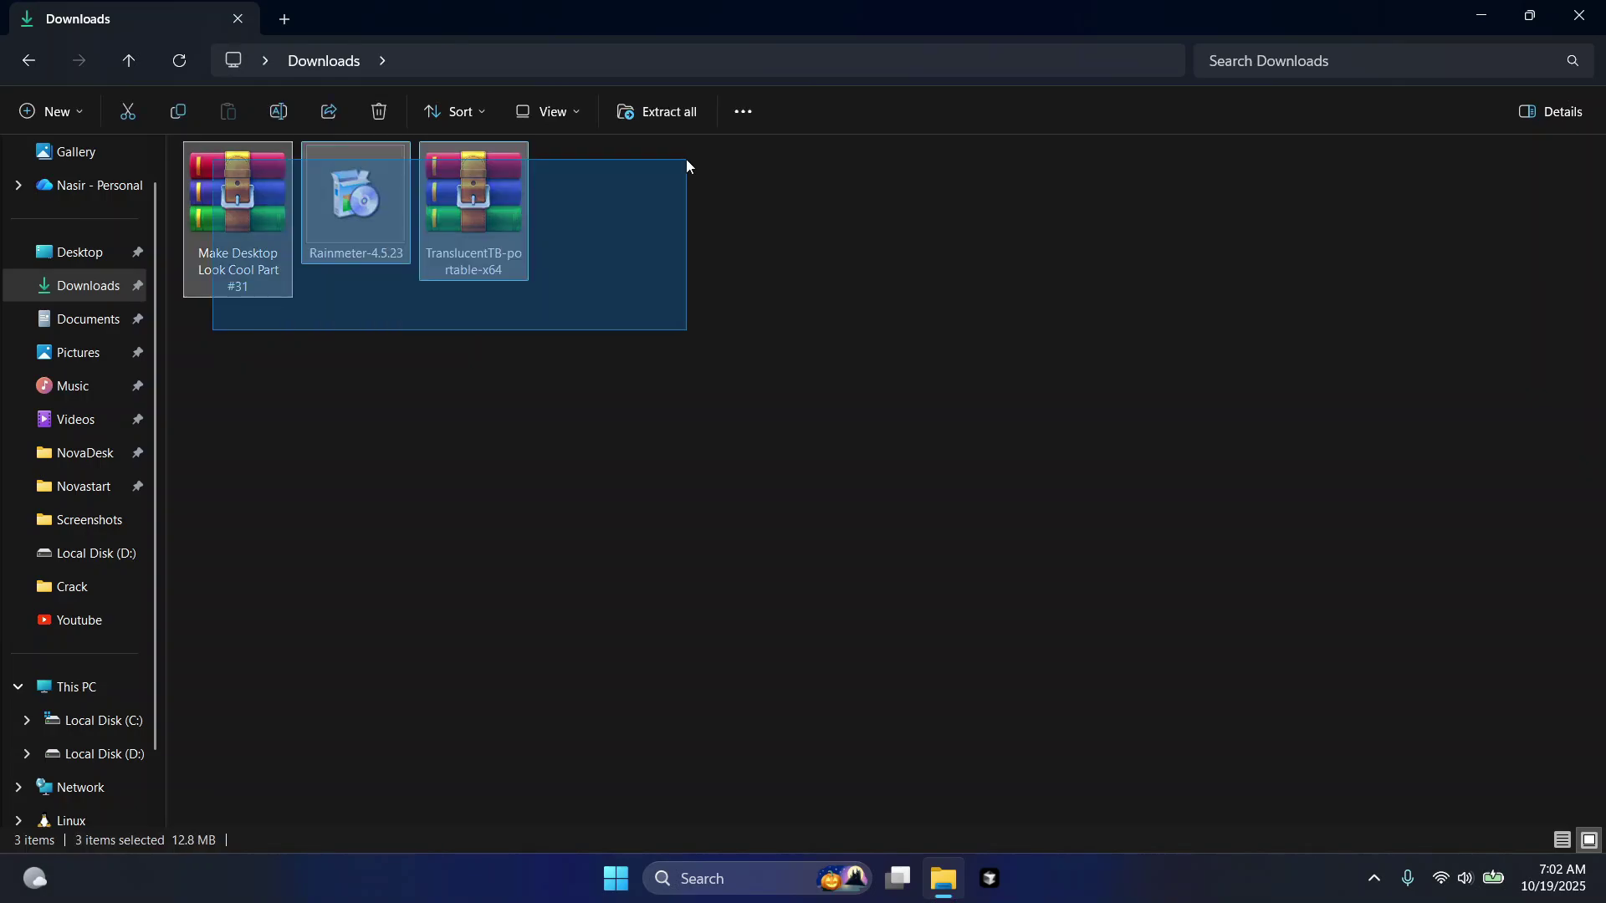
# Extract the "Make Desktop Look Cool Part #31" archive in Downloads into a folder of the same name with WinRAR.
pyautogui.click(544, 293)
pyautogui.rightClick(242, 209)
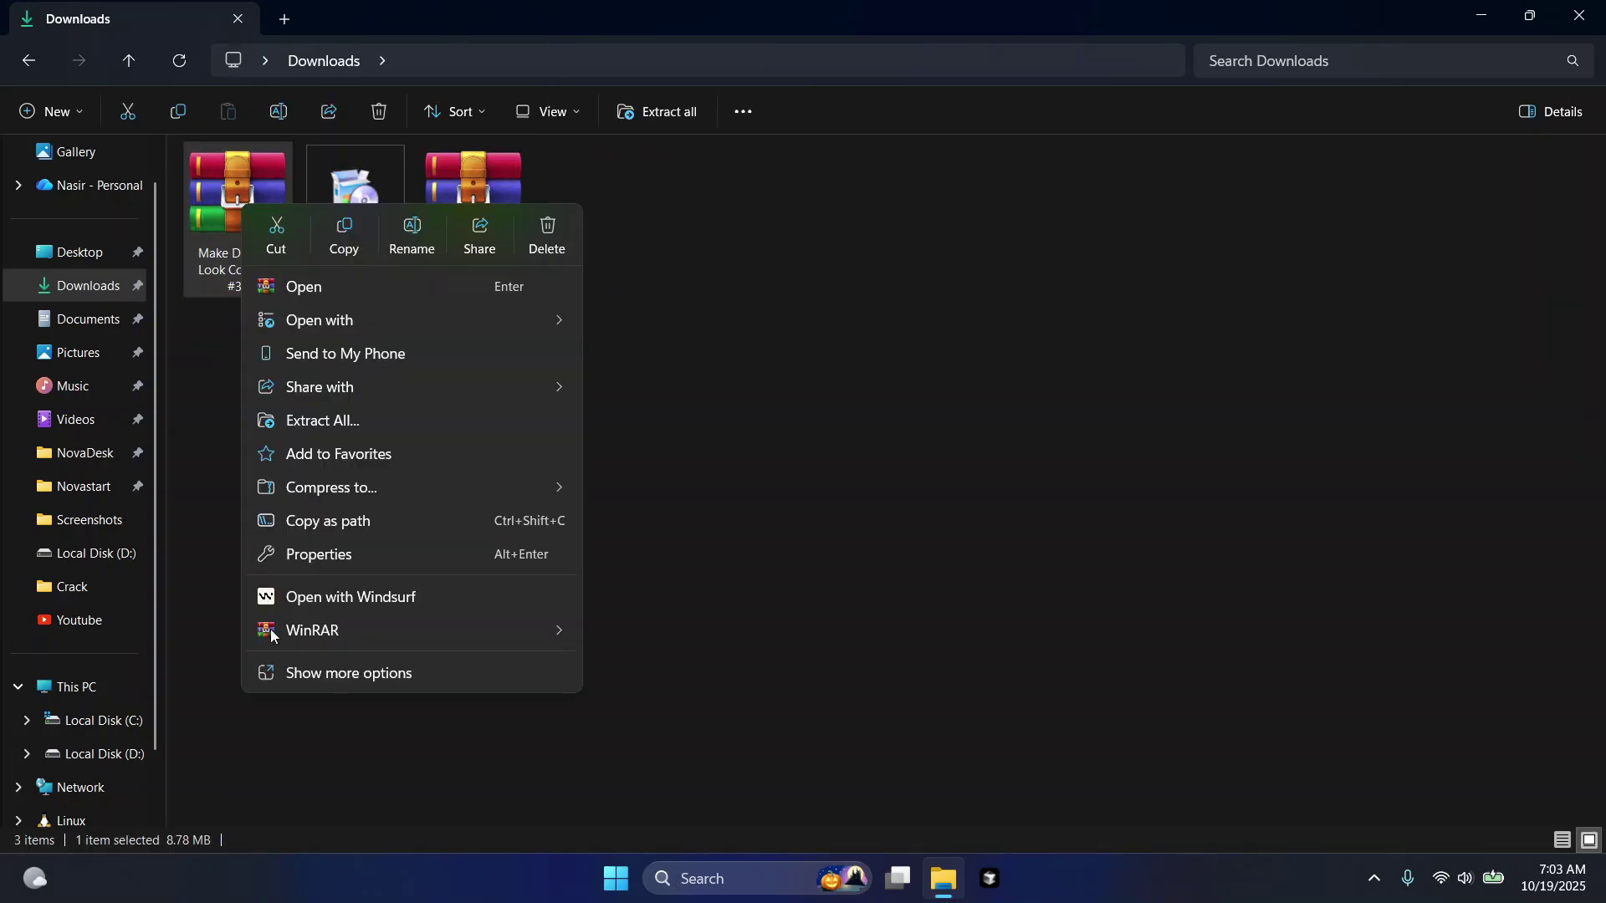
pyautogui.moveTo(301, 639)
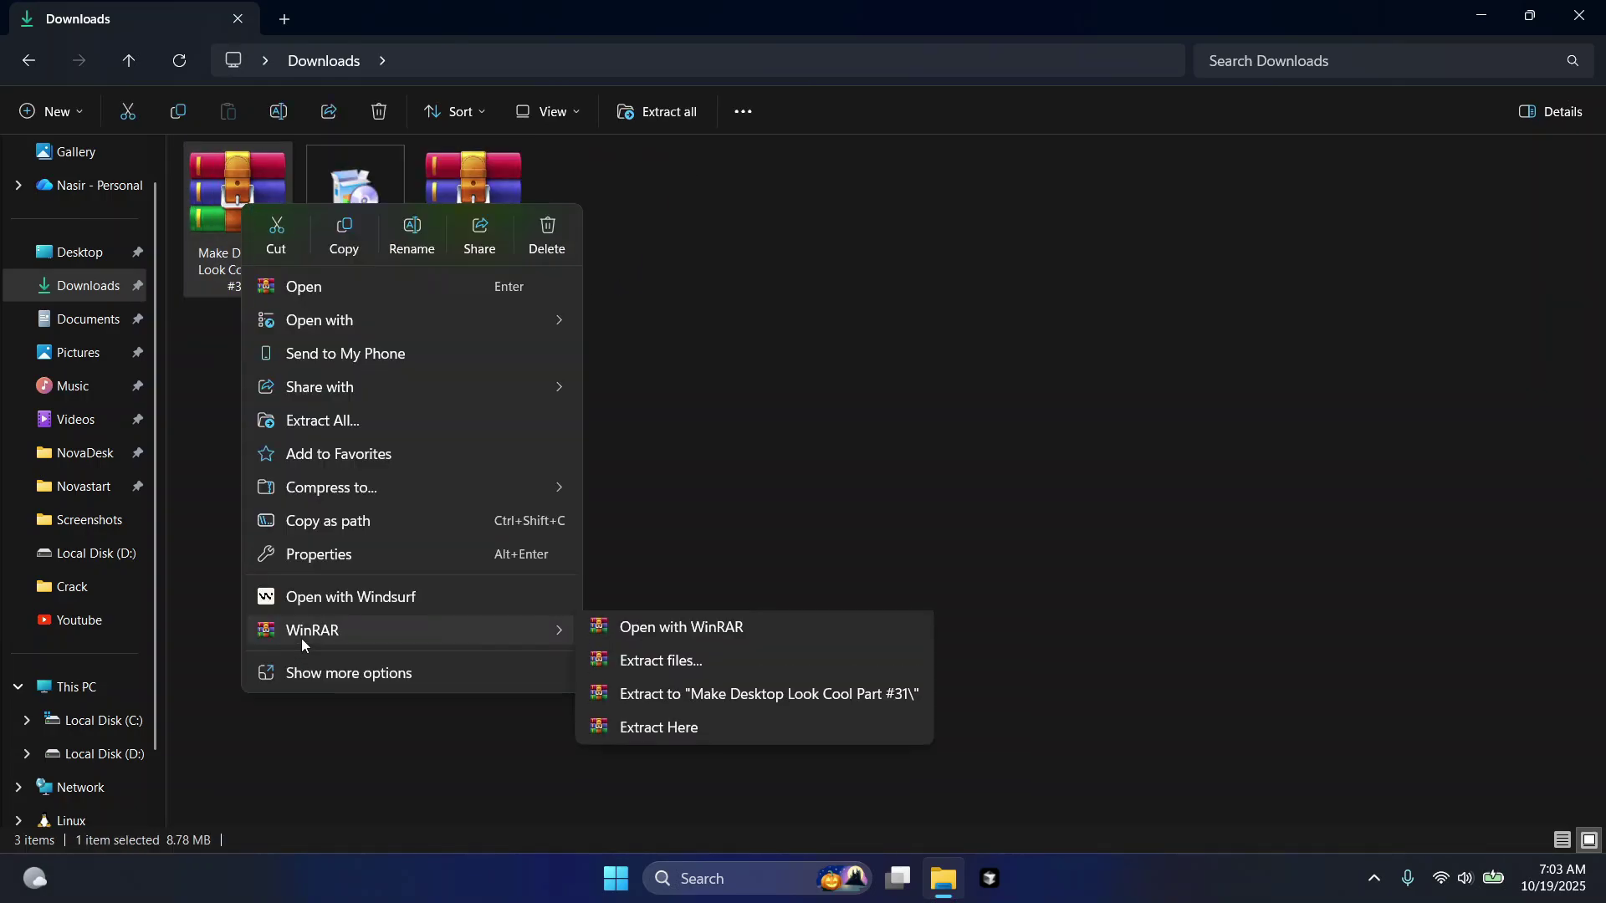
pyautogui.click(679, 701)
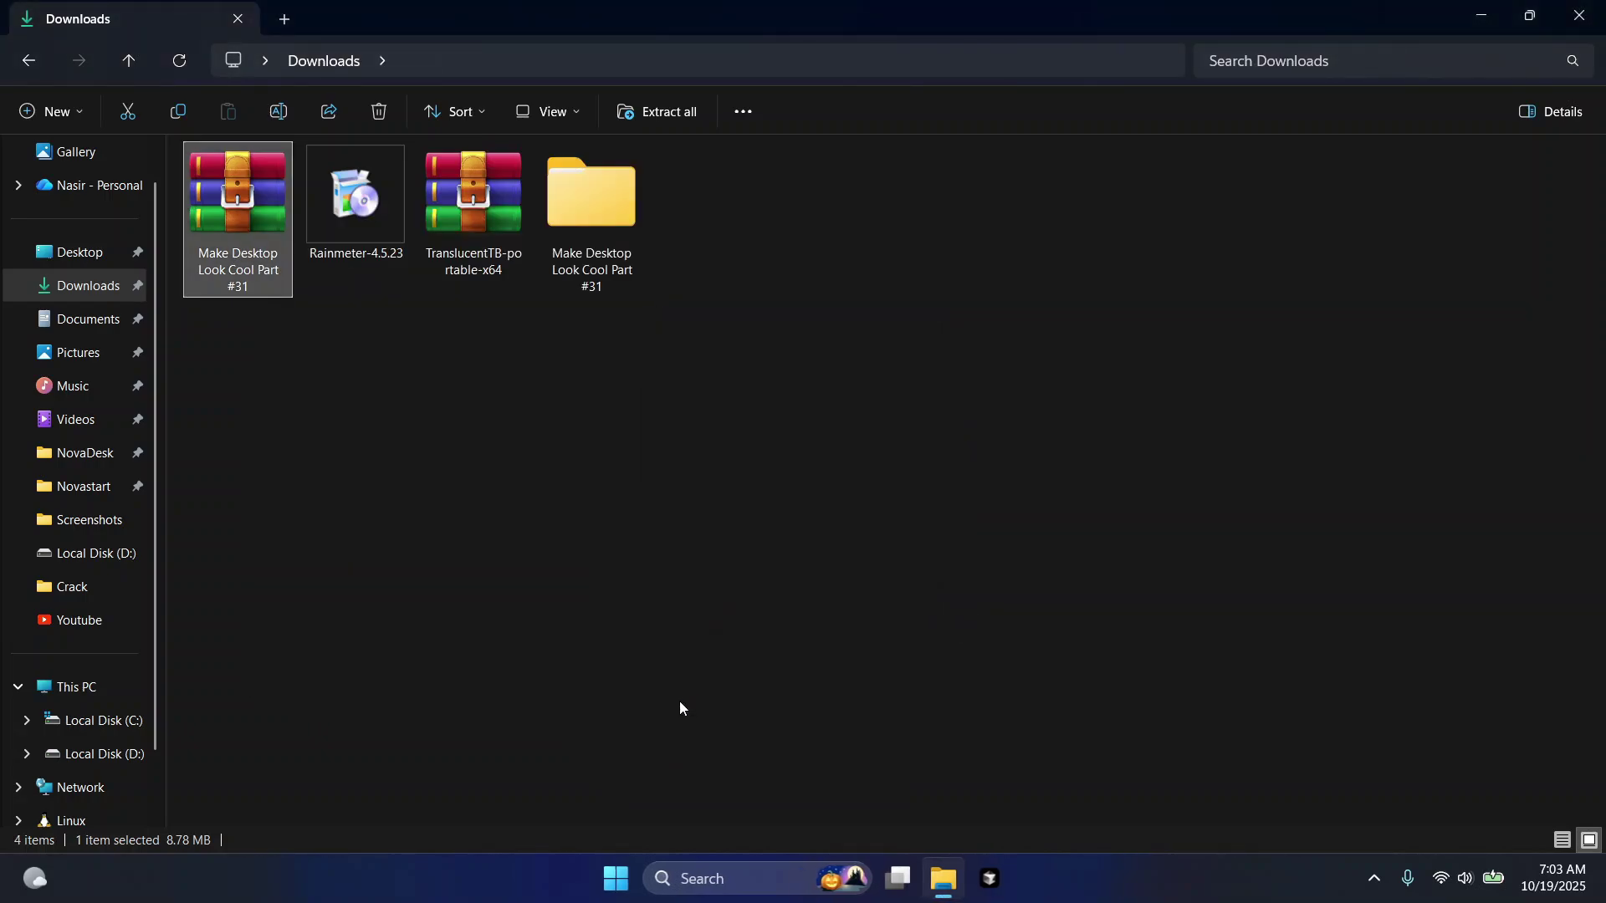
# Set the Wallpaper image from the extracted "Make Desktop Look Cool Part #31" folder as the desktop background and check it on the desktop.
pyautogui.doubleClick(594, 209)
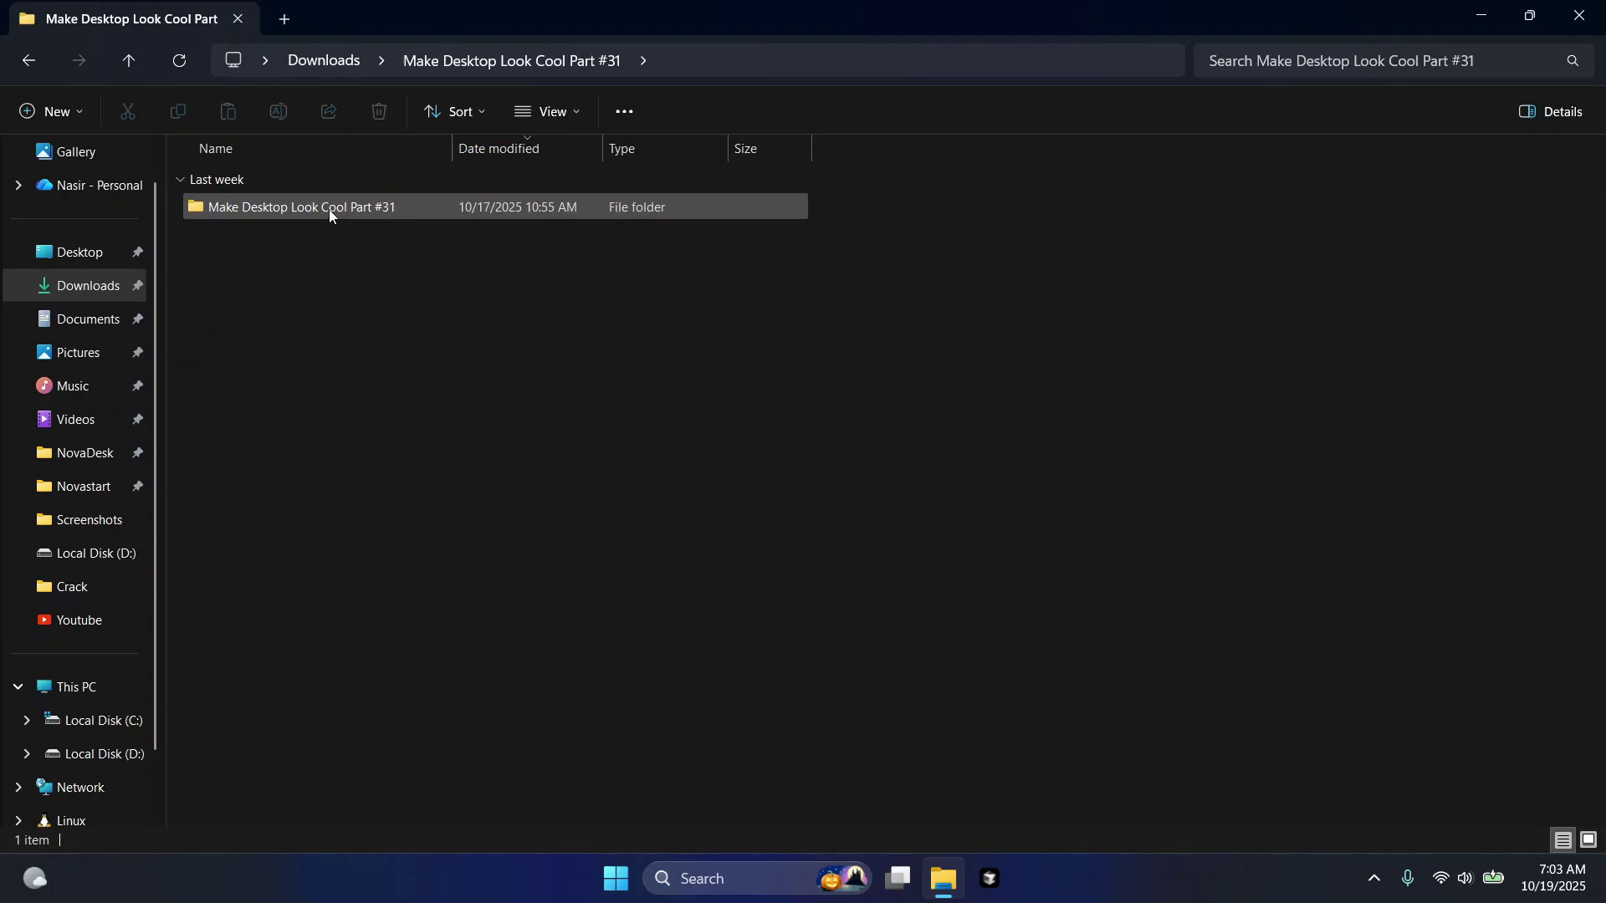
pyautogui.doubleClick(329, 209)
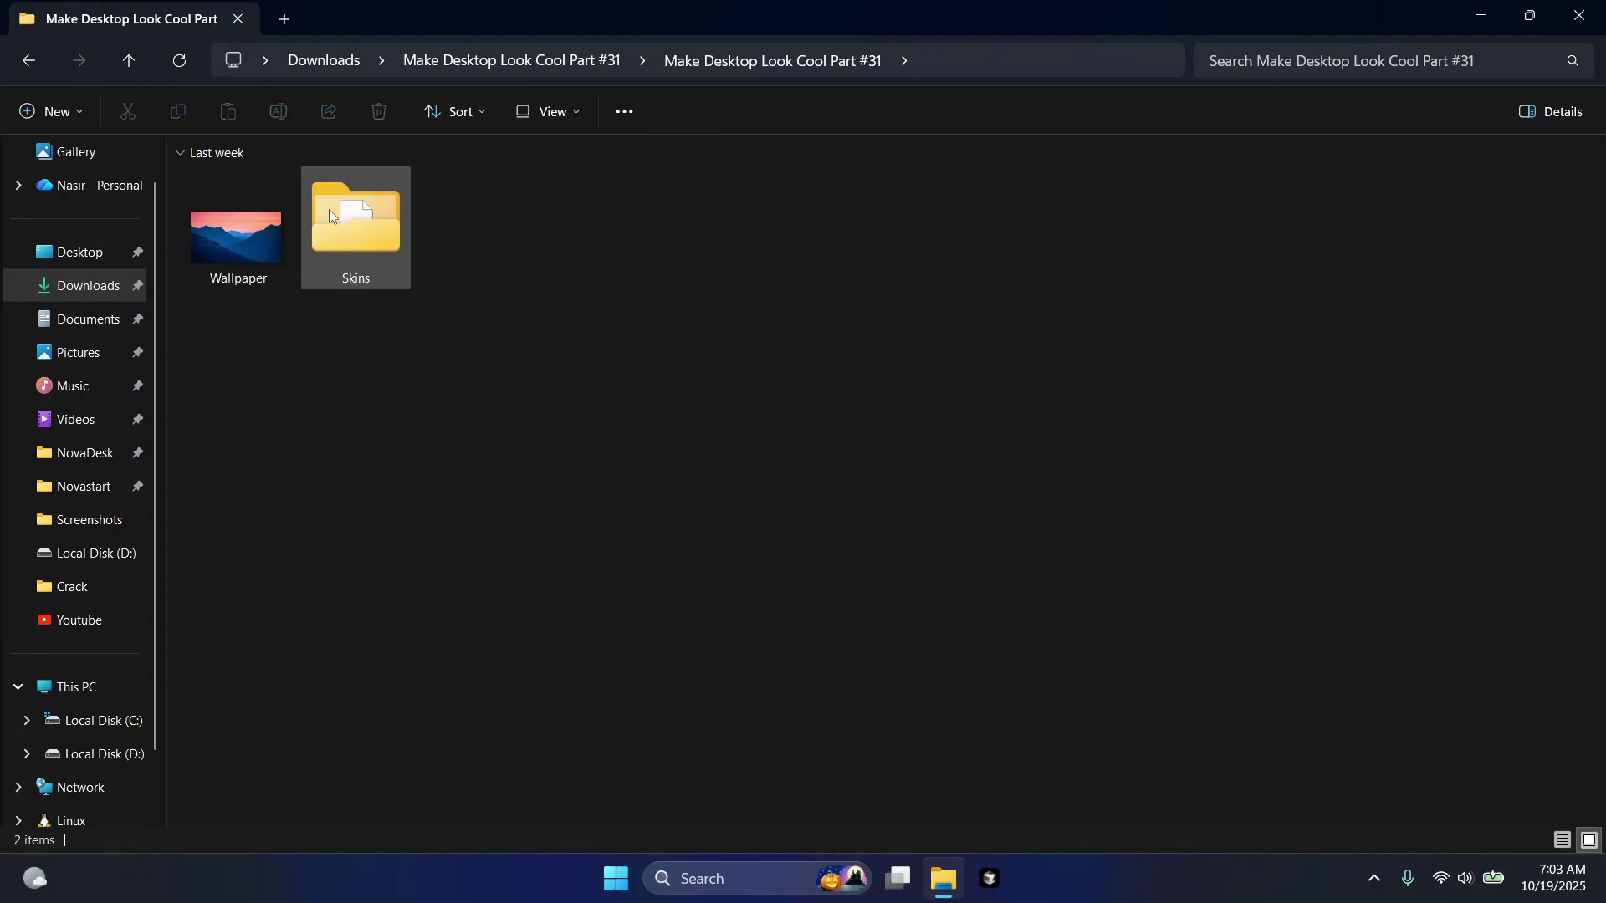
pyautogui.click(233, 270)
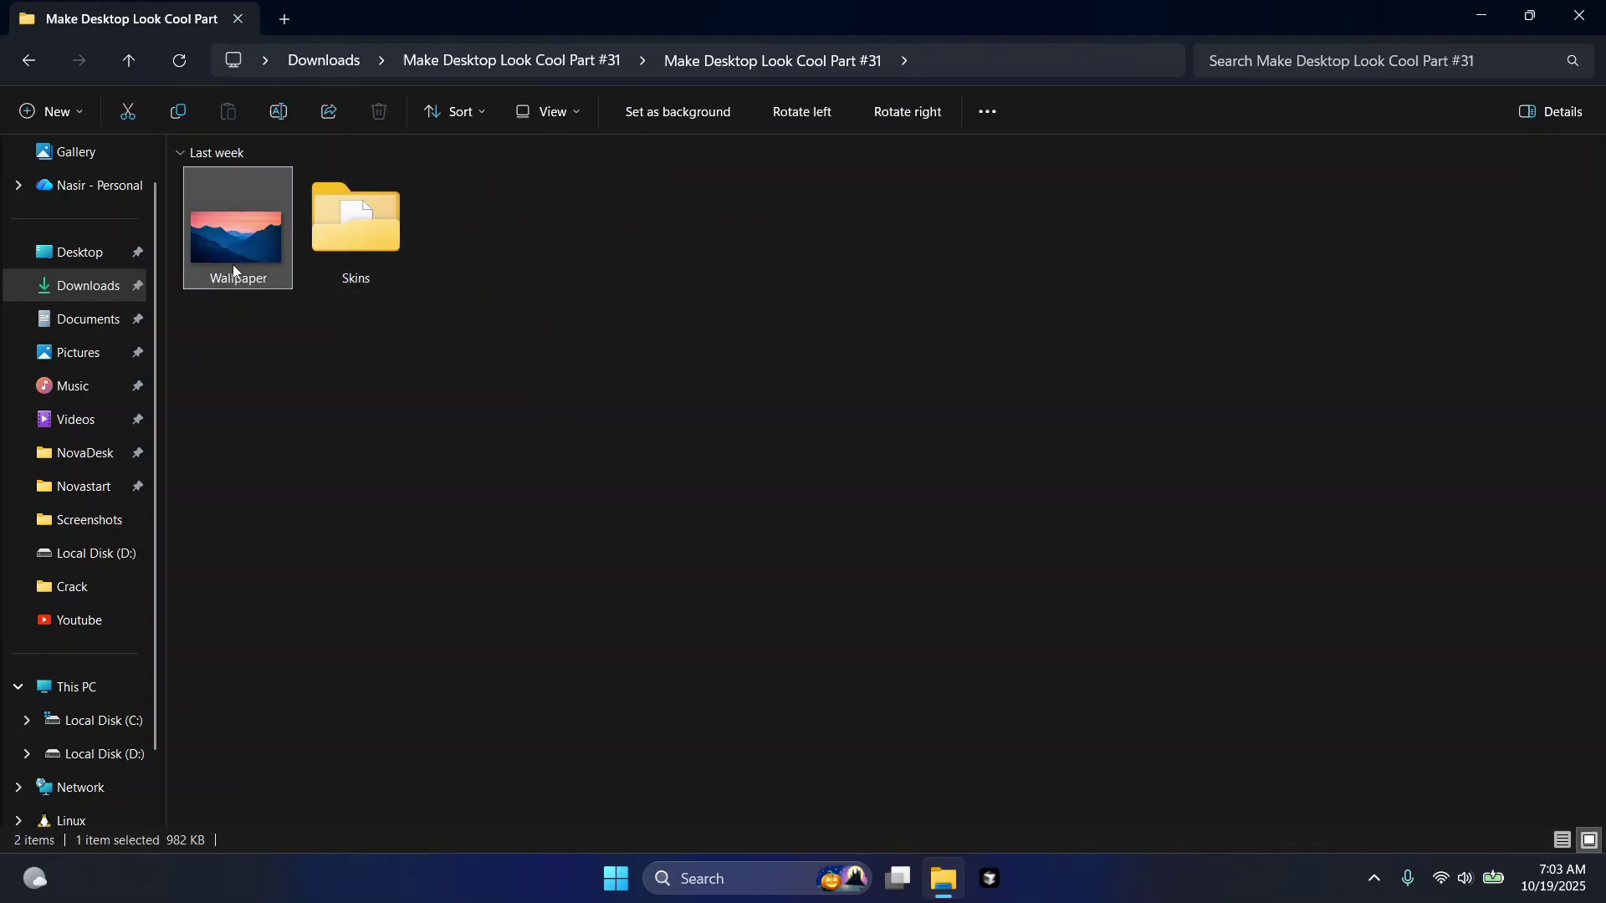
pyautogui.rightClick(233, 269)
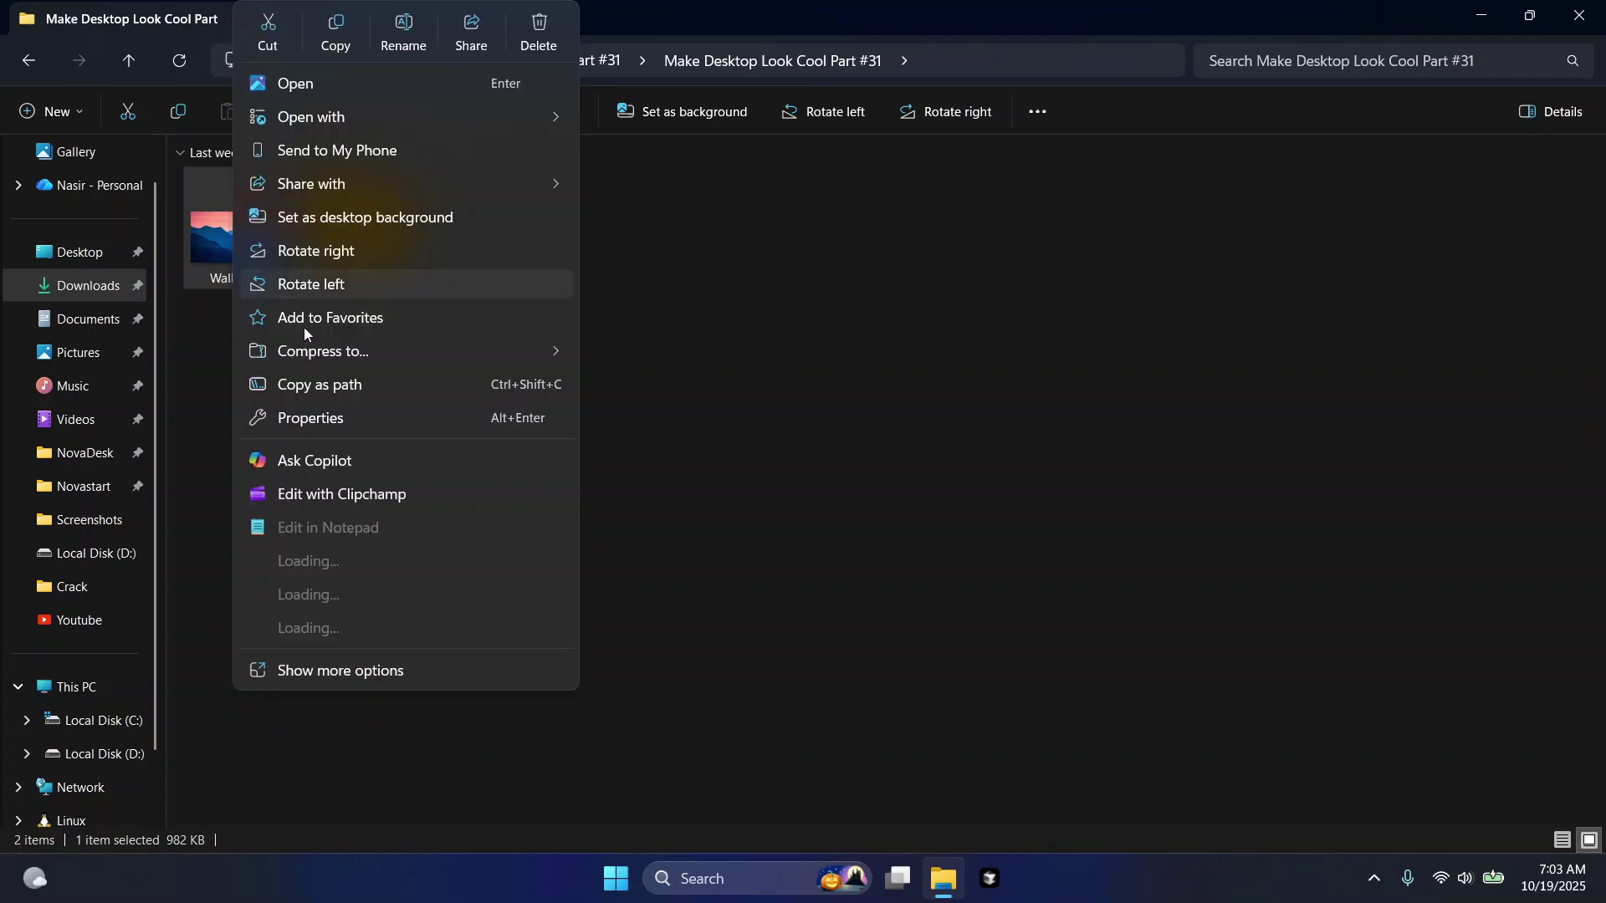
pyautogui.click(294, 220)
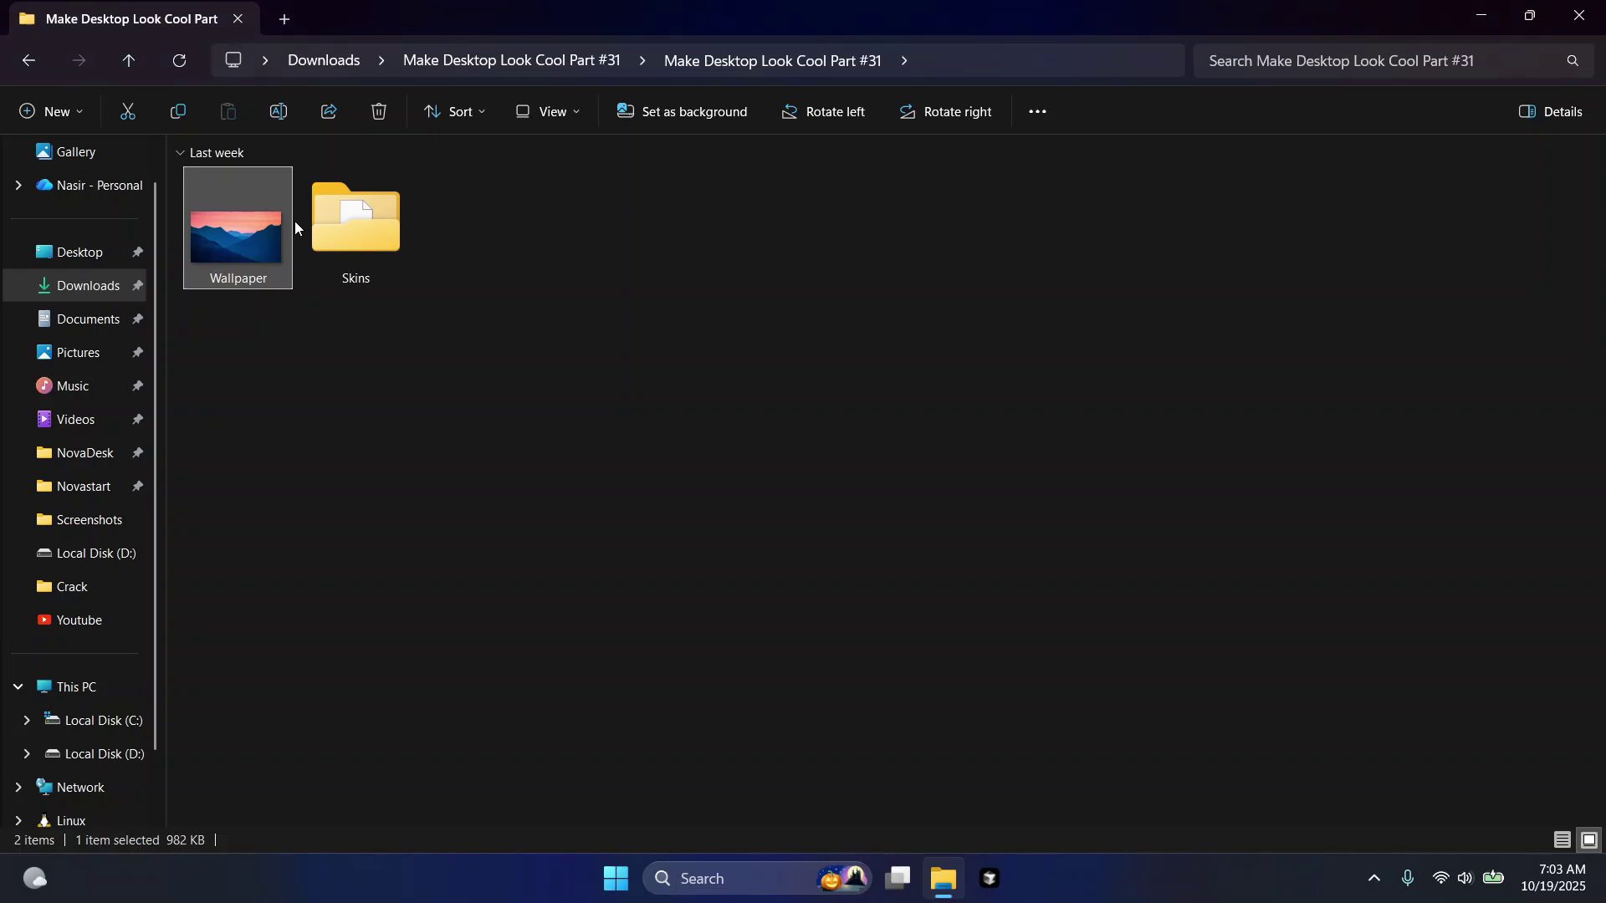
pyautogui.click(1479, 12)
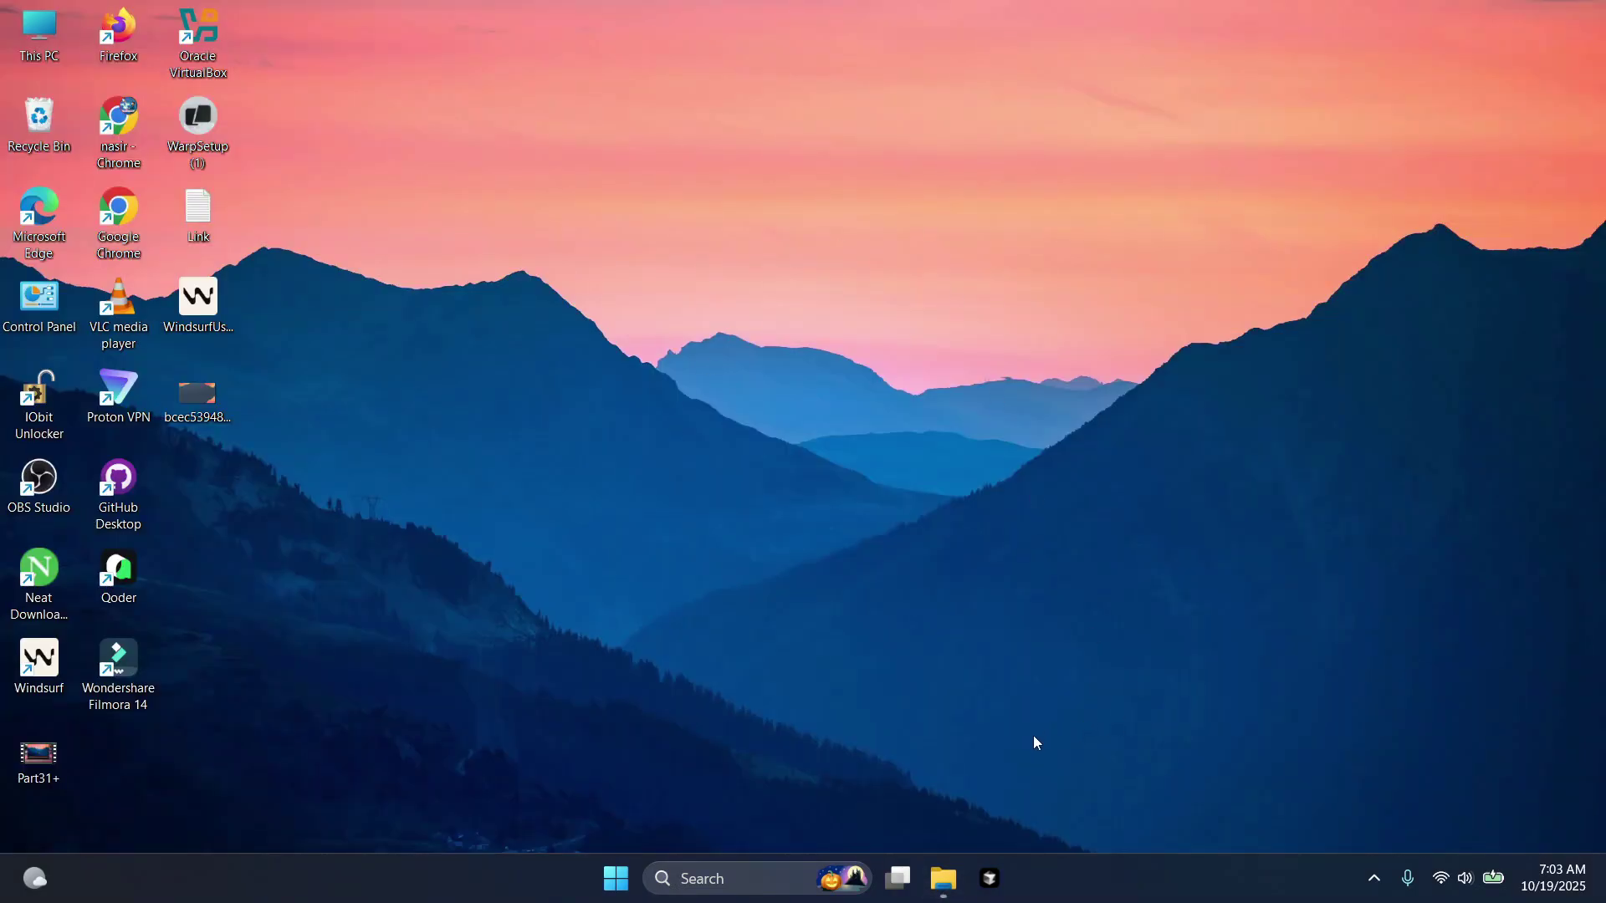
pyautogui.click(945, 879)
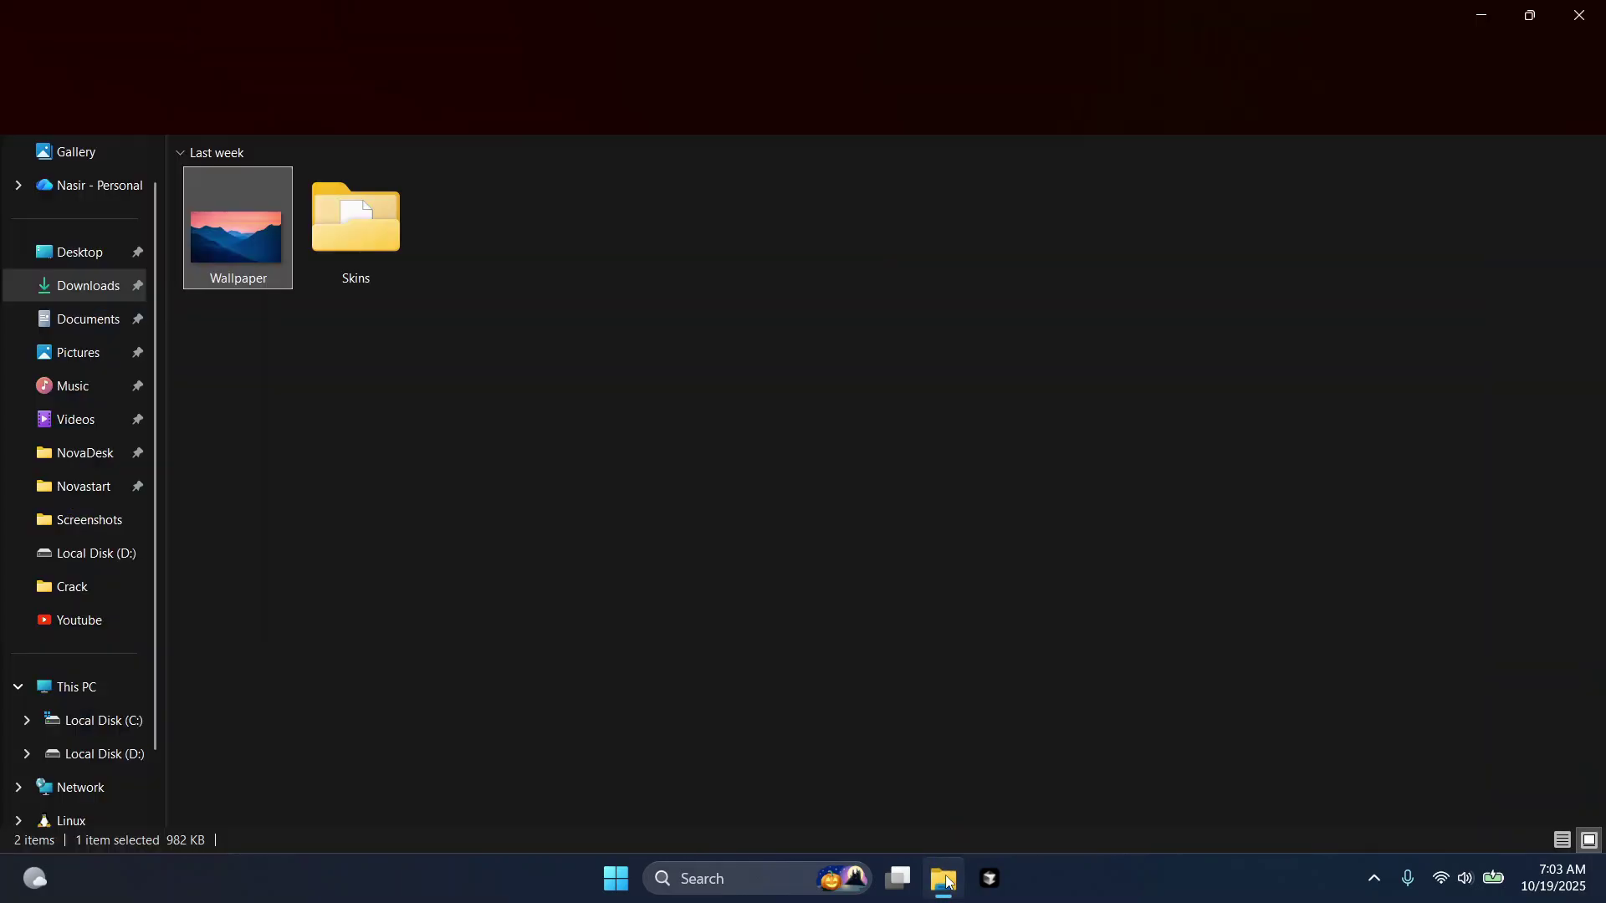
pyautogui.click(478, 432)
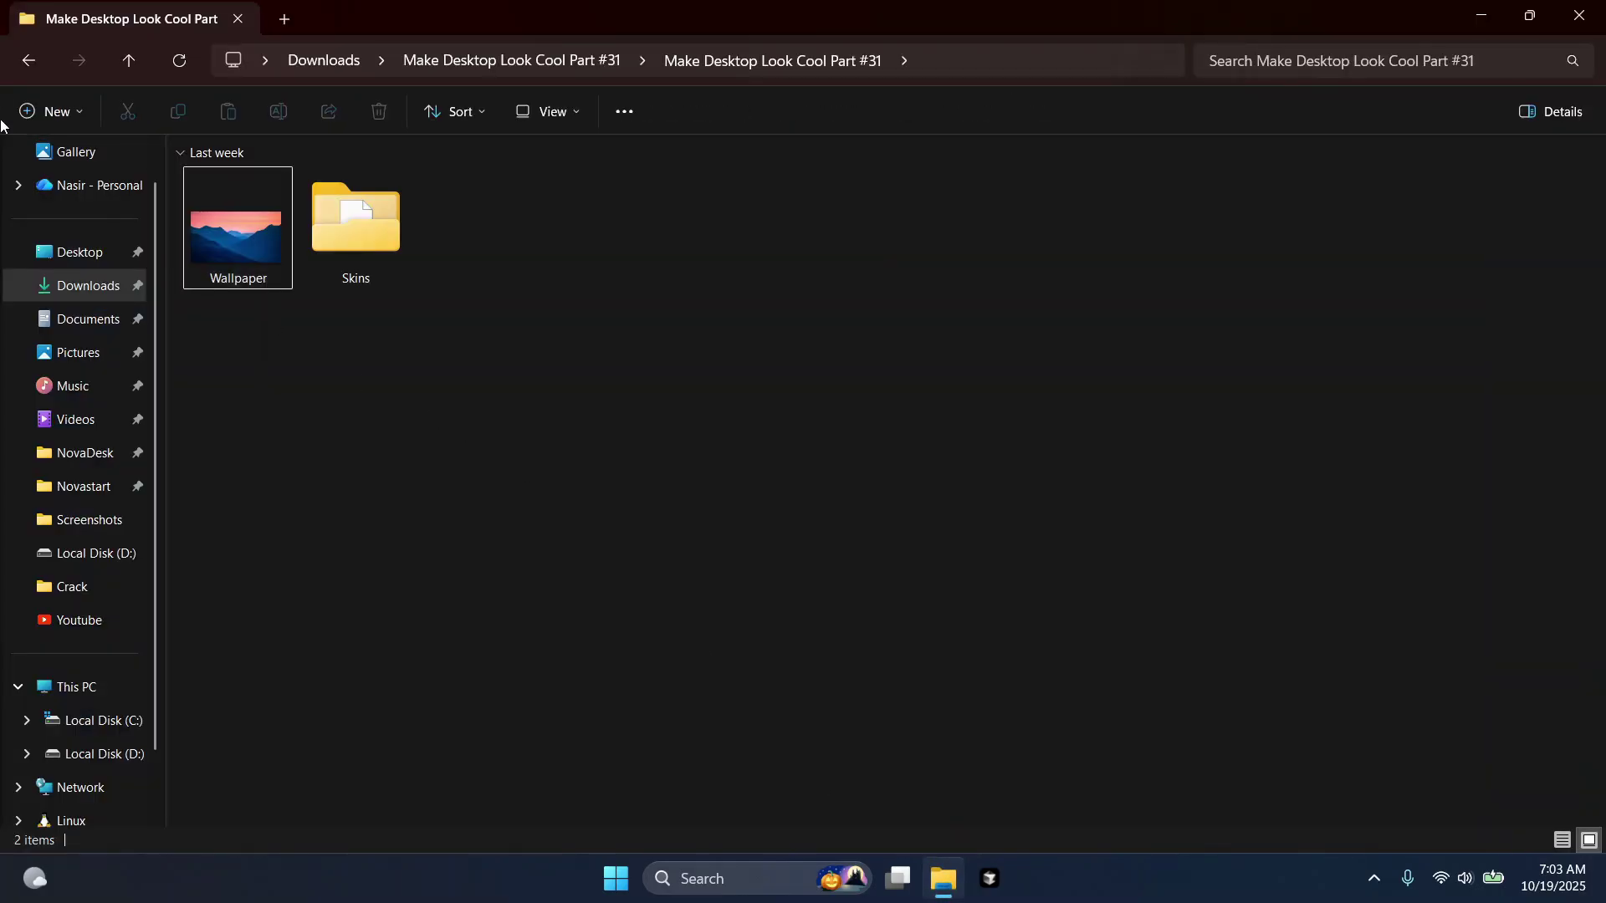
# Extract the TranslucentTB-portable-x64 archive in Downloads into a folder of the same name with WinRAR.
pyautogui.click(29, 55)
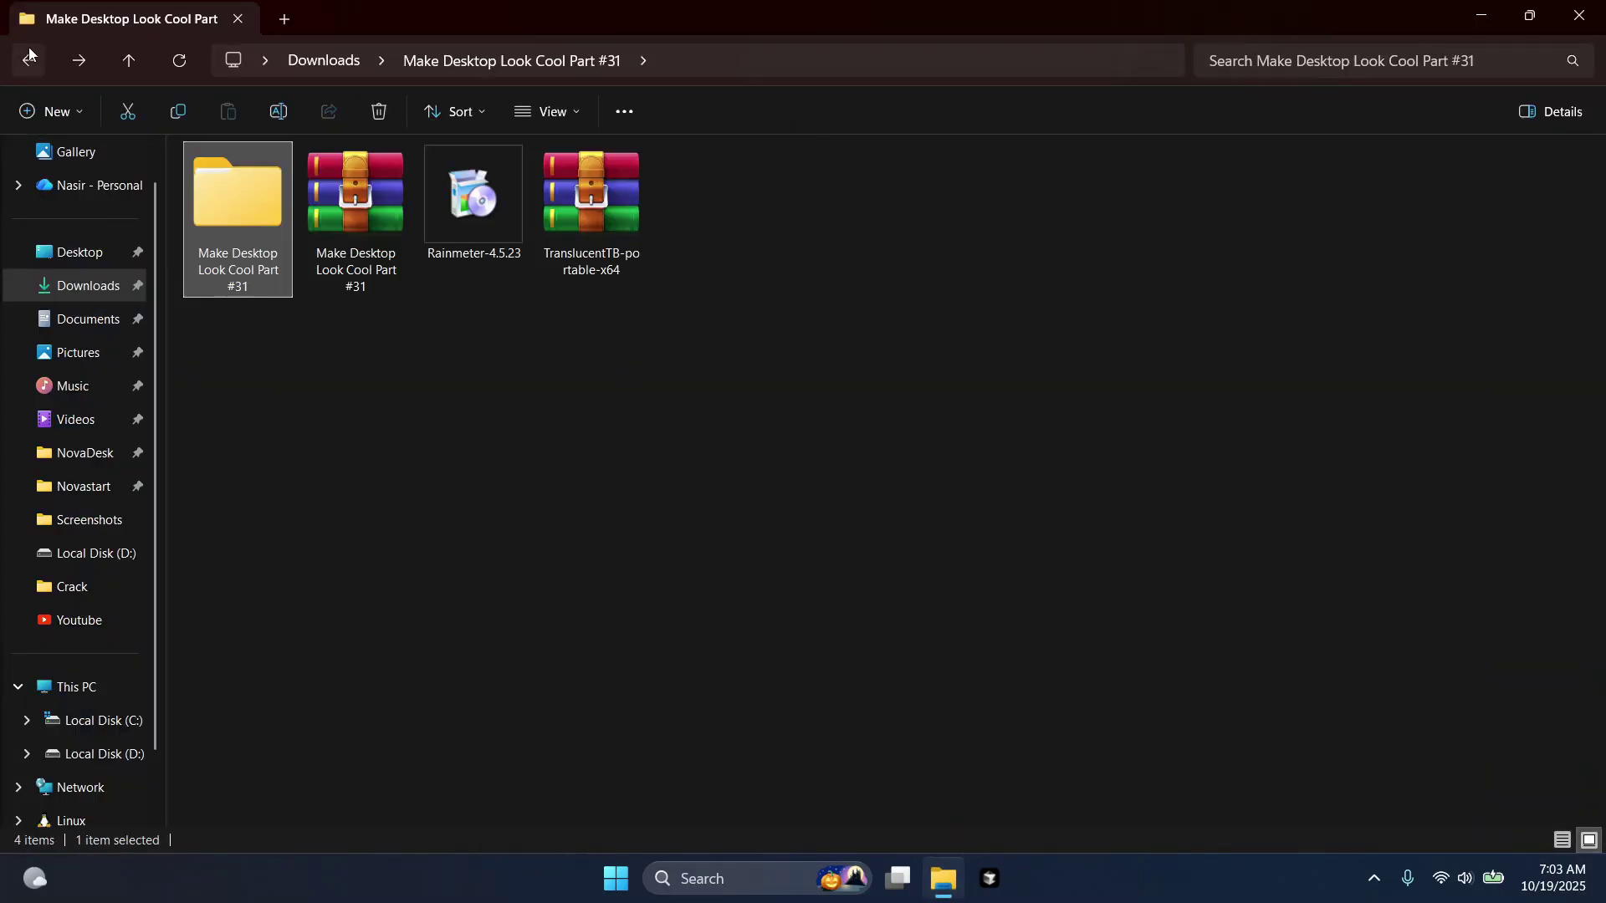
pyautogui.click(545, 399)
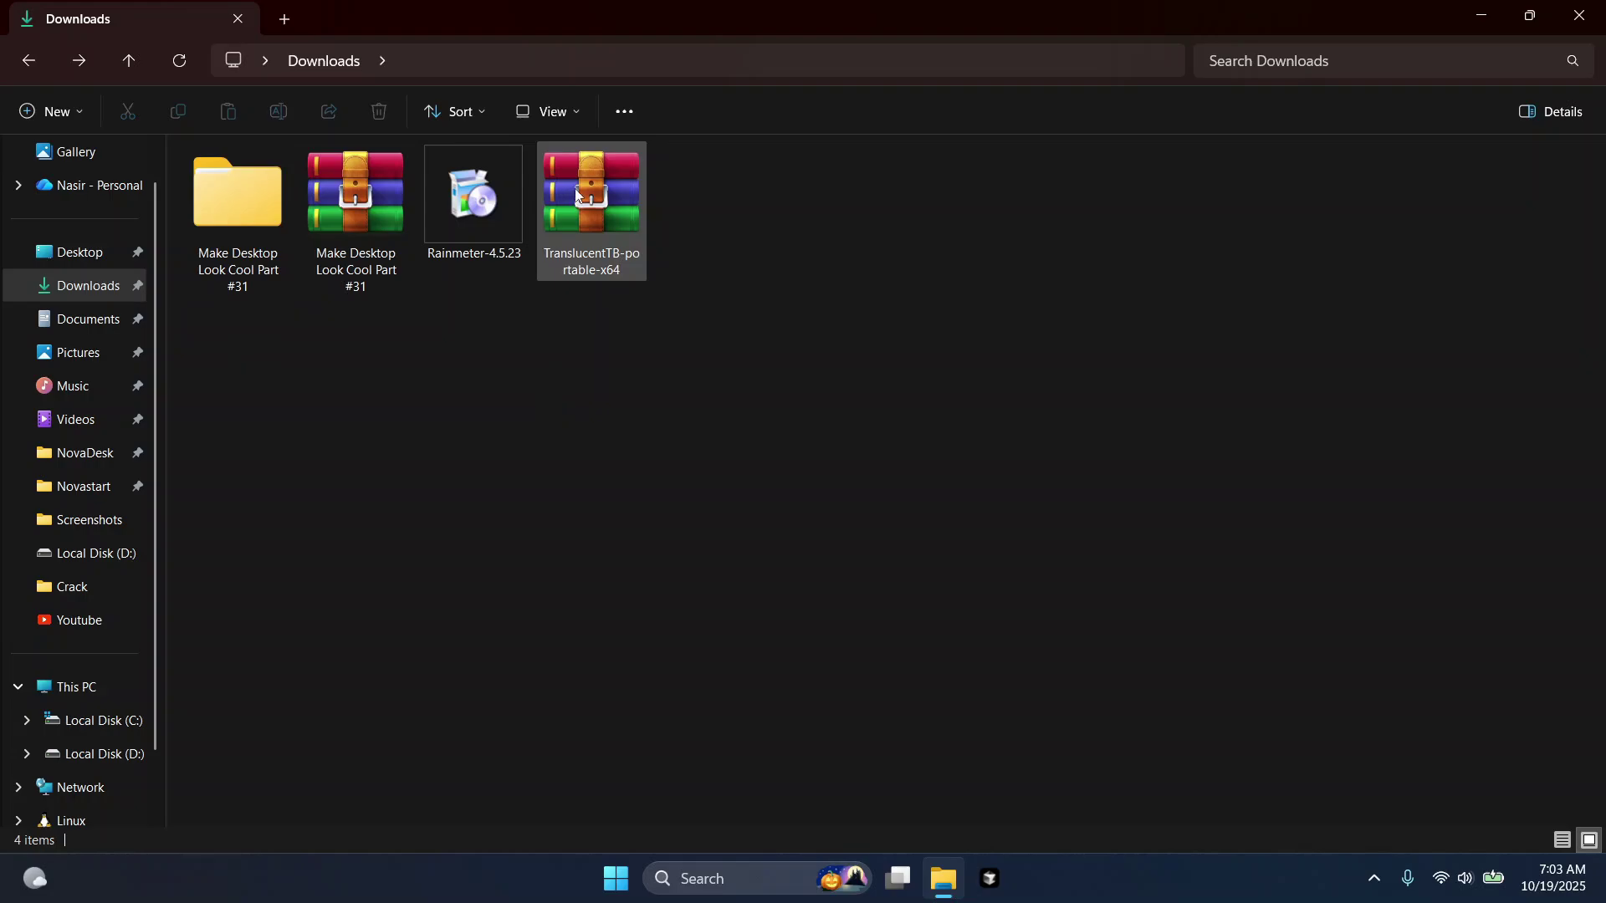
pyautogui.click(577, 195)
pyautogui.rightClick(577, 195)
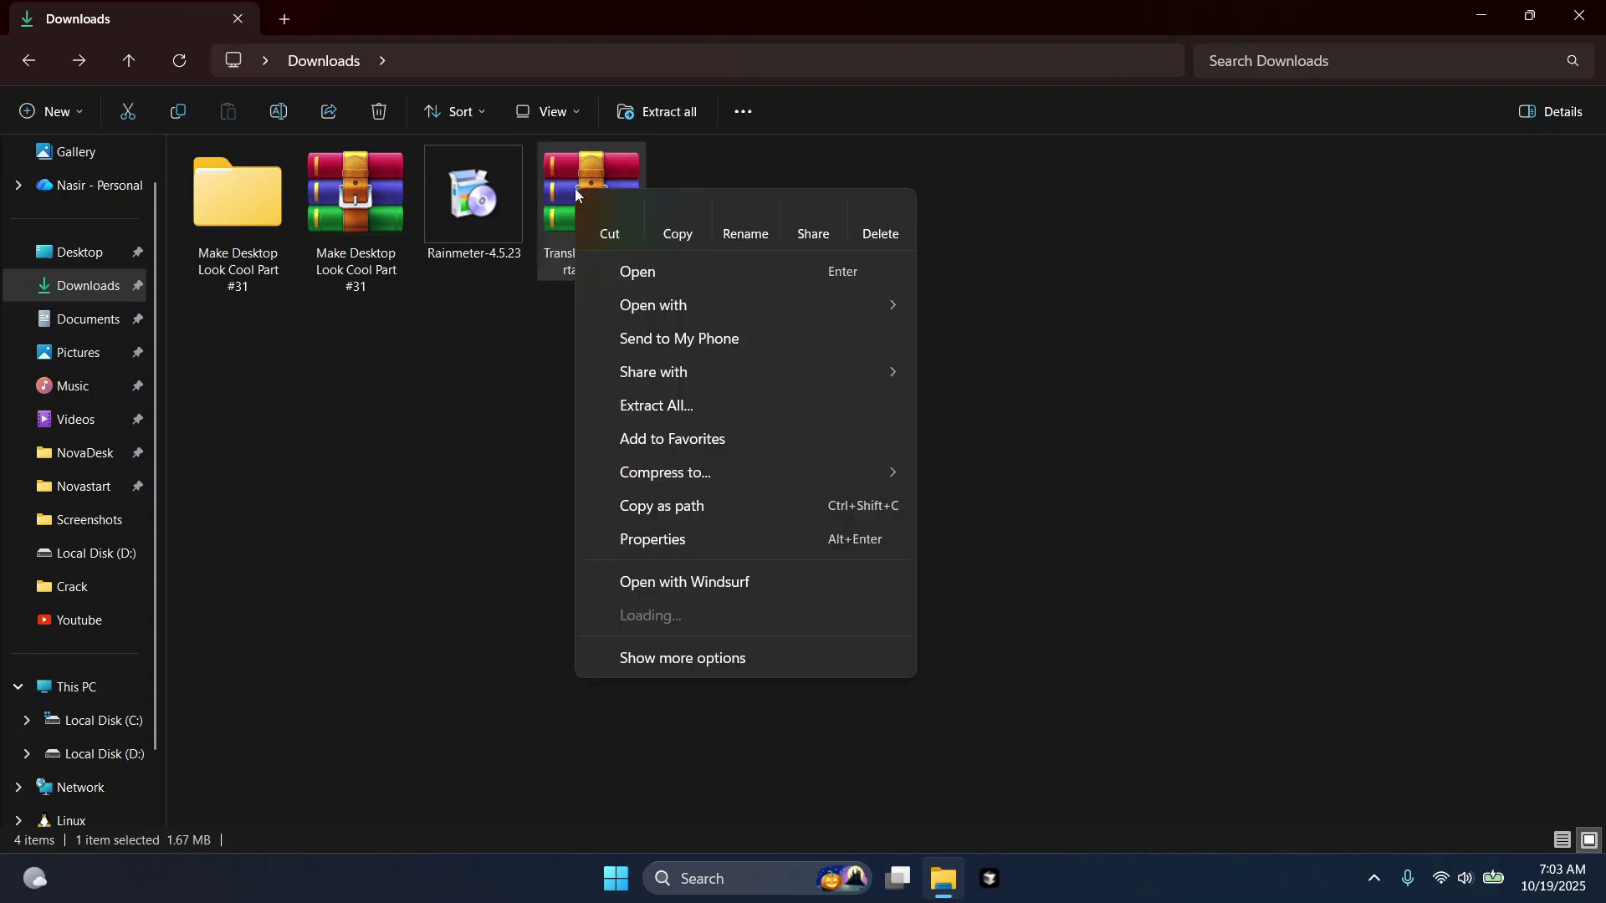
pyautogui.moveTo(624, 617)
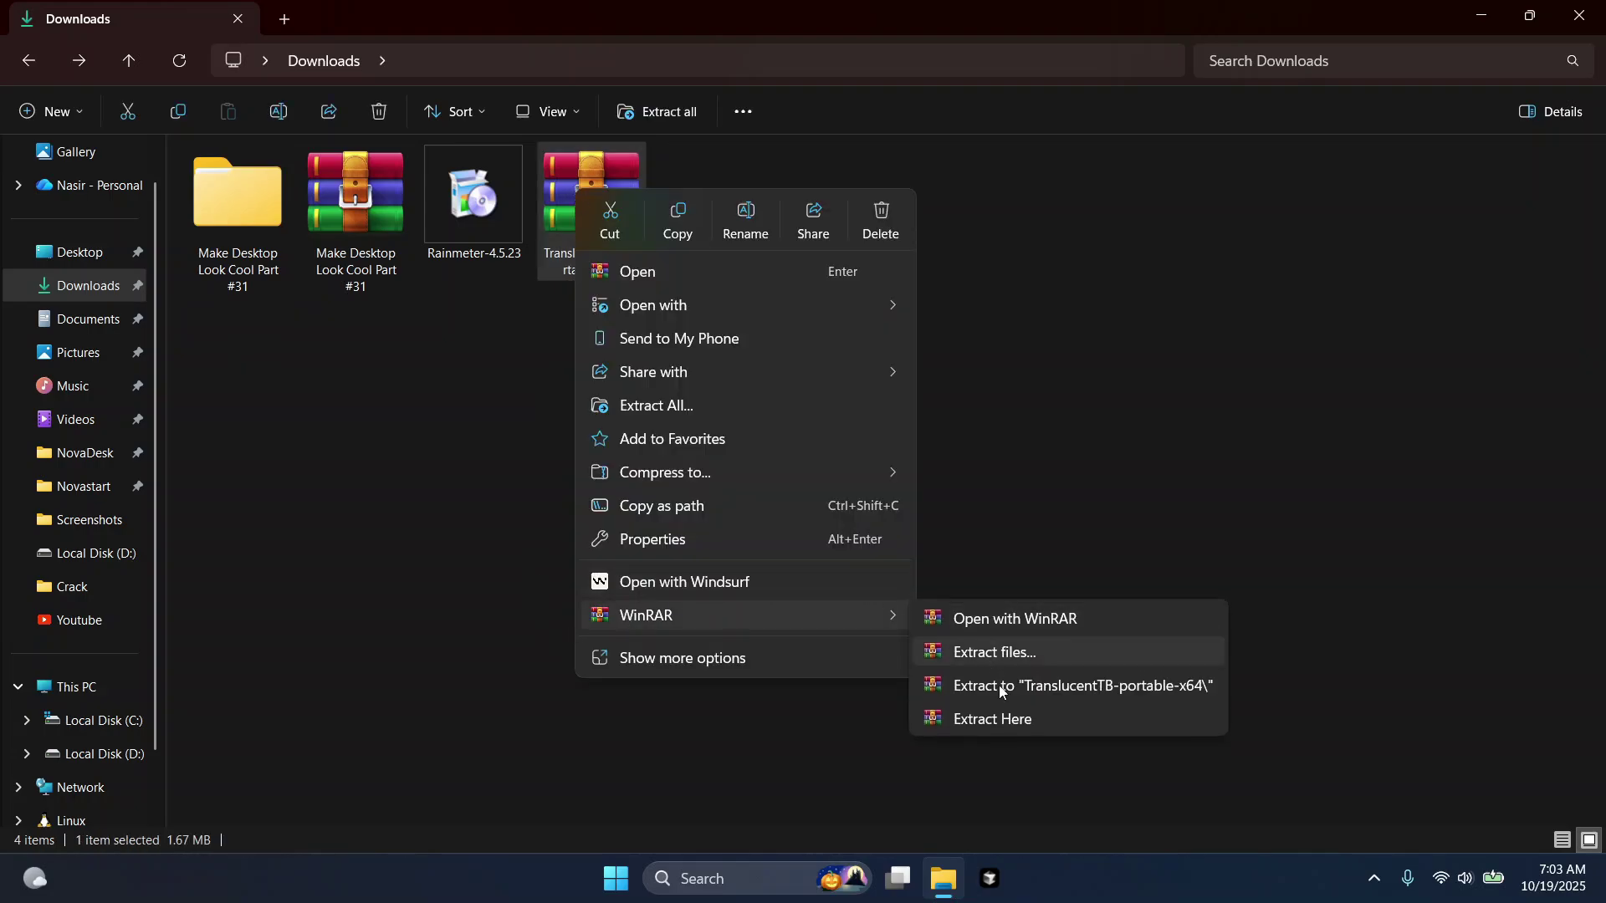
pyautogui.click(1003, 694)
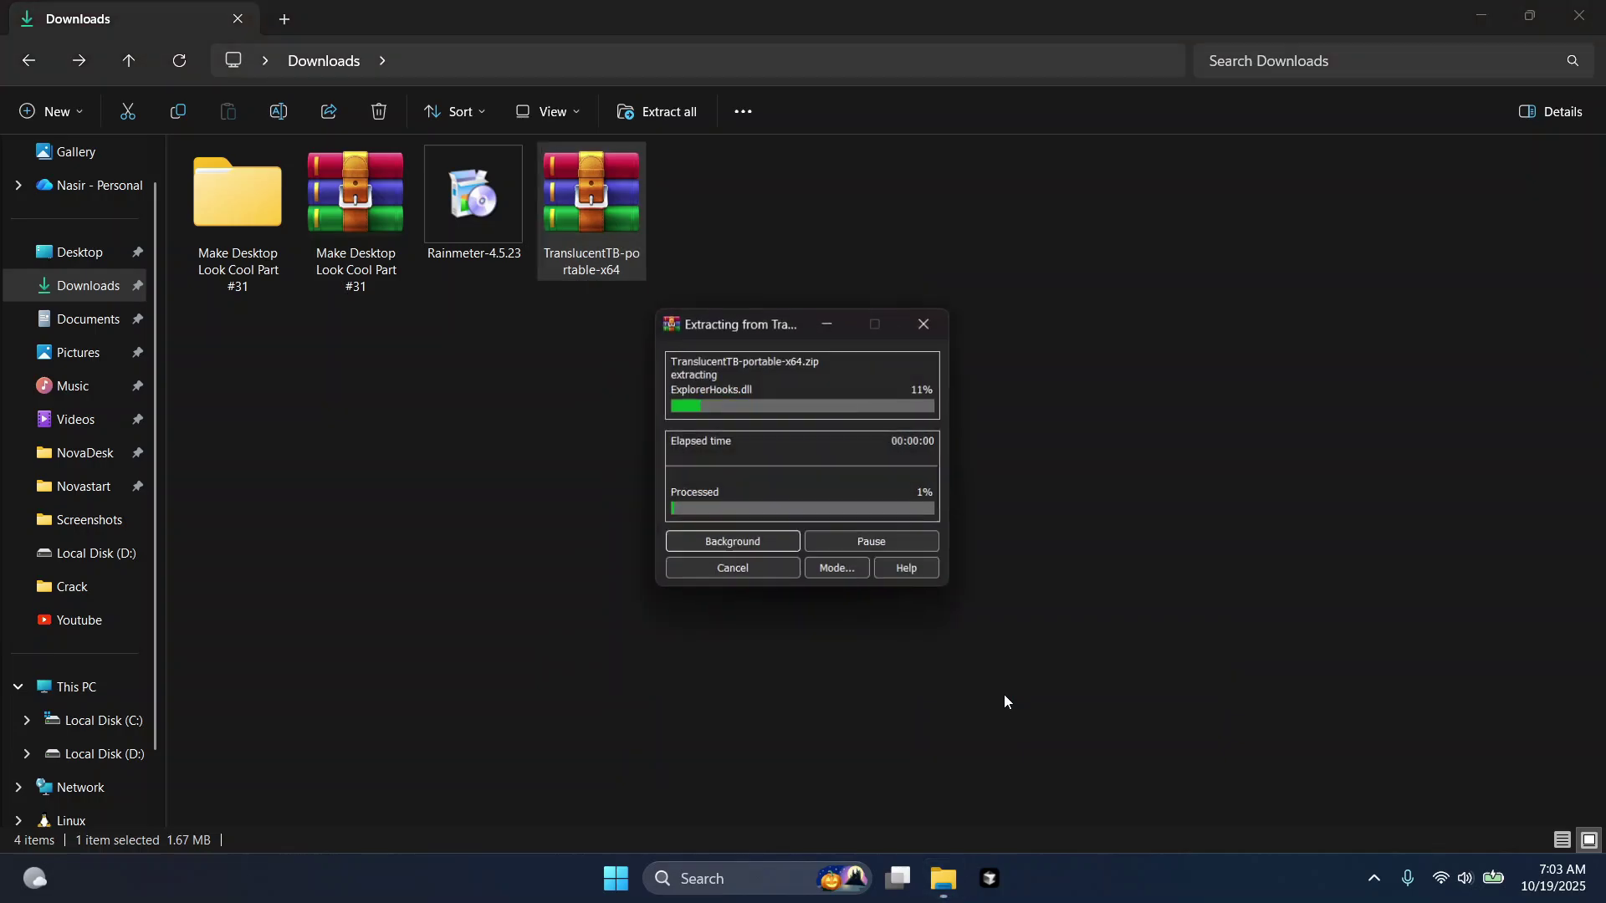
pyautogui.click(935, 535)
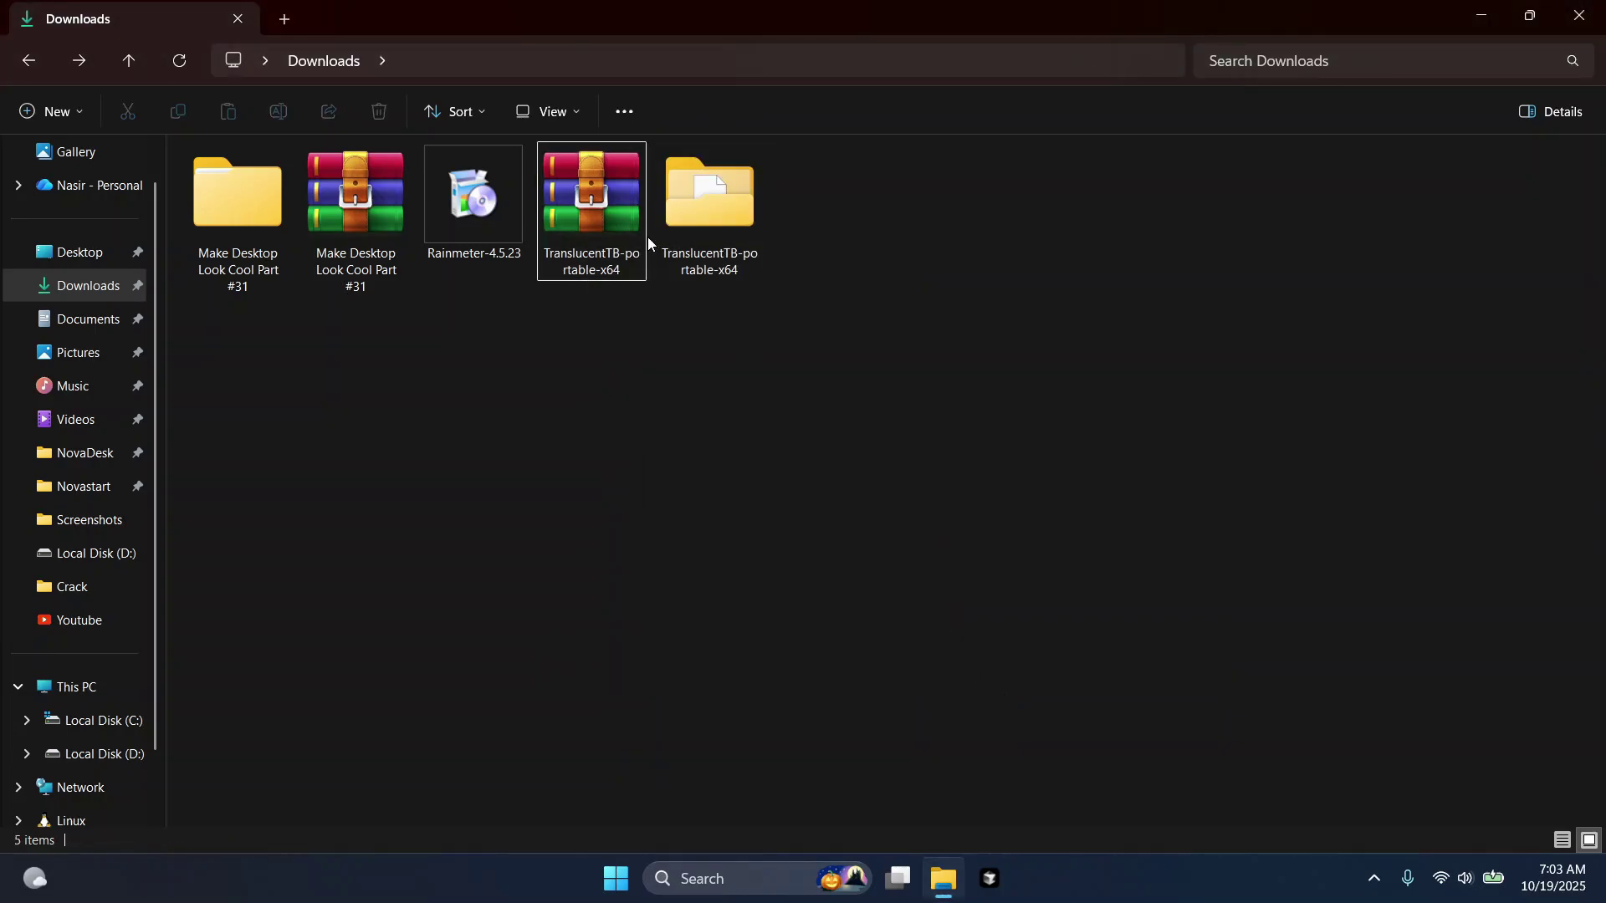
# Copy the extracted TranslucentTB-portable-x64 folder from Downloads to the root of Local Disk (C:).
pyautogui.doubleClick(686, 233)
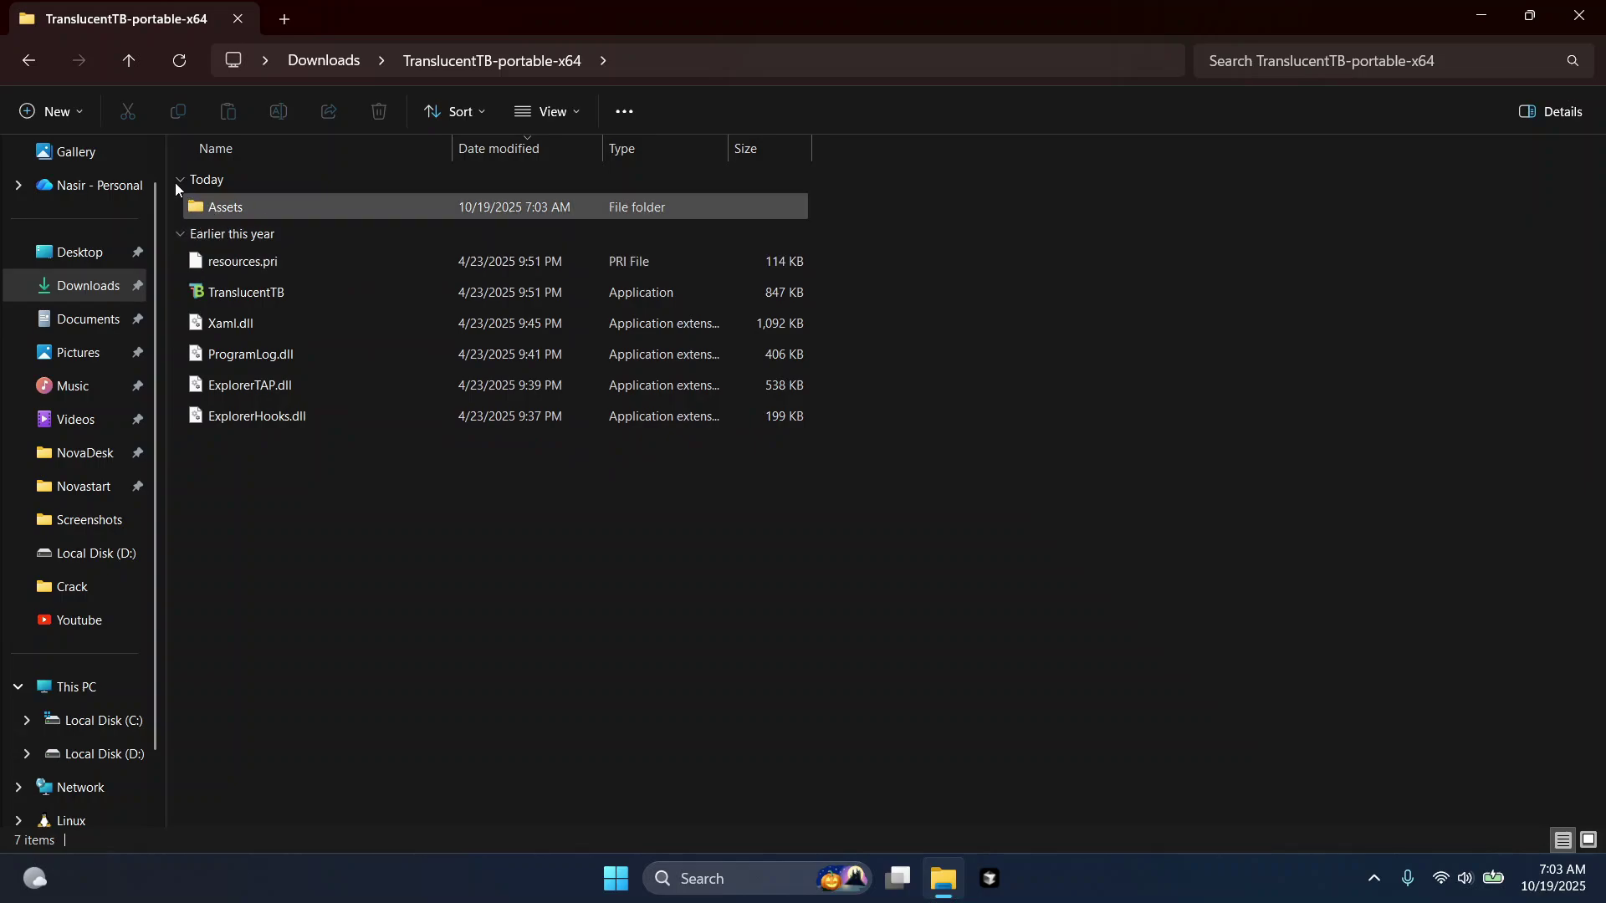
pyautogui.click(30, 64)
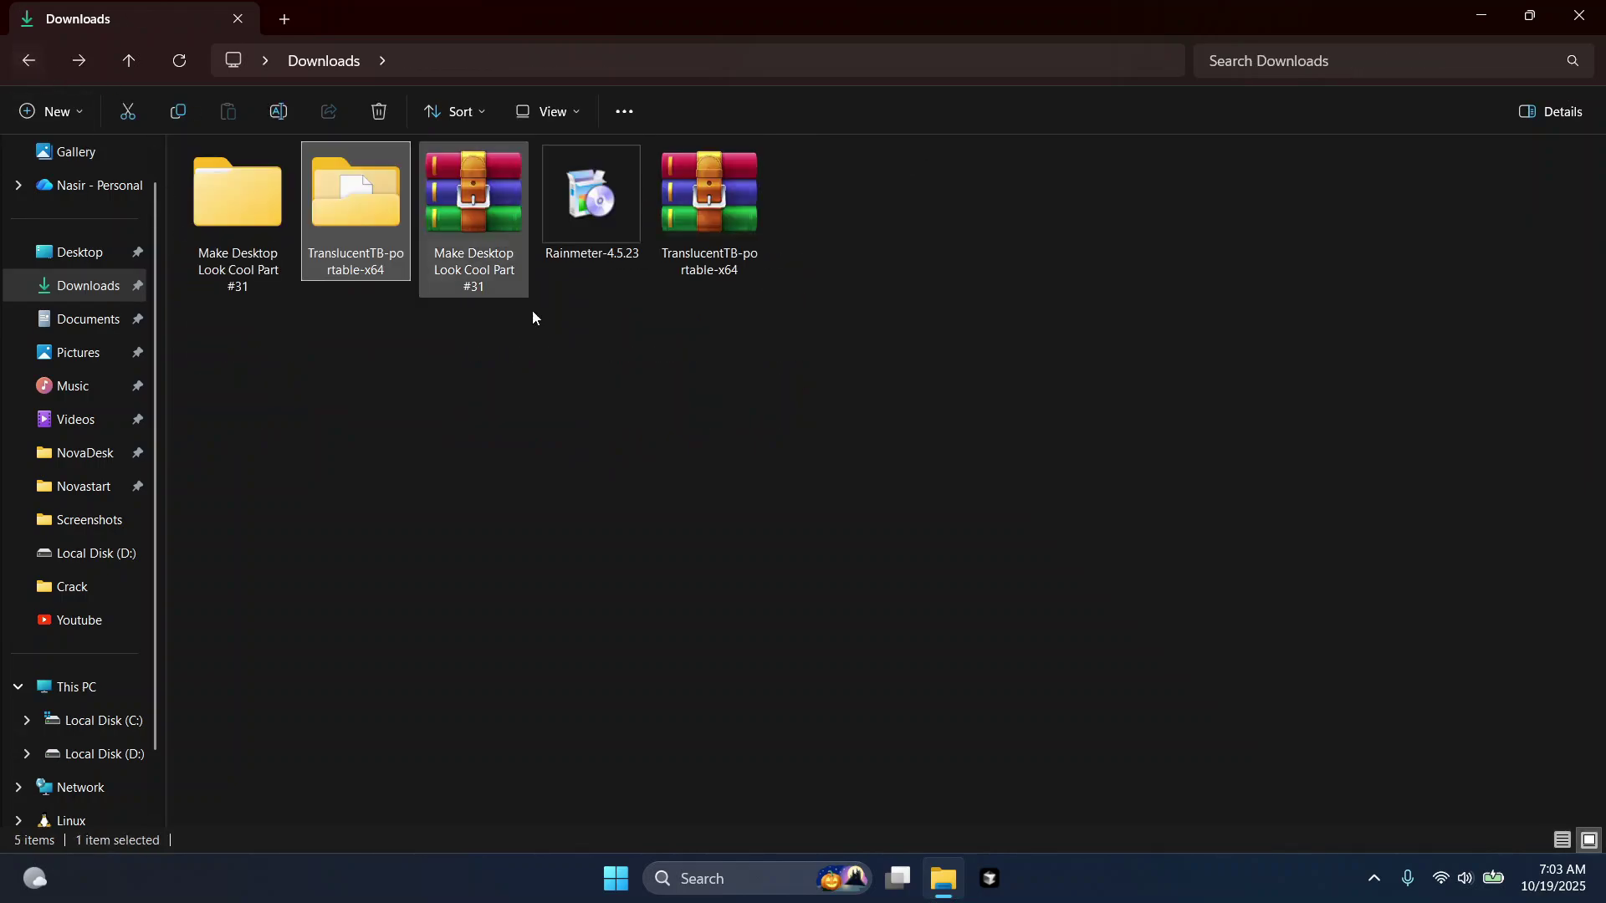
pyautogui.click(179, 112)
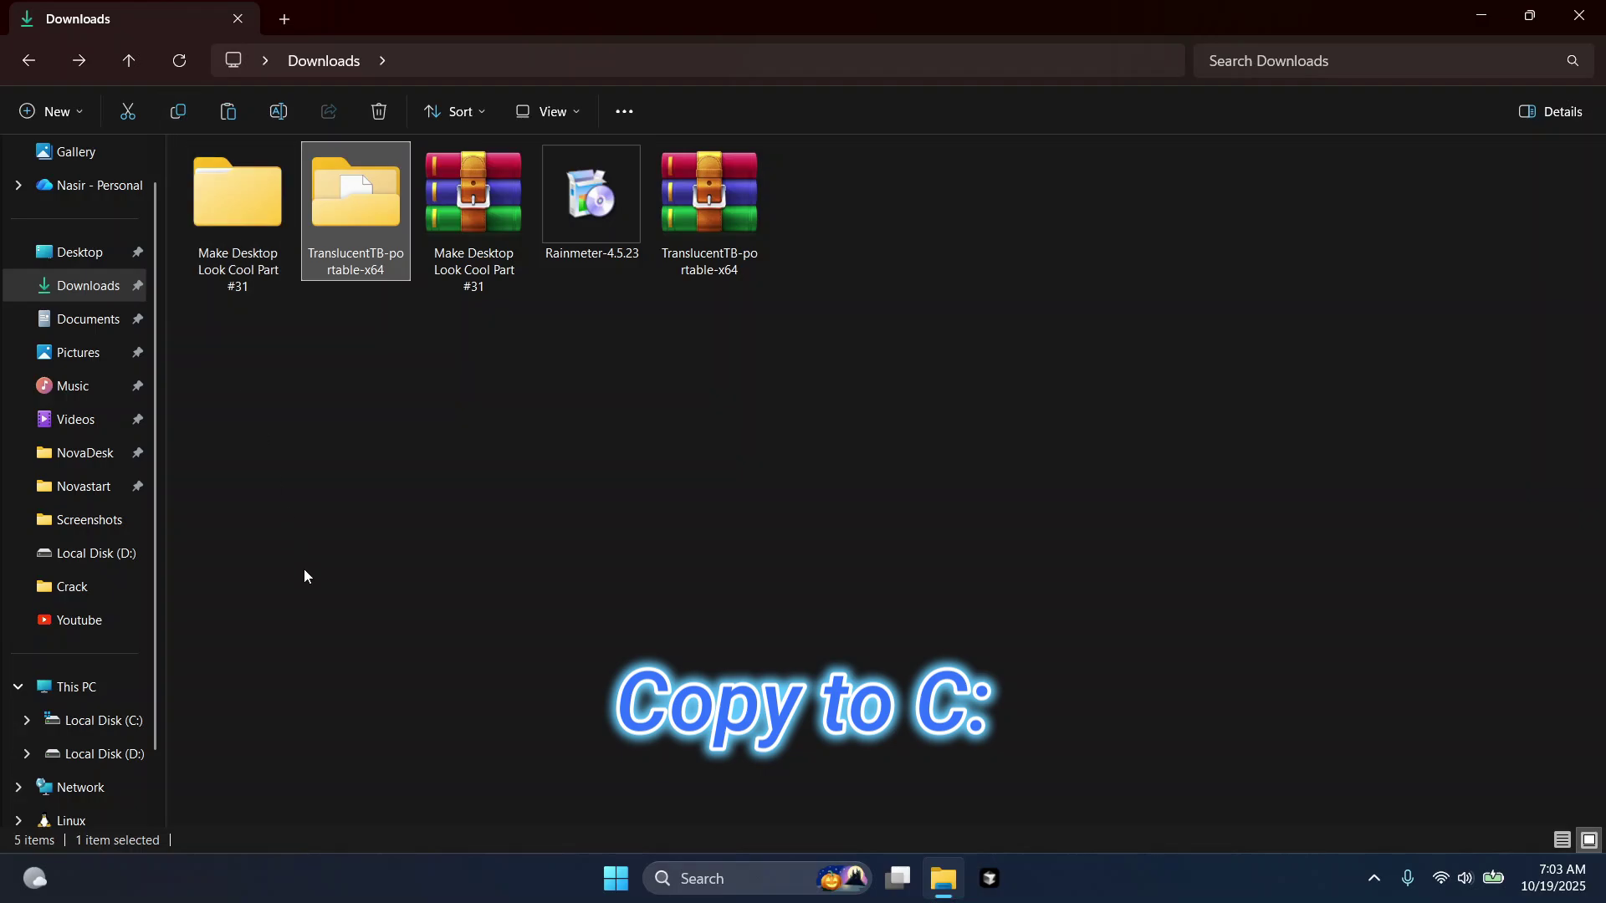
pyautogui.click(94, 721)
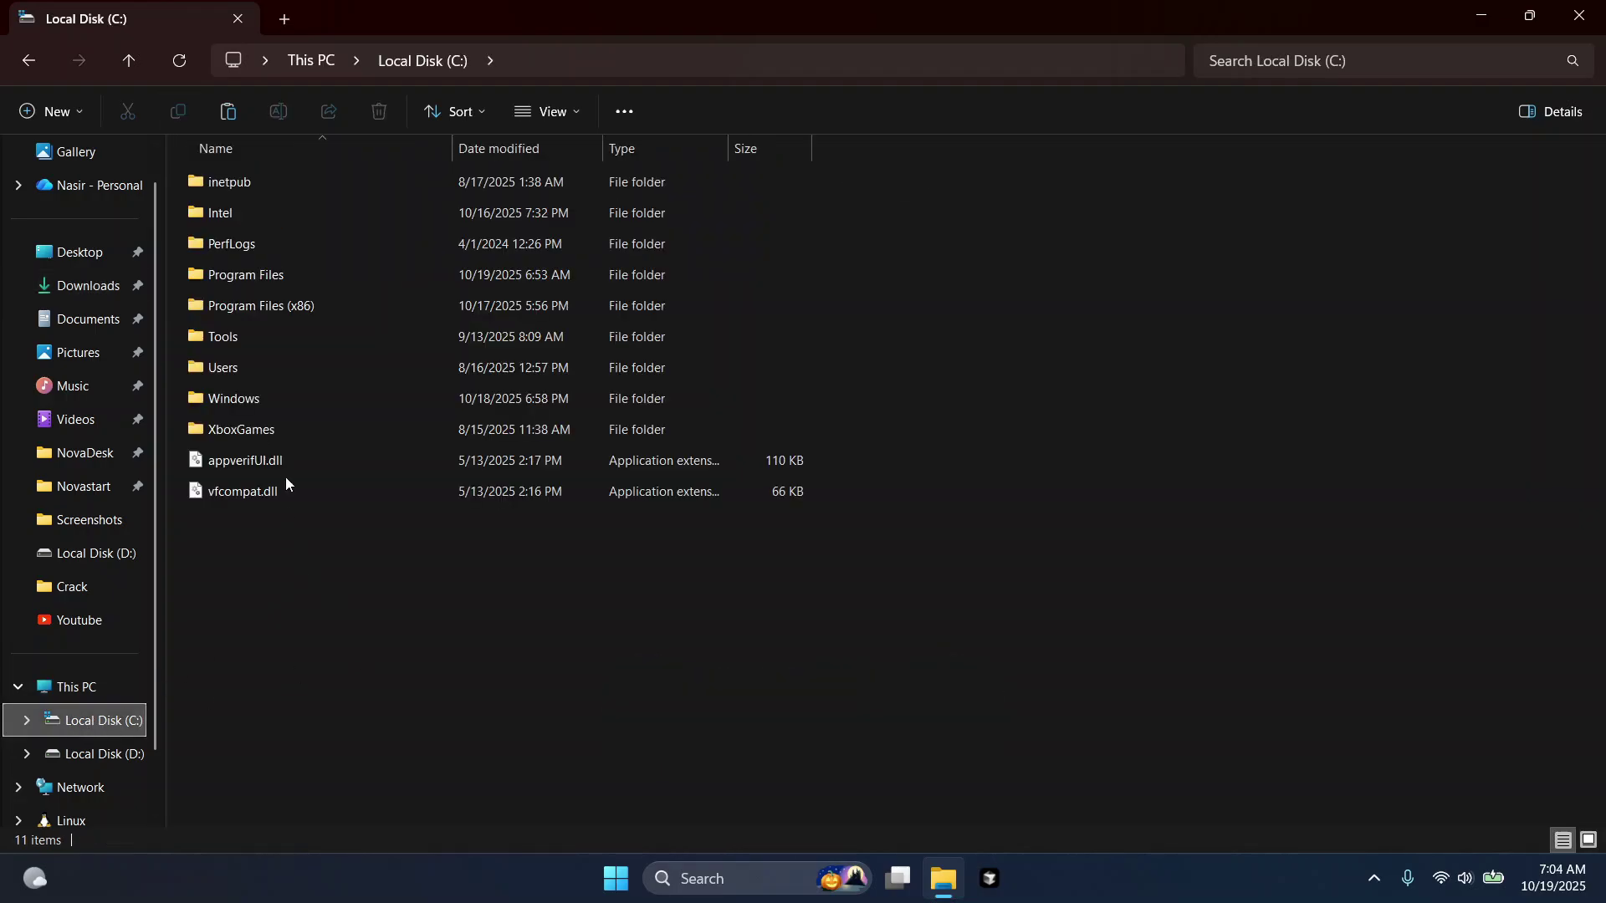
pyautogui.click(223, 119)
pyautogui.click(345, 628)
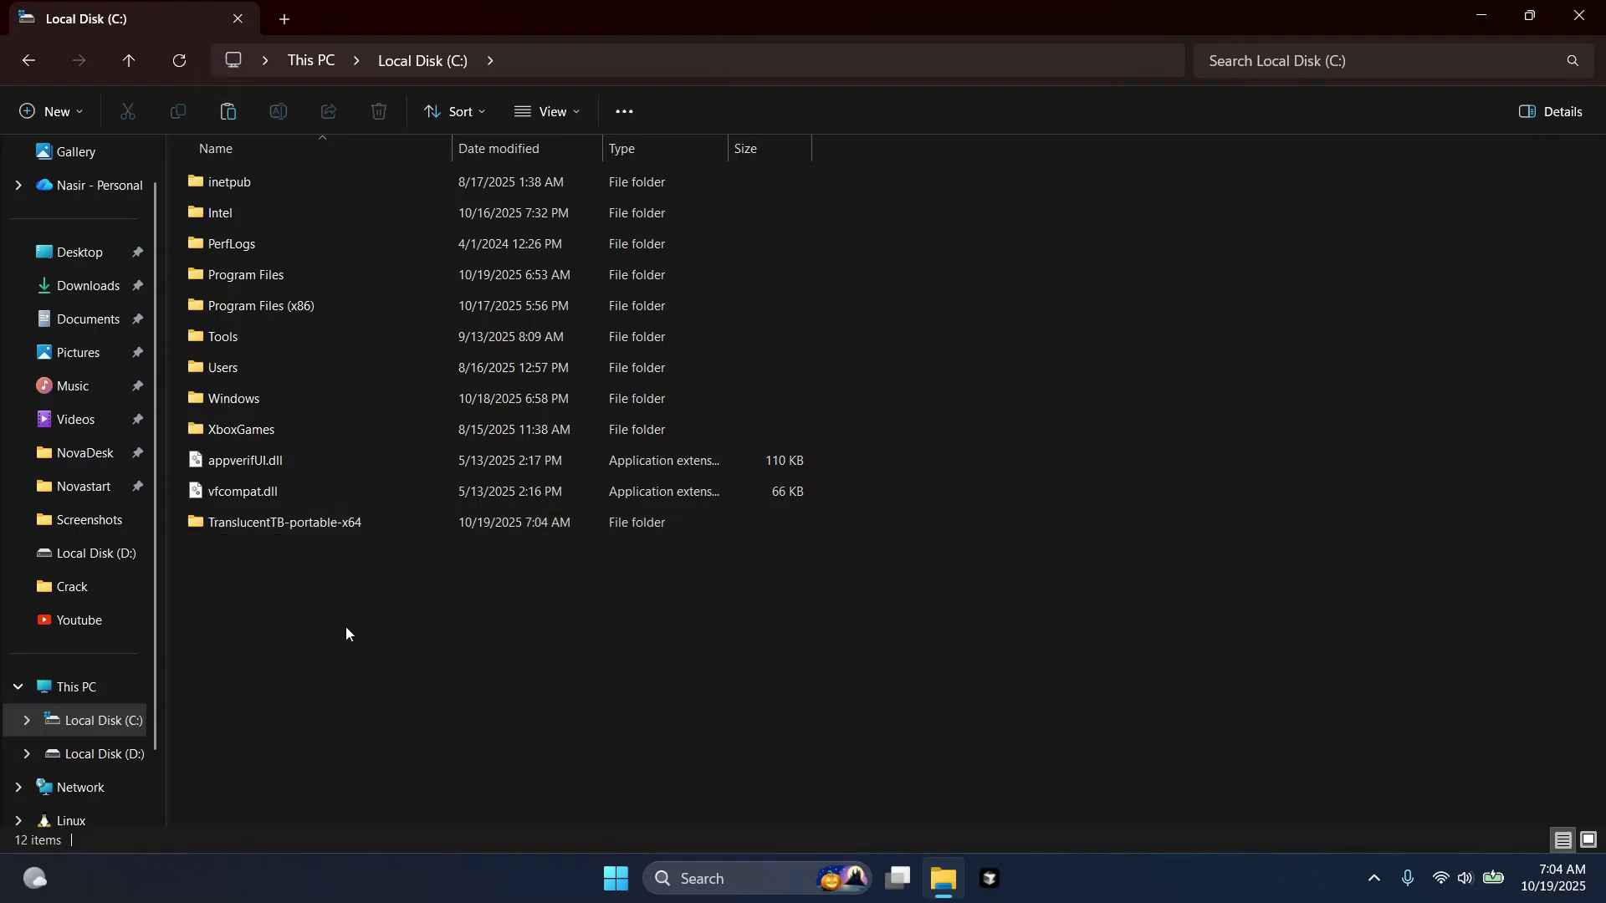
# Launch TranslucentTB from the TranslucentTB-portable-x64 folder on Local Disk (C:) and continue past its welcome window.
pyautogui.doubleClick(306, 525)
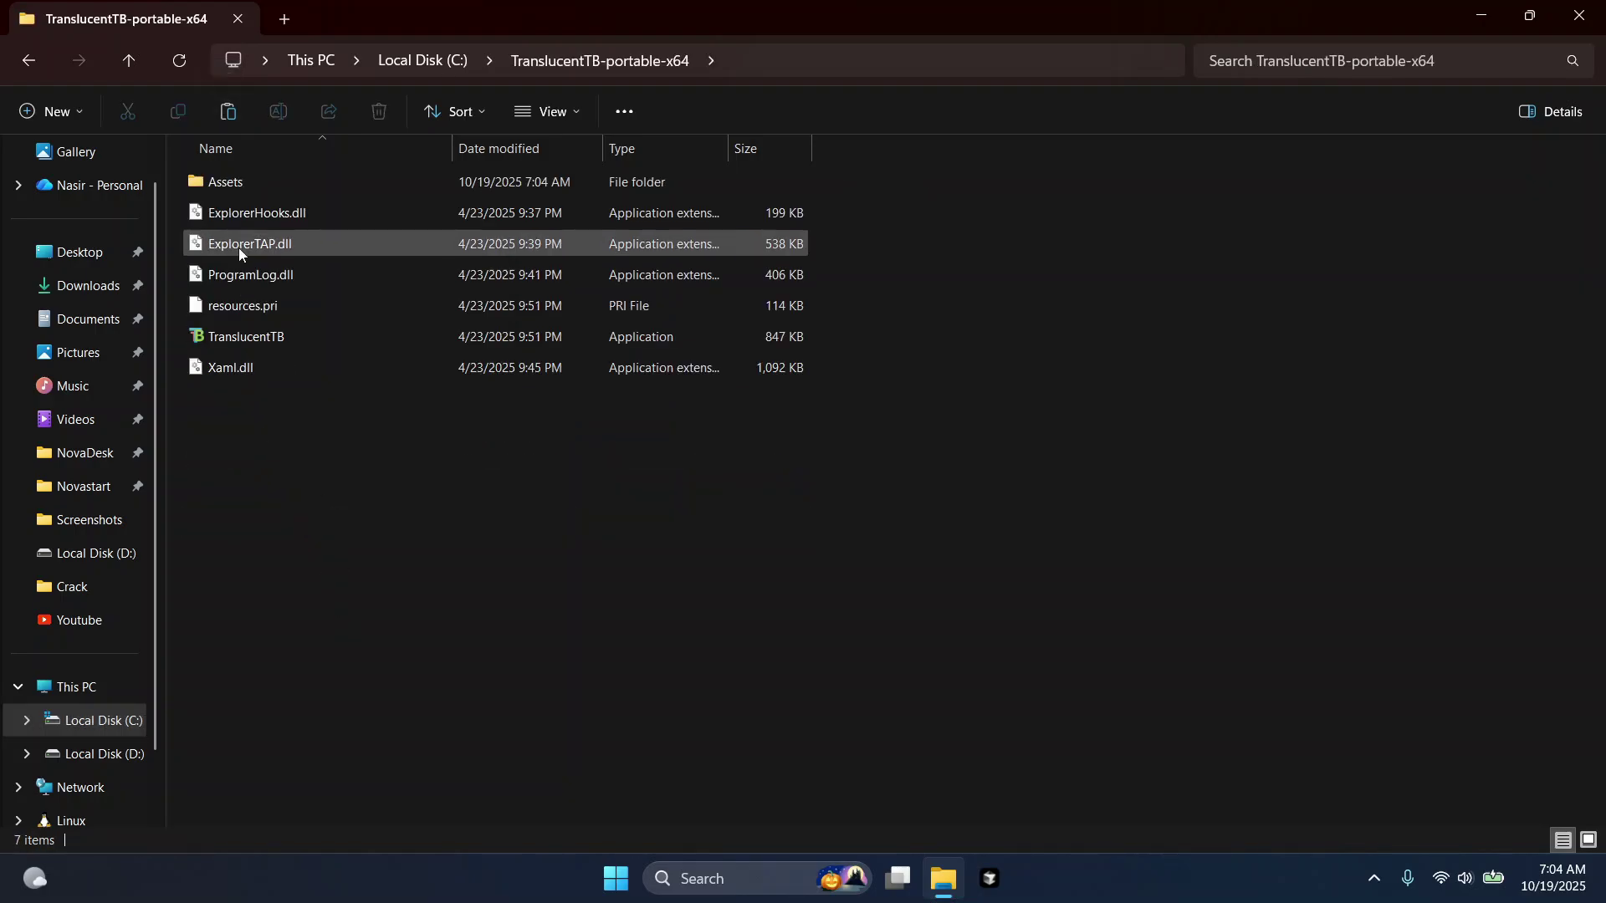
pyautogui.doubleClick(236, 339)
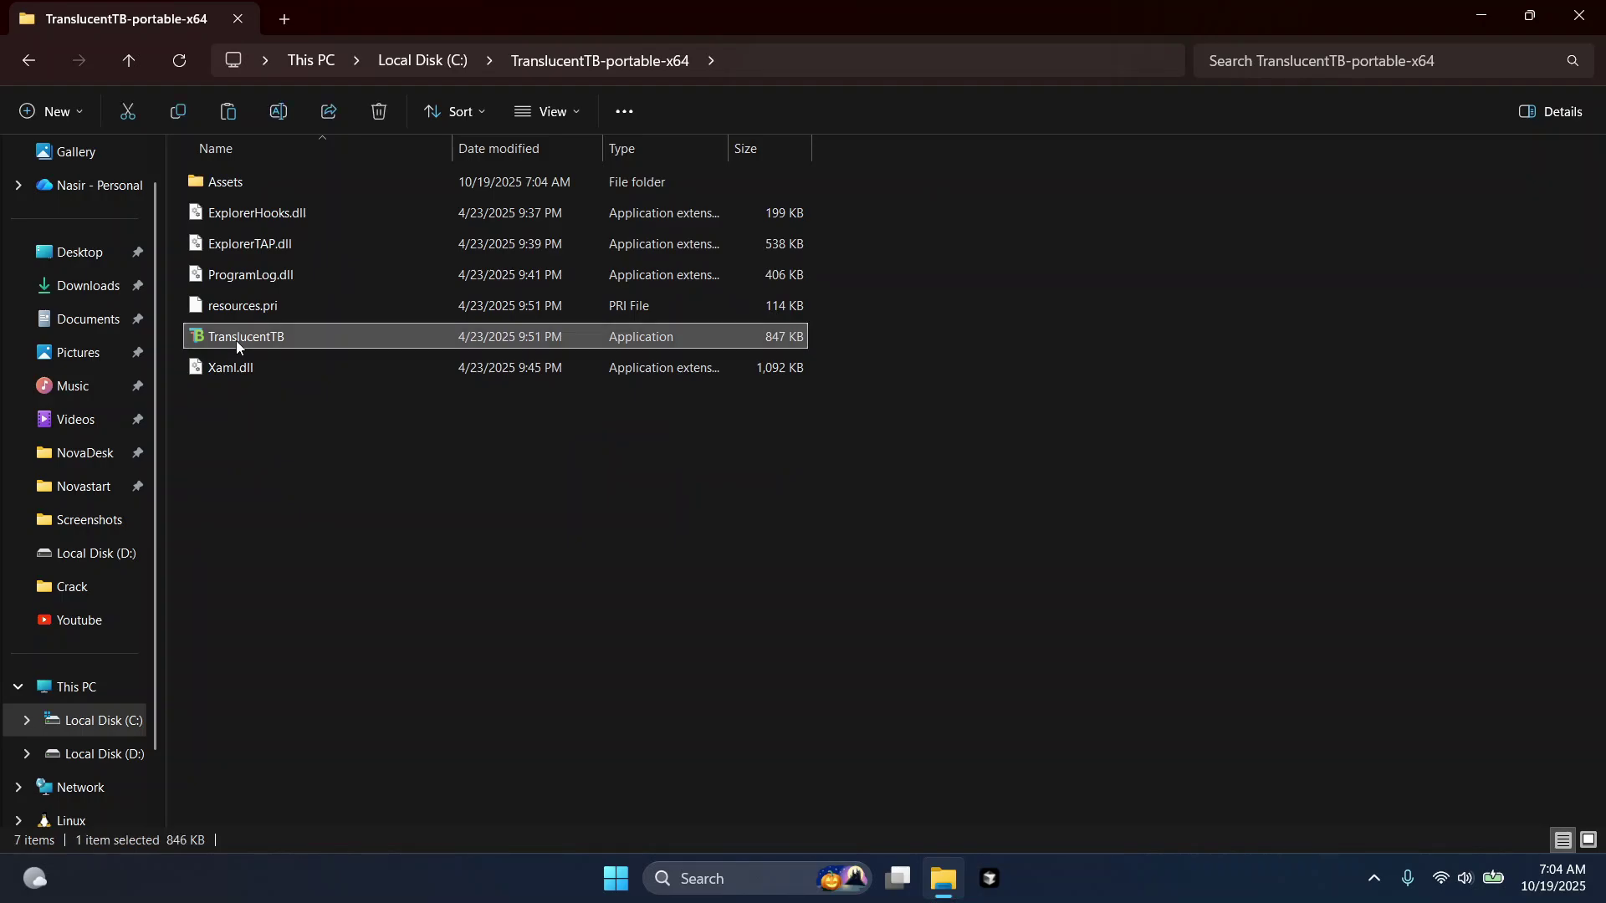
pyautogui.click(866, 461)
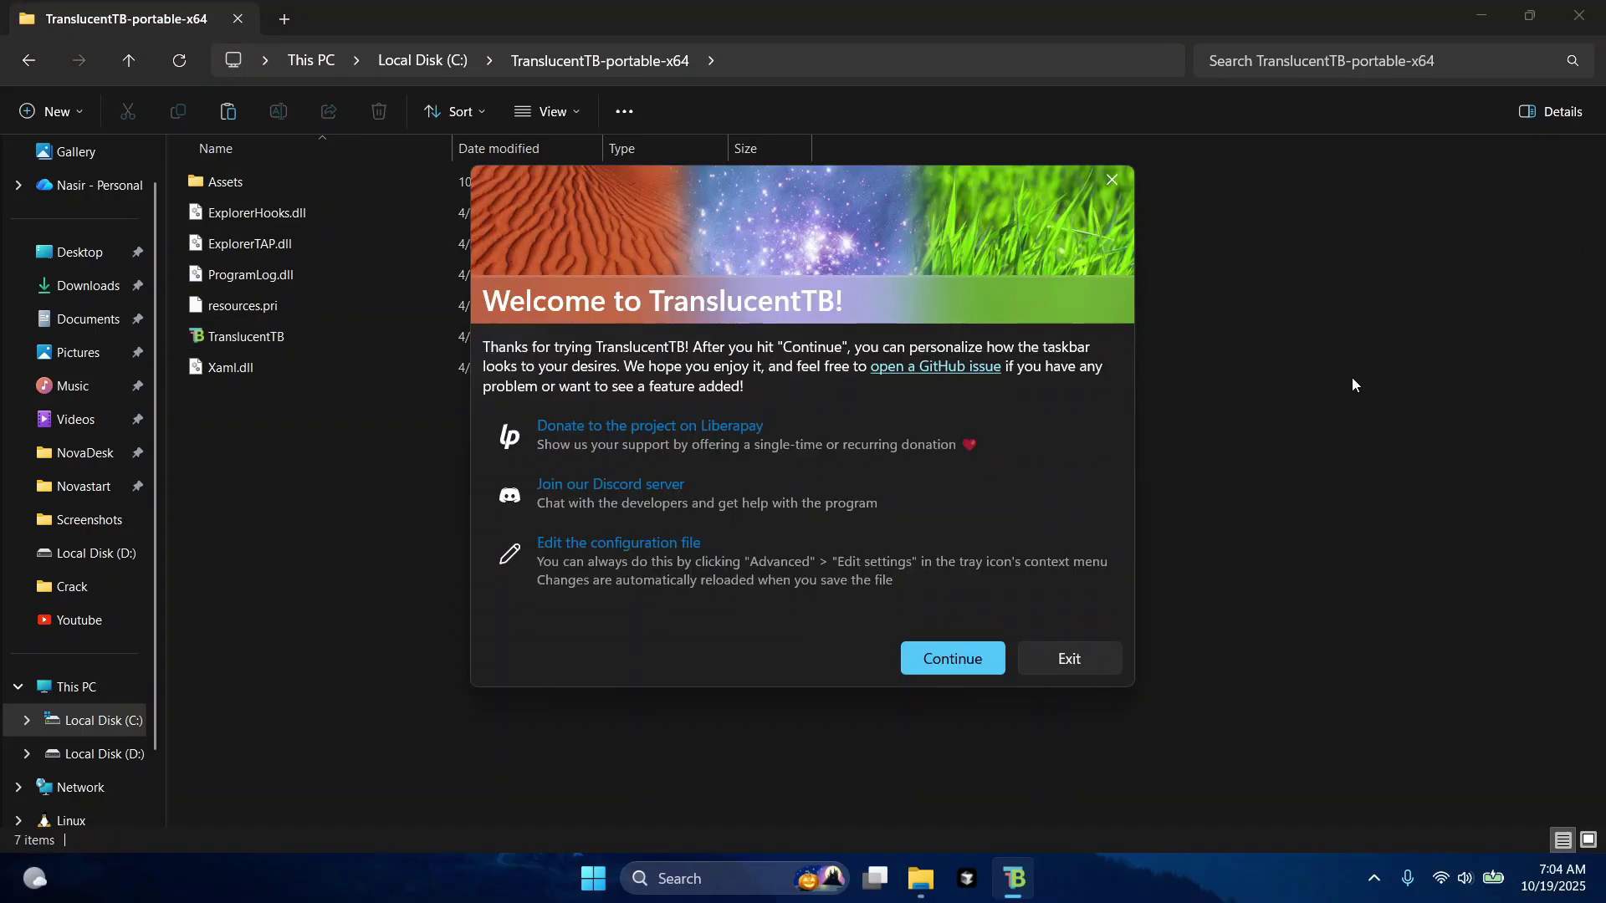
pyautogui.click(985, 651)
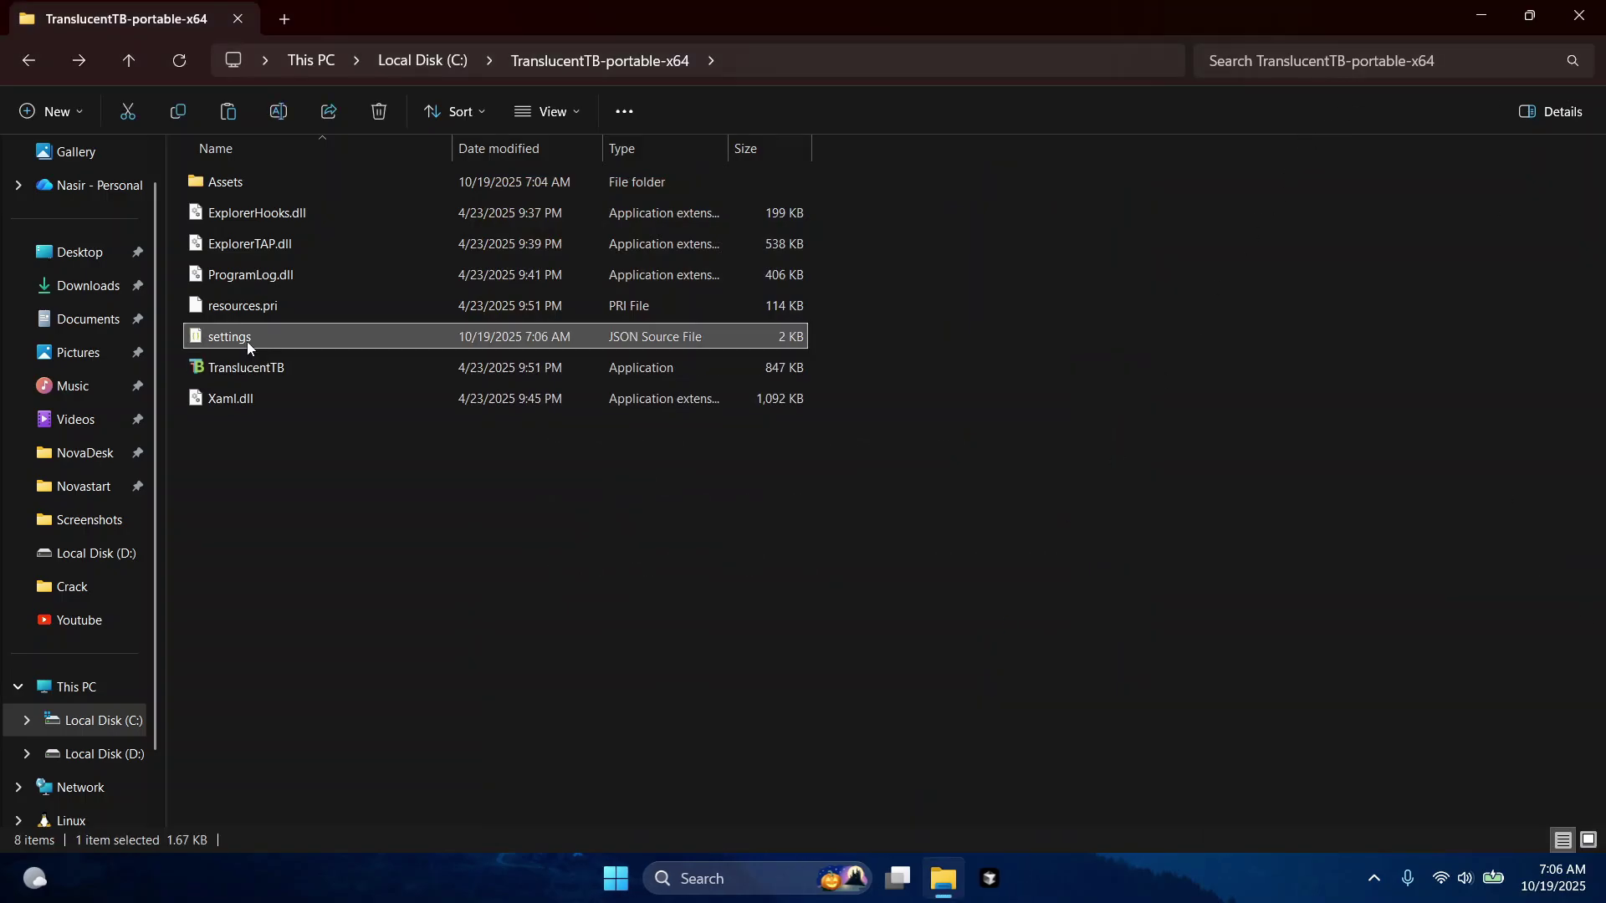
# Open TranslucentTB's settings JSON file with Notepad just this once and maximize the window.
pyautogui.rightClick(247, 341)
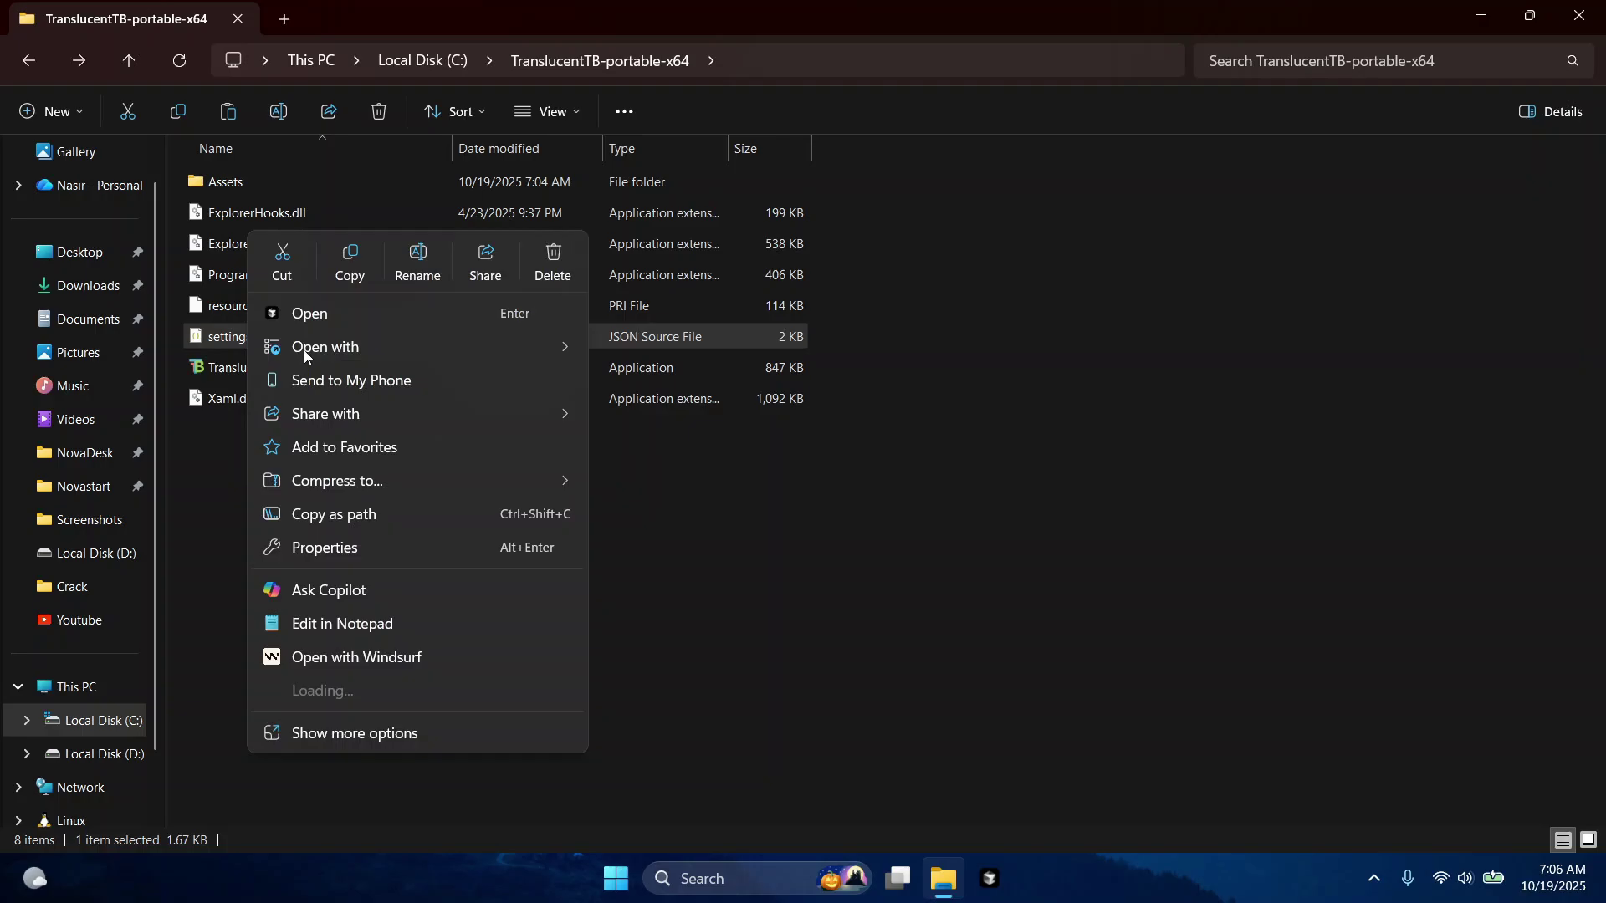
pyautogui.moveTo(304, 348)
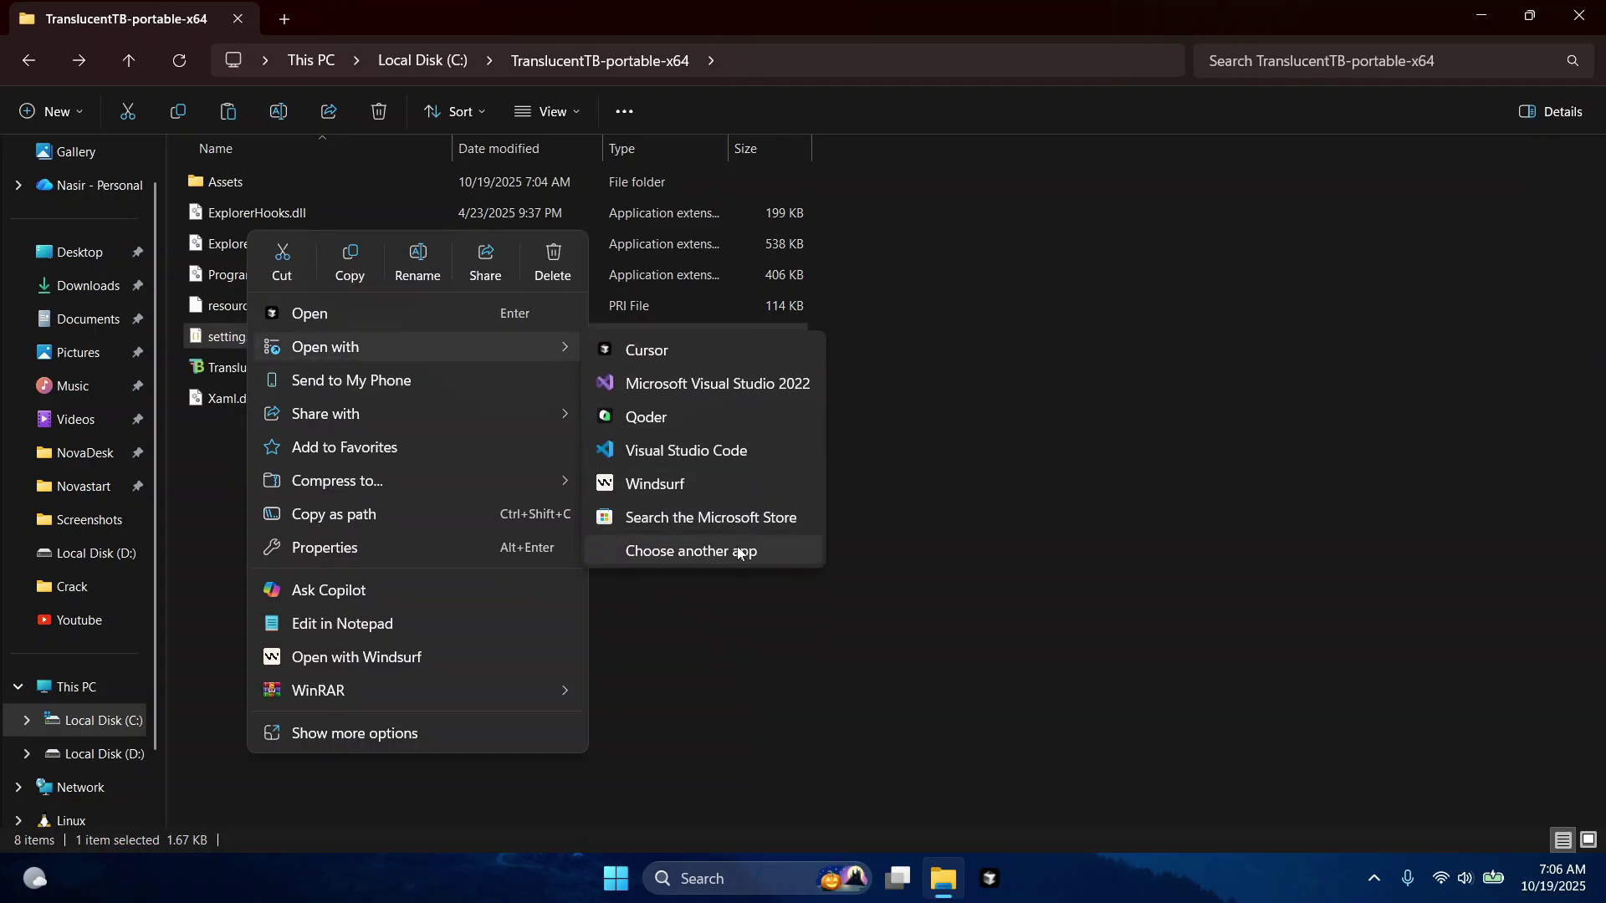
pyautogui.click(737, 550)
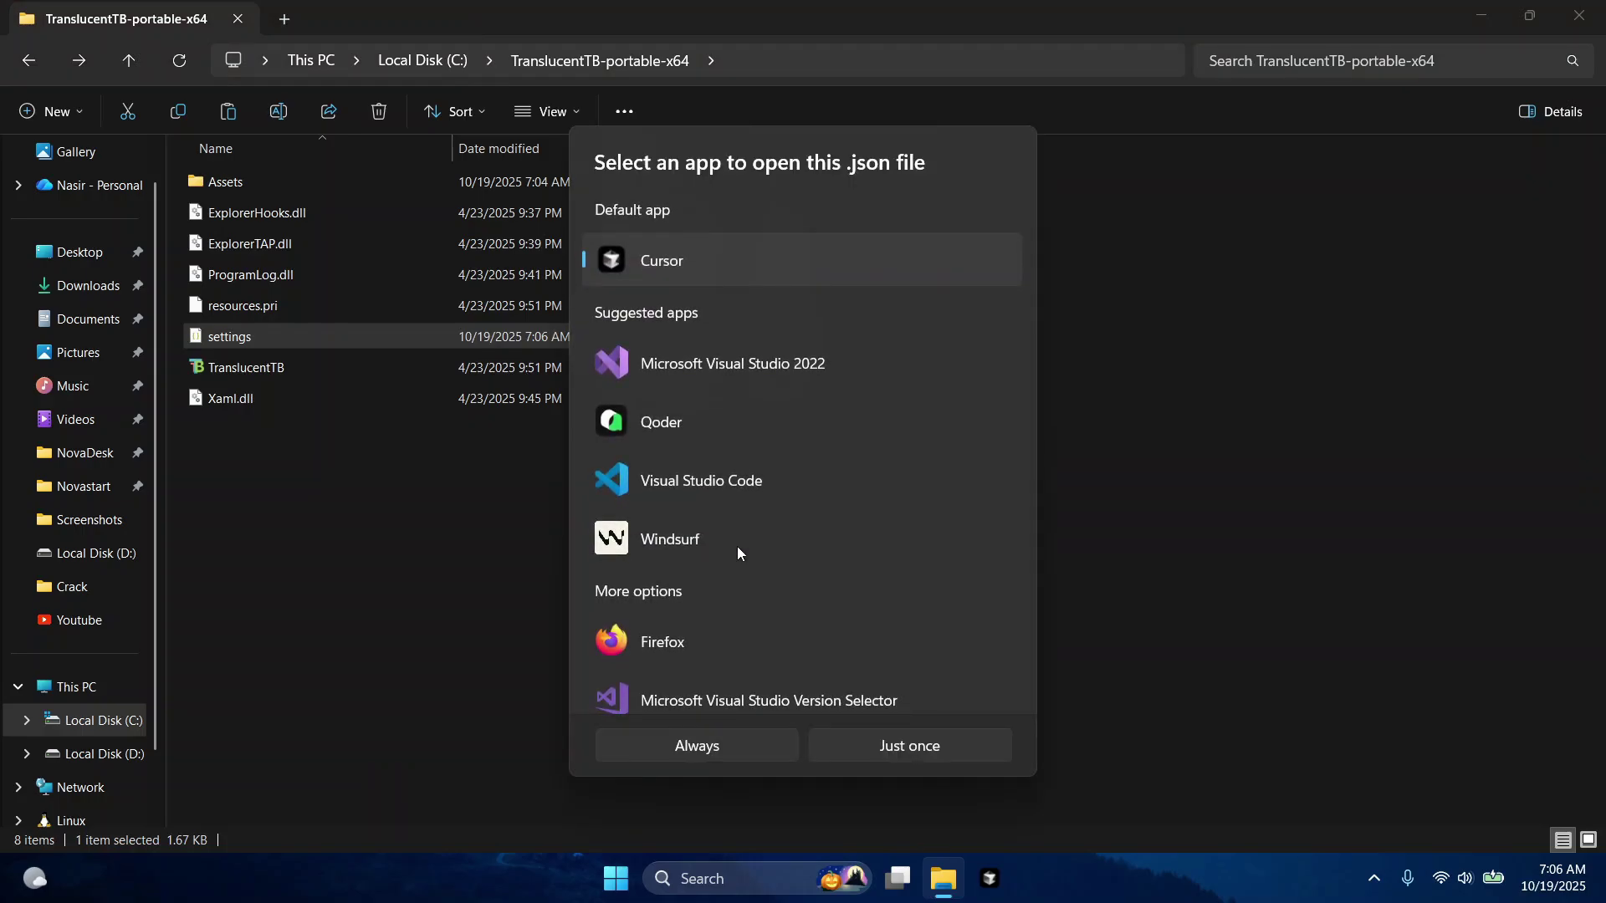
pyautogui.moveTo(1026, 413); pyautogui.dragTo(1030, 543)
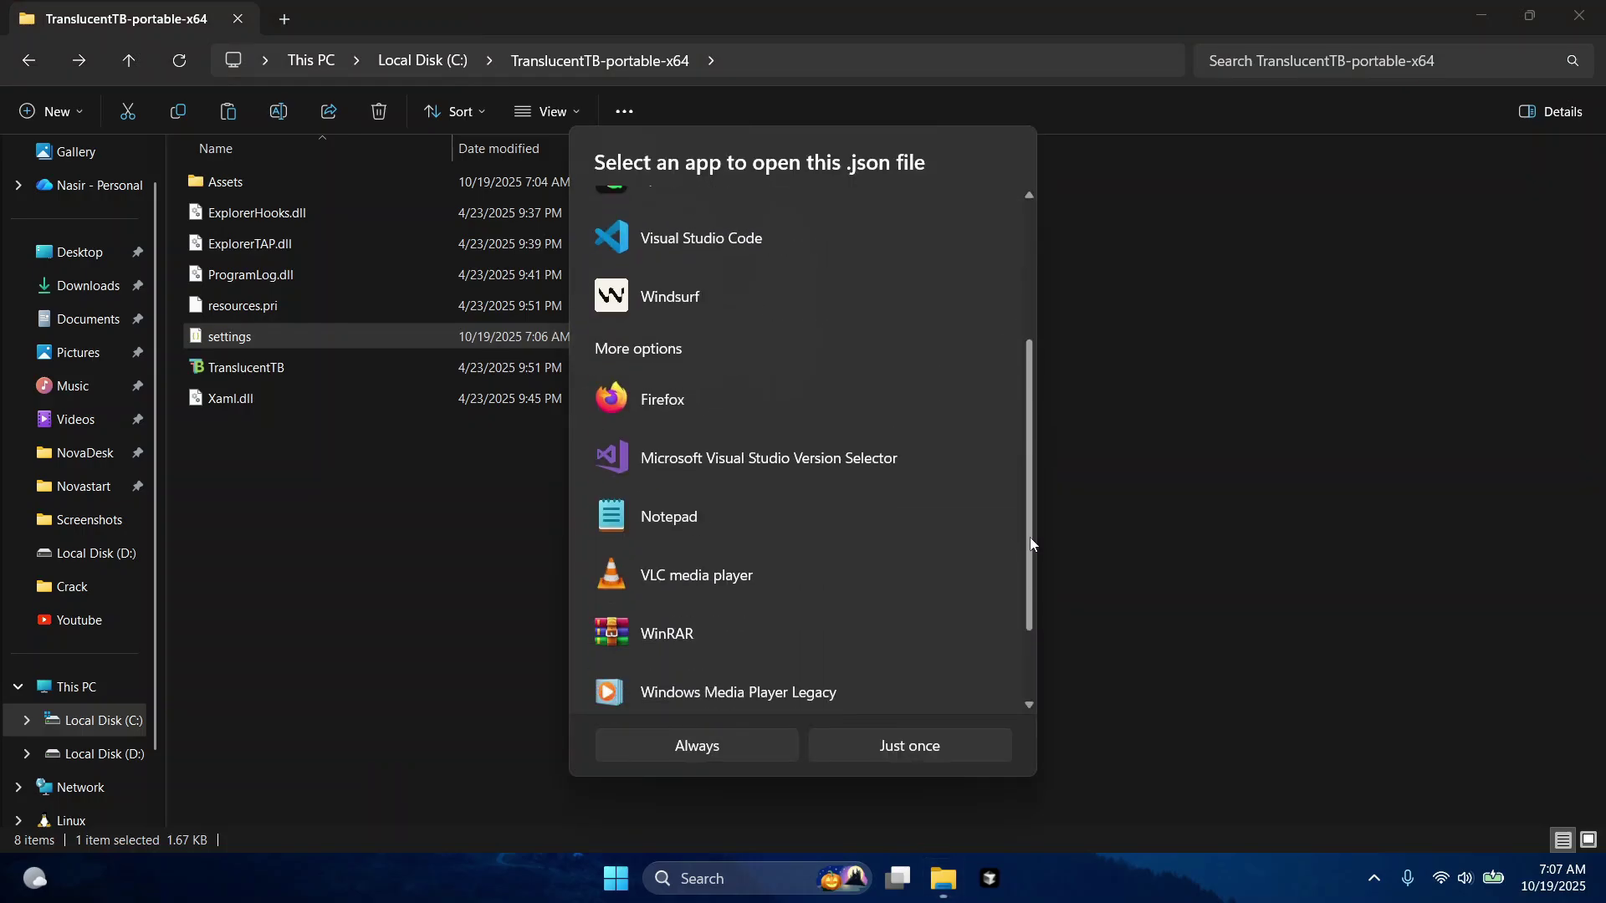
pyautogui.scroll(-2, 1030, 544)
pyautogui.click(646, 407)
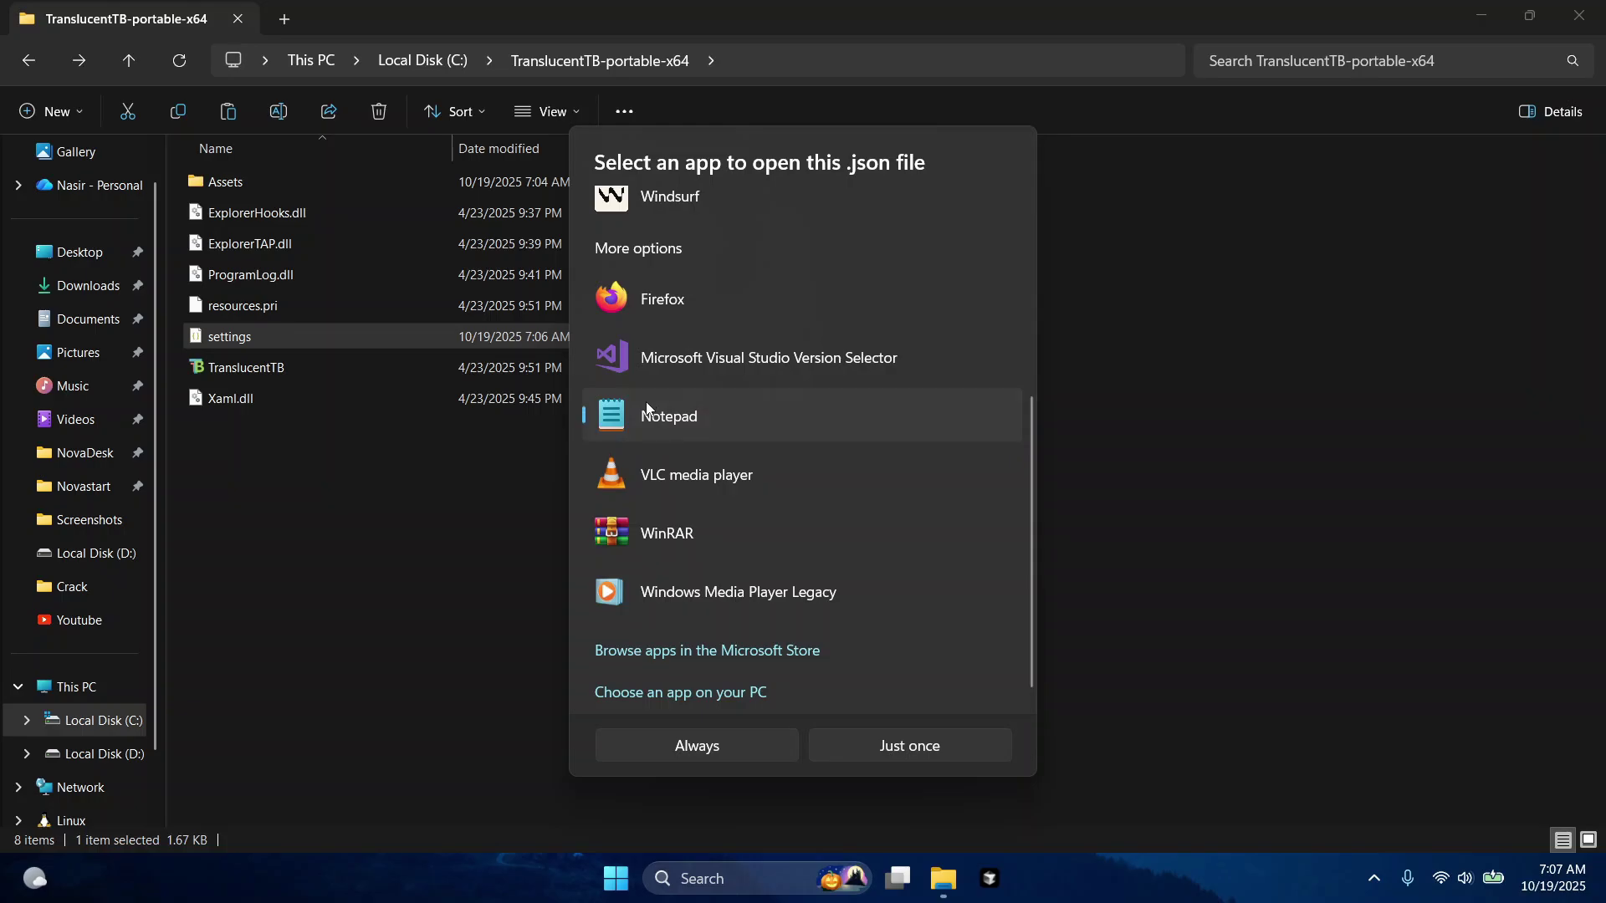
pyautogui.click(885, 754)
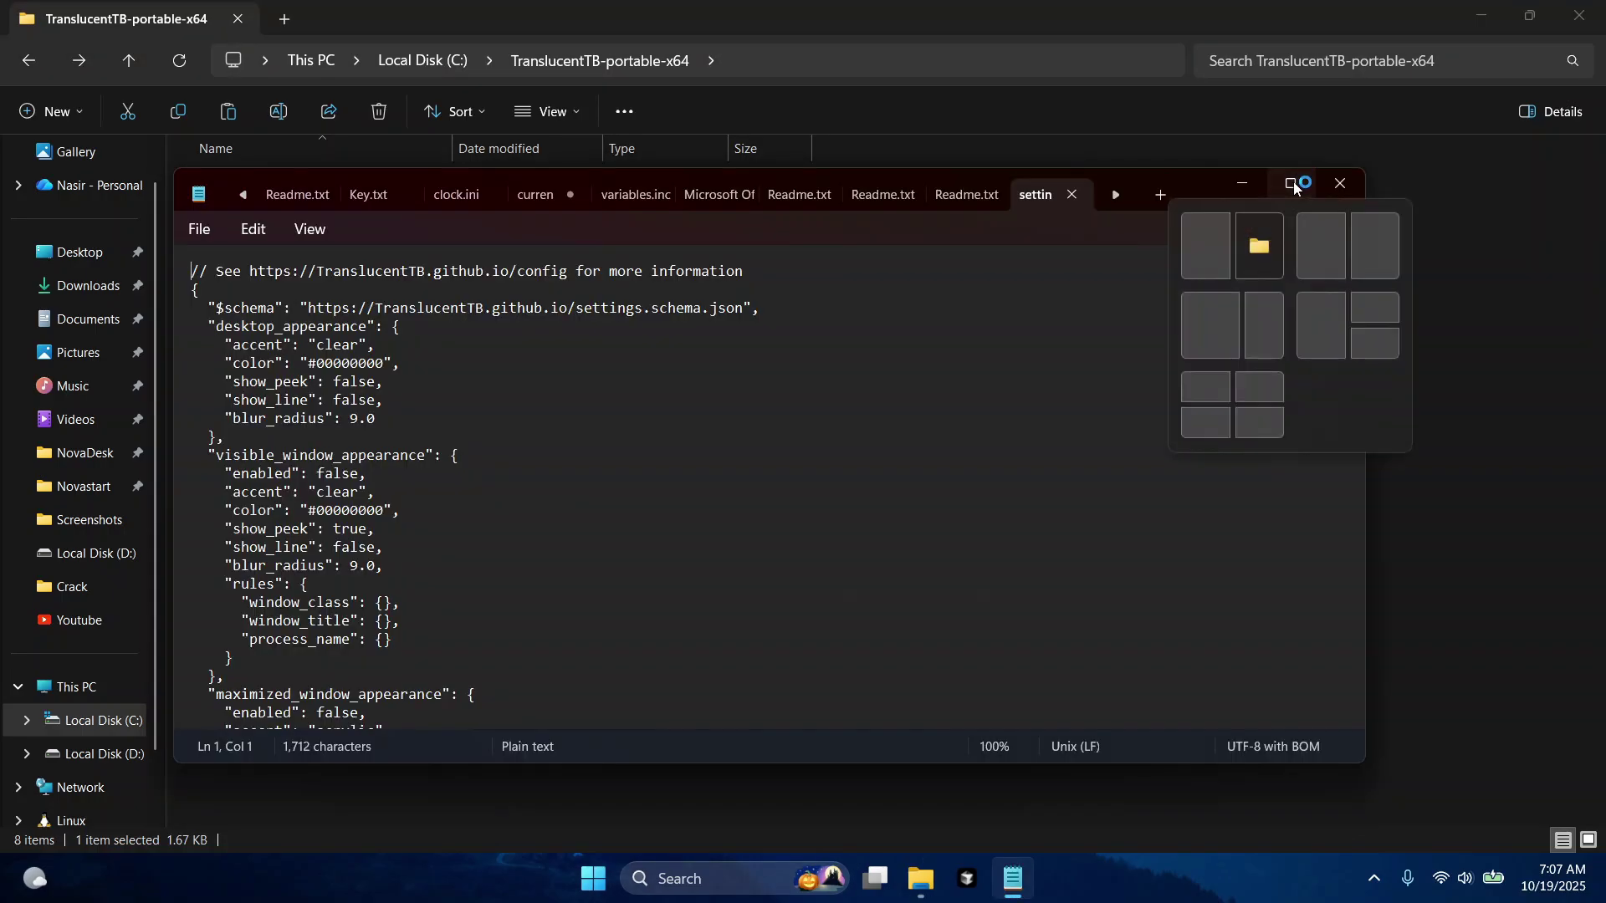
pyautogui.click(1292, 184)
pyautogui.click(1000, 234)
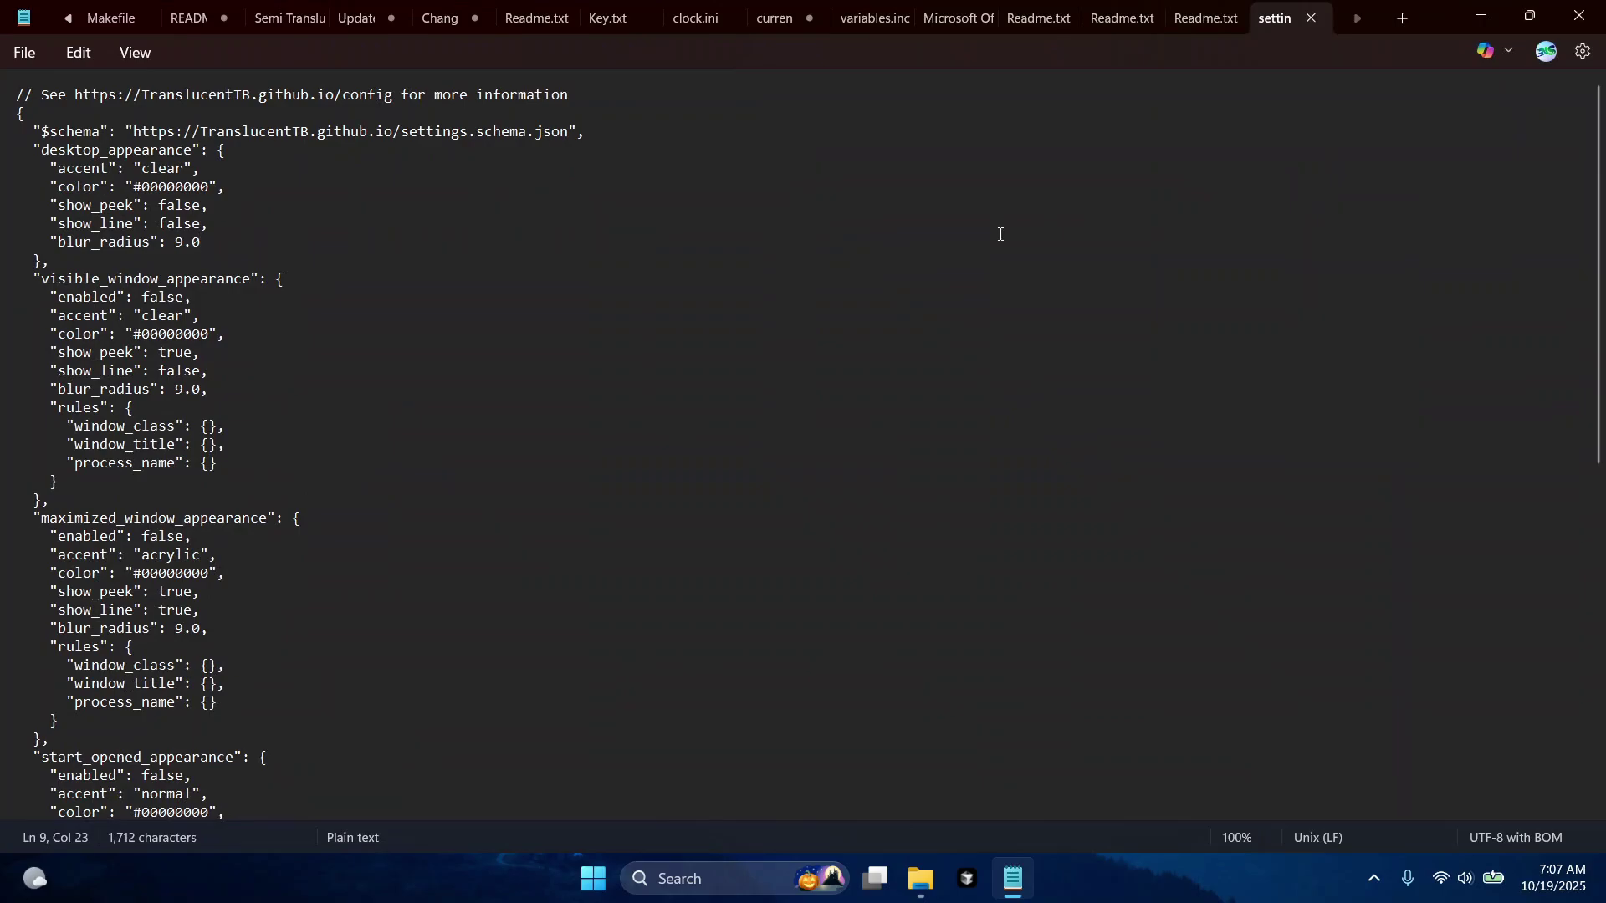
# Replace every "clear" in the settings file with "acrylic" and save the file.
pyautogui.click(62, 56)
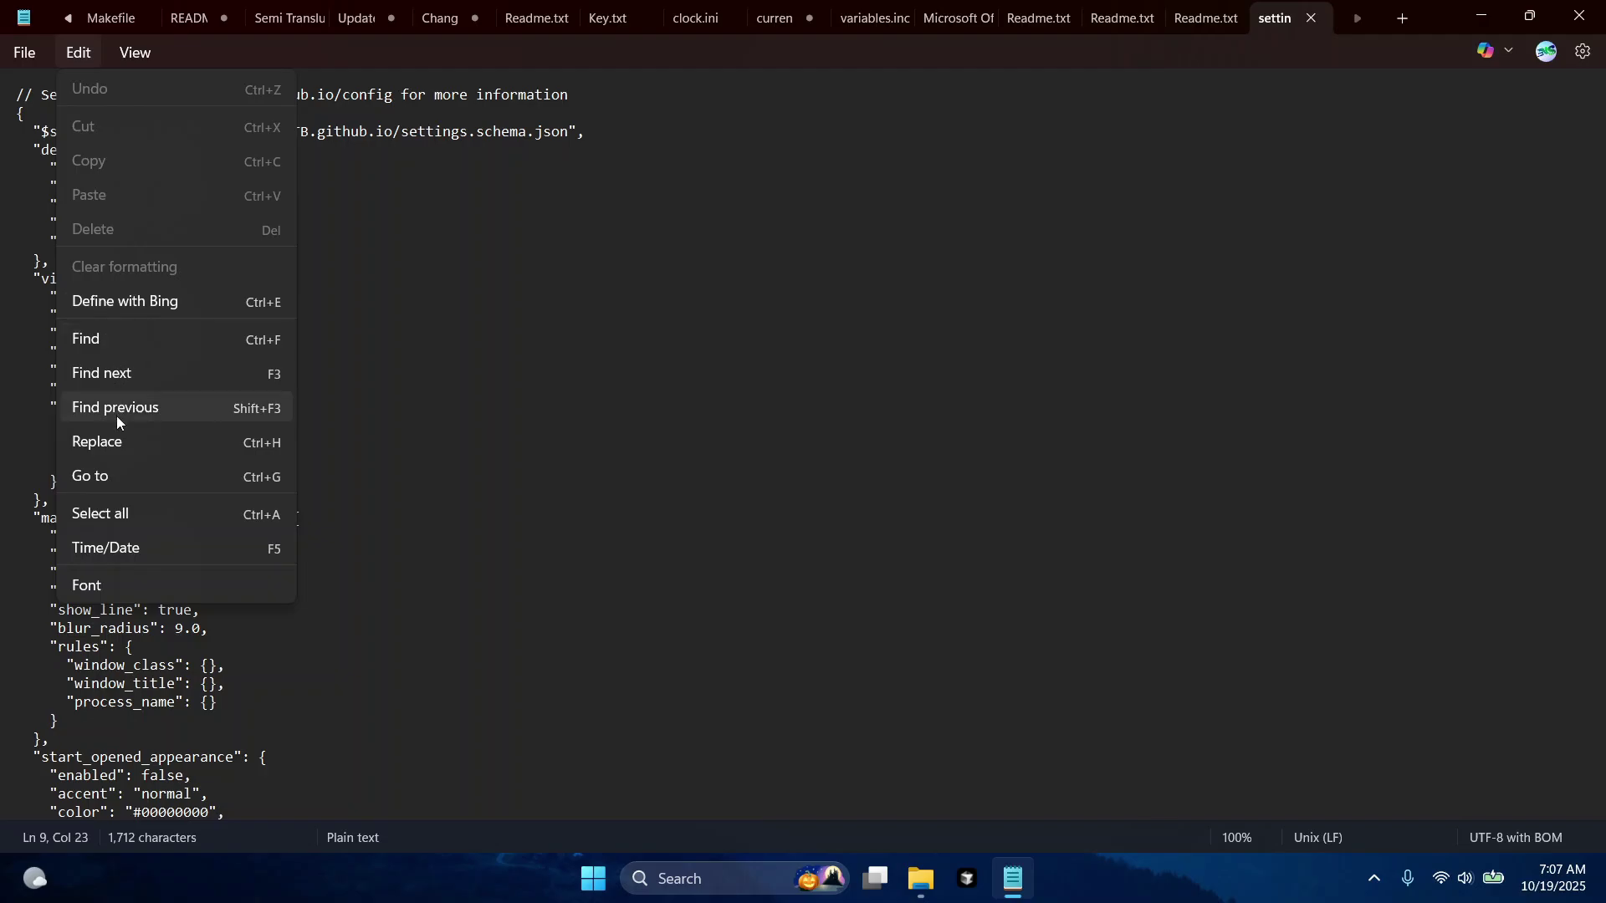
pyautogui.press('Escape')
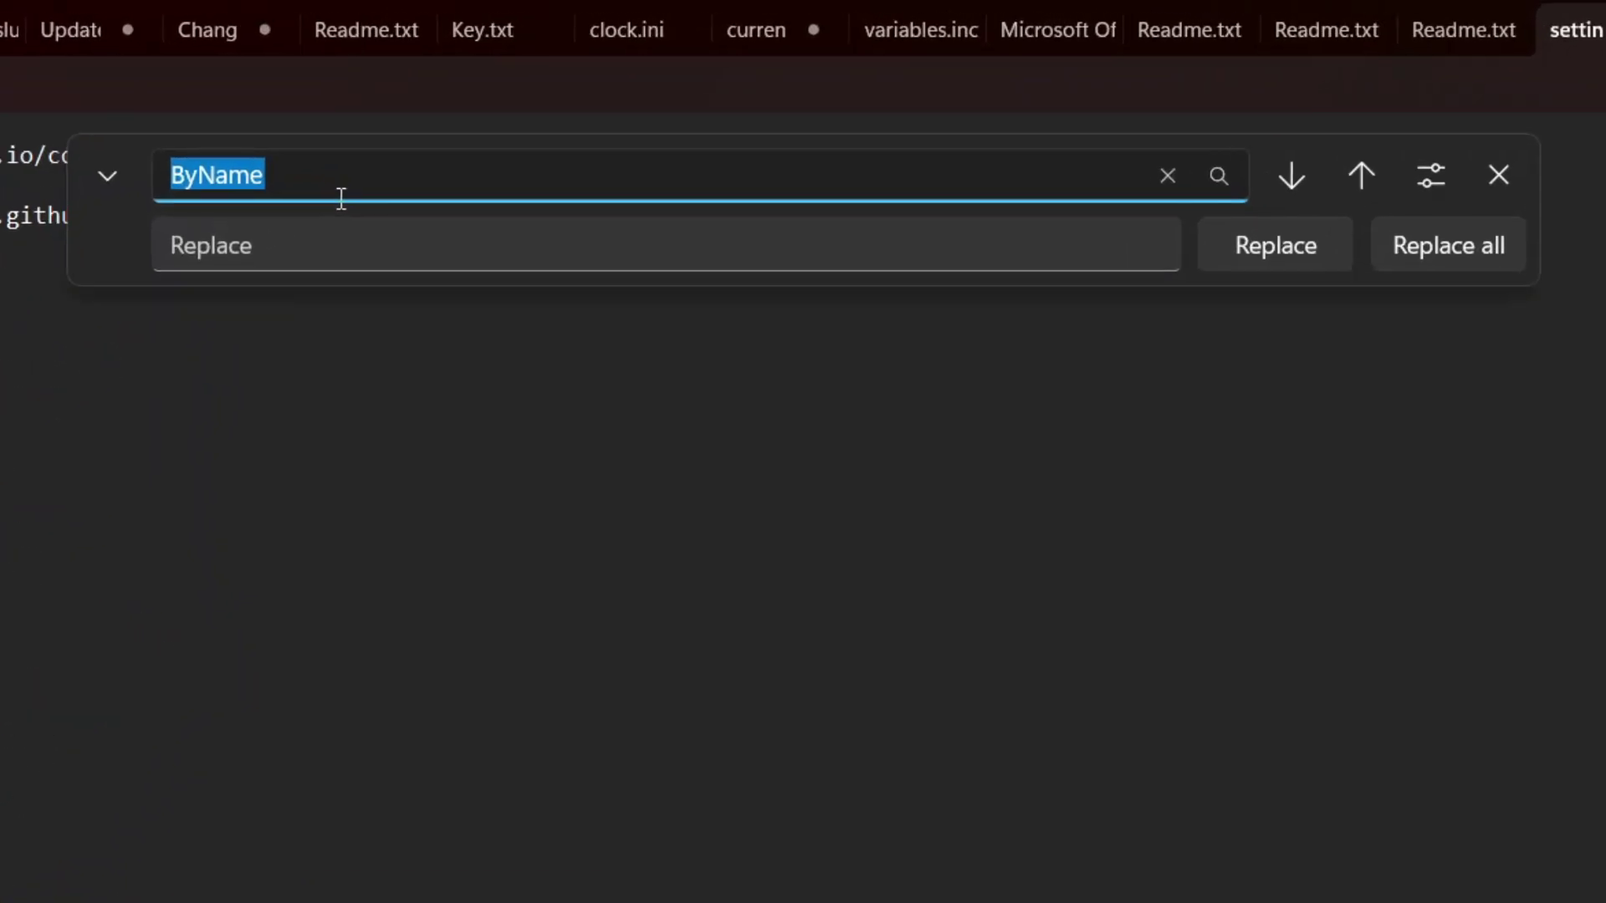
pyautogui.press('BackSpace')
pyautogui.write('clear')
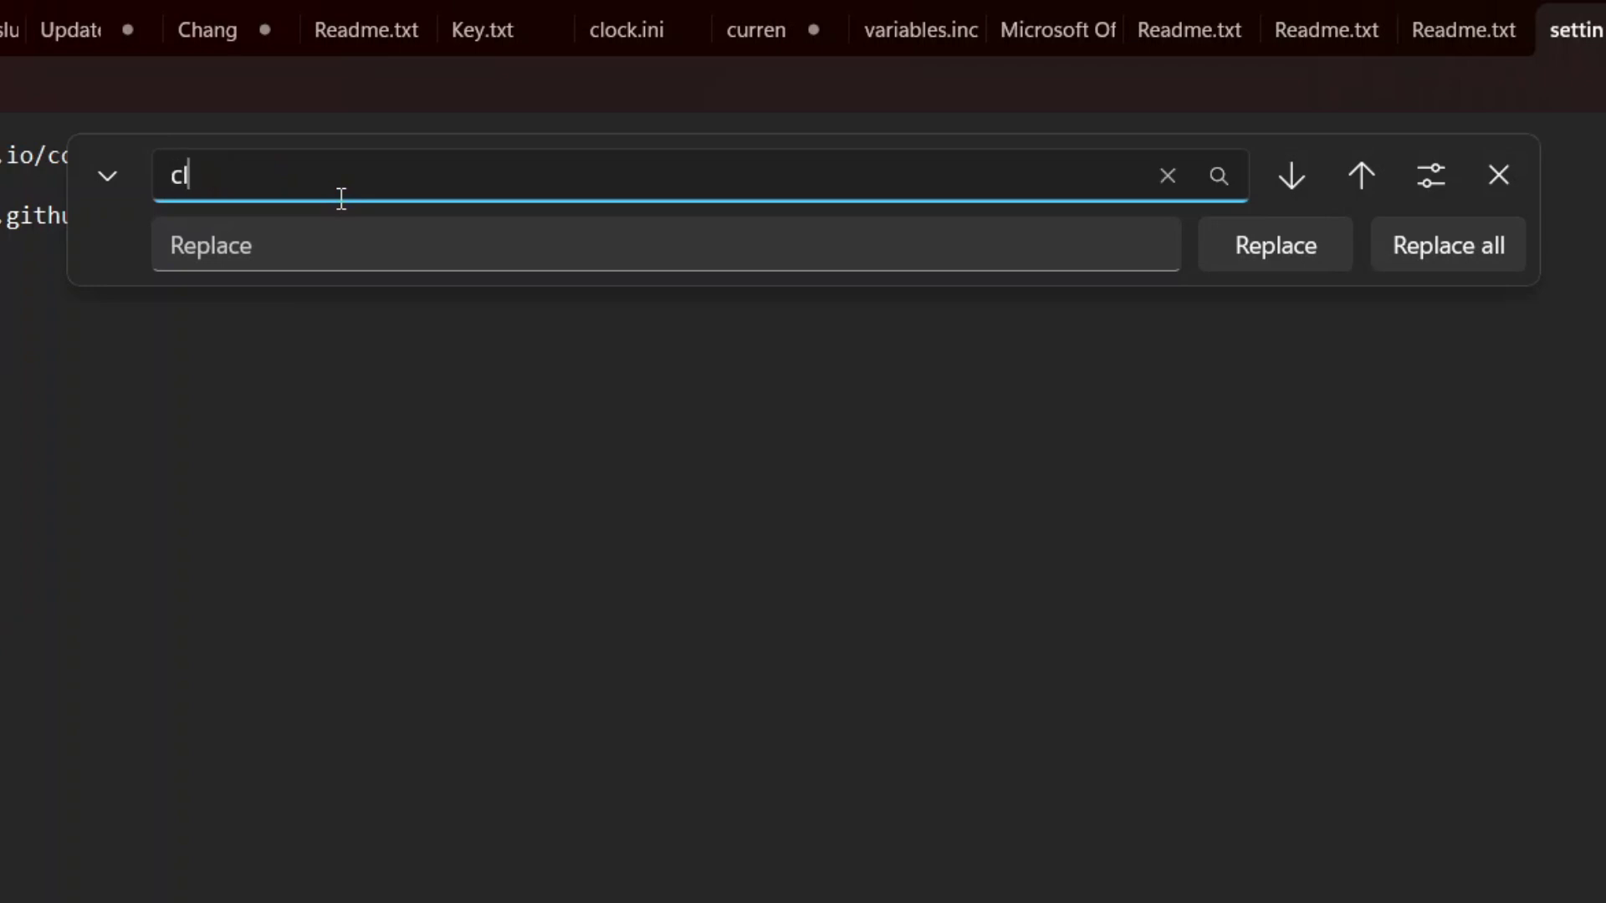
pyautogui.click(318, 243)
pyautogui.write('ac')
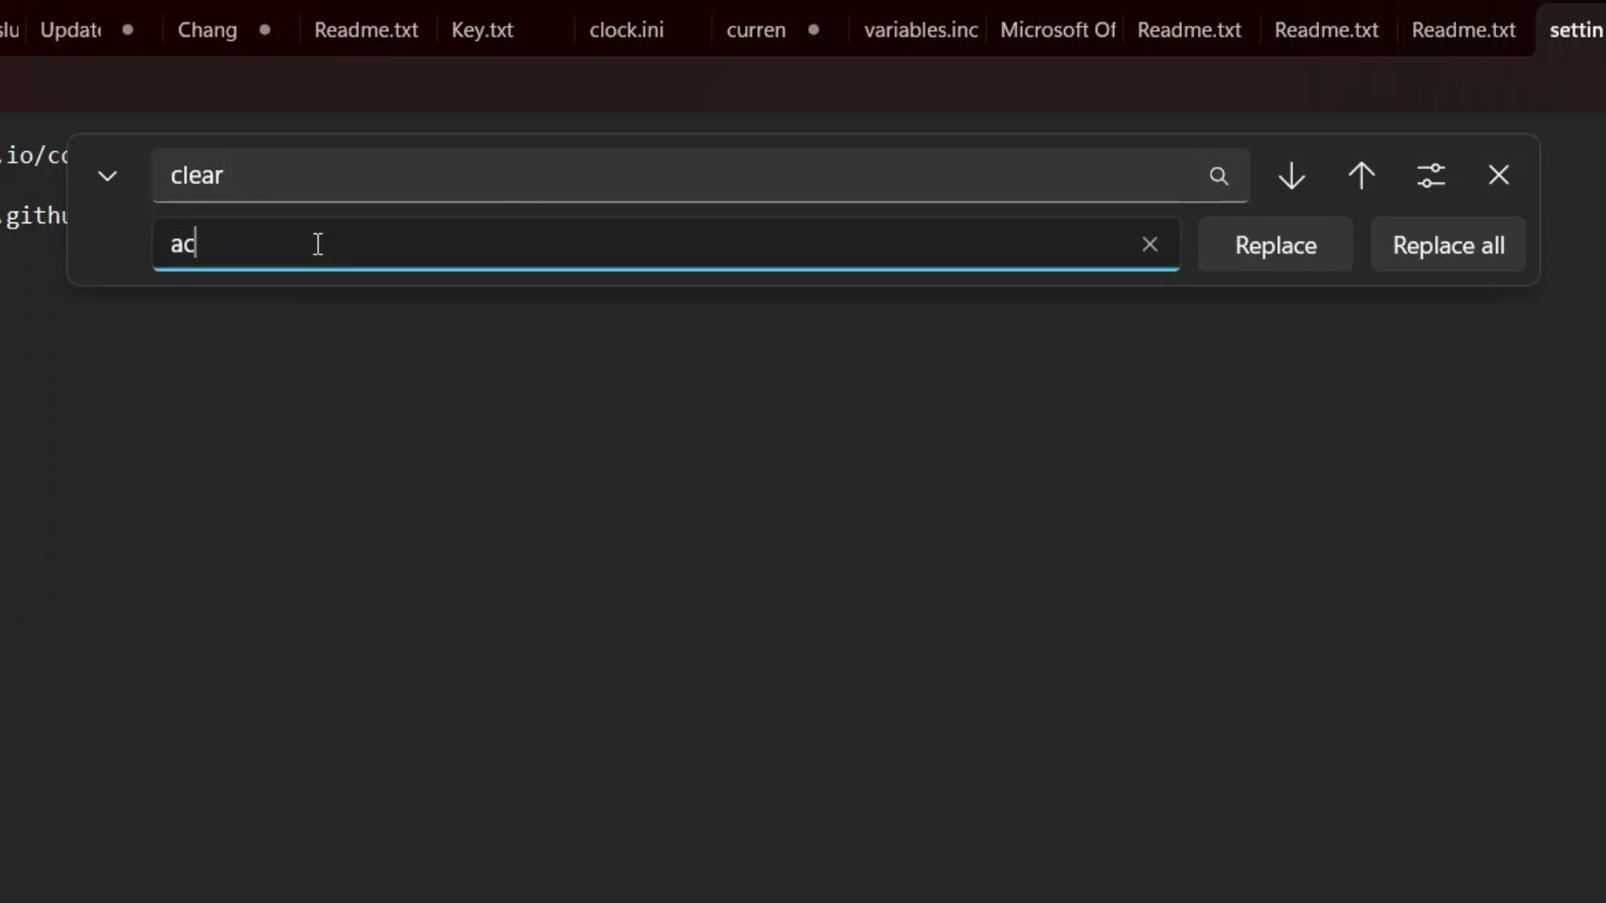
pyautogui.write('rylic')
pyautogui.click(1430, 248)
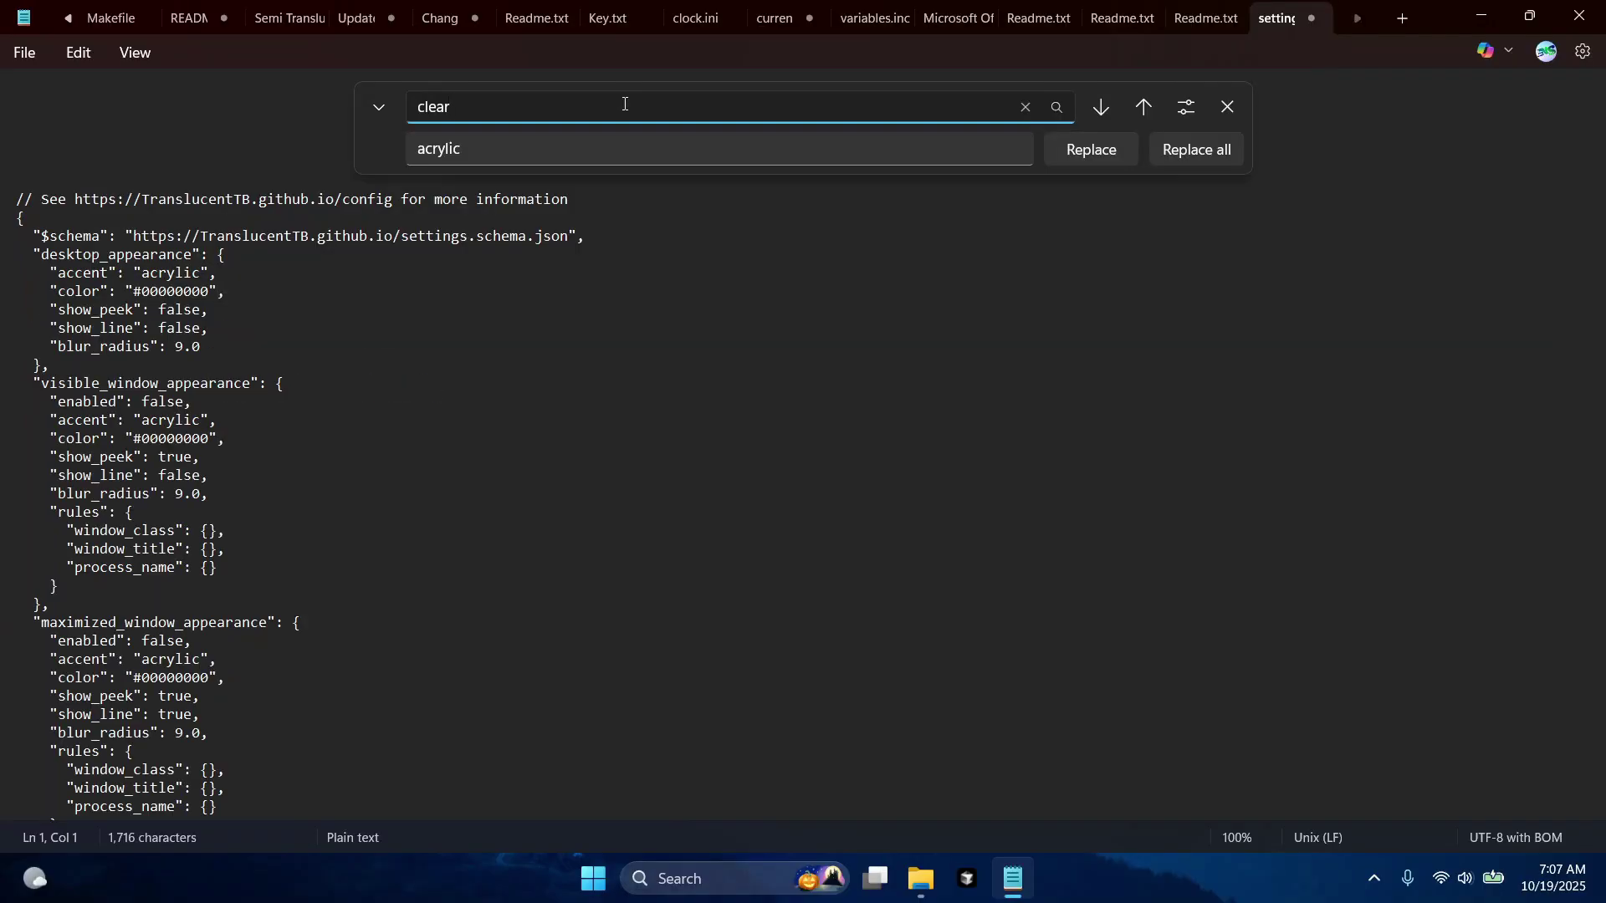
pyautogui.click(15, 55)
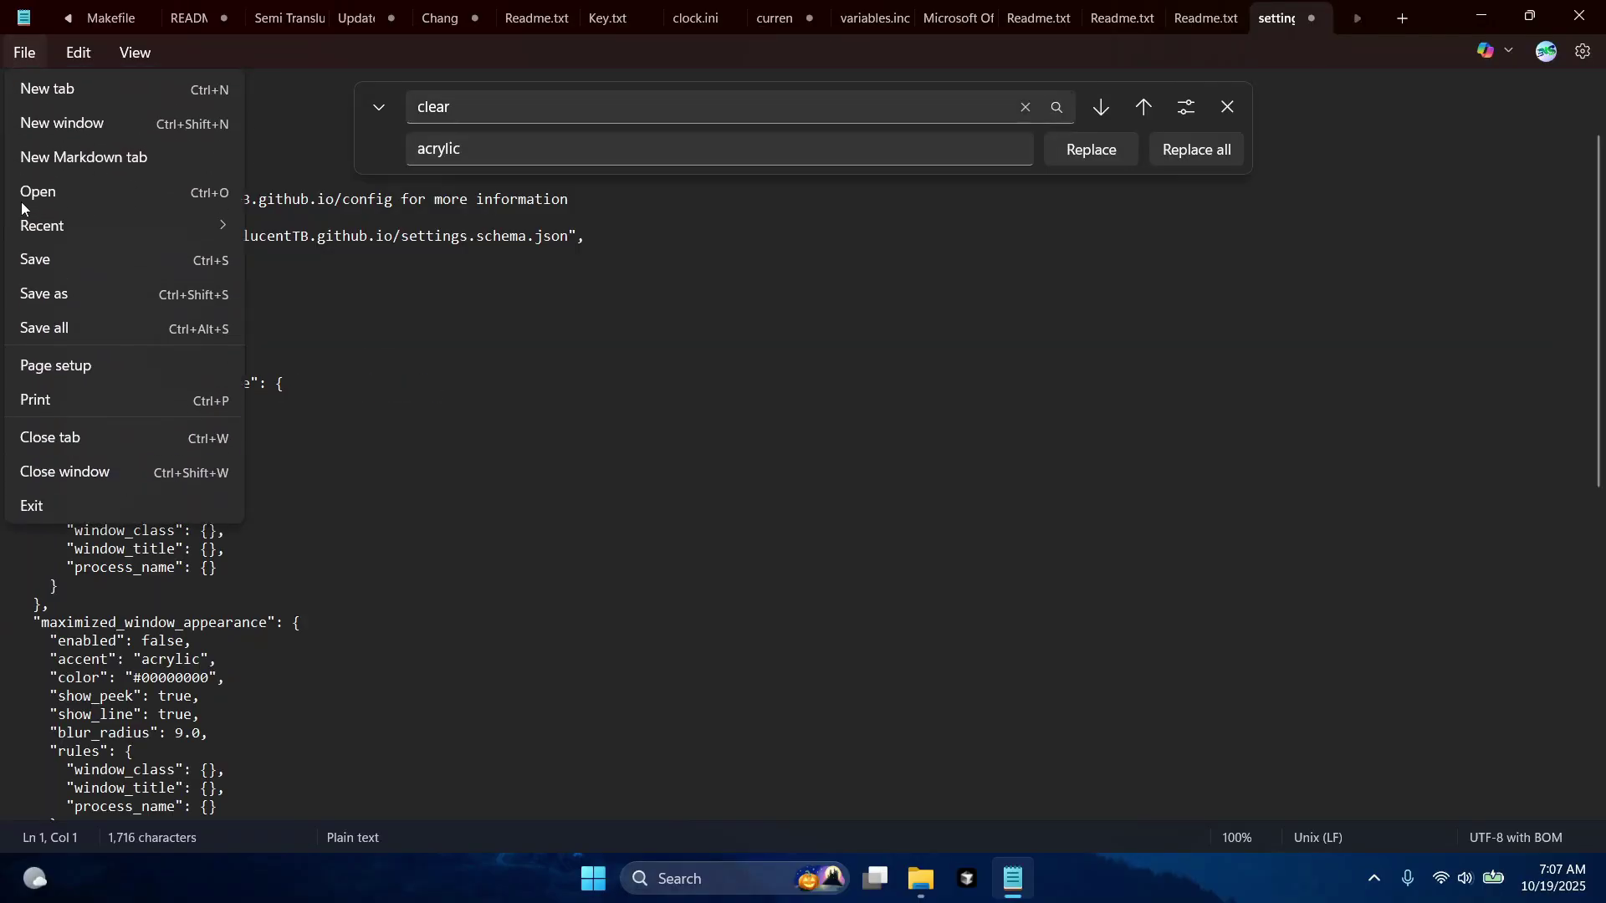
pyautogui.click(26, 267)
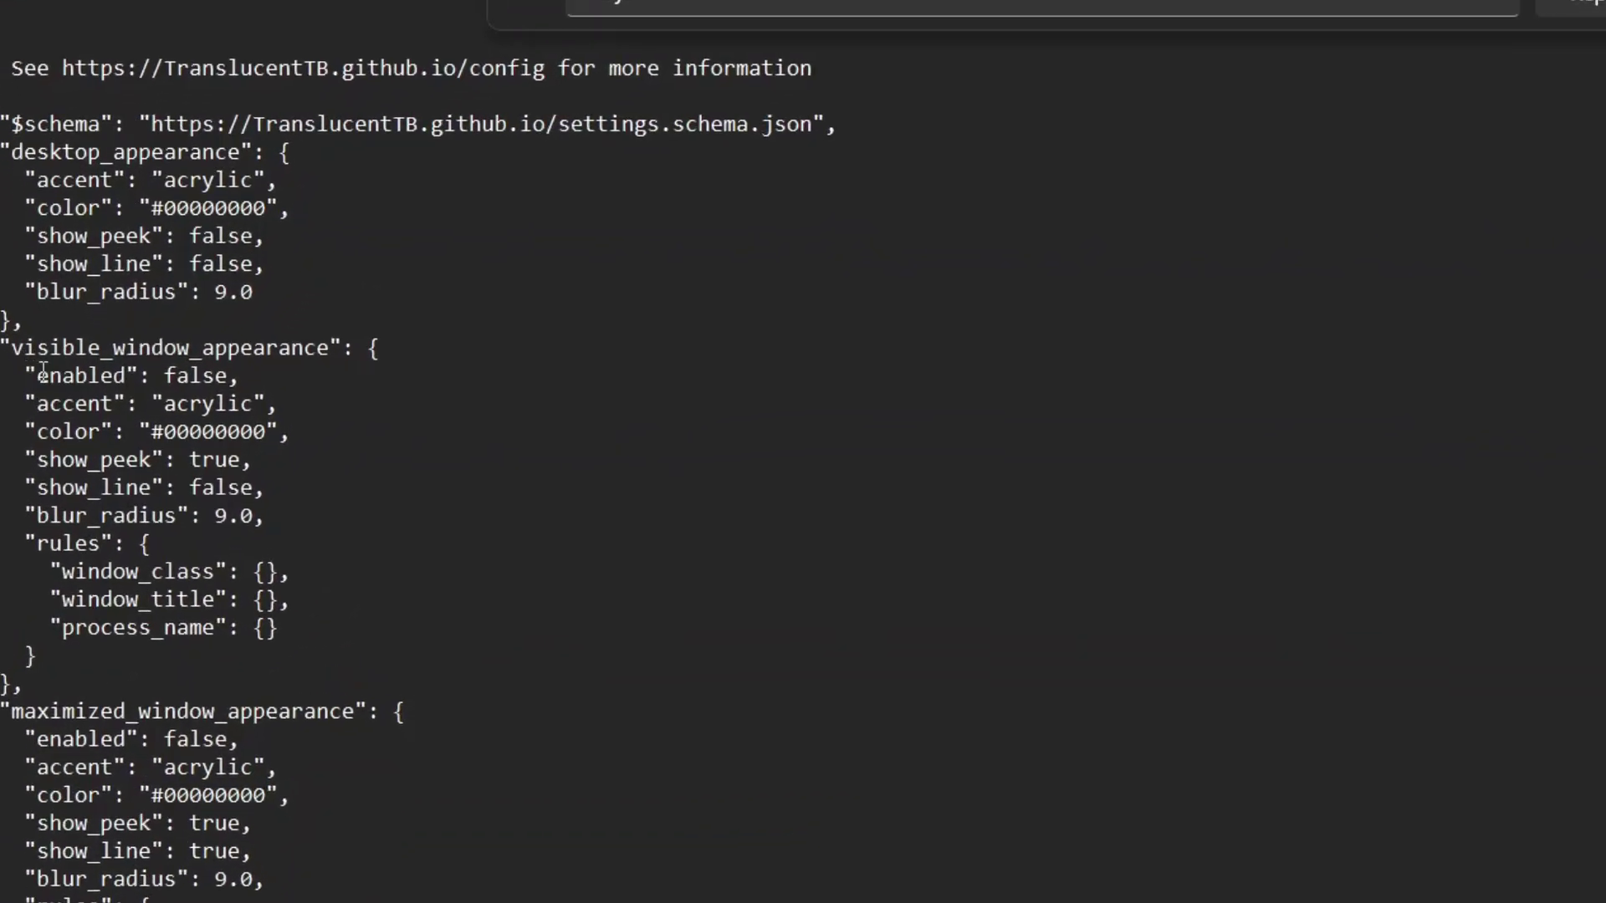
# Replace every `"enabled": false,` in the settings file with `"enabled": true,` and close the find-and-replace box.
pyautogui.moveTo(29, 376); pyautogui.dragTo(243, 377)
pyautogui.rightClick(244, 377)
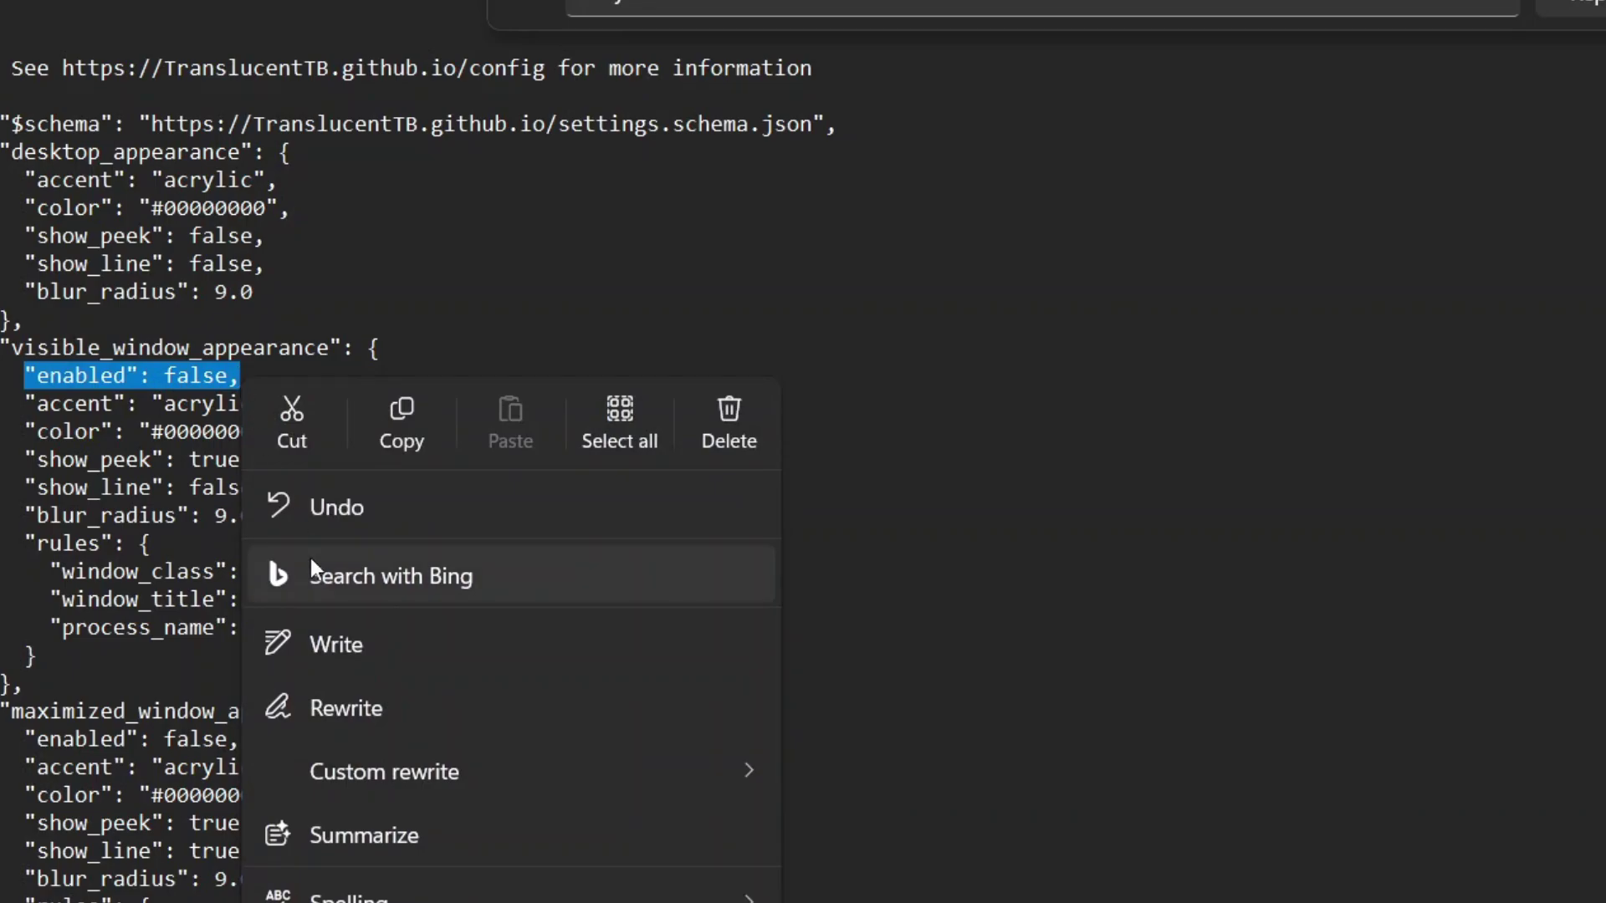
pyautogui.click(390, 434)
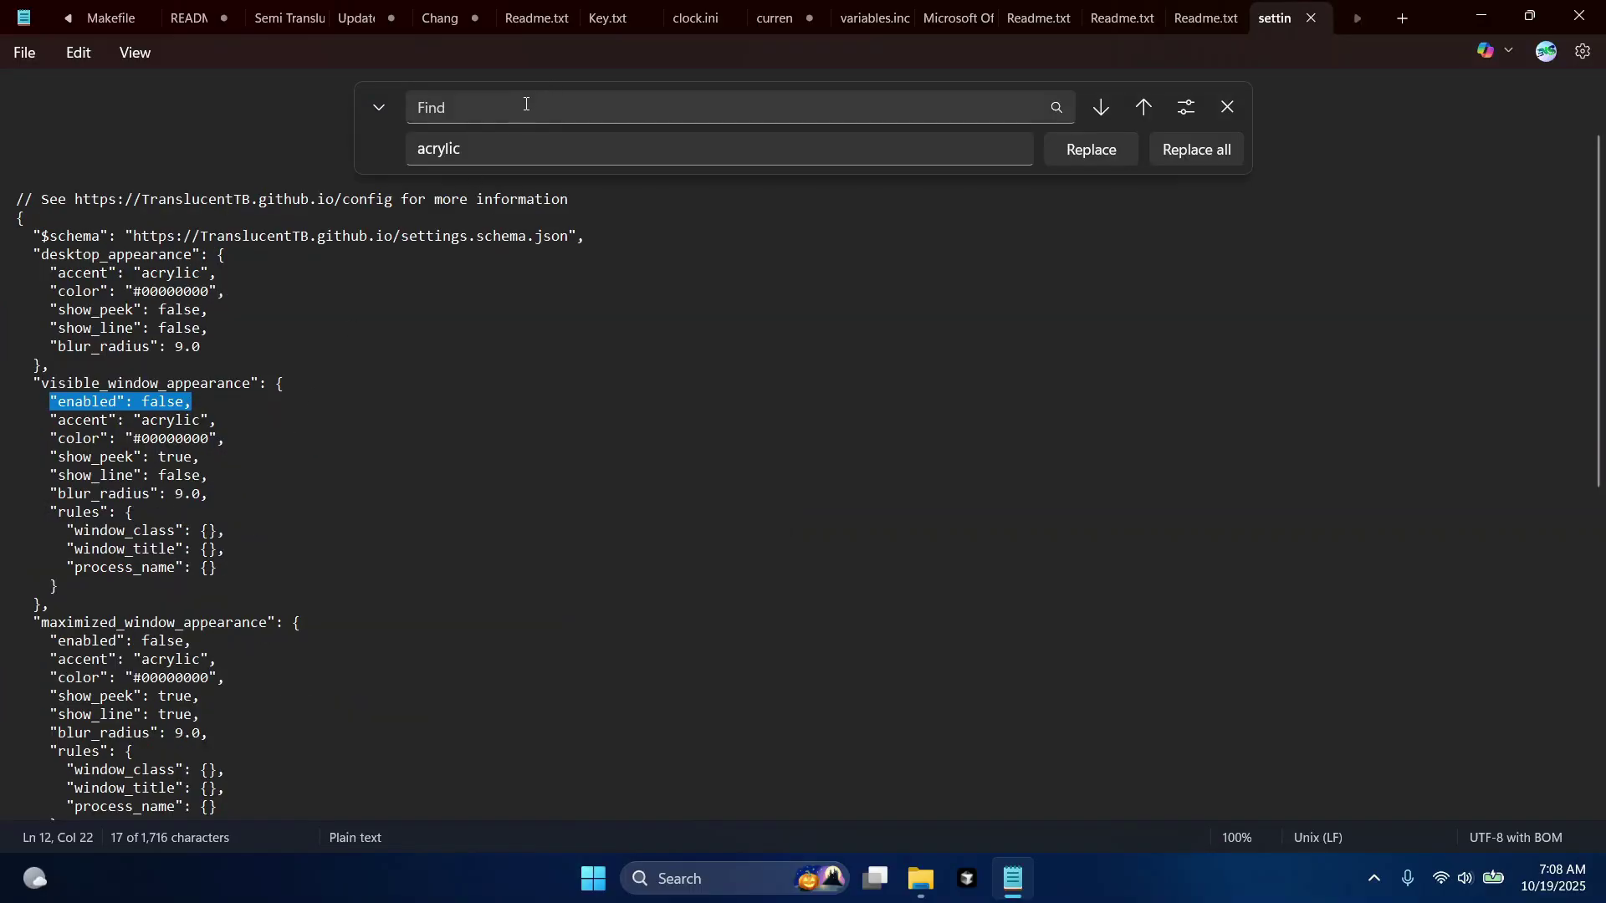
pyautogui.click(526, 104)
pyautogui.hotkey('ctrl', 'v')
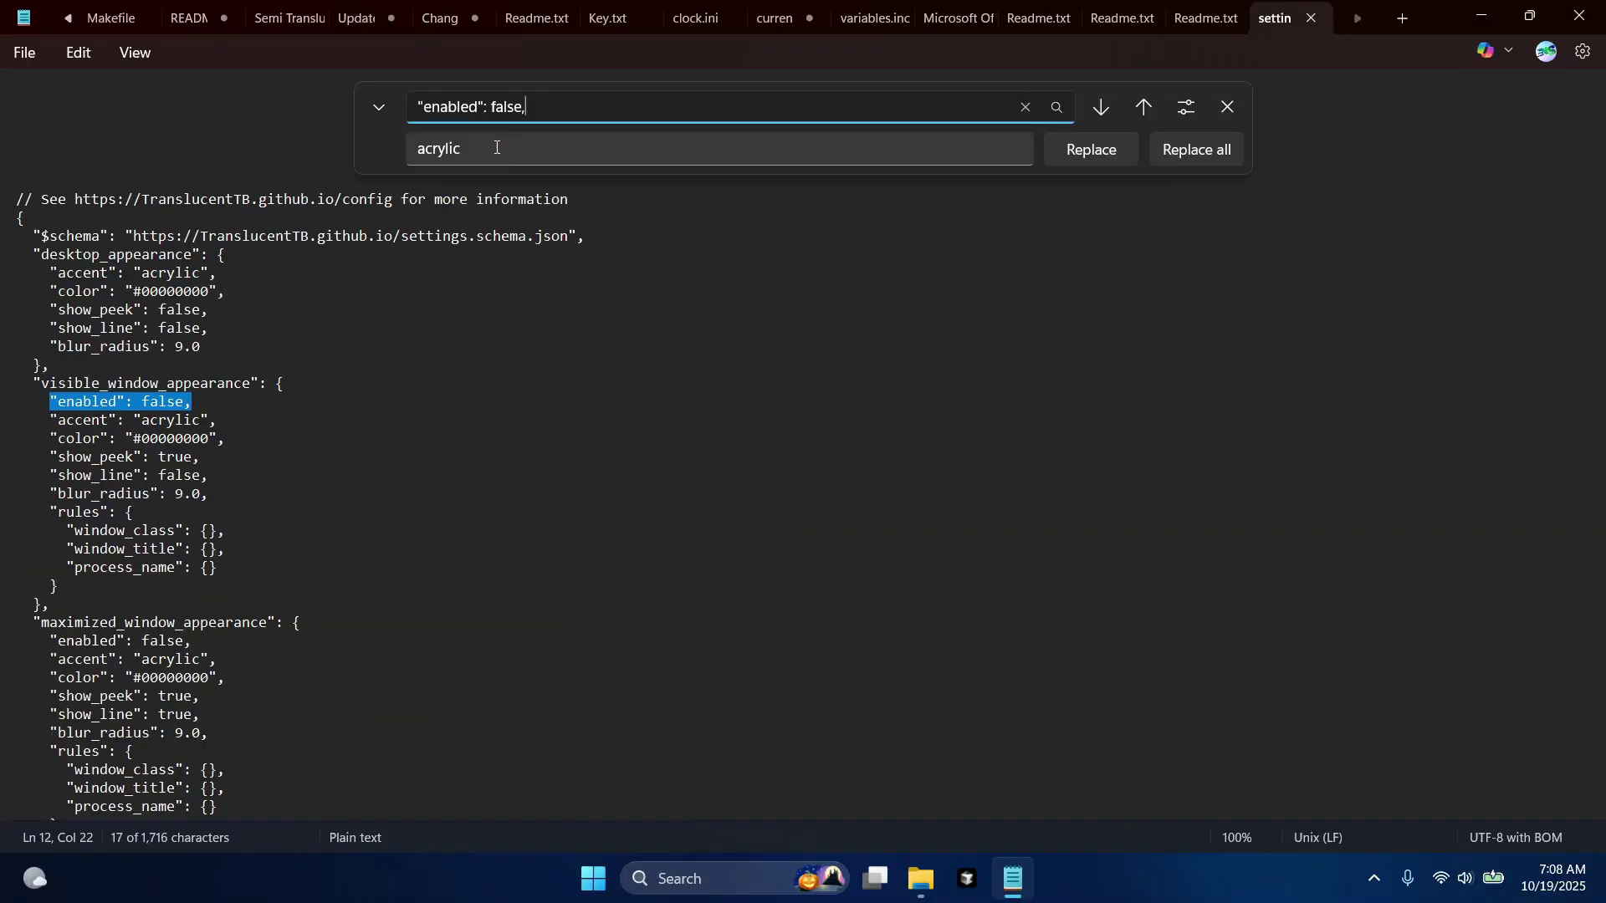
pyautogui.doubleClick(496, 147)
pyautogui.press('BackSpace')
pyautogui.hotkey('ctrl', 'v')
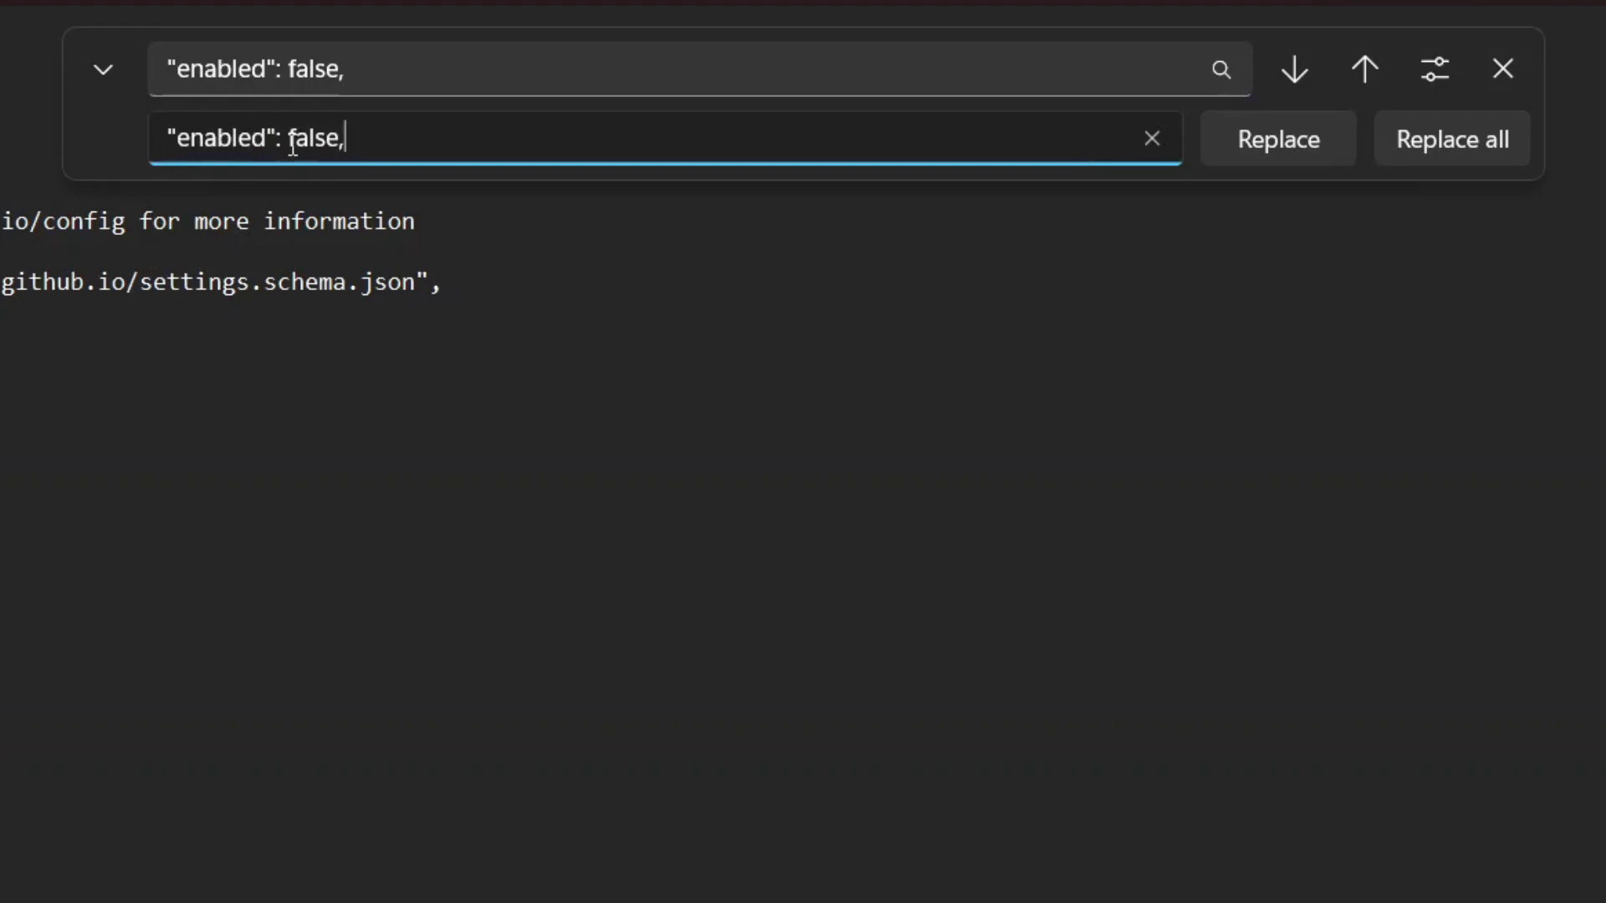
pyautogui.press('BackSpace')
pyautogui.press('BackSpace')
pyautogui.press('BackSpace')
pyautogui.press('BackSpace')
pyautogui.press('BackSpace')
pyautogui.press('BackSpace')
pyautogui.write('true')
pyautogui.click(1431, 150)
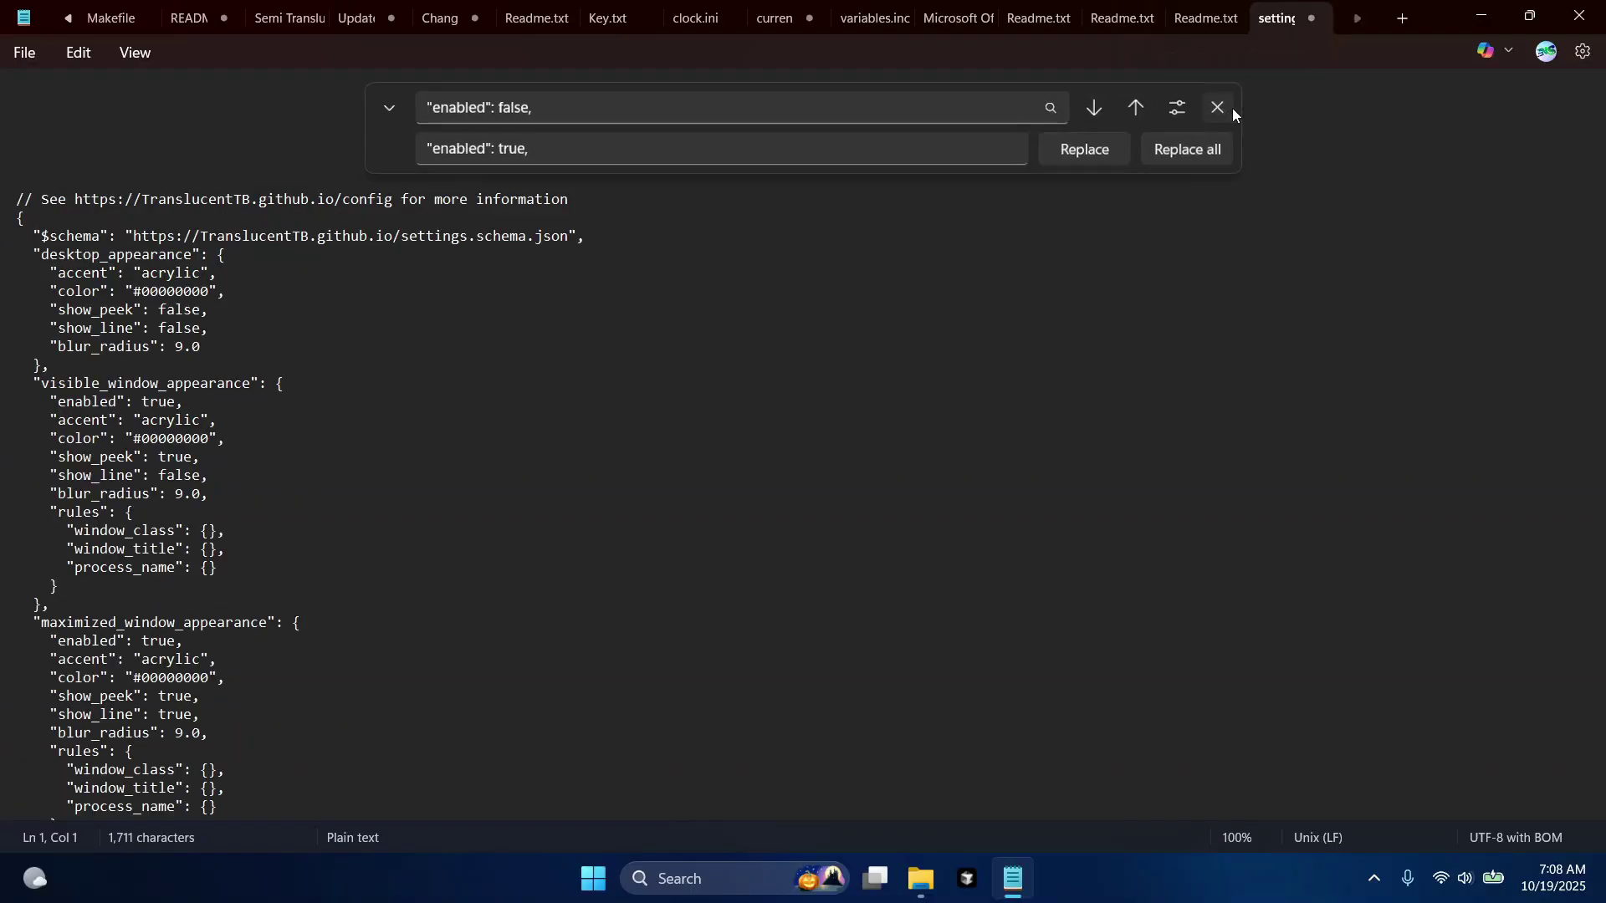
pyautogui.click(1229, 108)
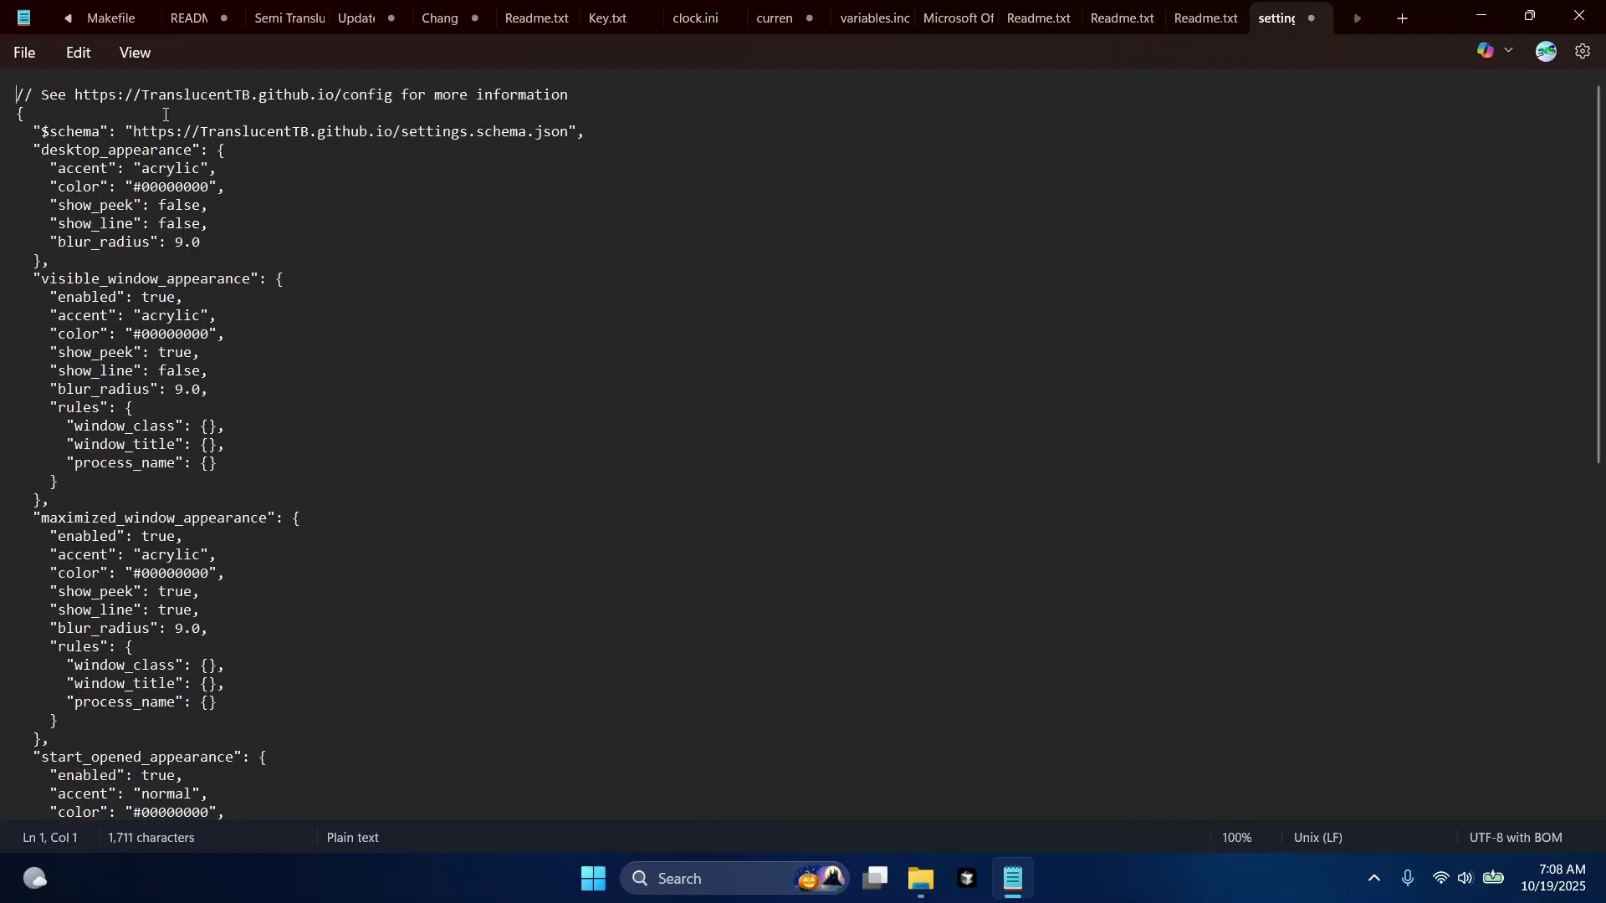
# Save the settings file and close Notepad, returning to the desktop with File Explorer minimized.
pyautogui.click(26, 53)
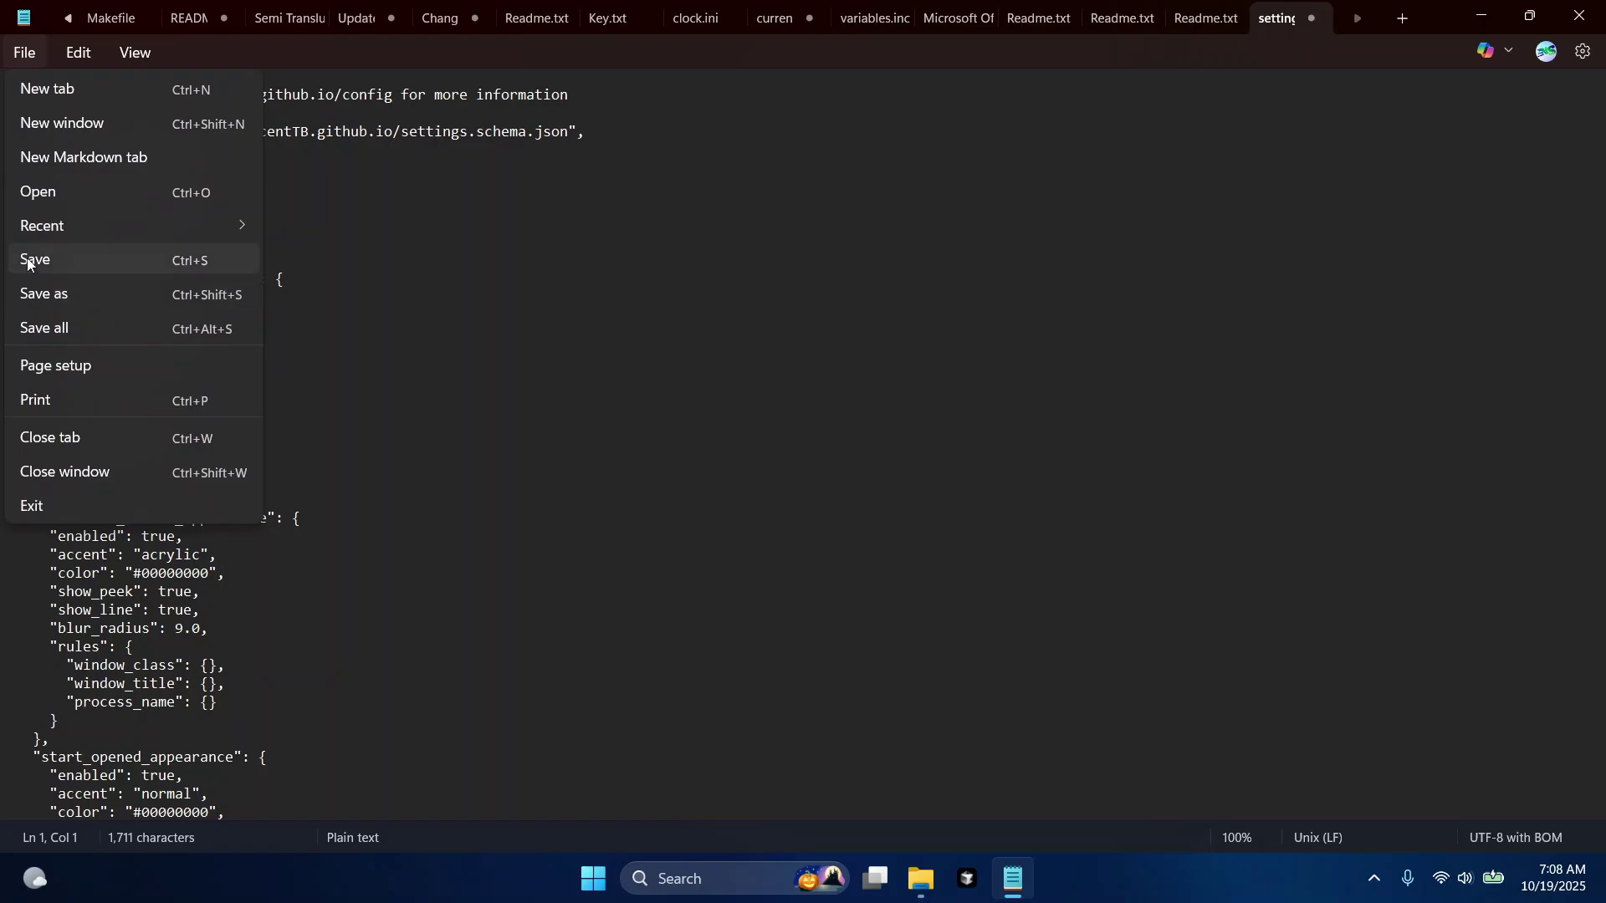
pyautogui.click(28, 260)
pyautogui.click(541, 431)
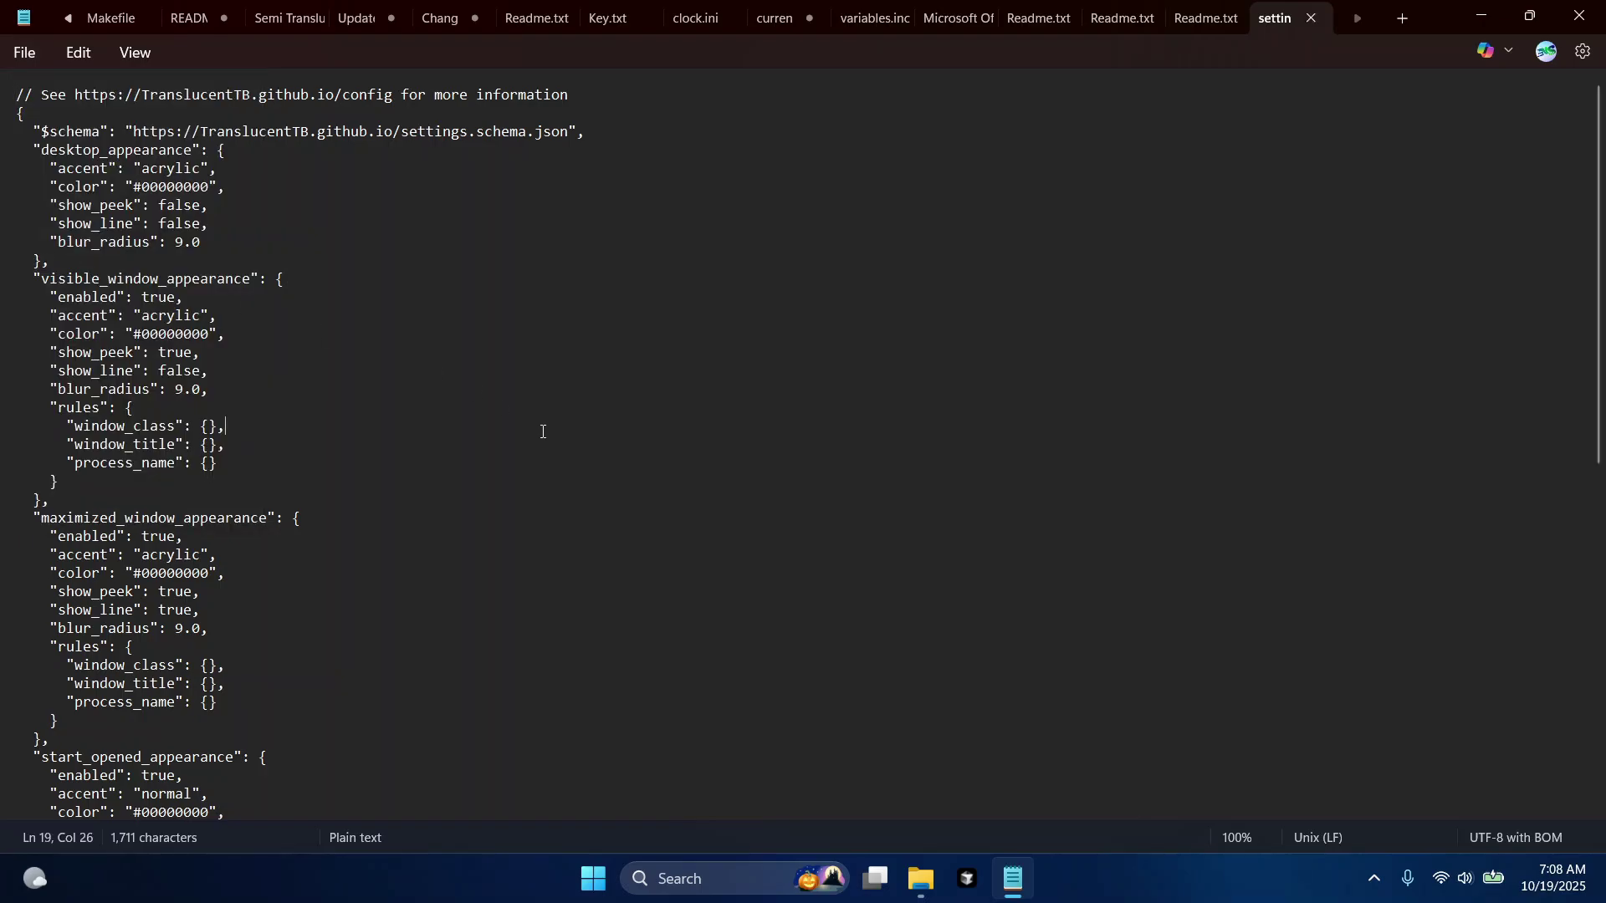
pyautogui.click(1579, 15)
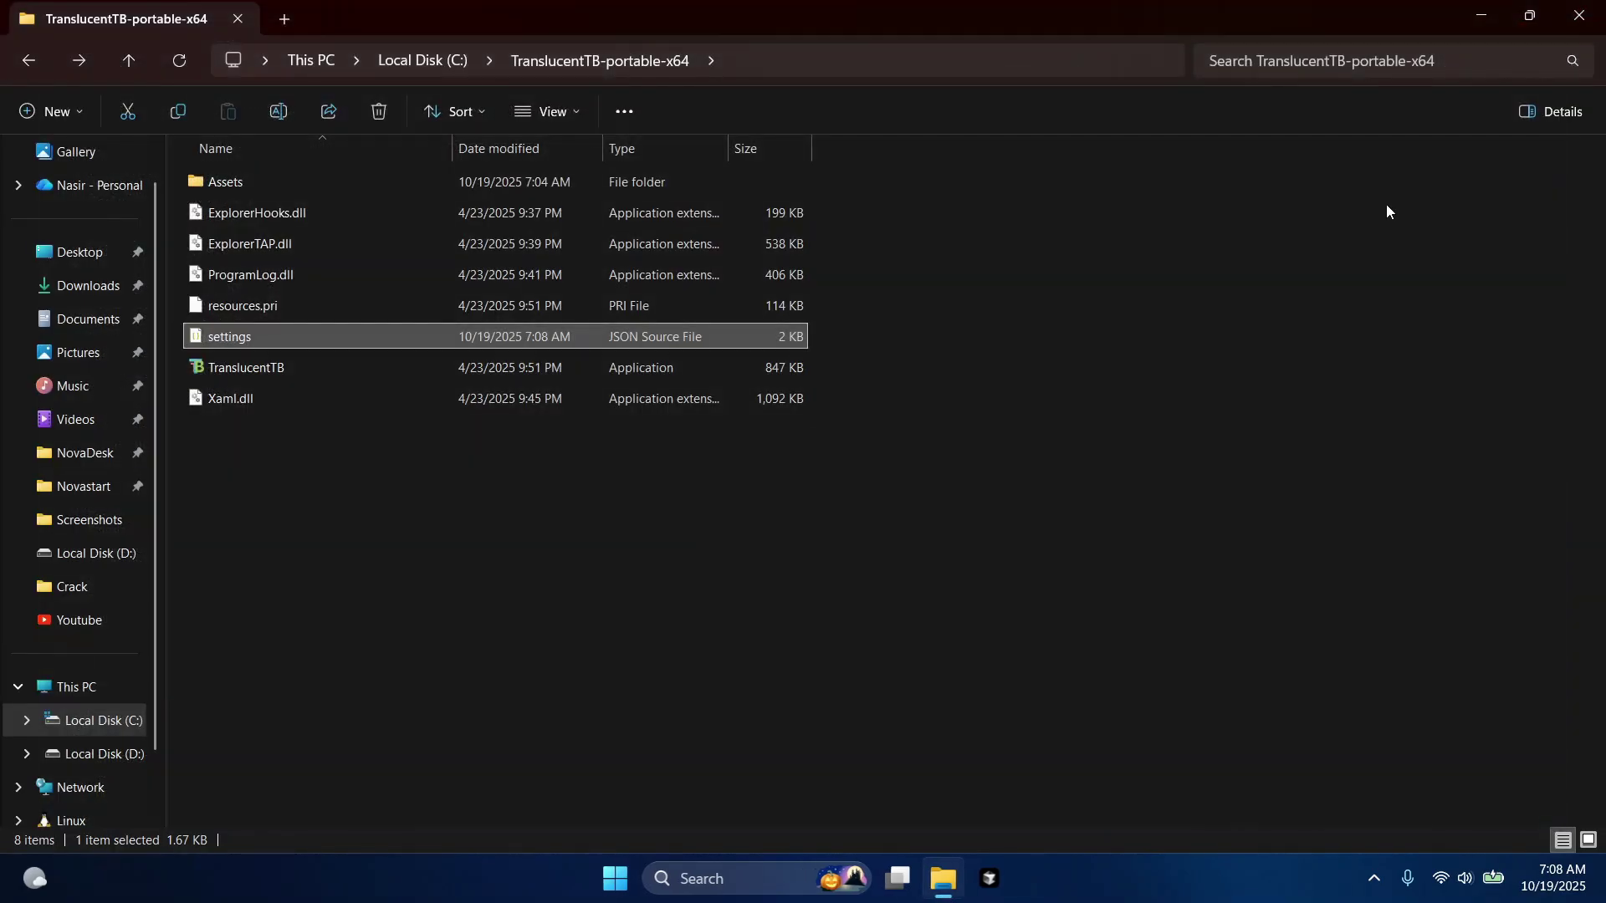
pyautogui.click(1482, 16)
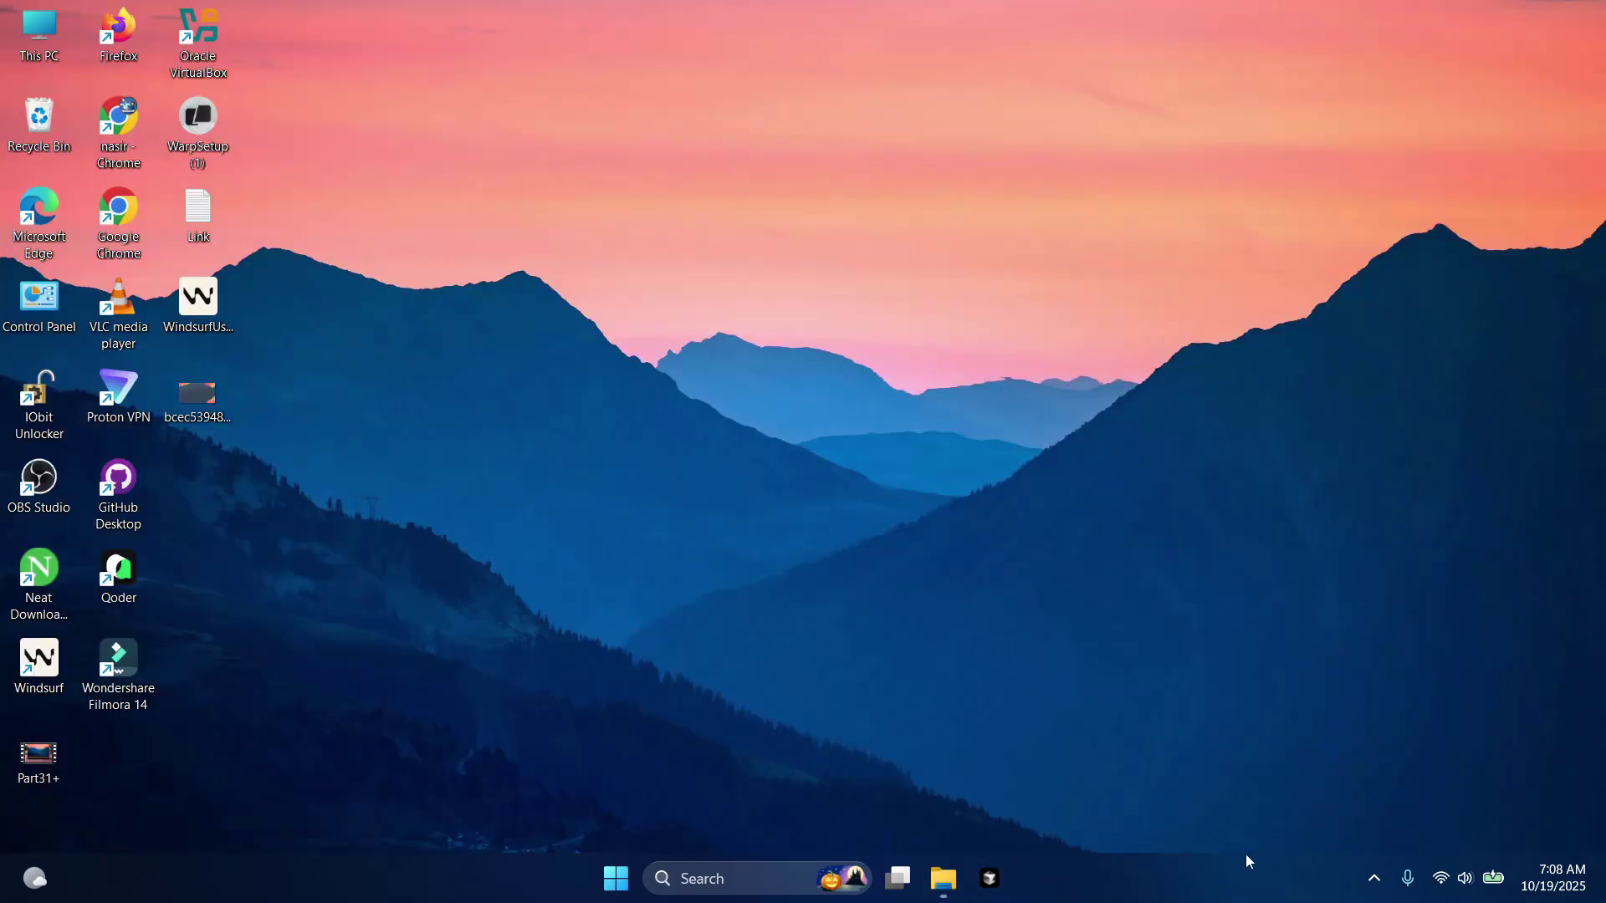
# In the Windows taskbar settings, set Search to "Search icon only" and turn Widgets off, then close Settings.
pyautogui.rightClick(1217, 880)
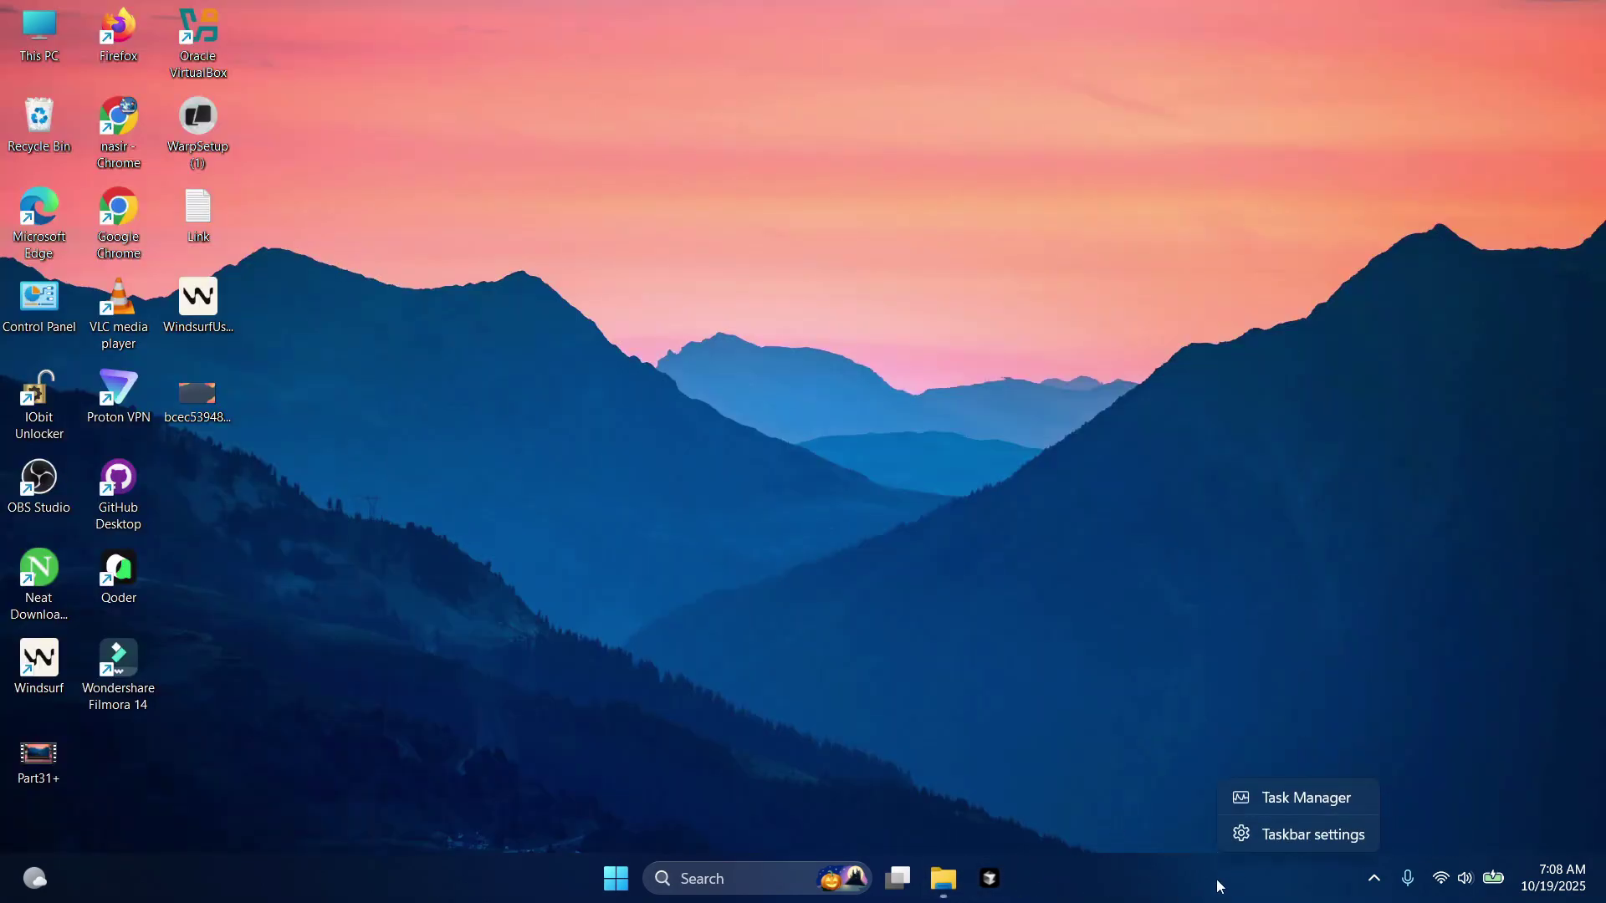
pyautogui.click(1269, 836)
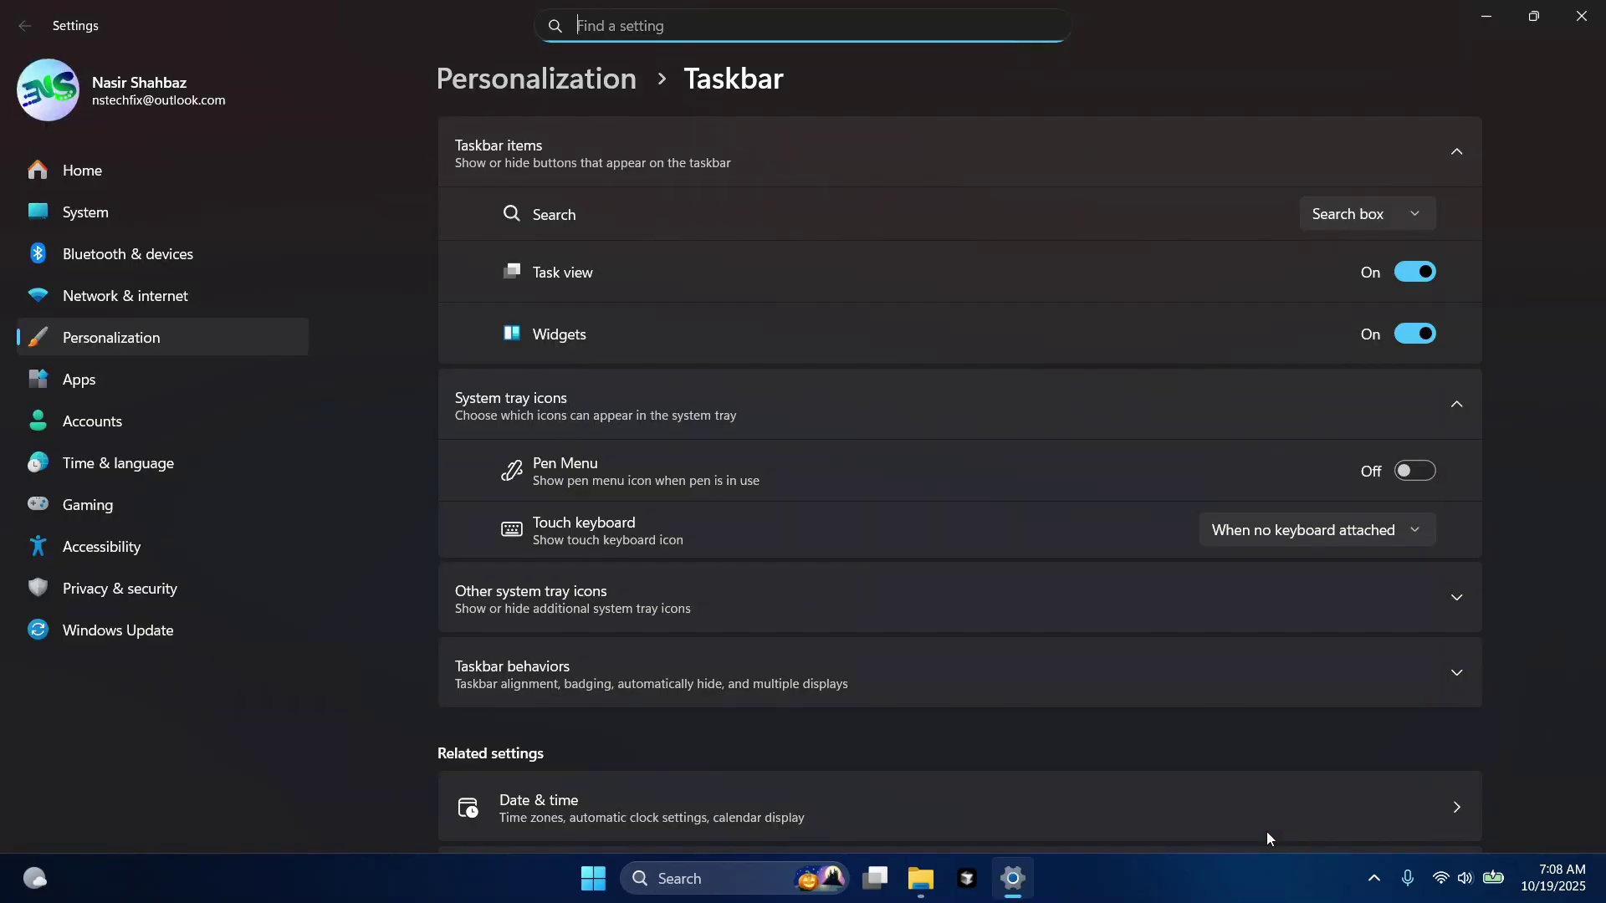
pyautogui.click(1357, 214)
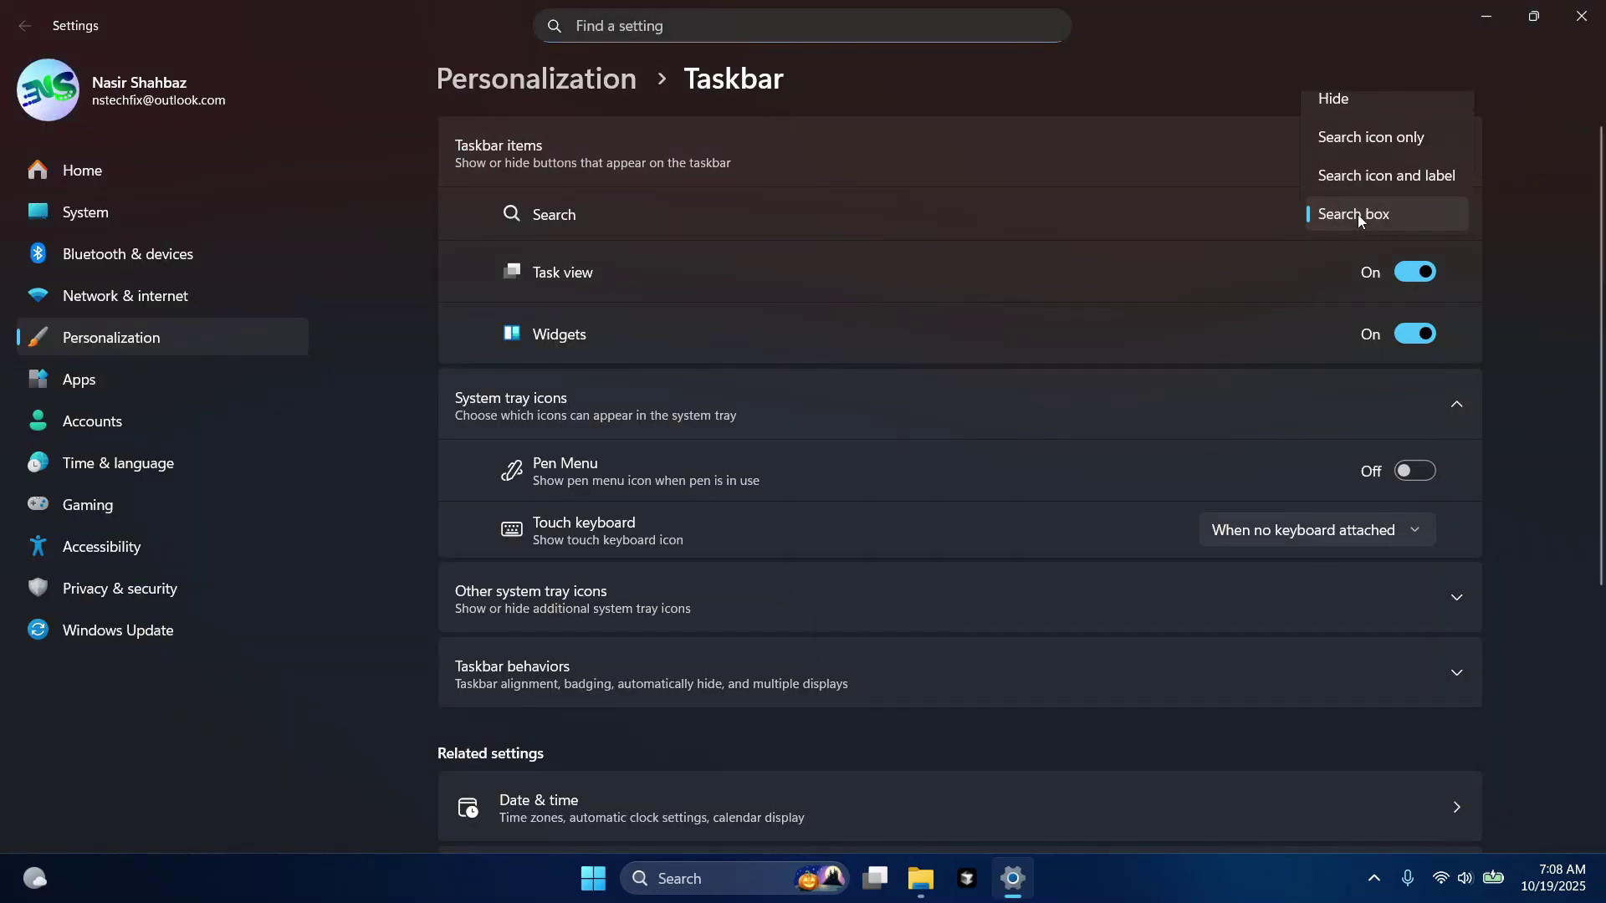
pyautogui.click(1352, 147)
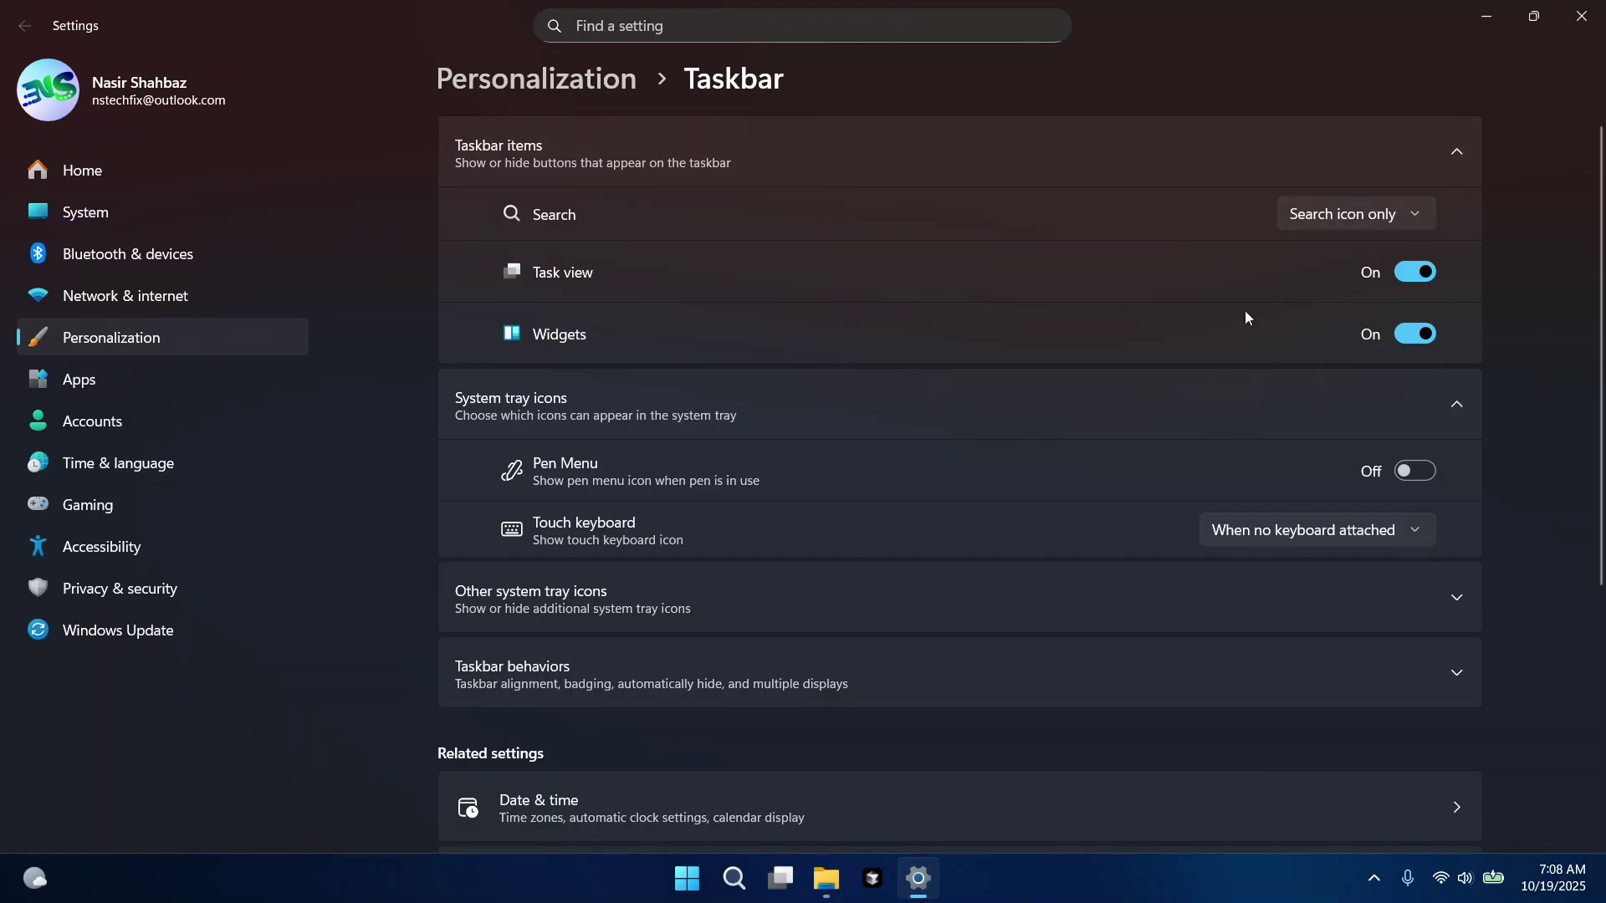
pyautogui.click(1412, 334)
pyautogui.click(1573, 14)
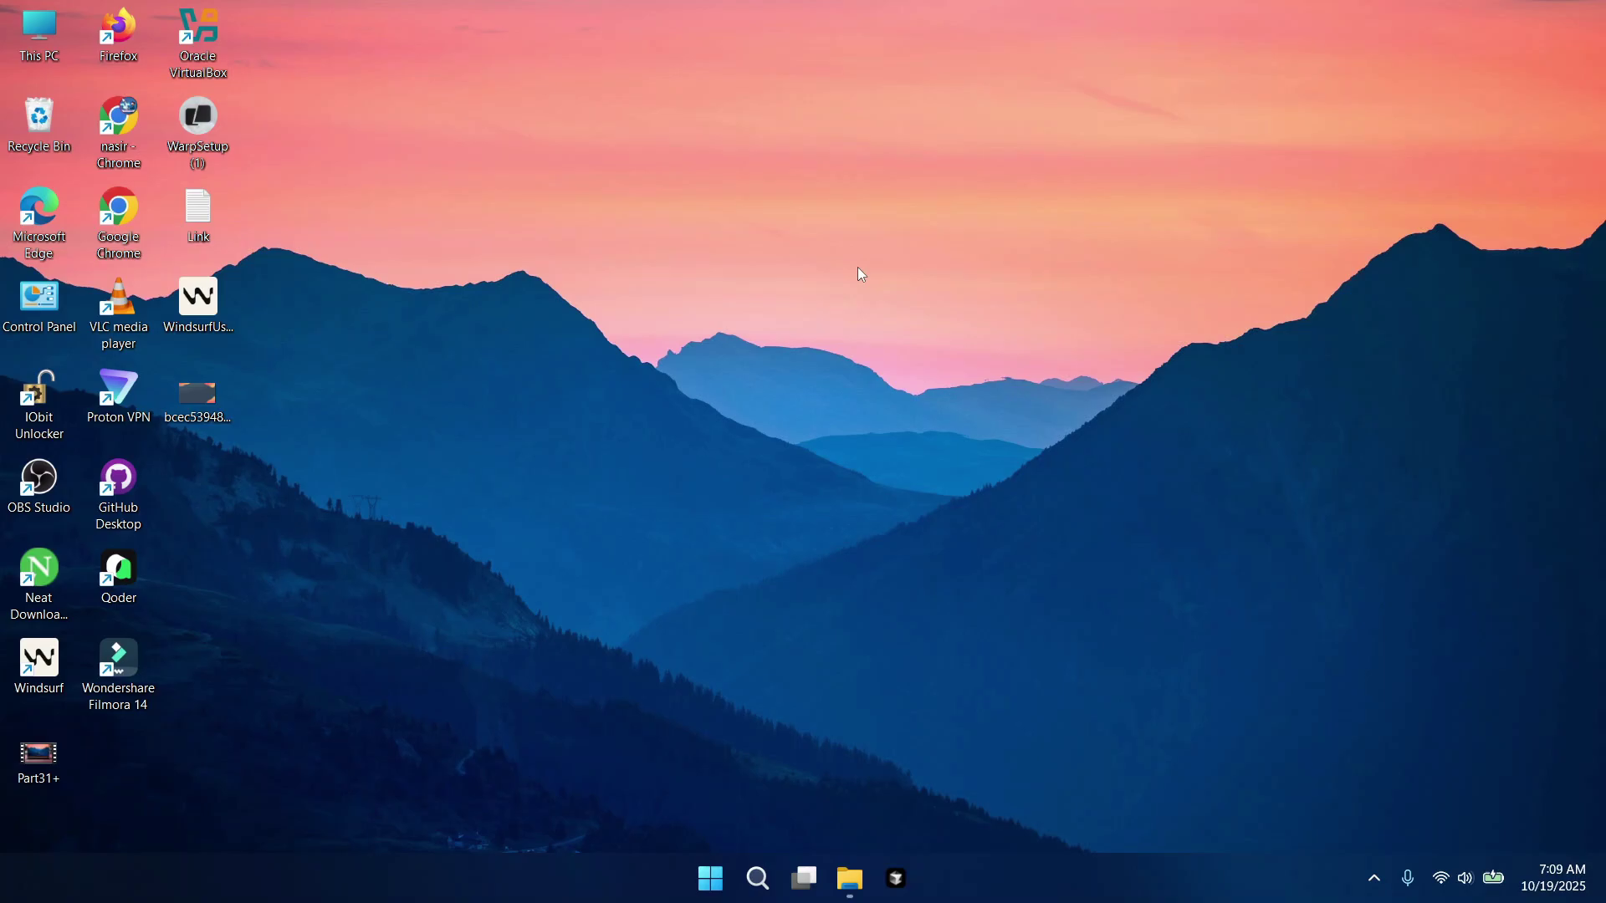
# Hide all desktop icons.
pyautogui.rightClick(858, 269)
pyautogui.moveTo(887, 287)
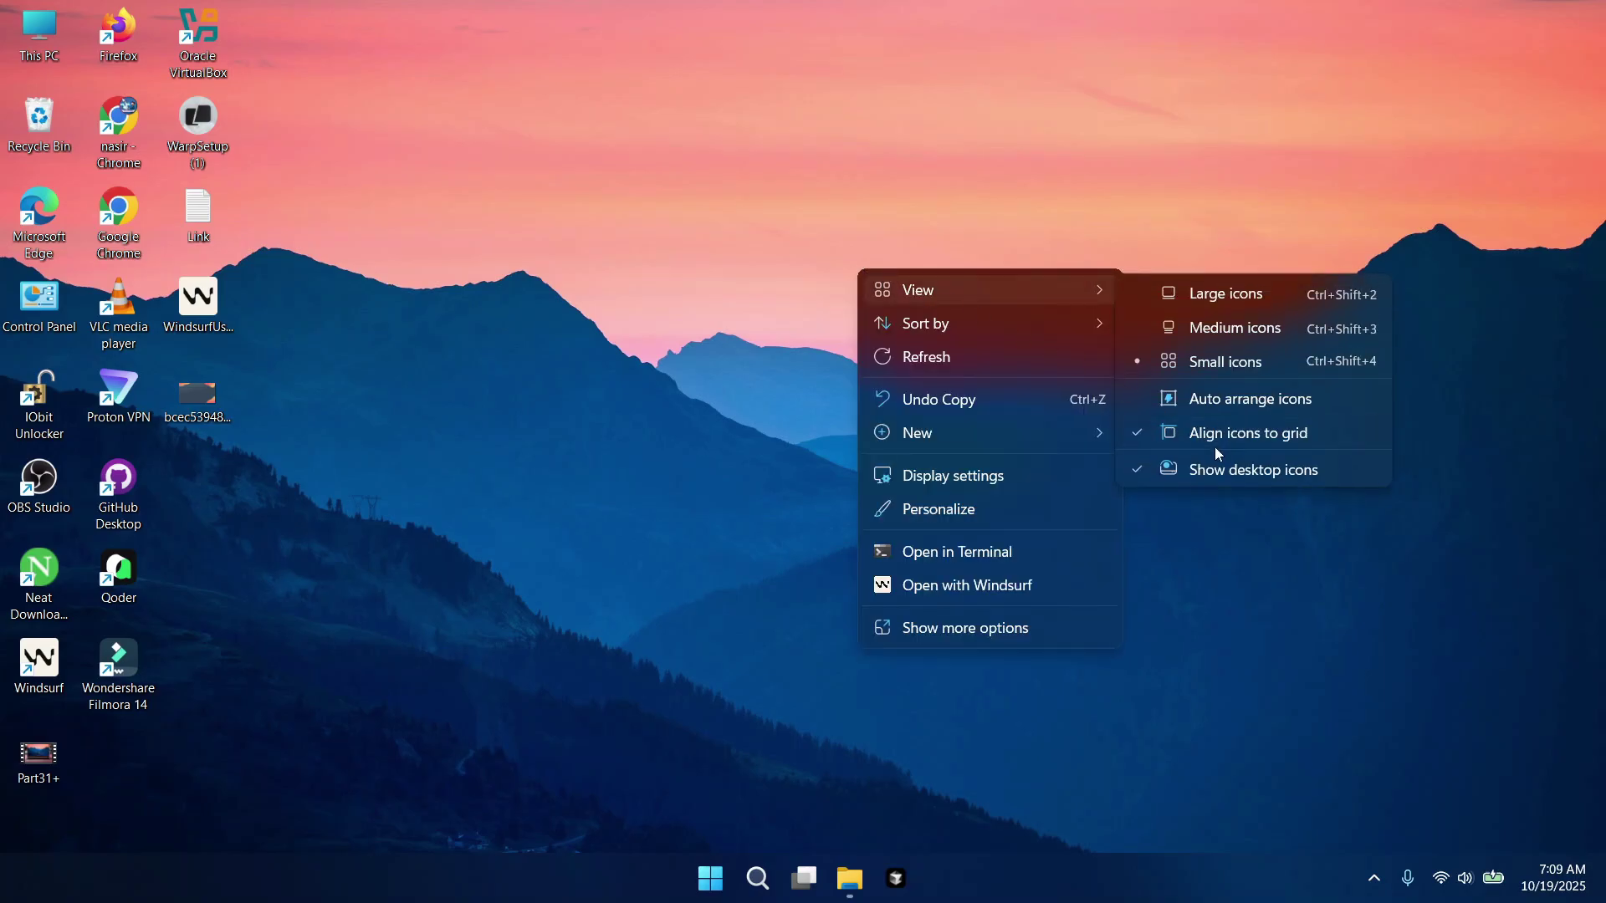
pyautogui.click(1221, 470)
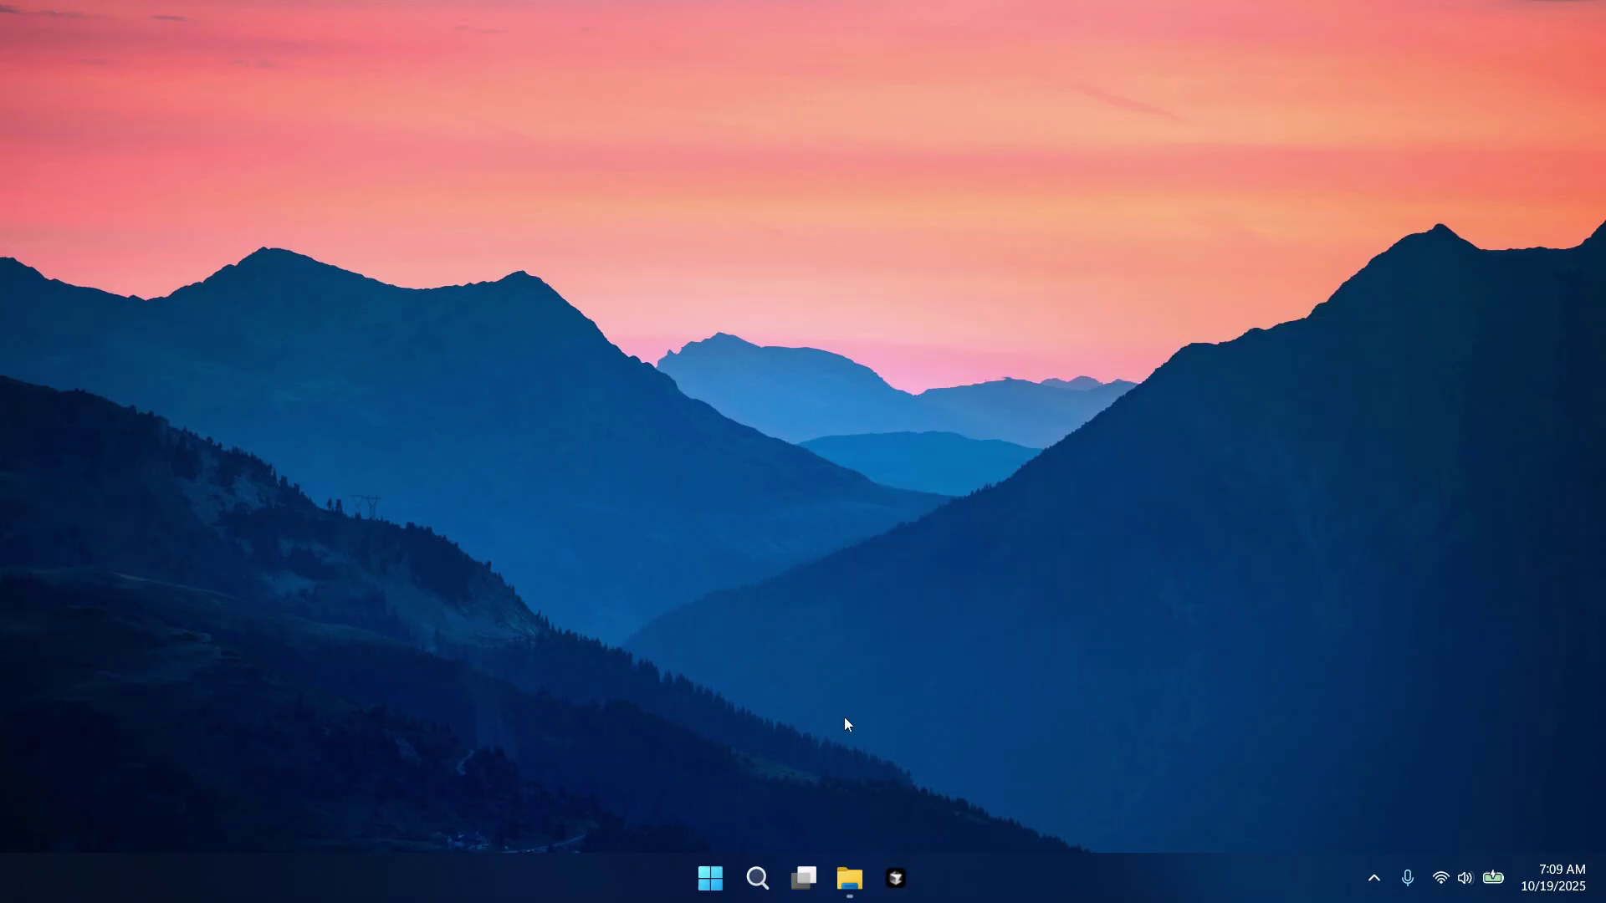
# Run the Rainmeter-4.5.23 installer from Downloads in English as a standard installation and finish with Run Rainmeter enabled.
pyautogui.click(861, 884)
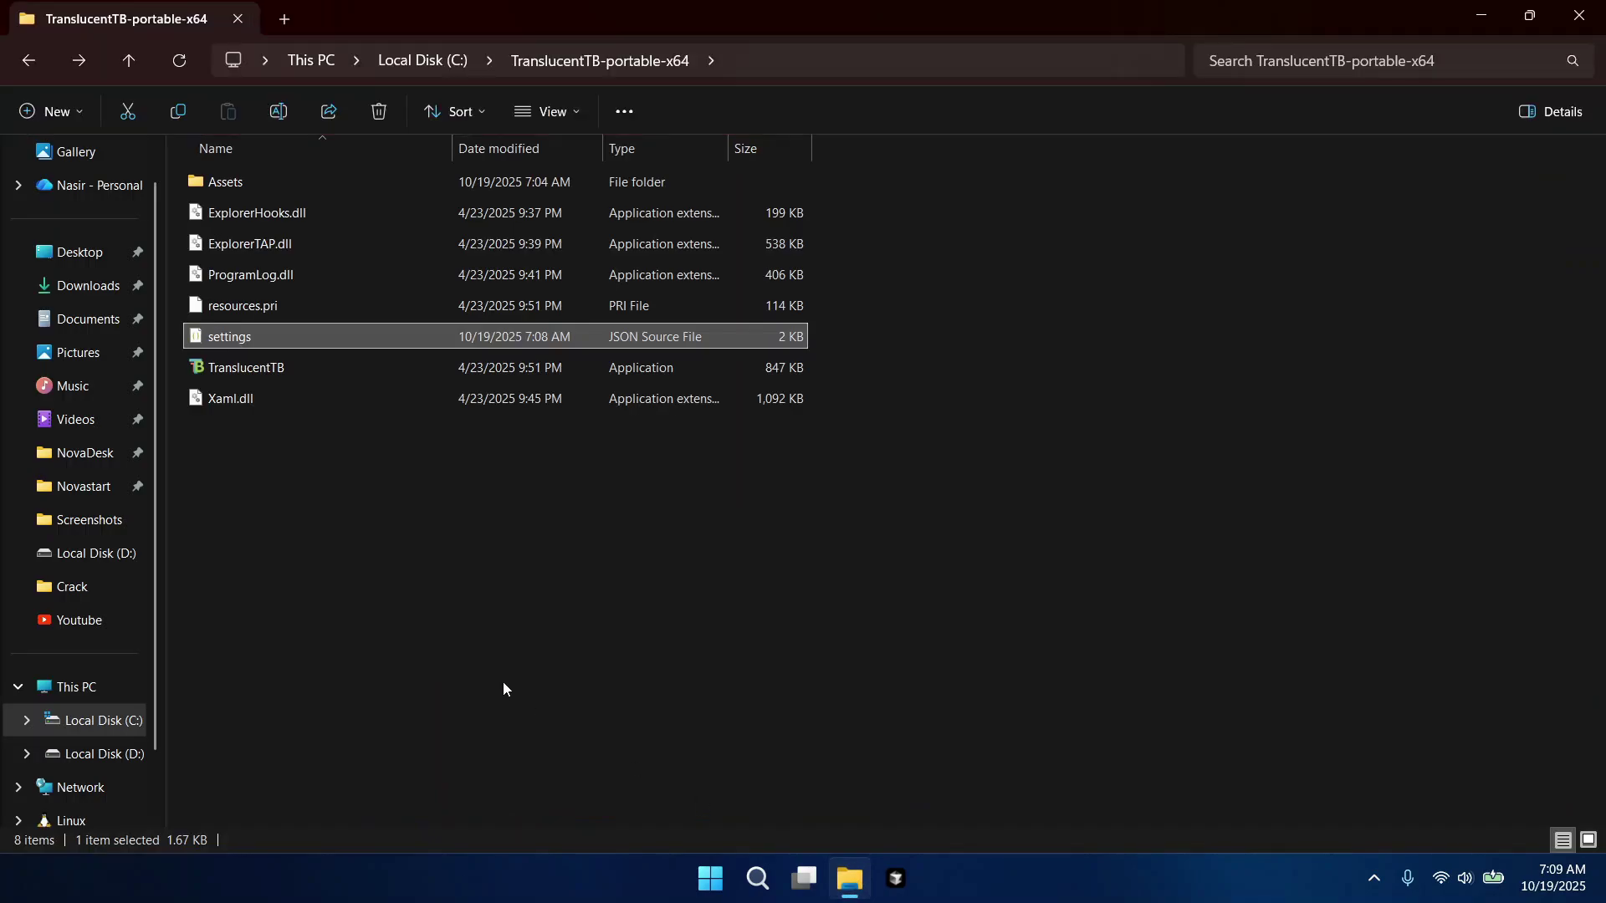
pyautogui.click(469, 652)
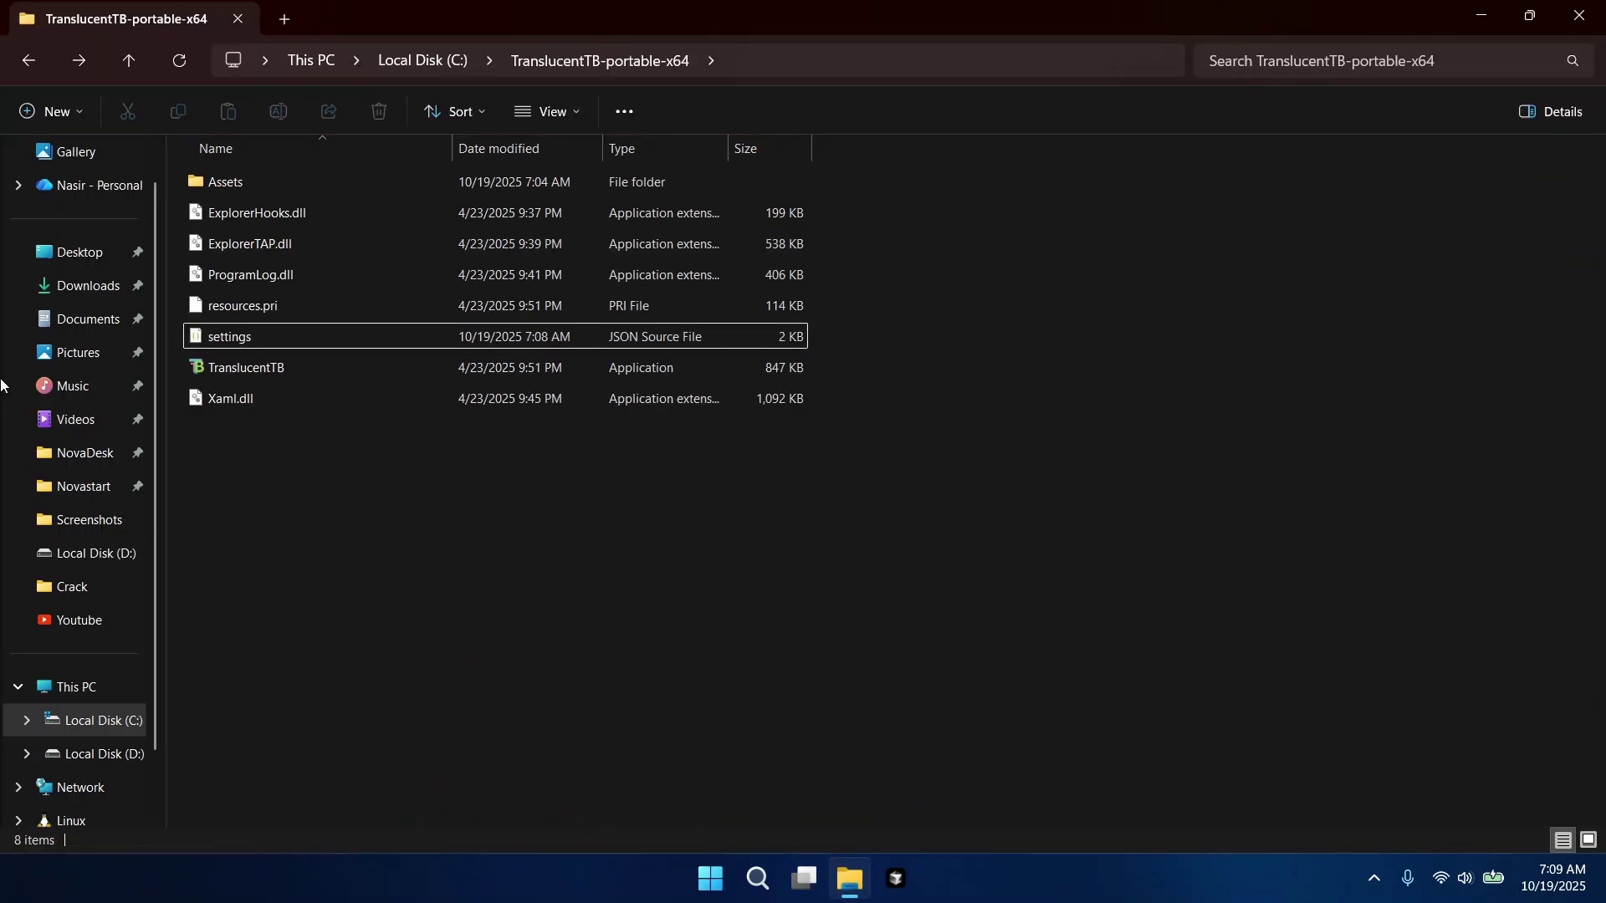
pyautogui.click(83, 289)
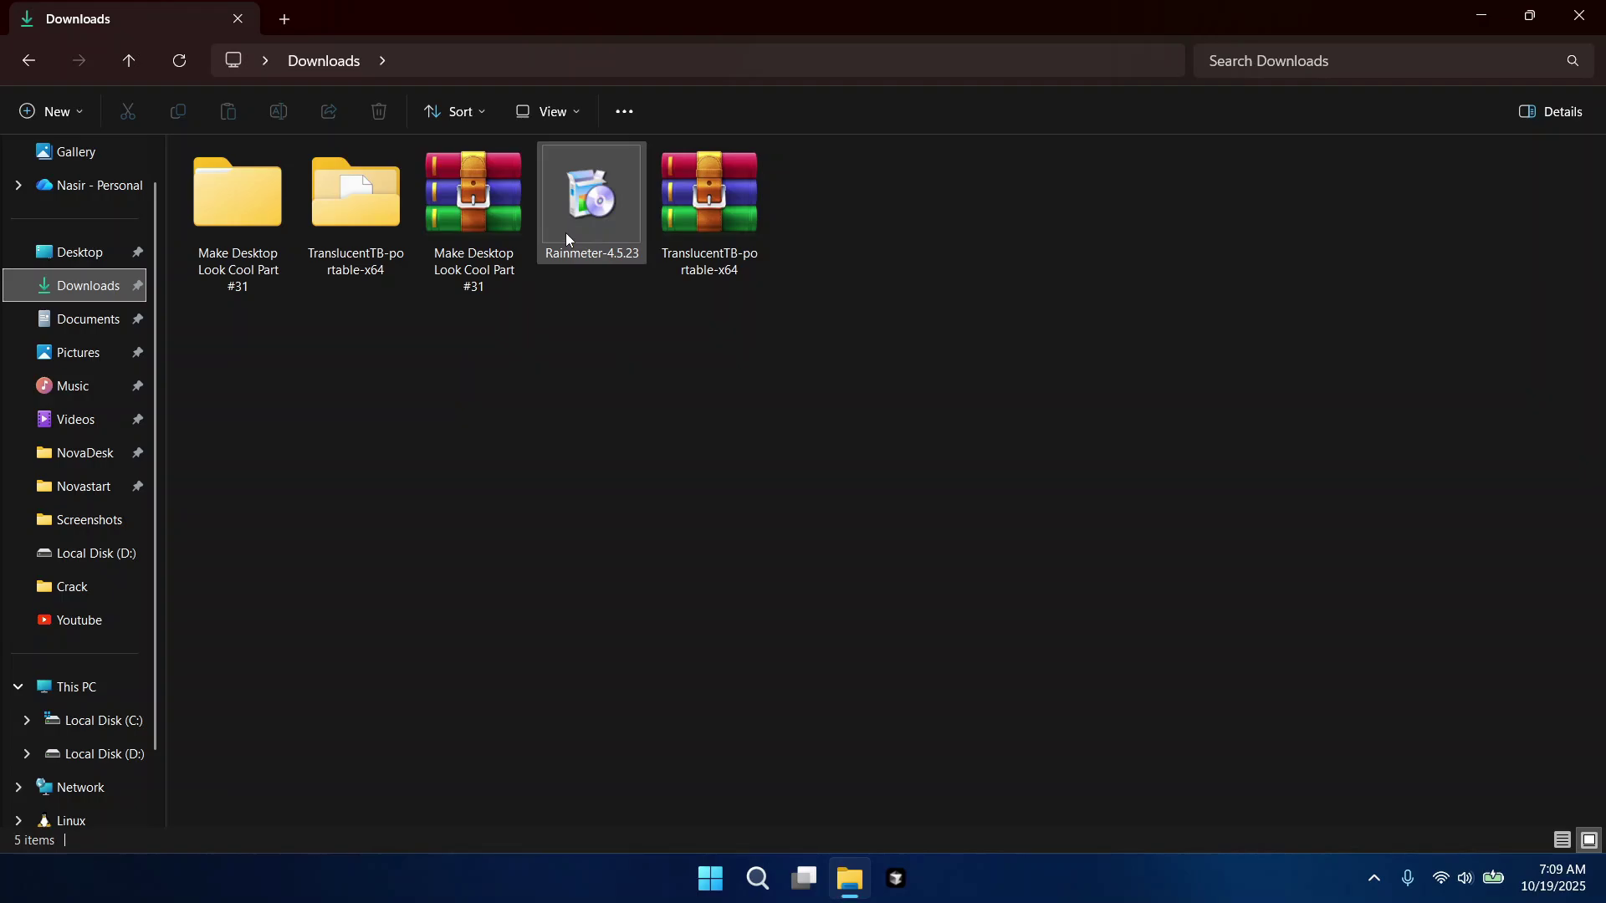
pyautogui.doubleClick(567, 238)
pyautogui.click(864, 461)
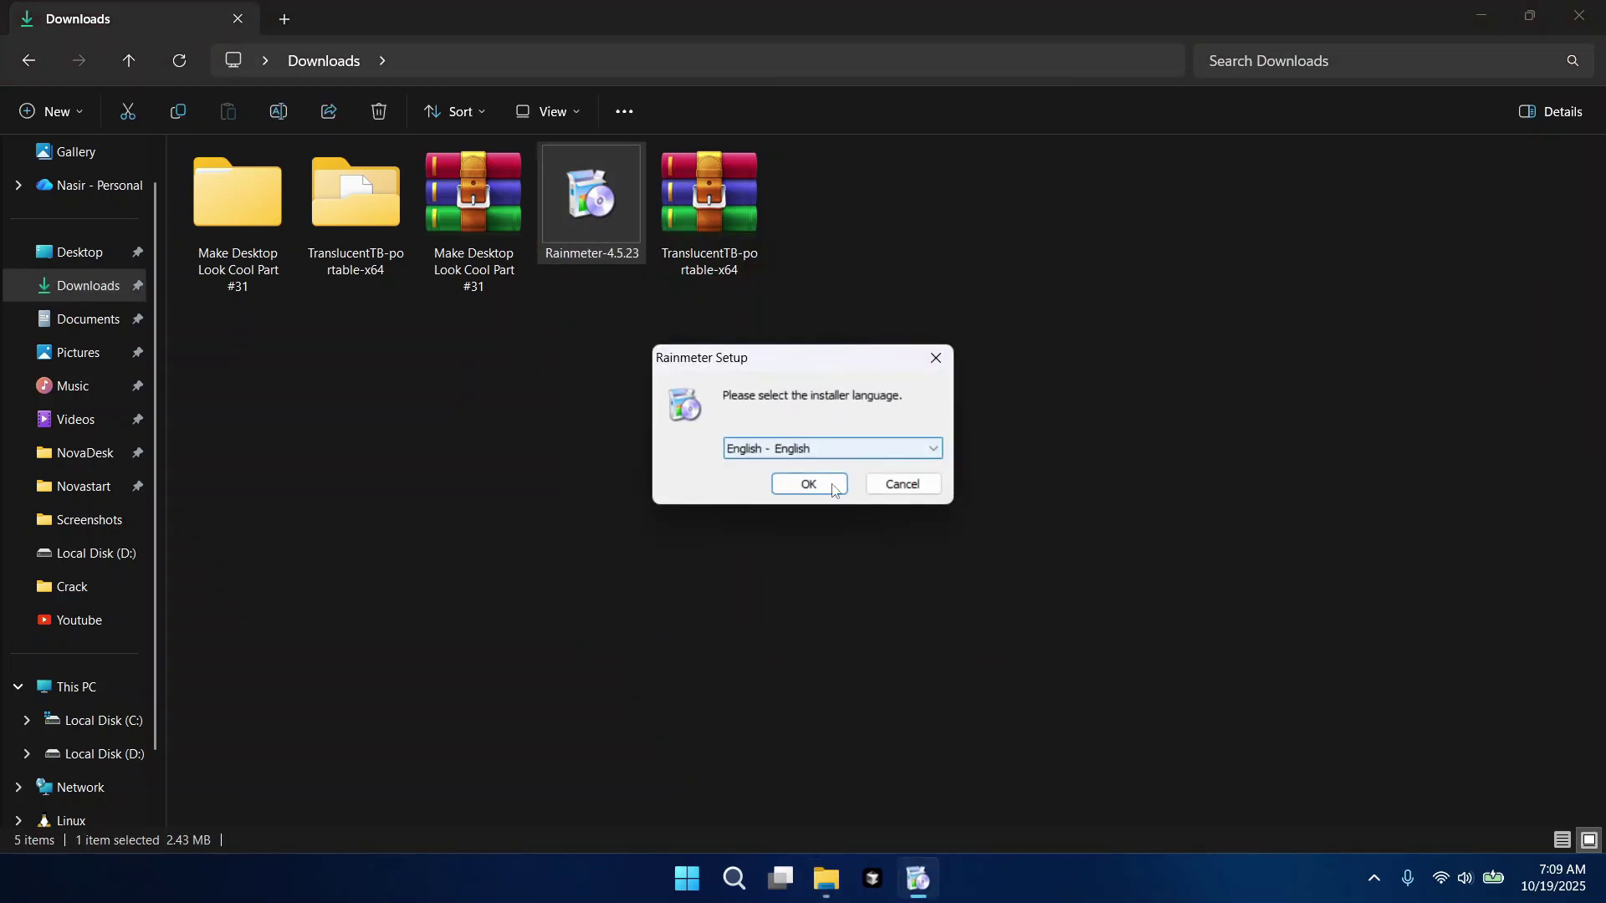
pyautogui.click(811, 490)
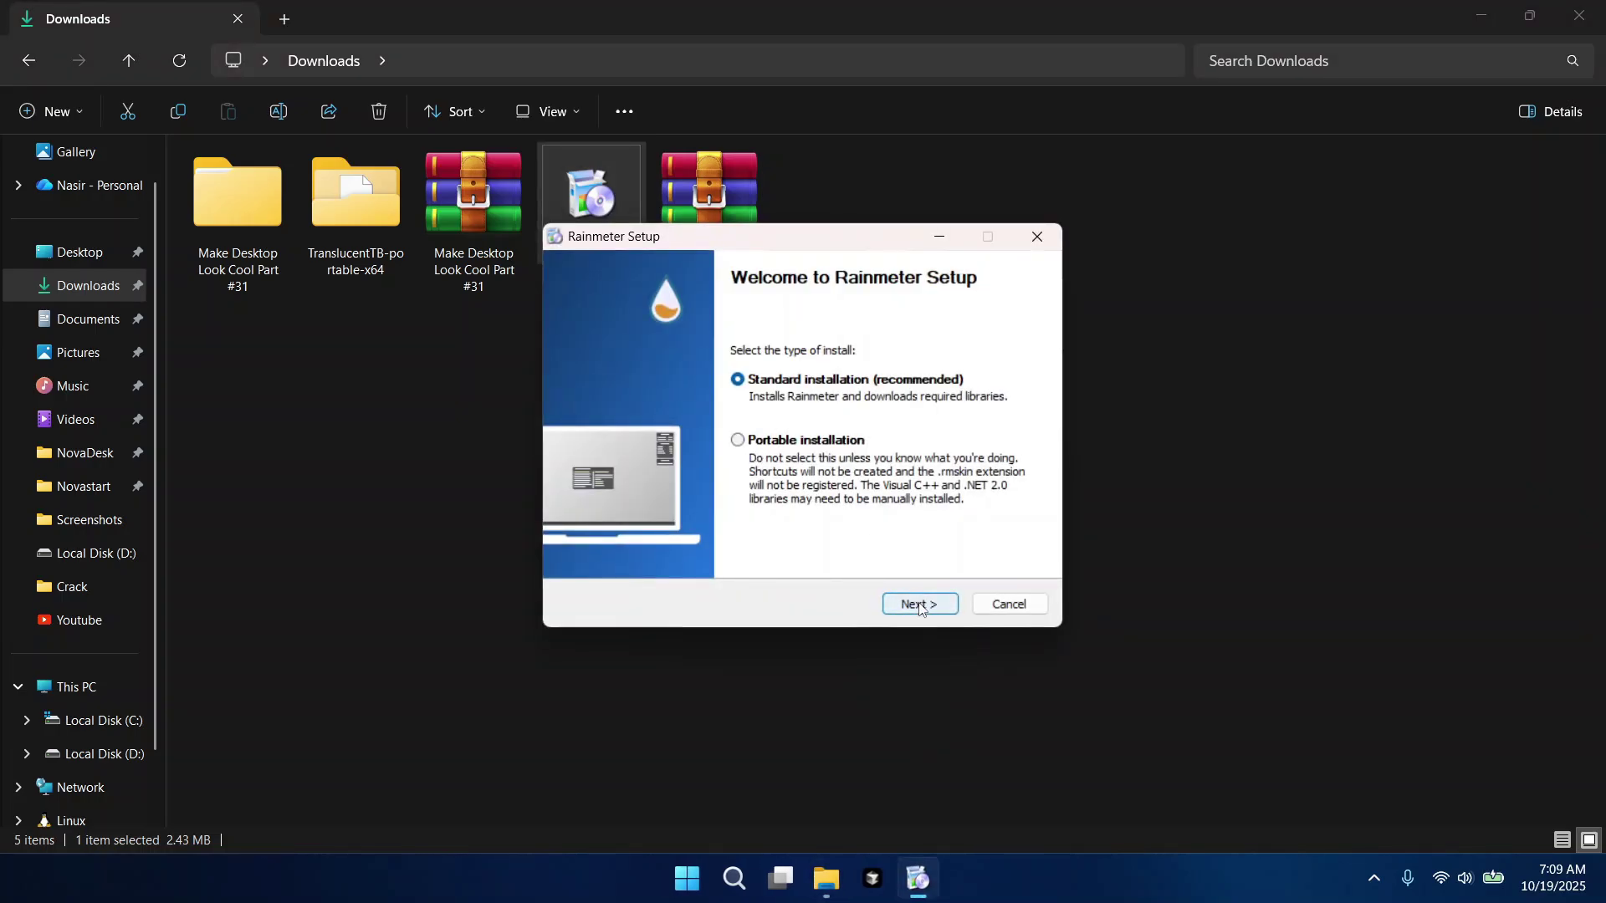
pyautogui.click(919, 605)
pyautogui.click(919, 605)
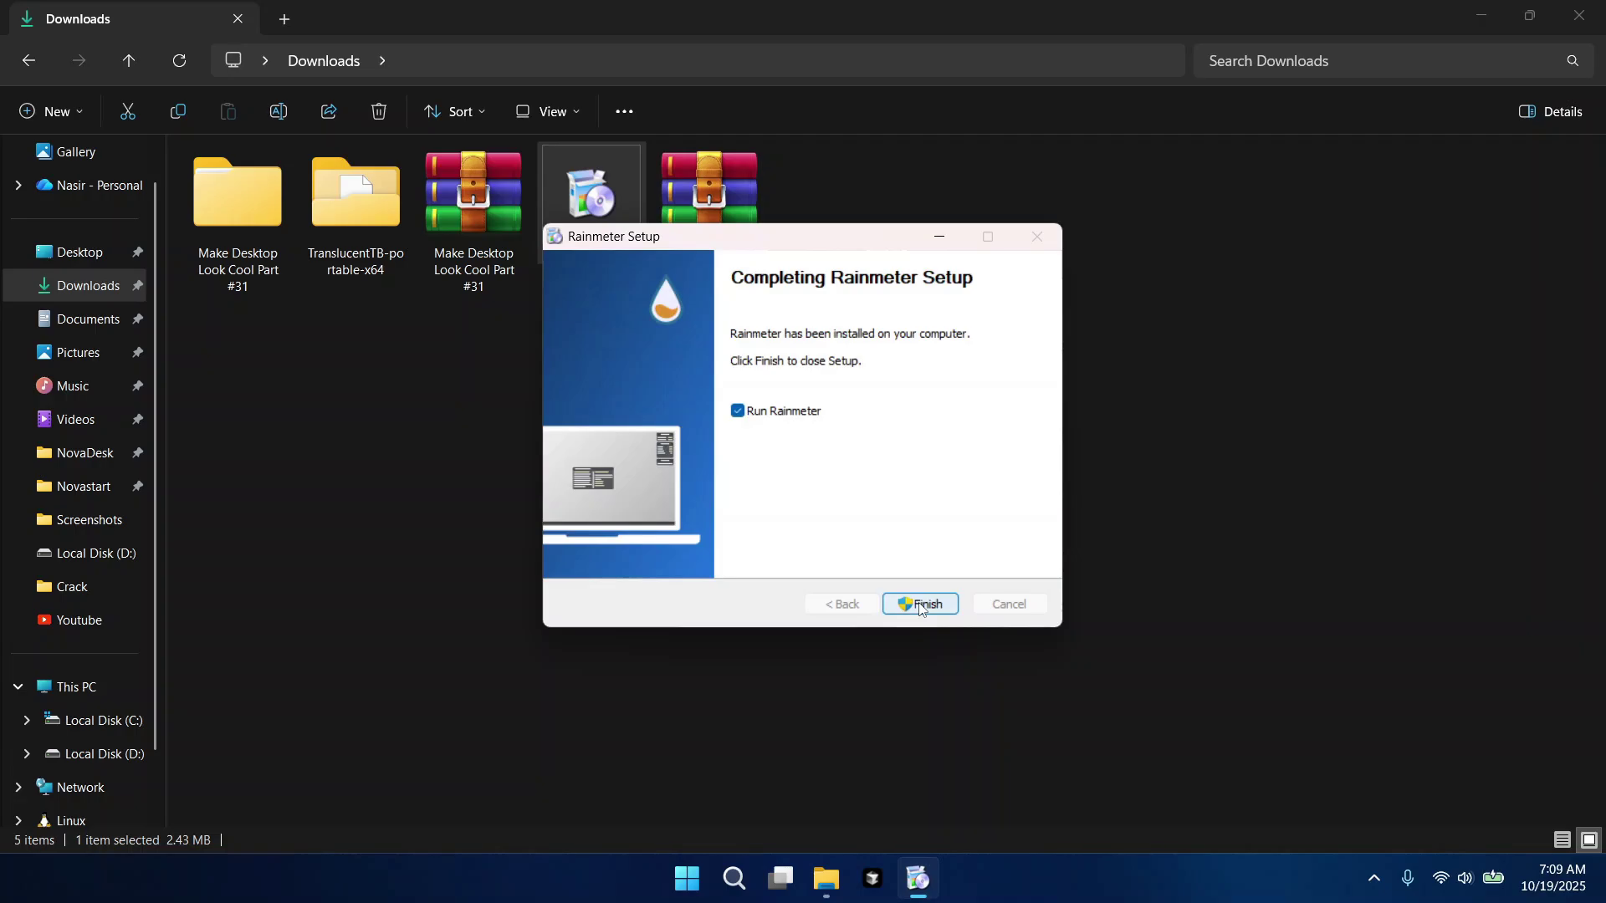
pyautogui.click(920, 603)
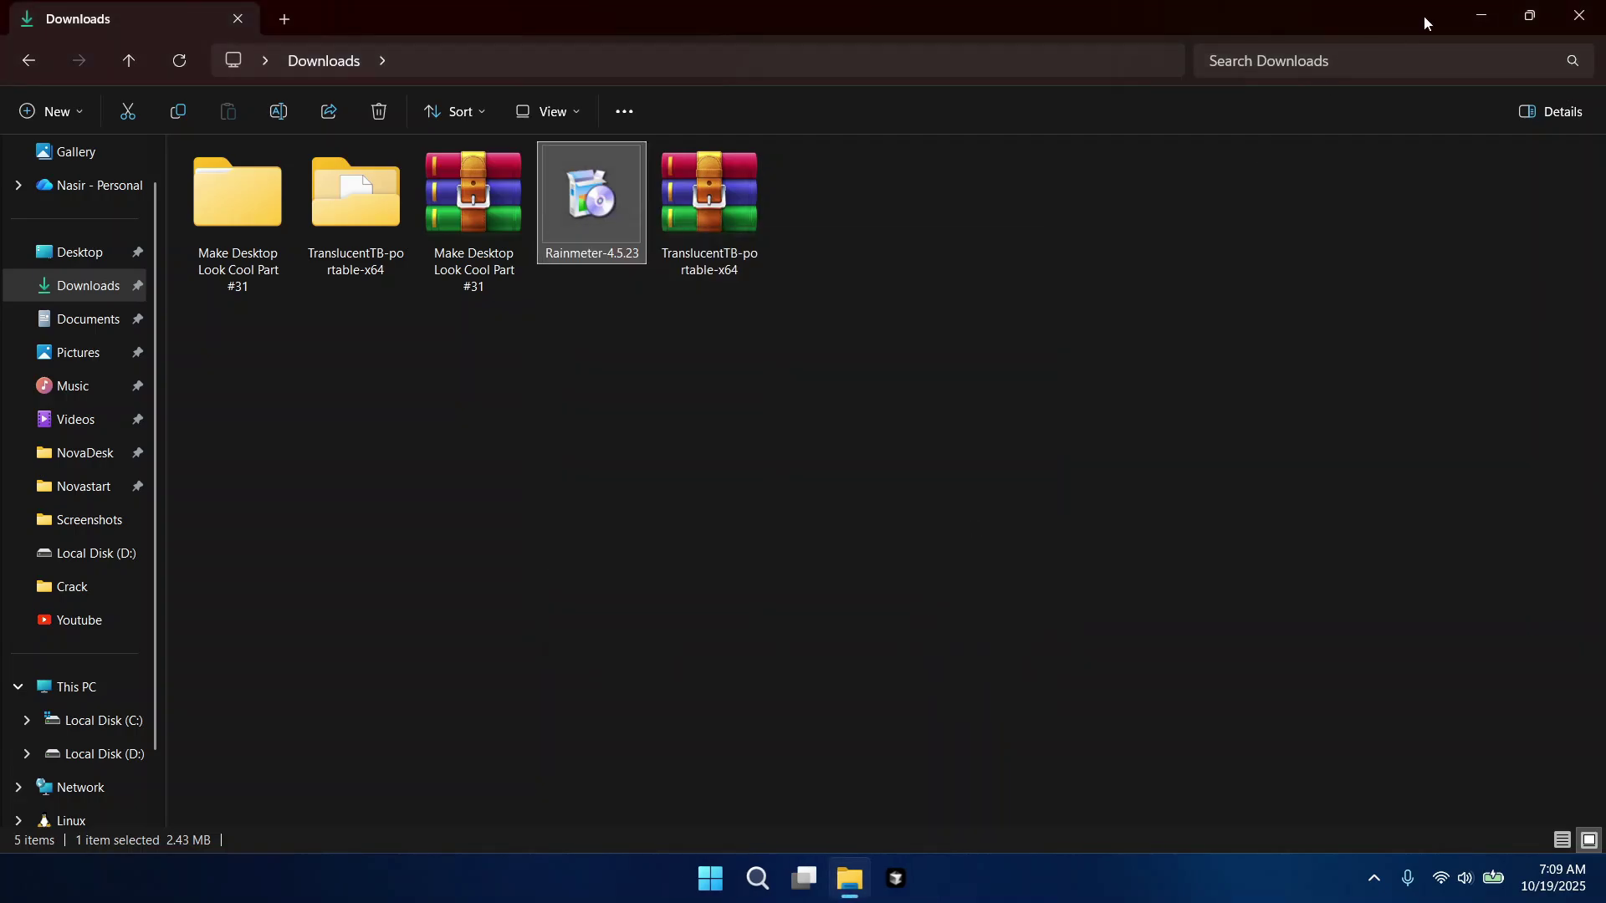
# Minimize File Explorer and unload the default illustro Welcome, Disk, System and Clock skins from the desktop.
pyautogui.click(1471, 17)
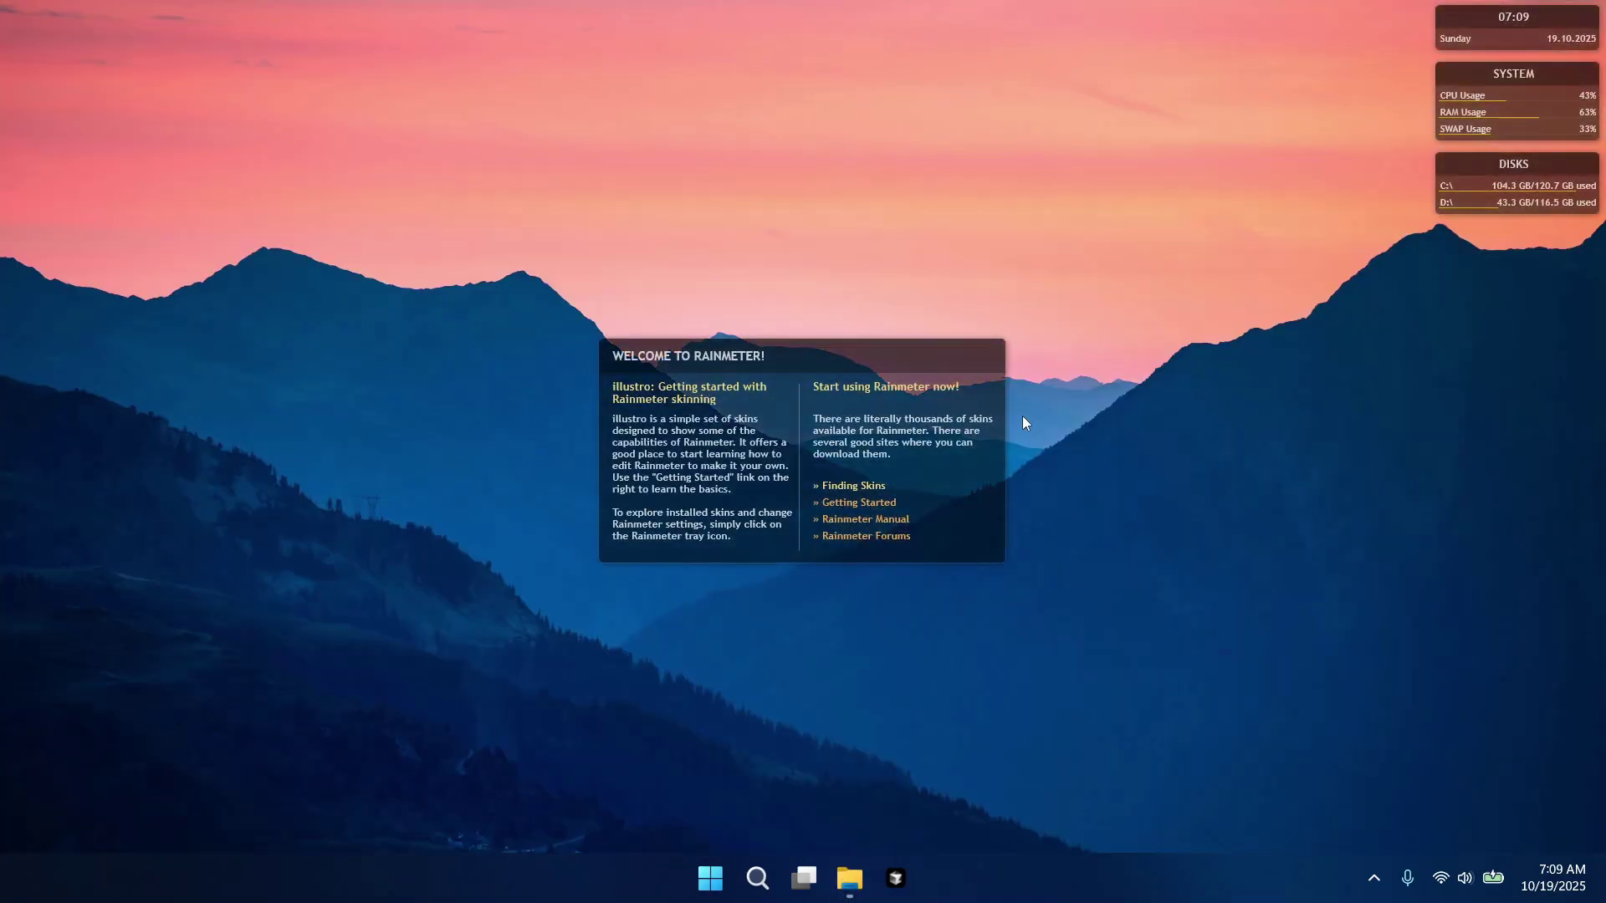
pyautogui.rightClick(811, 464)
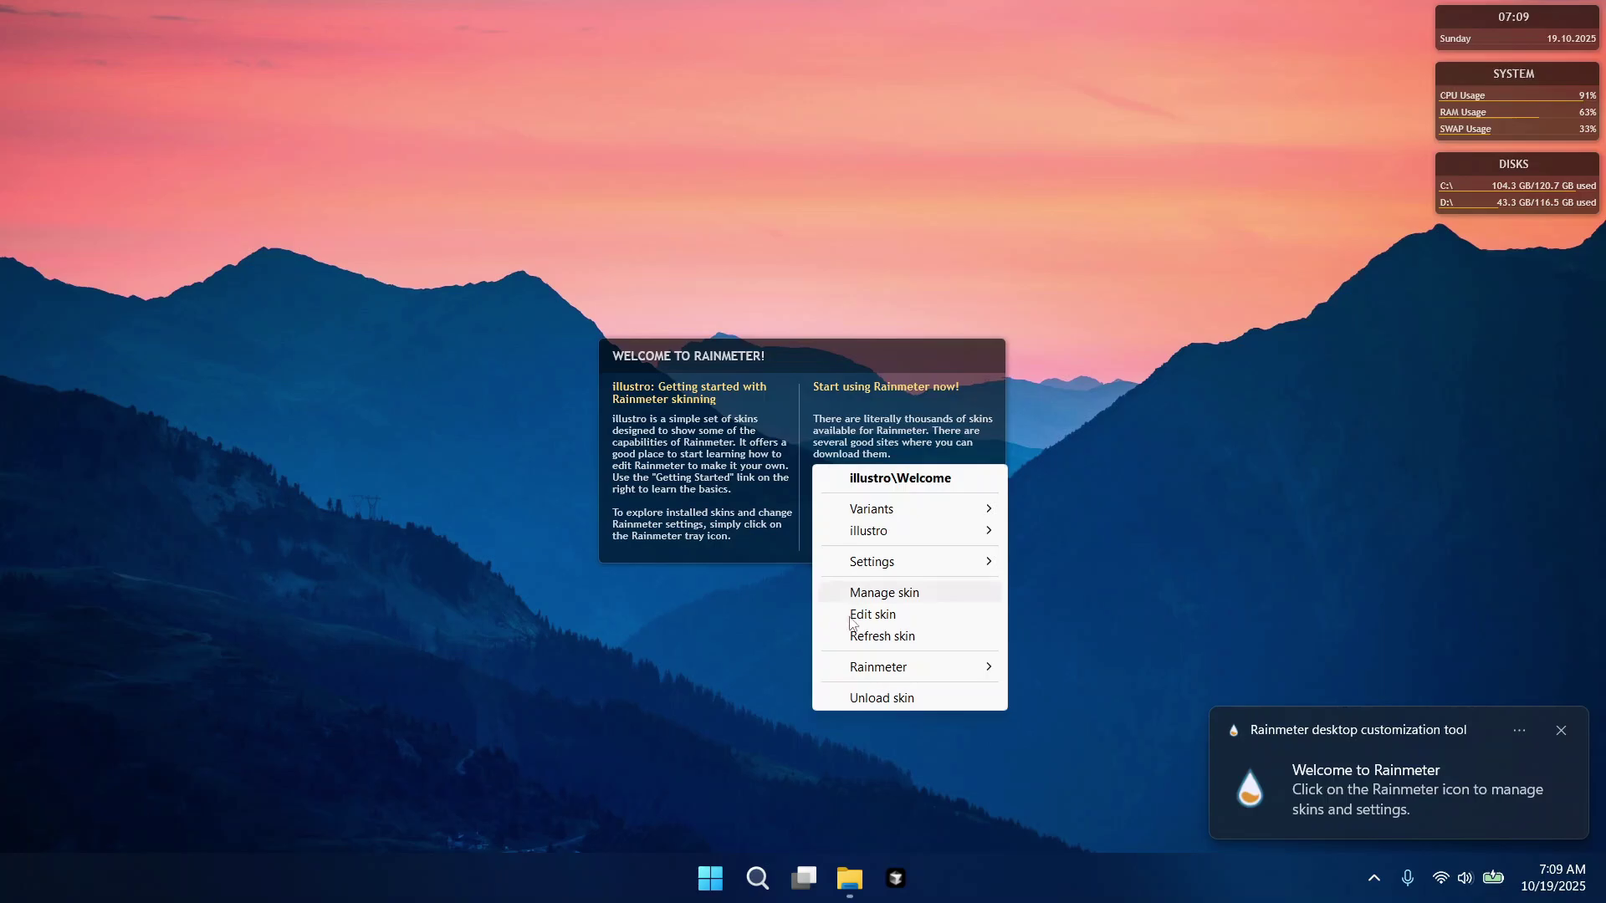
pyautogui.click(888, 697)
pyautogui.rightClick(1481, 197)
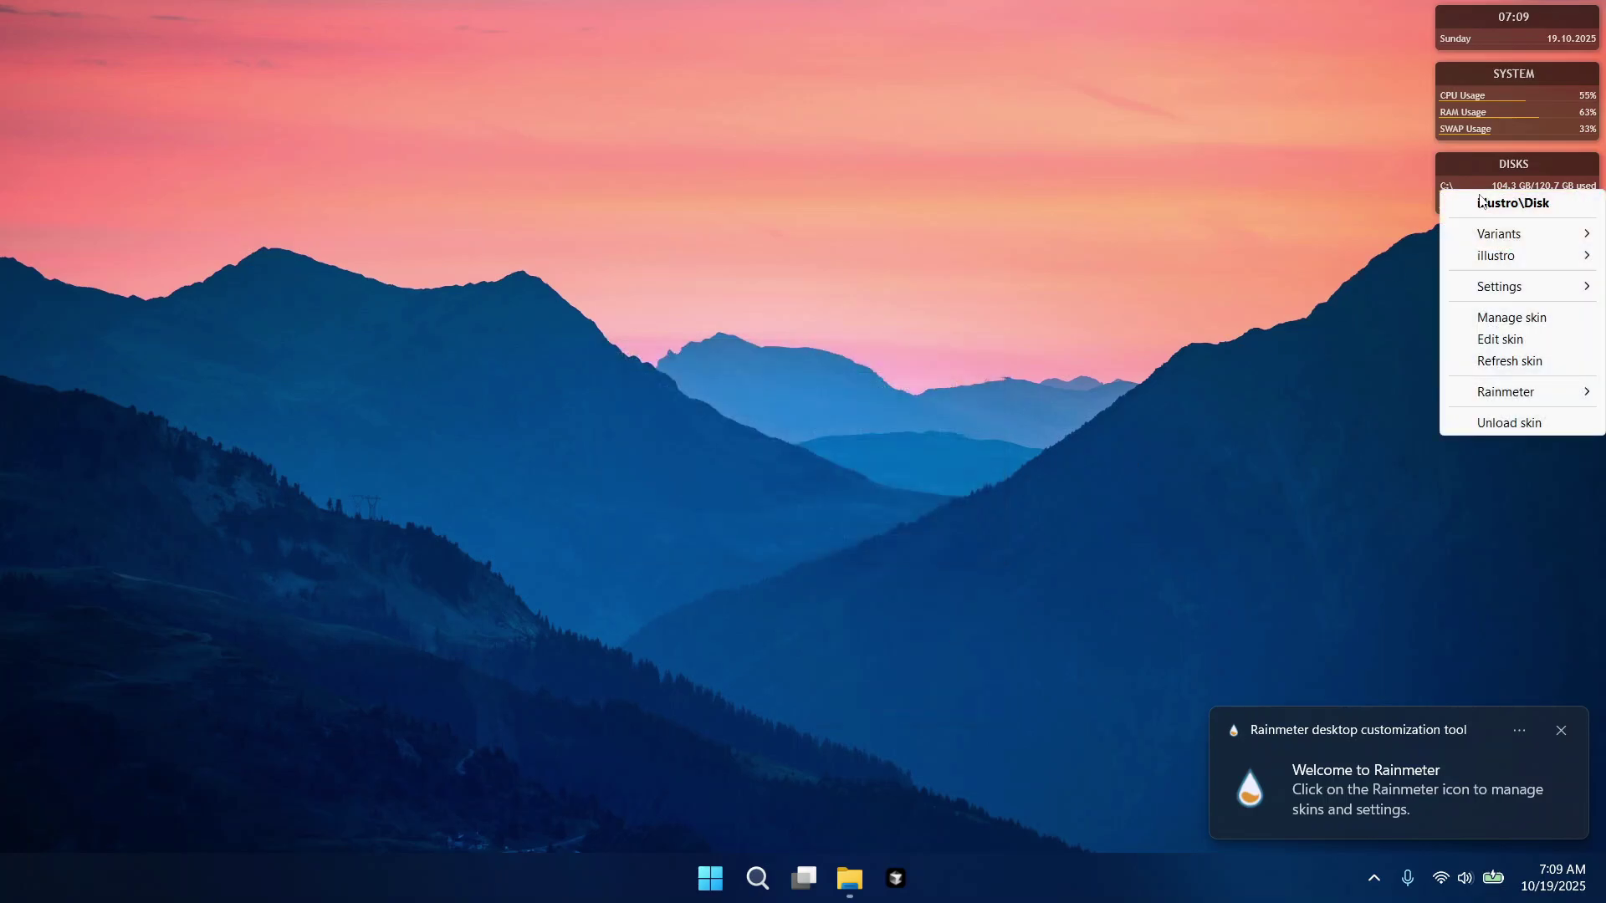
pyautogui.click(1497, 422)
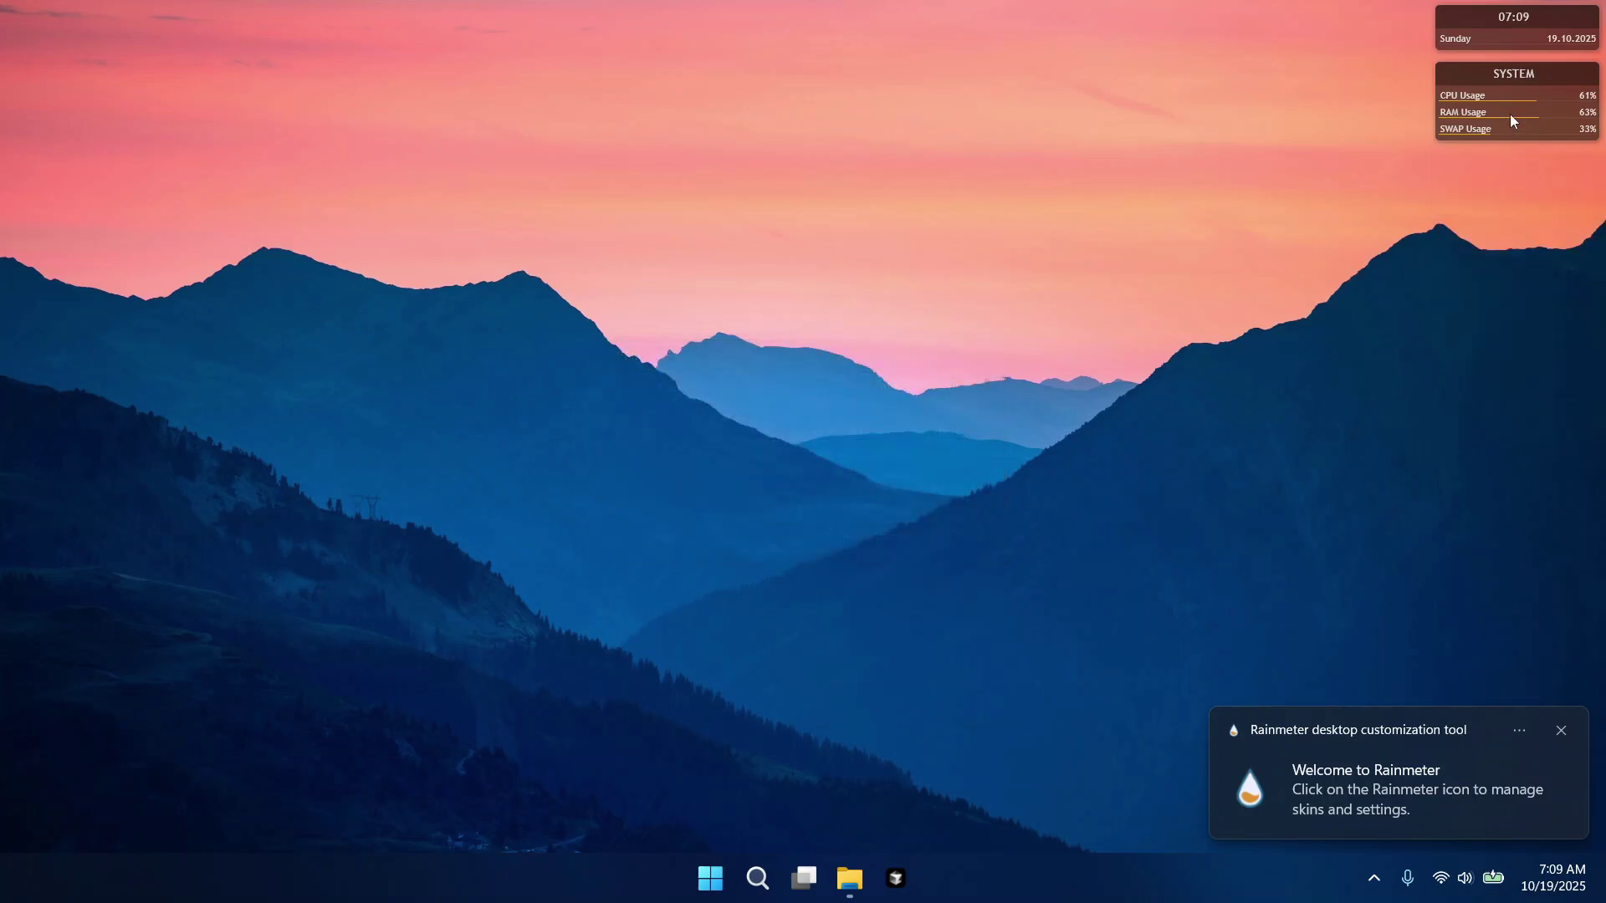
pyautogui.rightClick(1508, 114)
pyautogui.click(1505, 345)
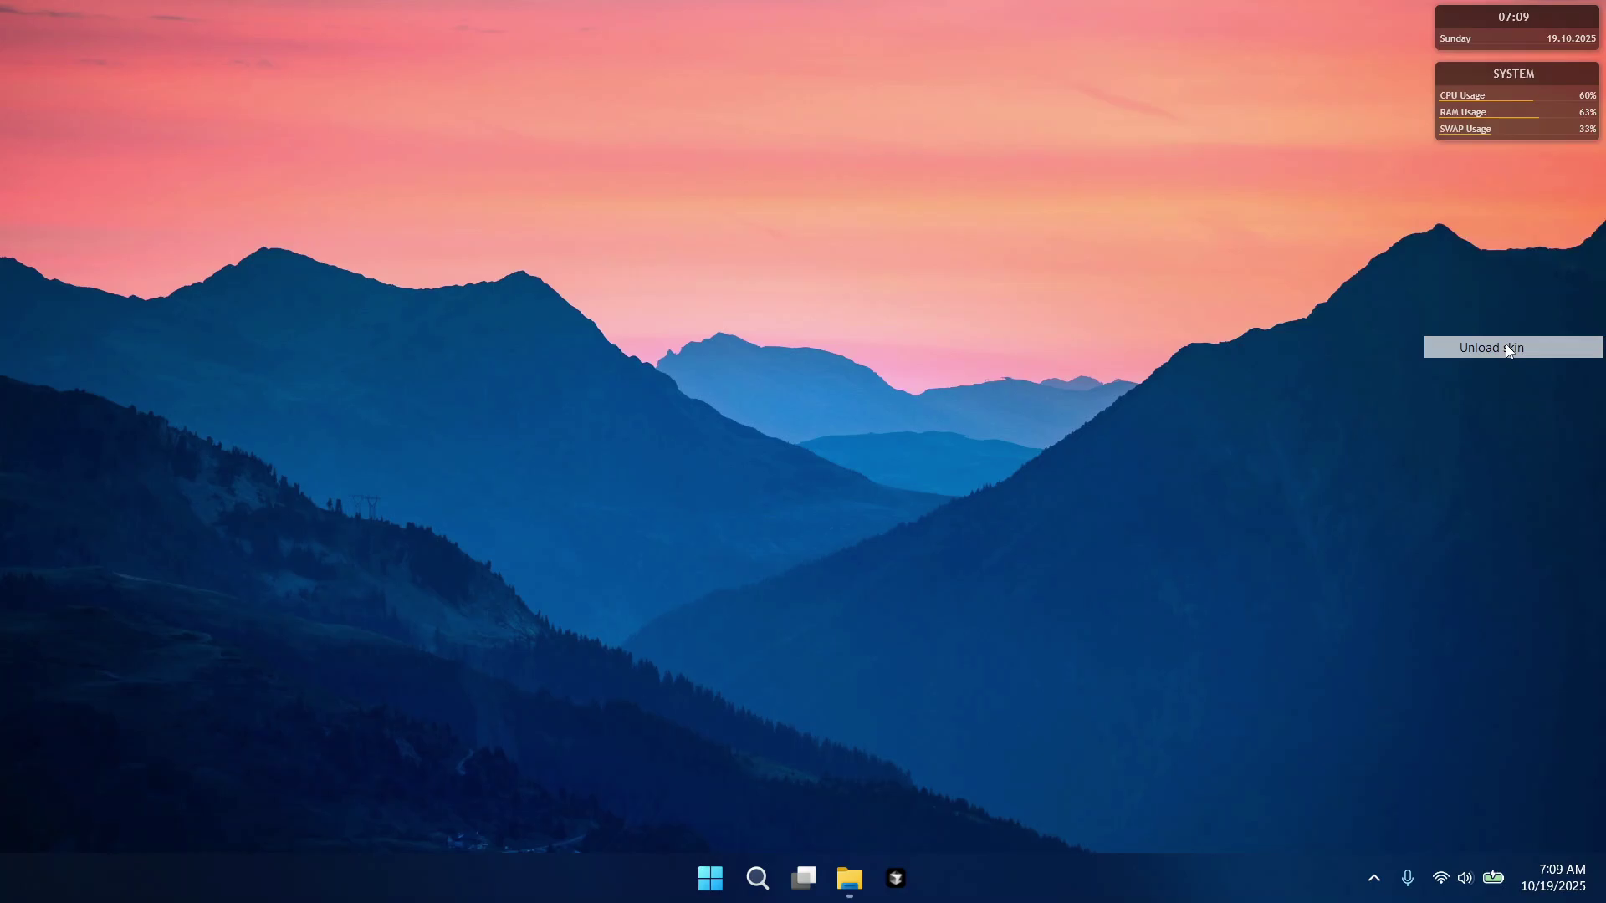
pyautogui.rightClick(1507, 33)
pyautogui.click(1502, 266)
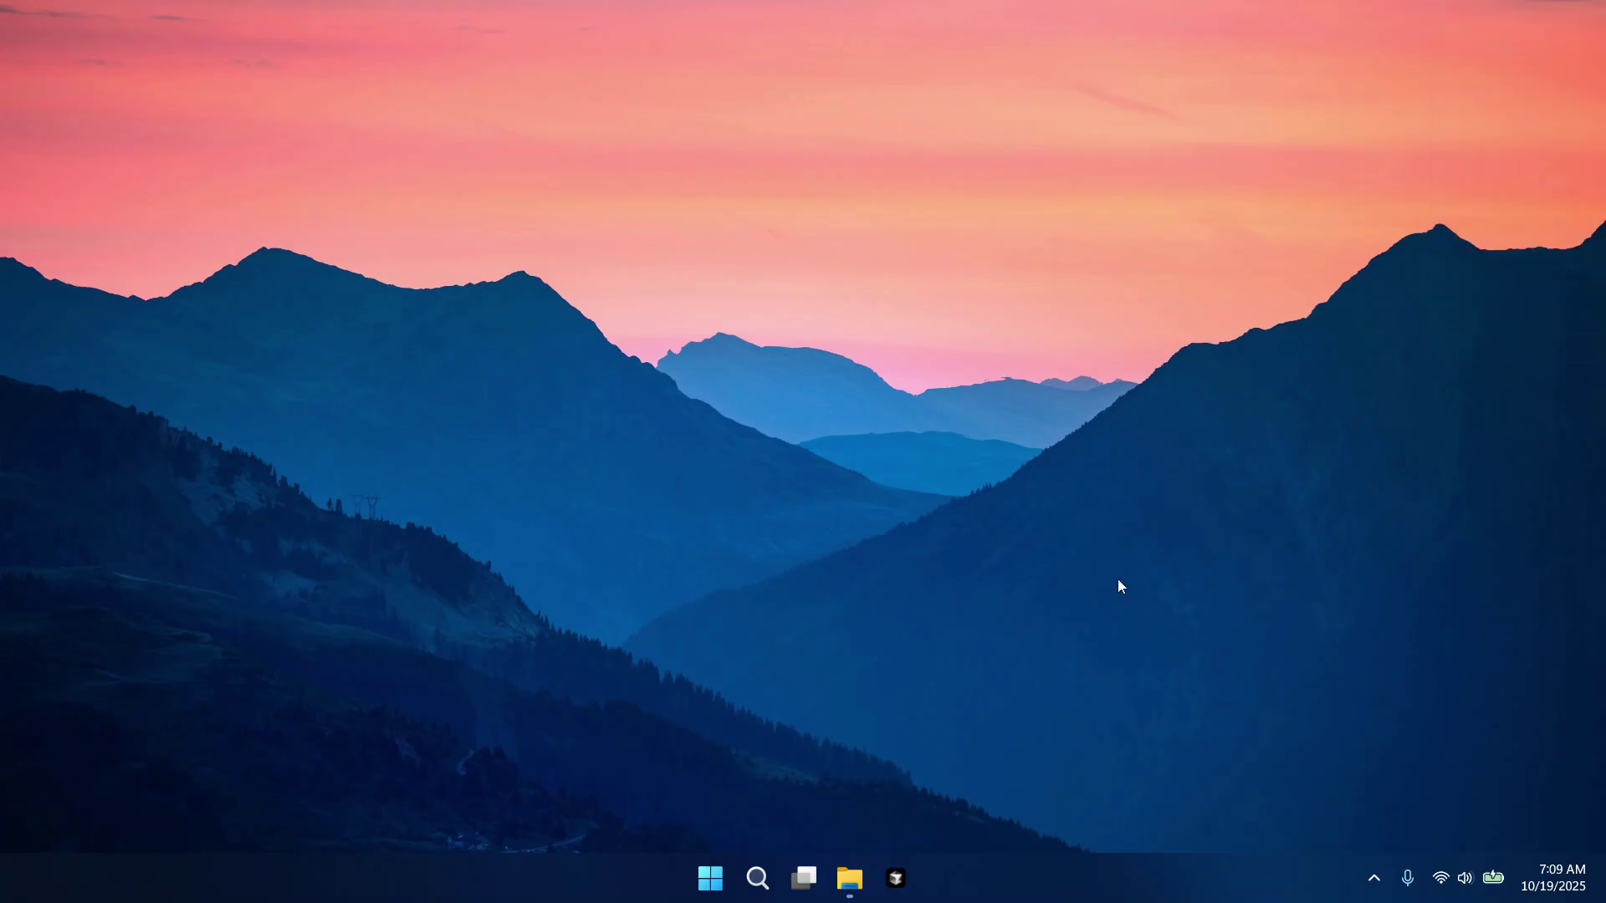
# From the Skins folder inside Make Desktop Look Cool Part #31 in Downloads, install the WeatherSurvive_822.0 Rainmeter skin.
pyautogui.click(839, 878)
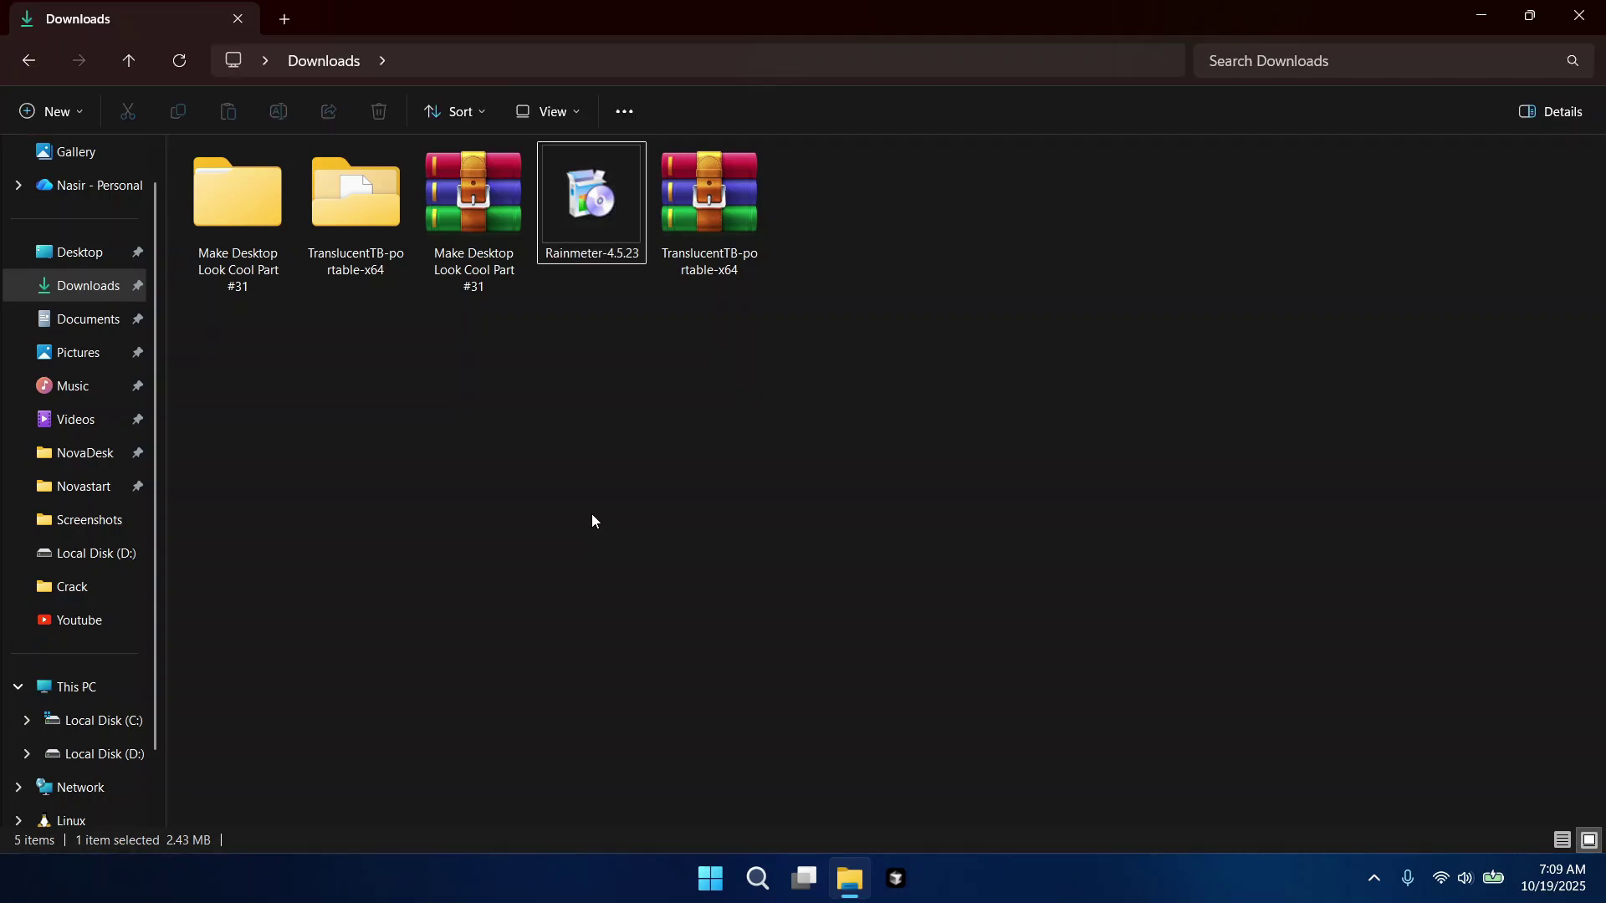
pyautogui.click(393, 378)
pyautogui.doubleClick(229, 239)
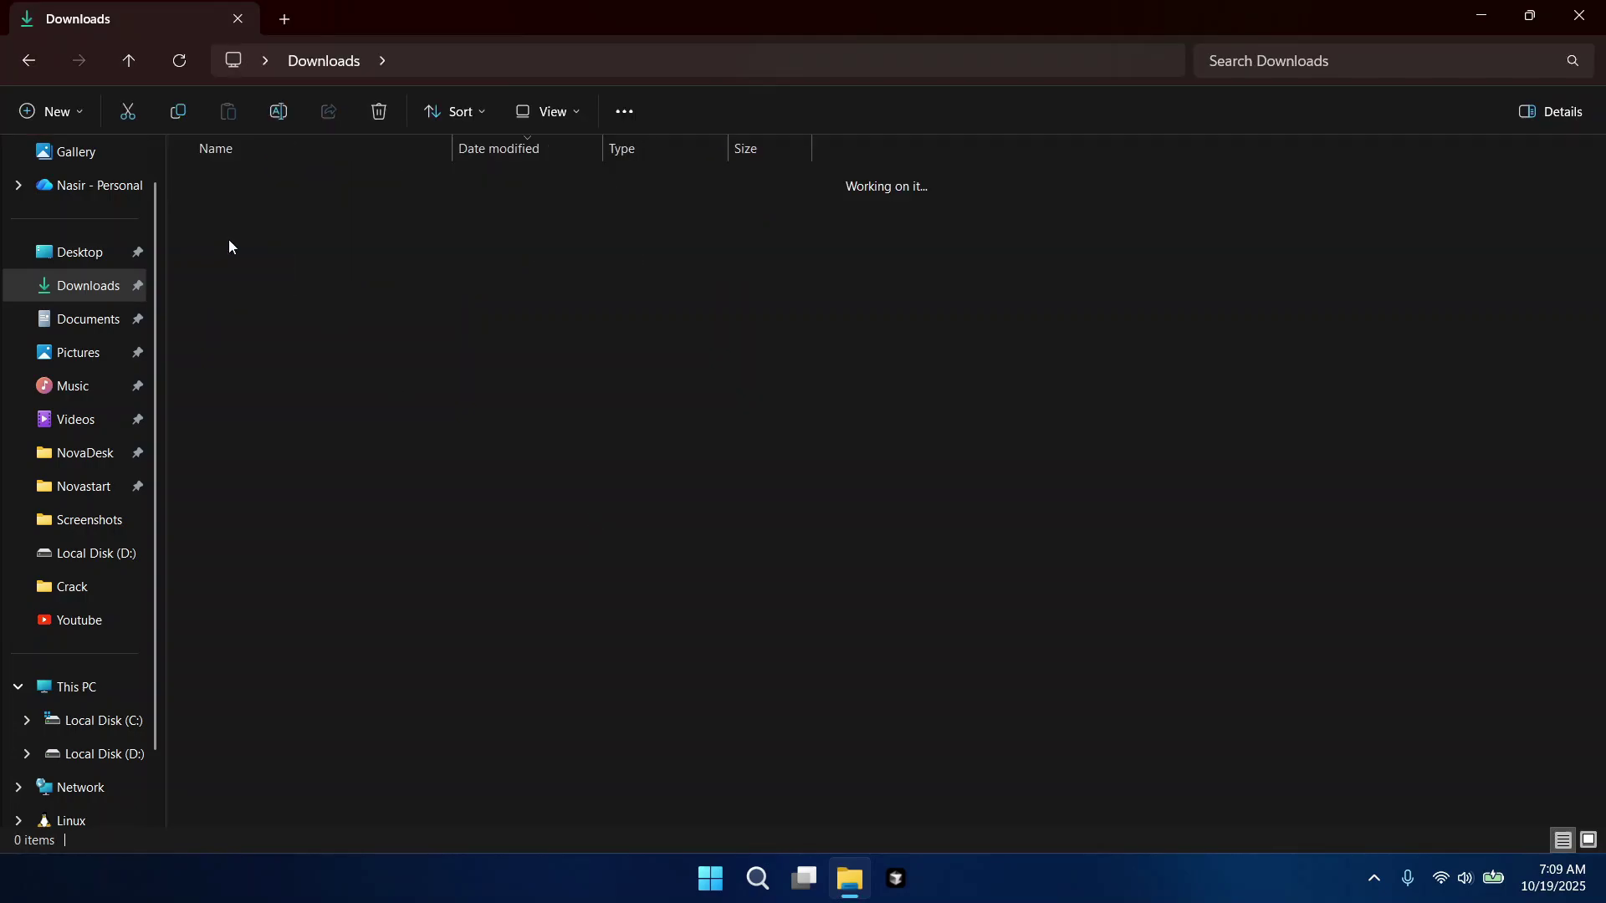
pyautogui.doubleClick(232, 209)
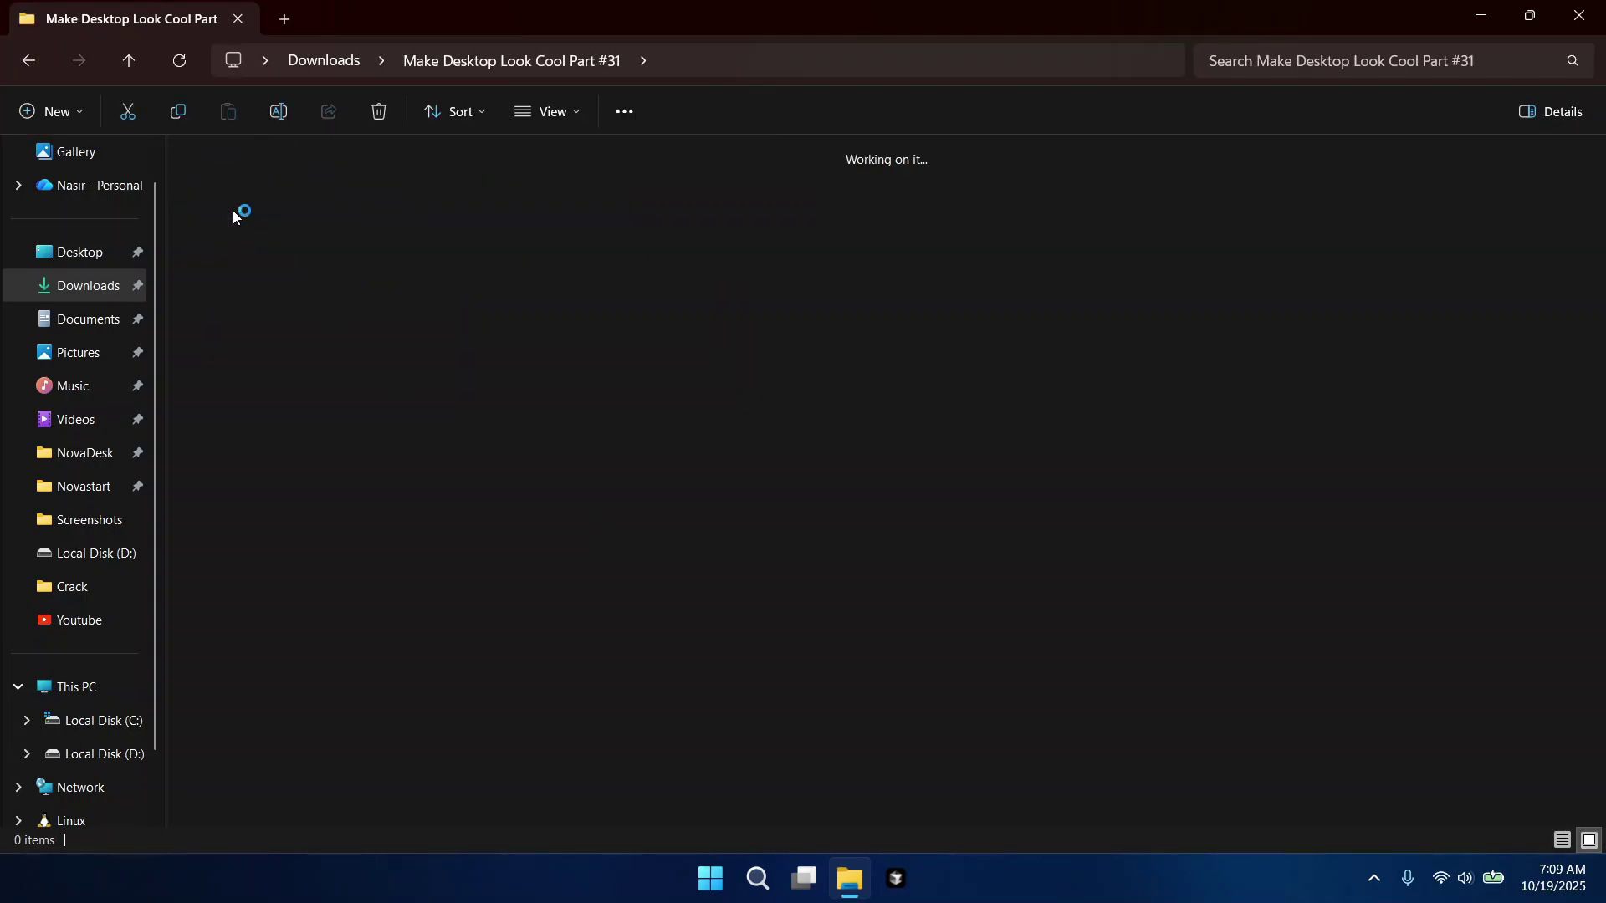
pyautogui.doubleClick(345, 219)
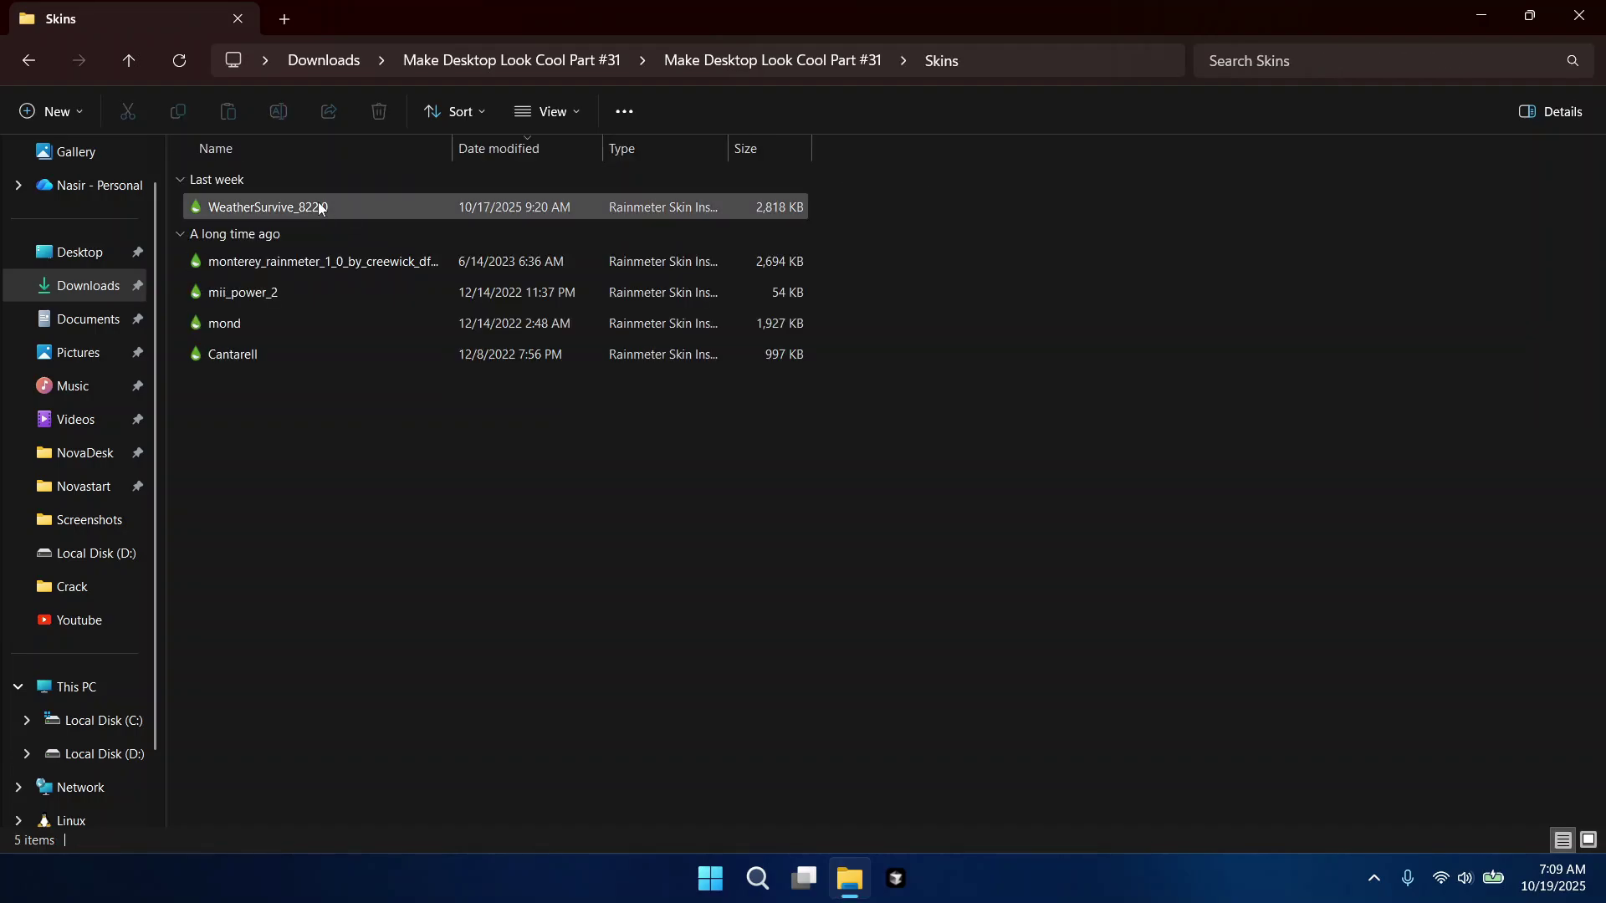
pyautogui.doubleClick(321, 209)
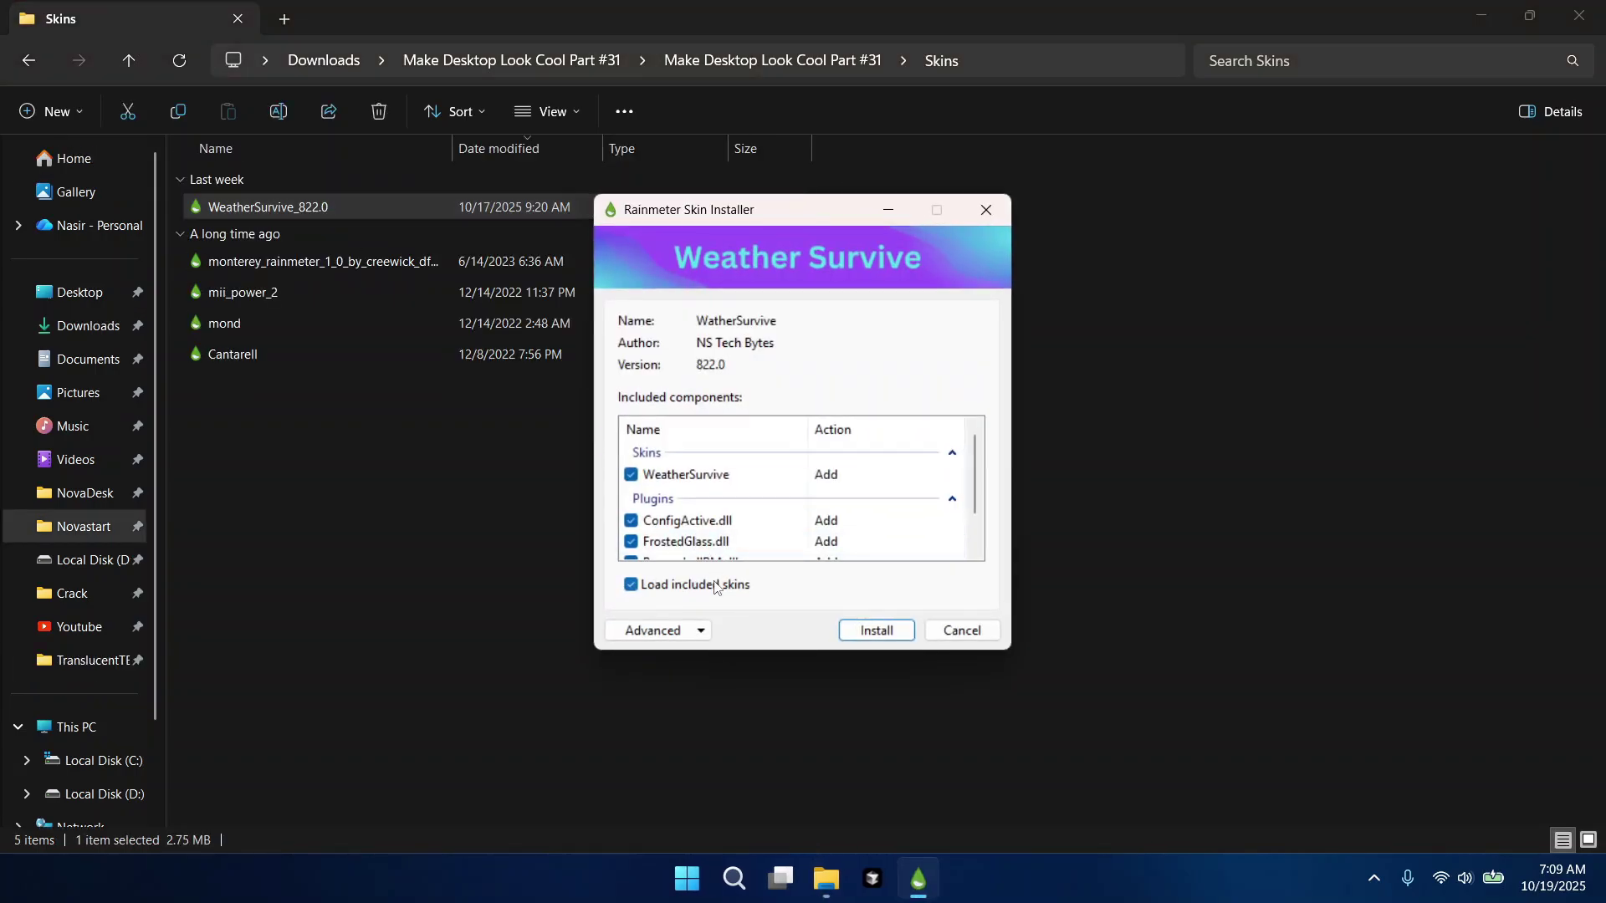
pyautogui.click(895, 630)
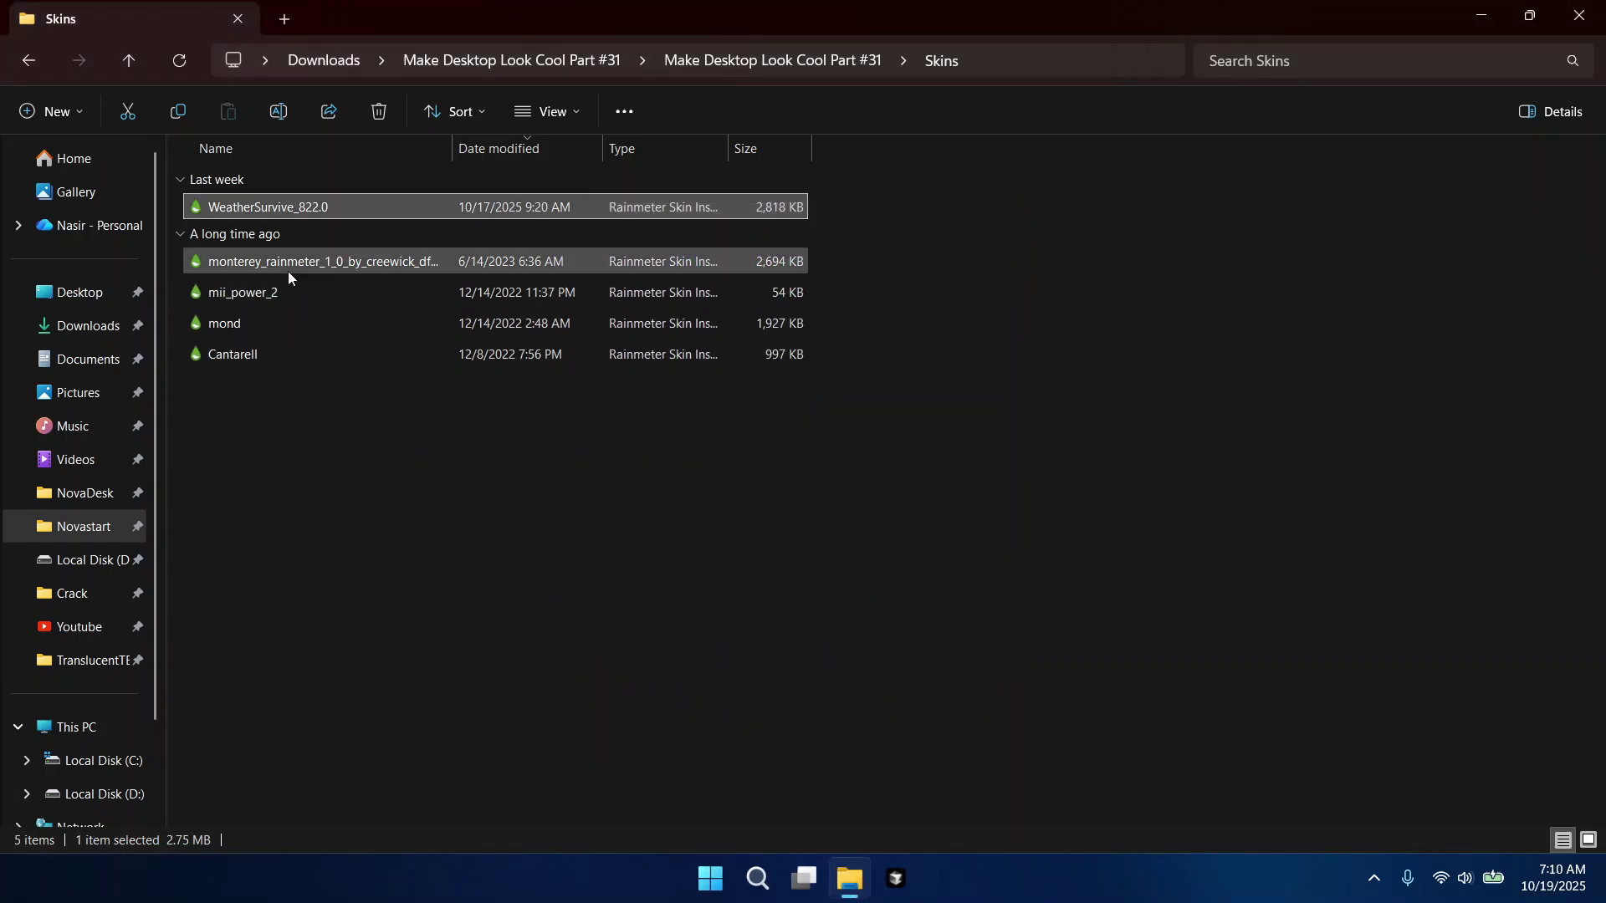
# Install the Monterey skin package with "Load included skins" turned off, and install mii_power_2.
pyautogui.doubleClick(288, 264)
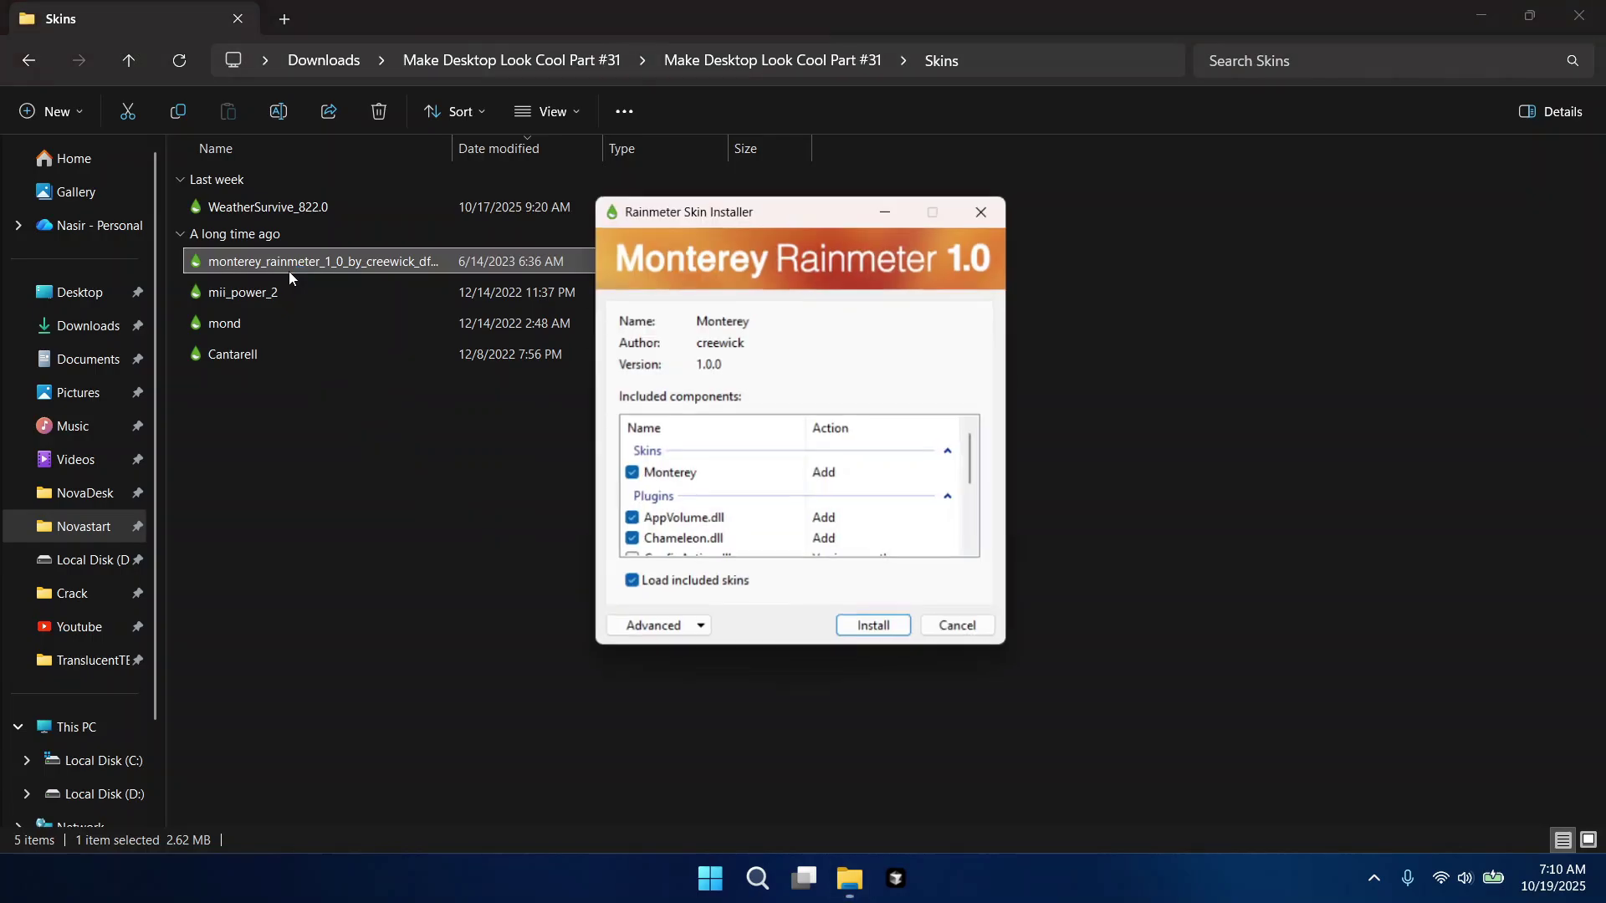
pyautogui.click(631, 584)
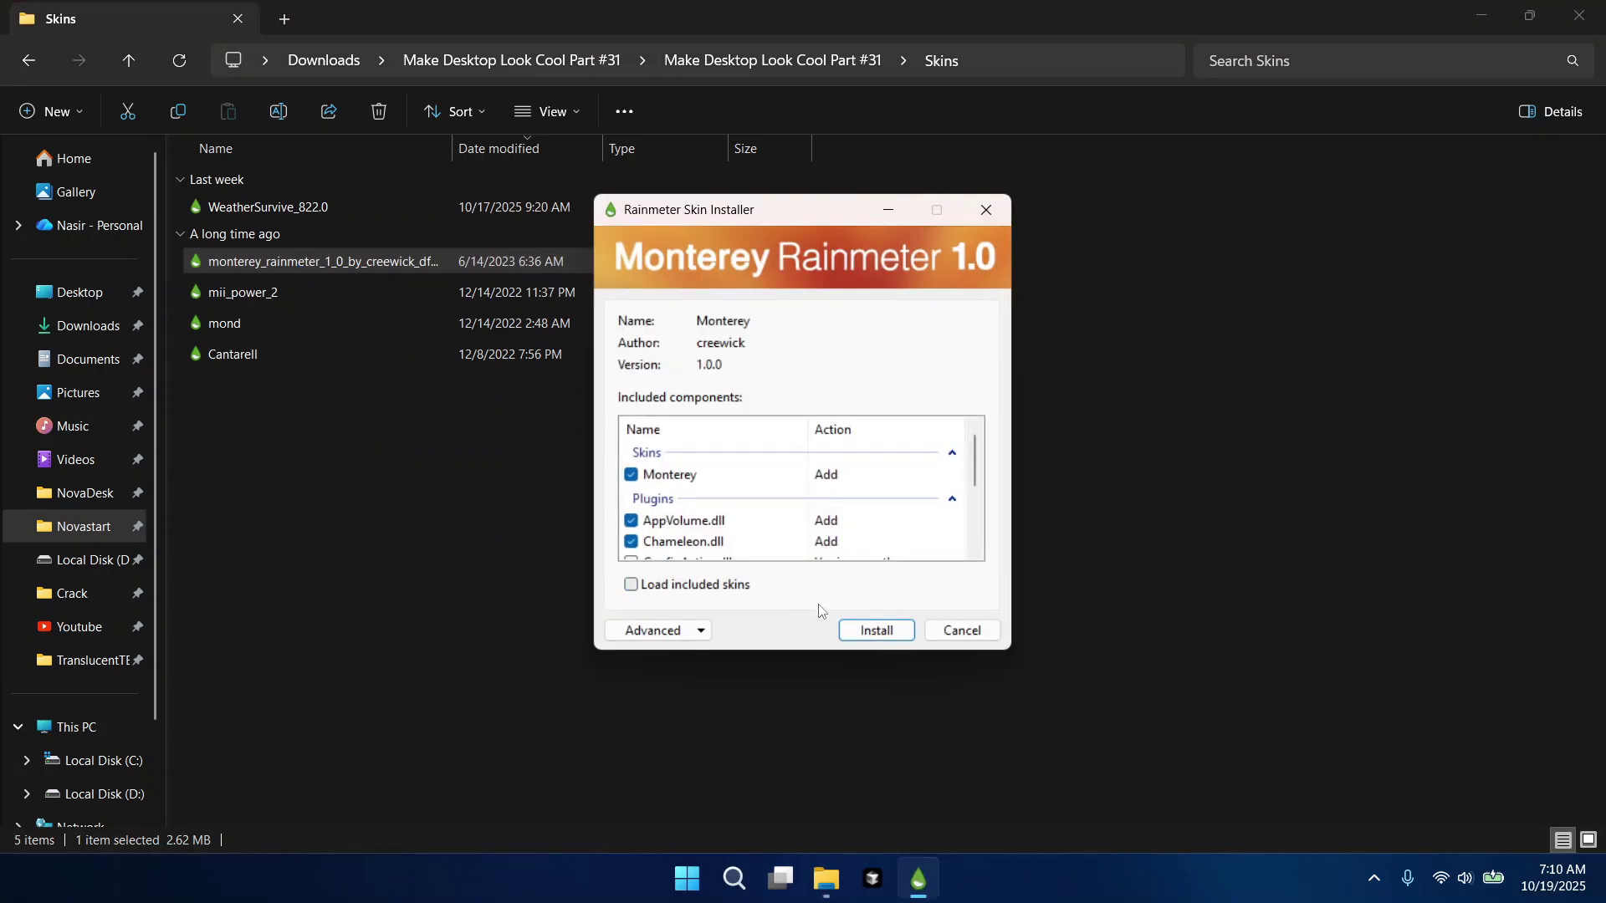
pyautogui.click(886, 631)
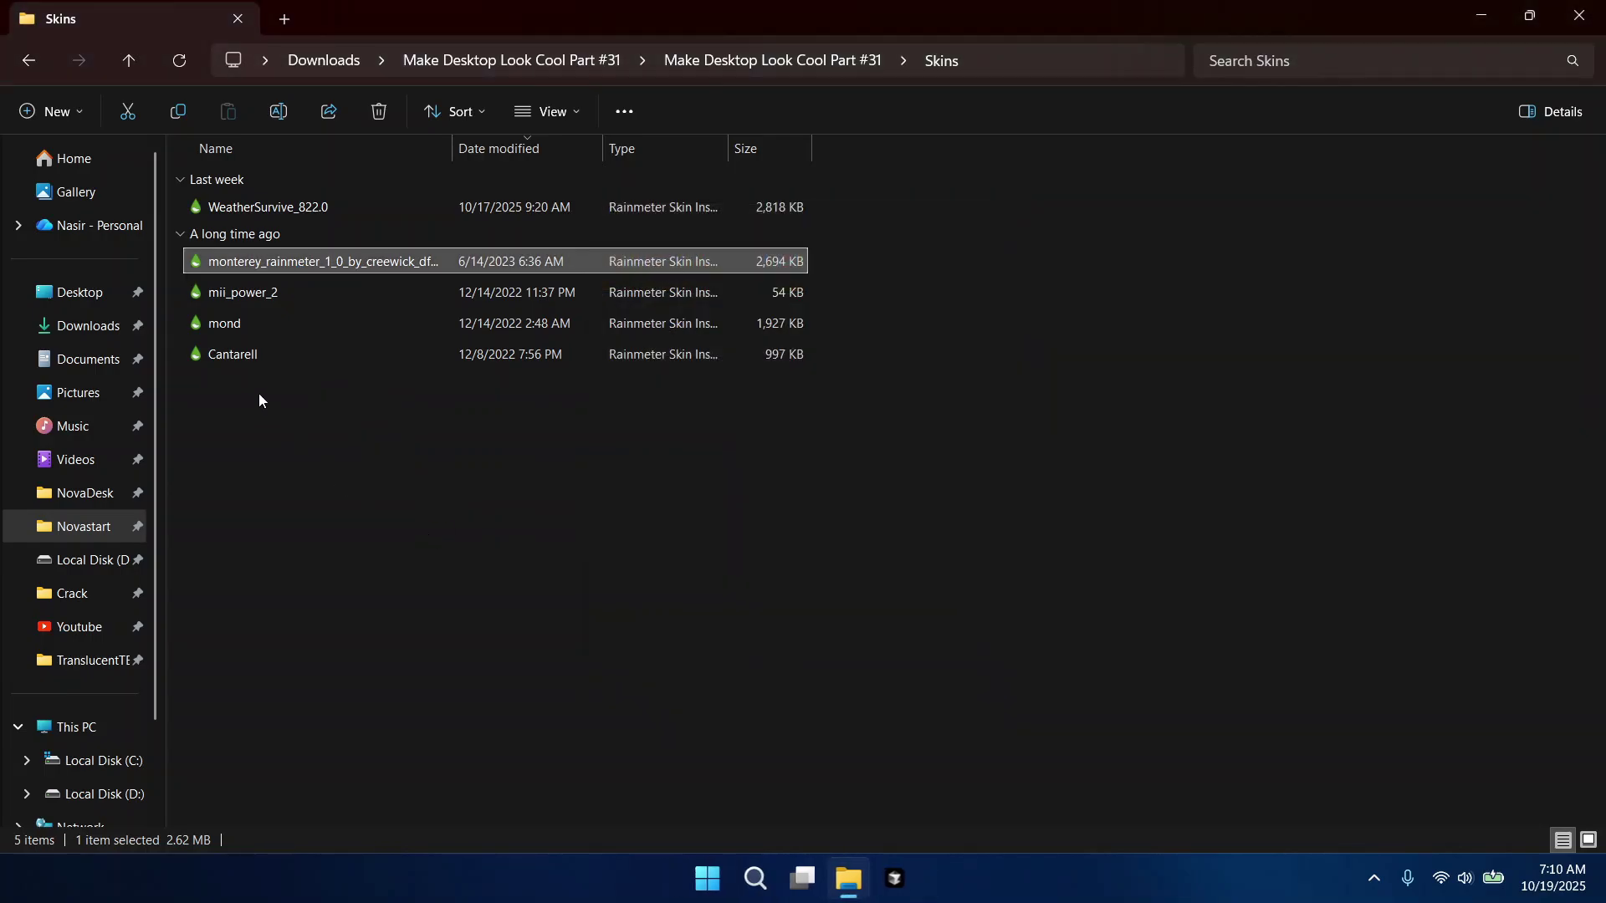
pyautogui.doubleClick(255, 293)
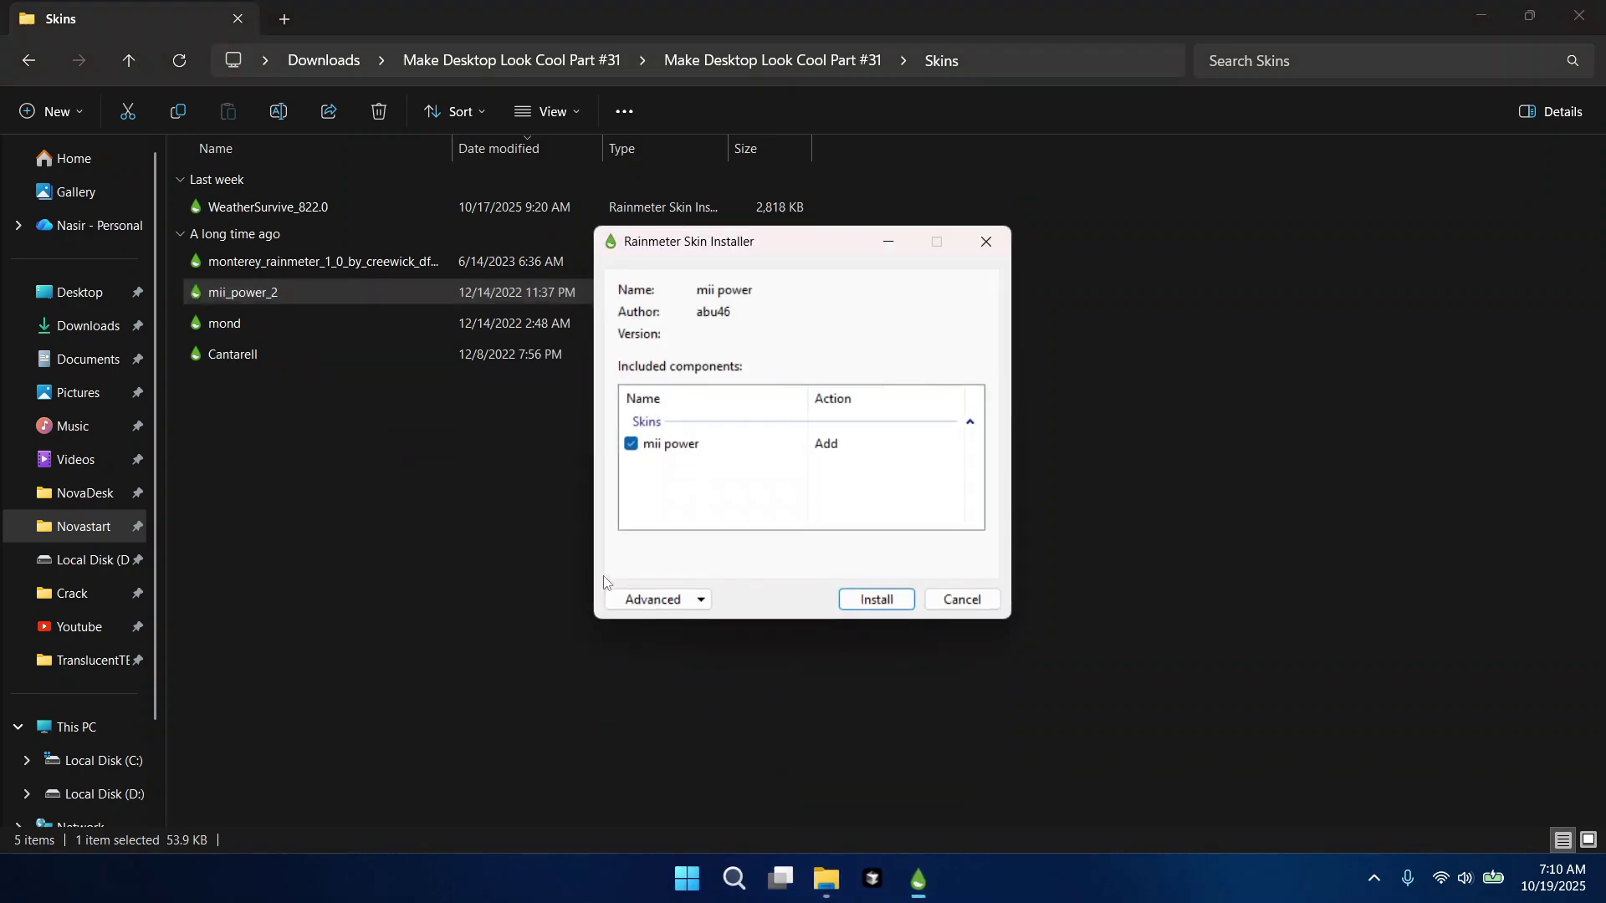
pyautogui.click(870, 602)
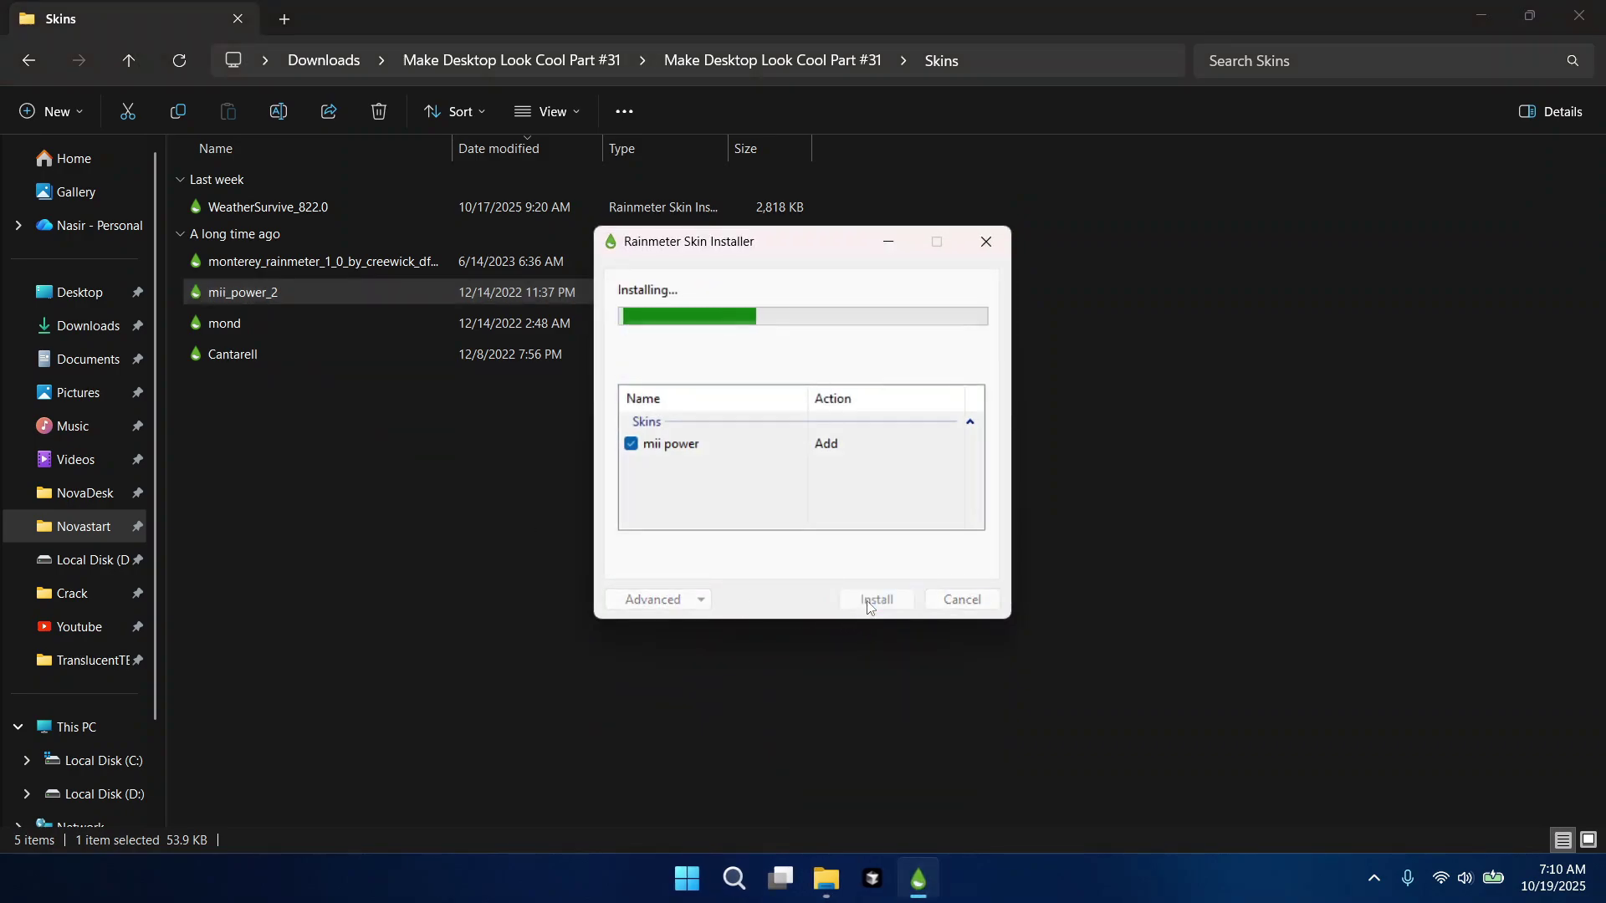
# Install the mond and Cantarell skin packages with "Apply included layout" turned off, and close File Explorer.
pyautogui.doubleClick(342, 334)
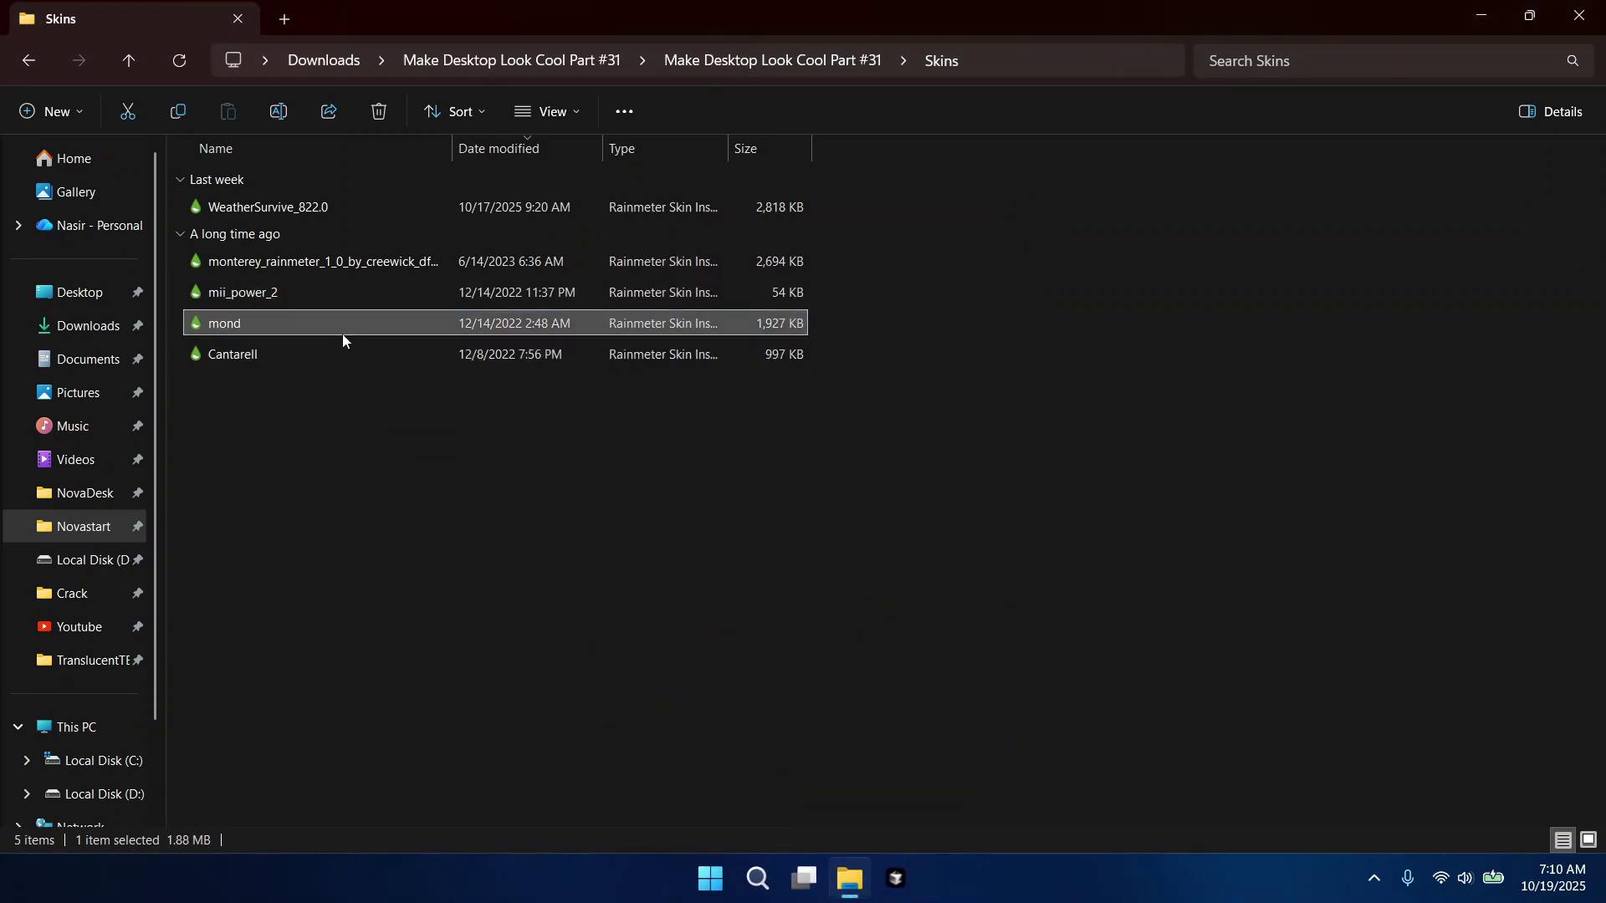
pyautogui.click(673, 586)
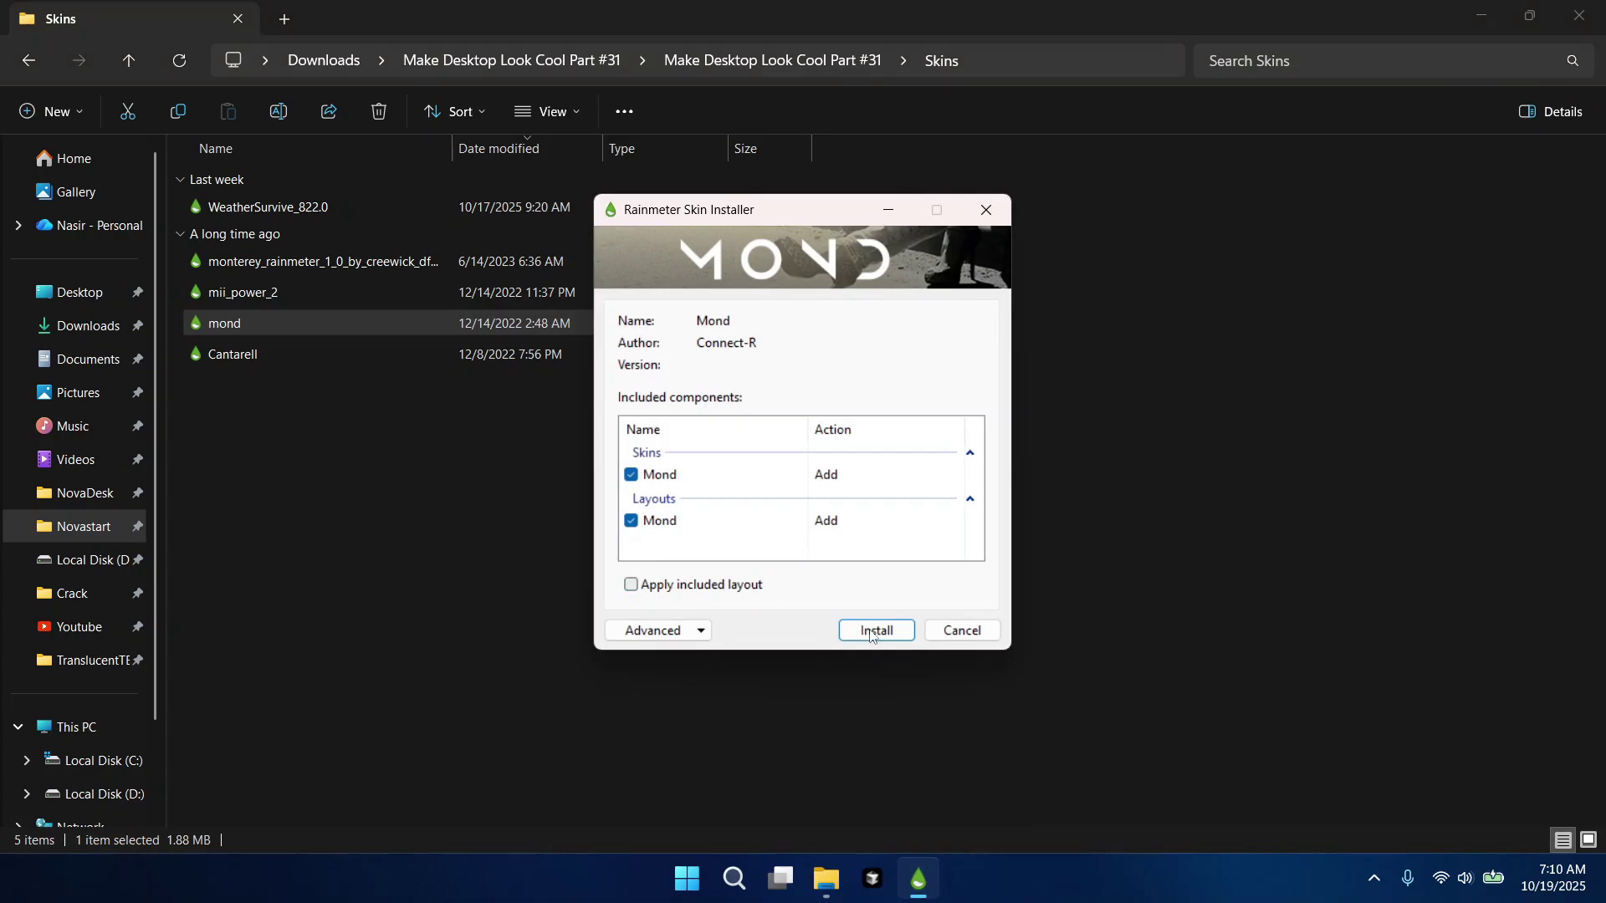
pyautogui.click(888, 639)
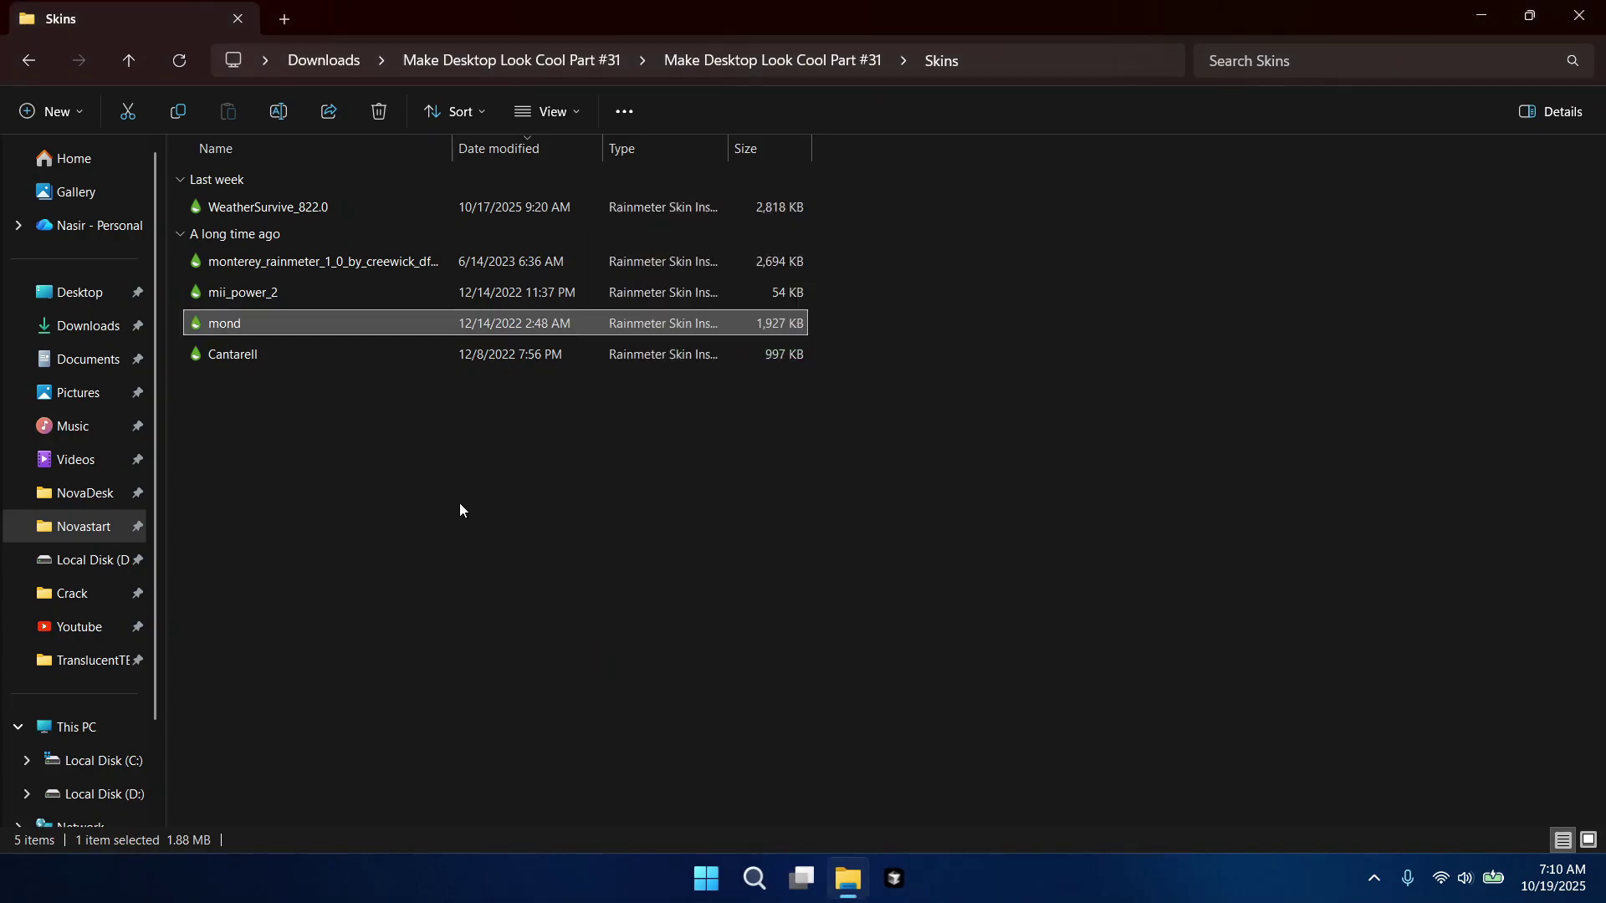
pyautogui.doubleClick(238, 358)
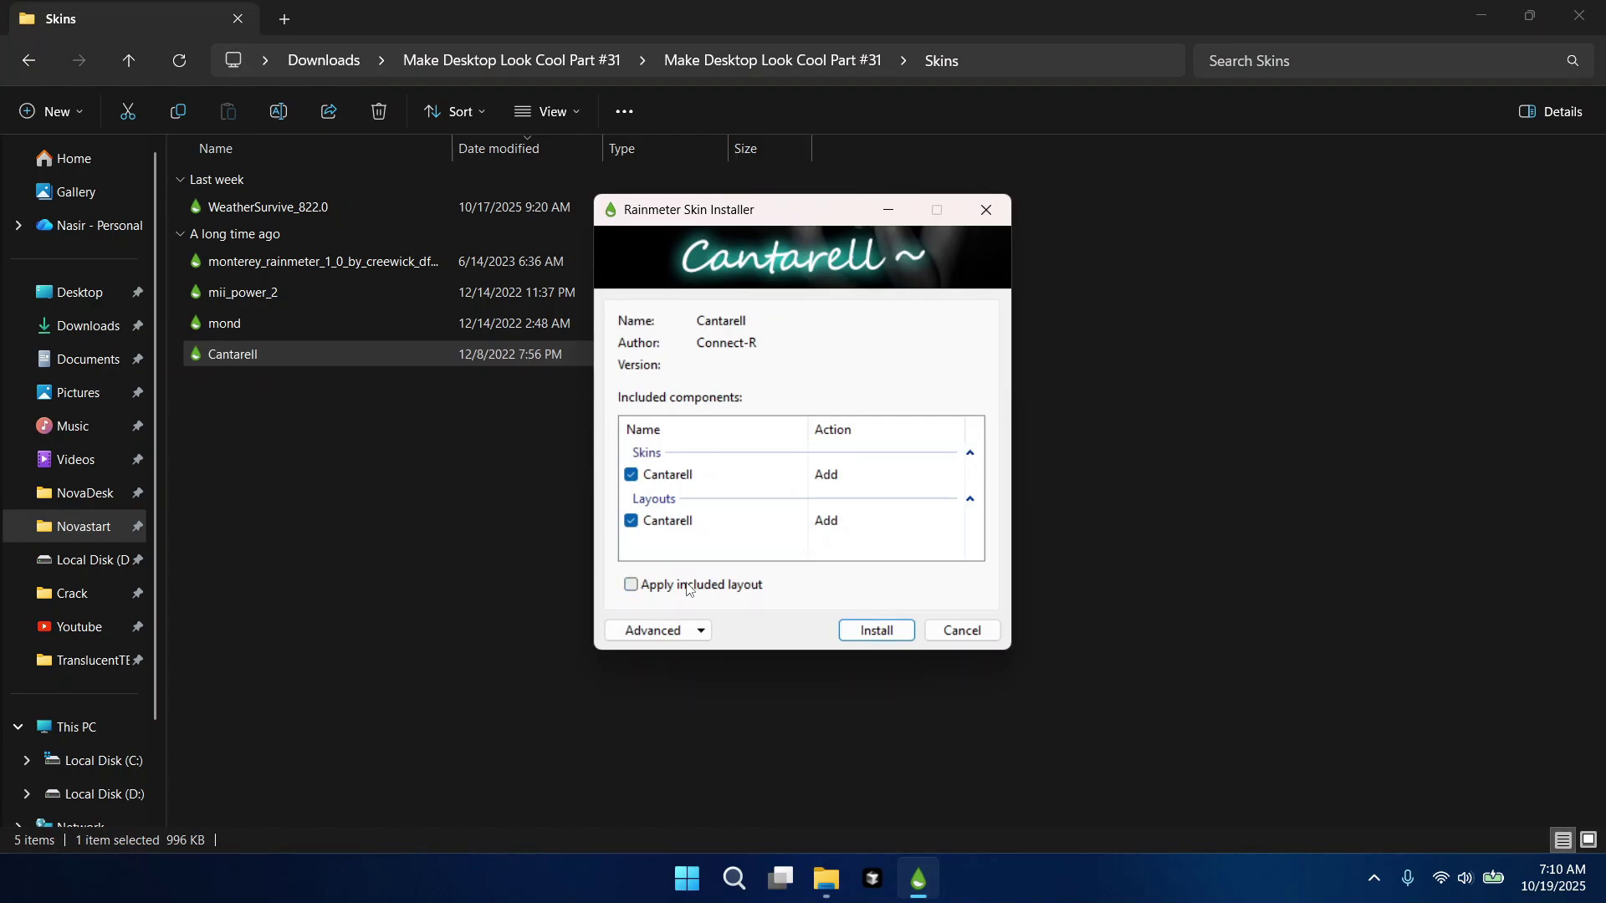
pyautogui.click(900, 637)
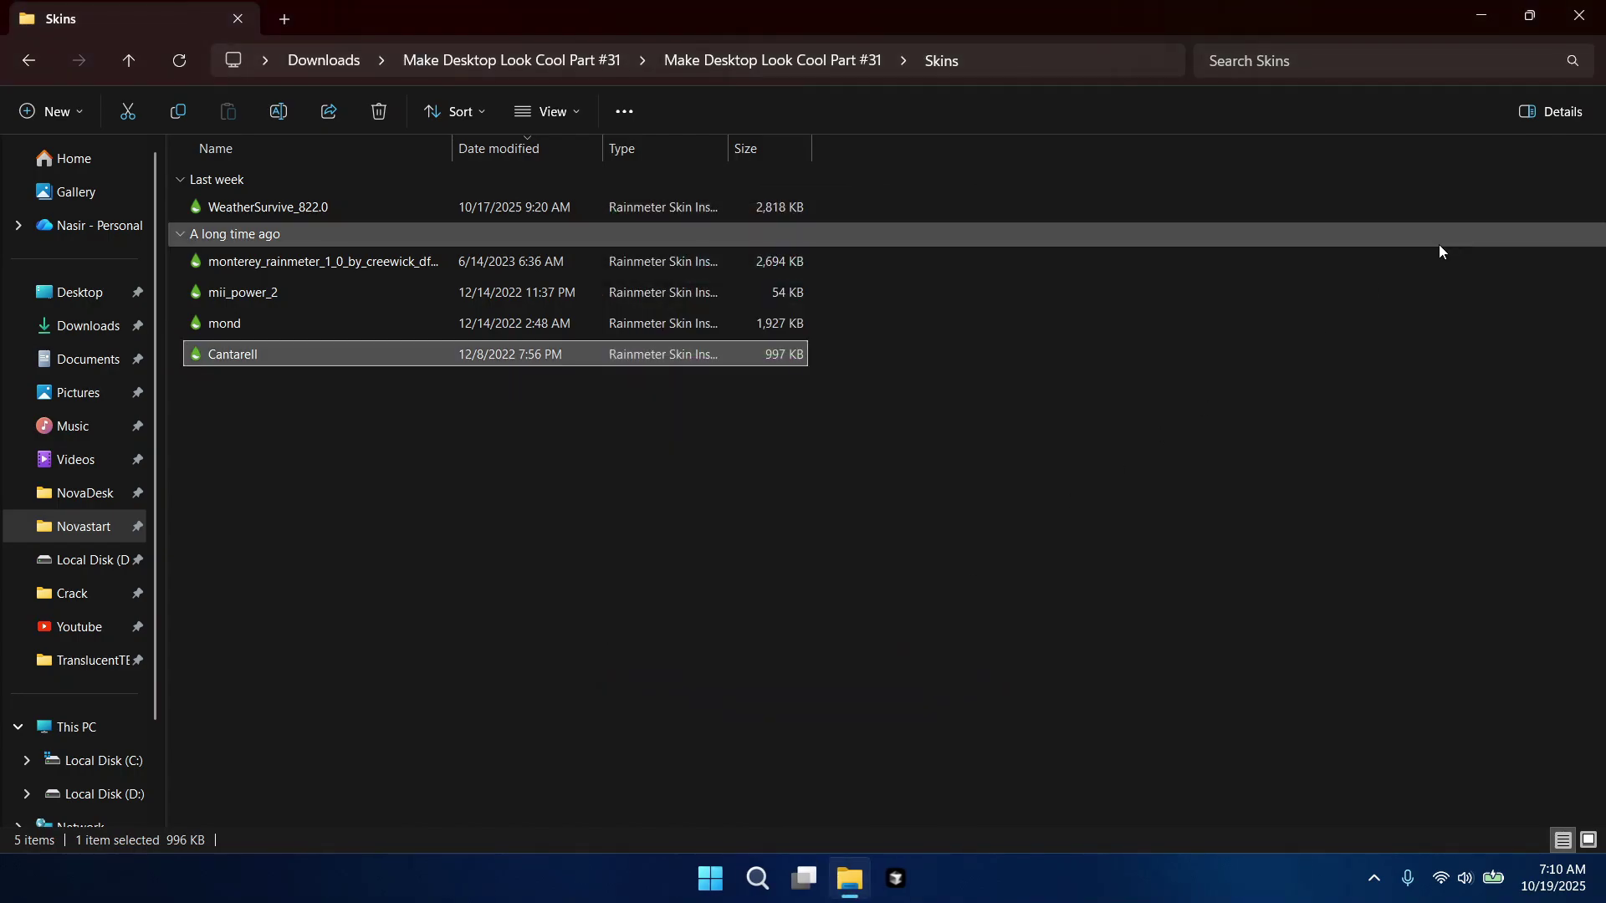
pyautogui.click(1581, 17)
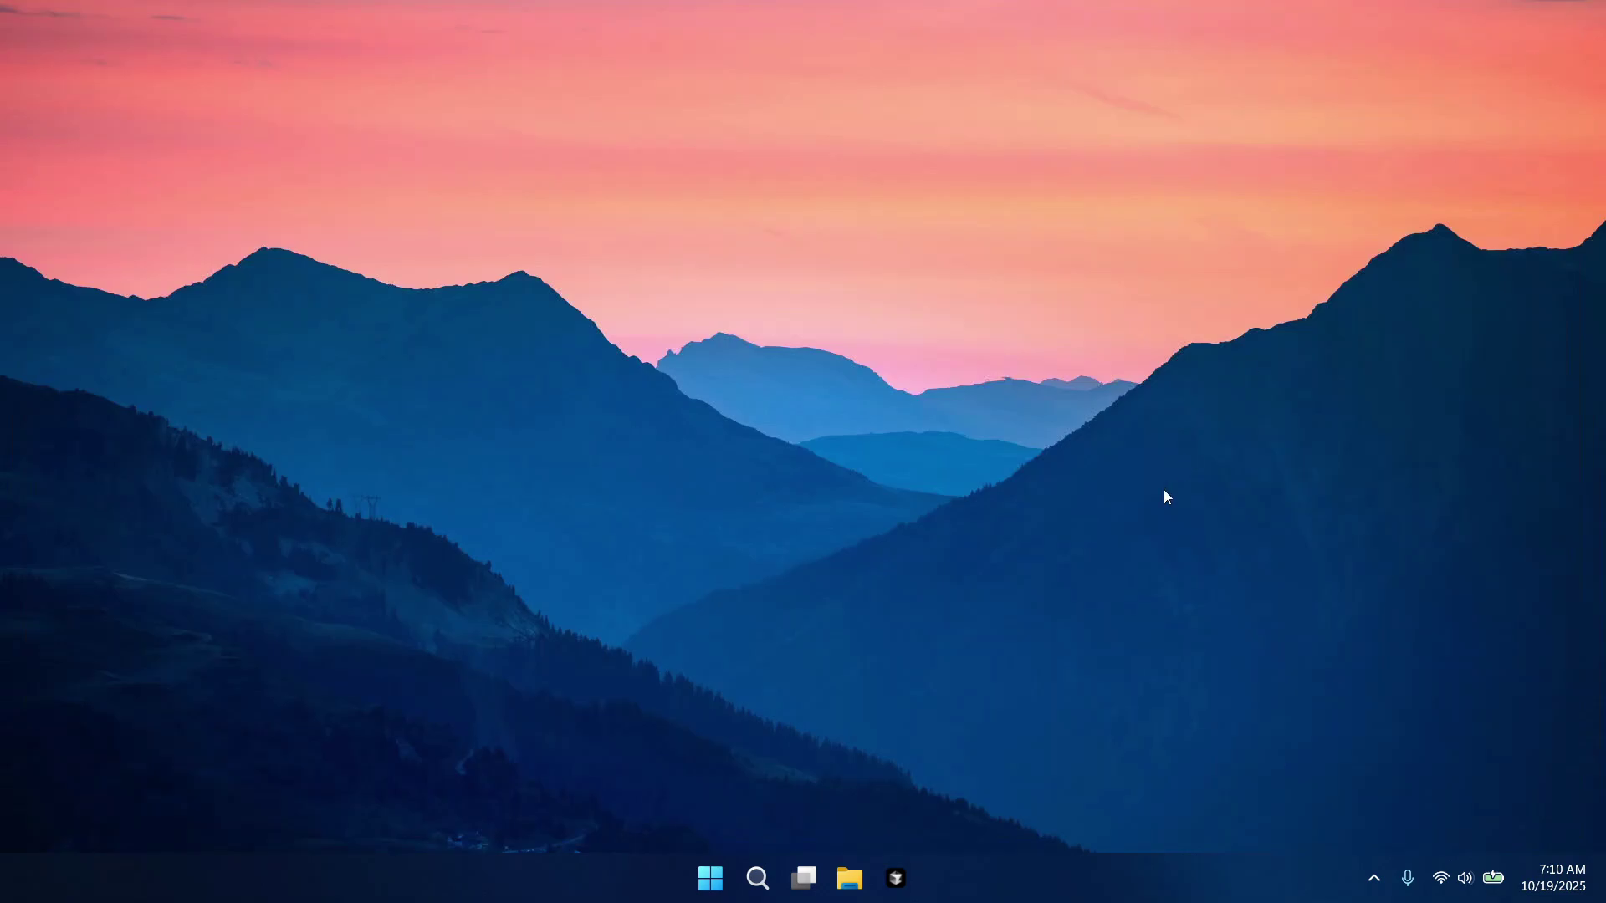
# In the Rainmeter manager, load Mond's Clock.ini and place the clock in the upper center of the desktop, at about 597, 204.
pyautogui.click(1365, 876)
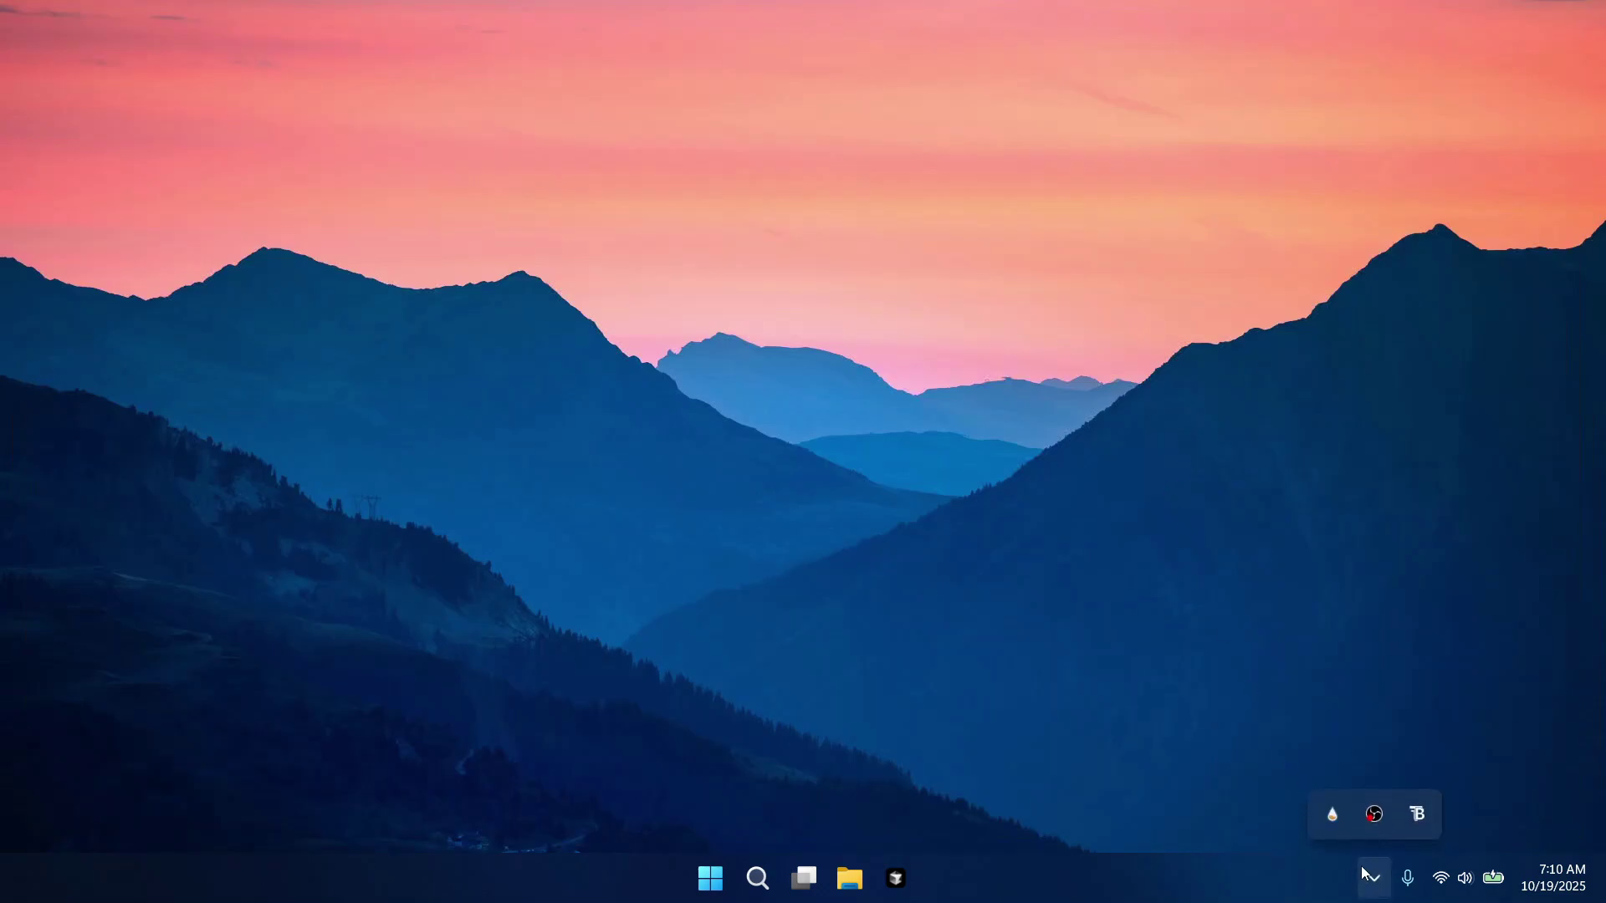
pyautogui.click(1333, 815)
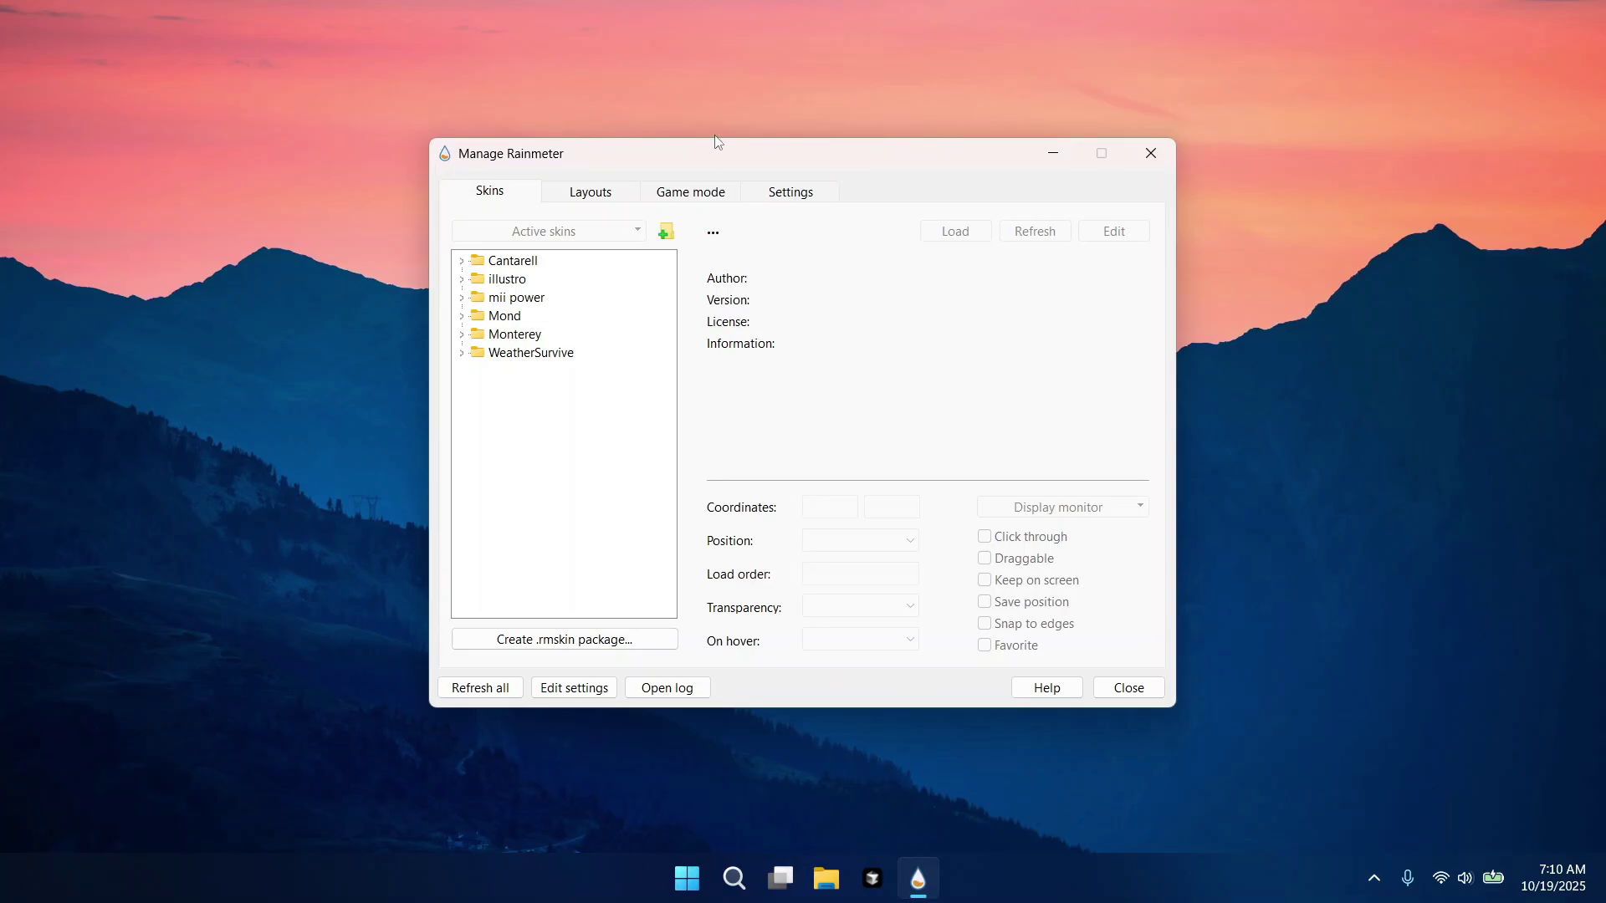
pyautogui.moveTo(721, 160); pyautogui.dragTo(721, 167)
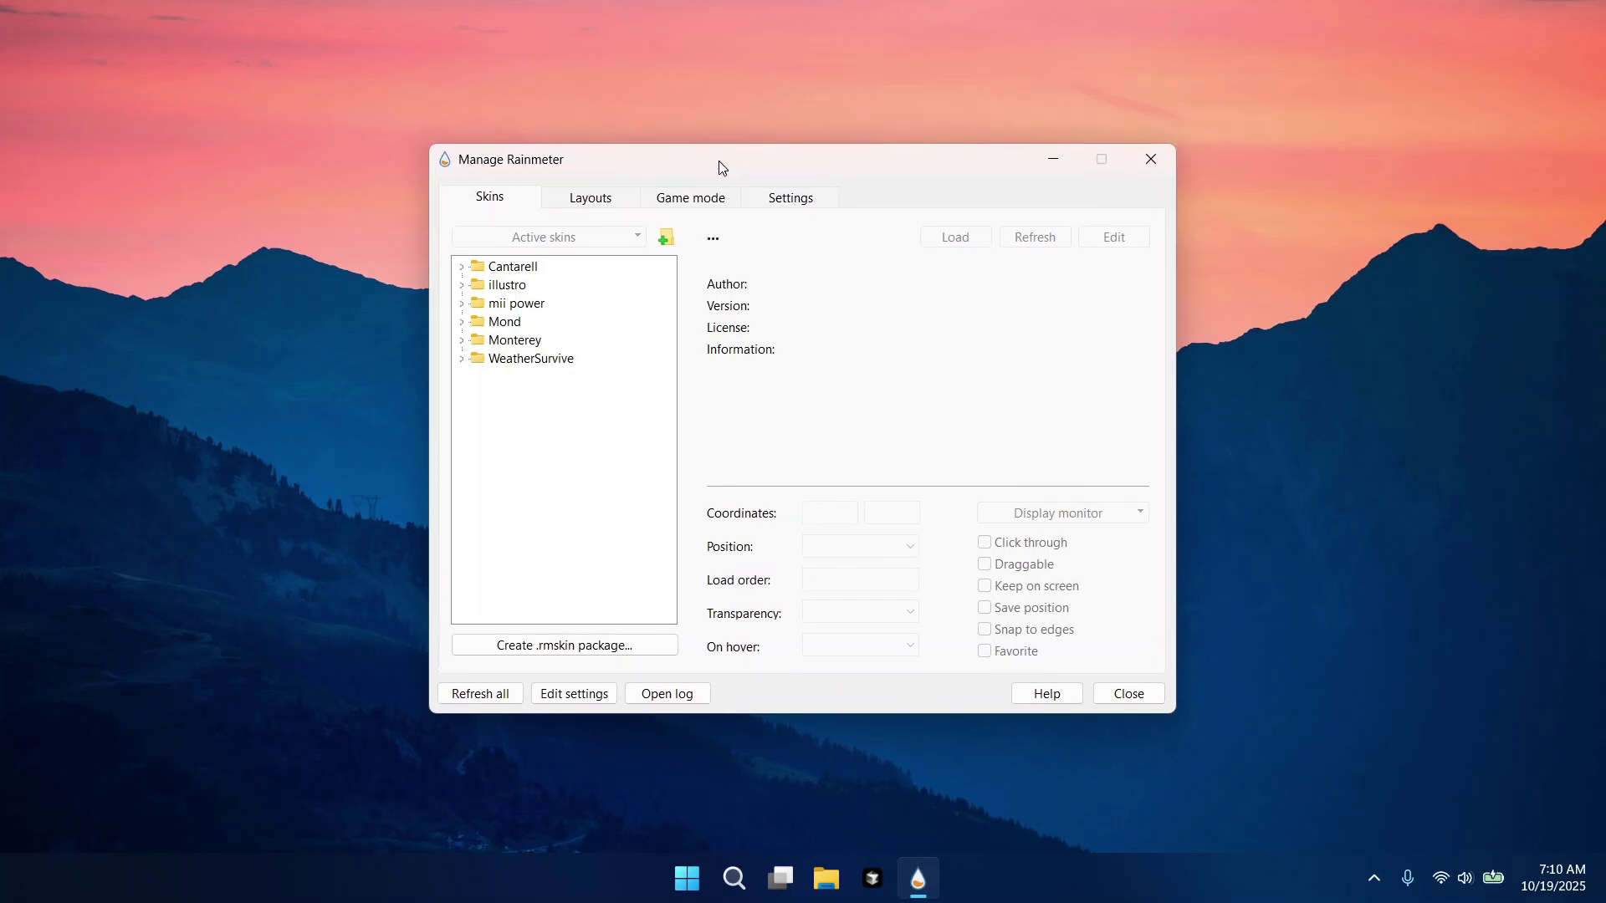
pyautogui.click(465, 322)
pyautogui.click(478, 340)
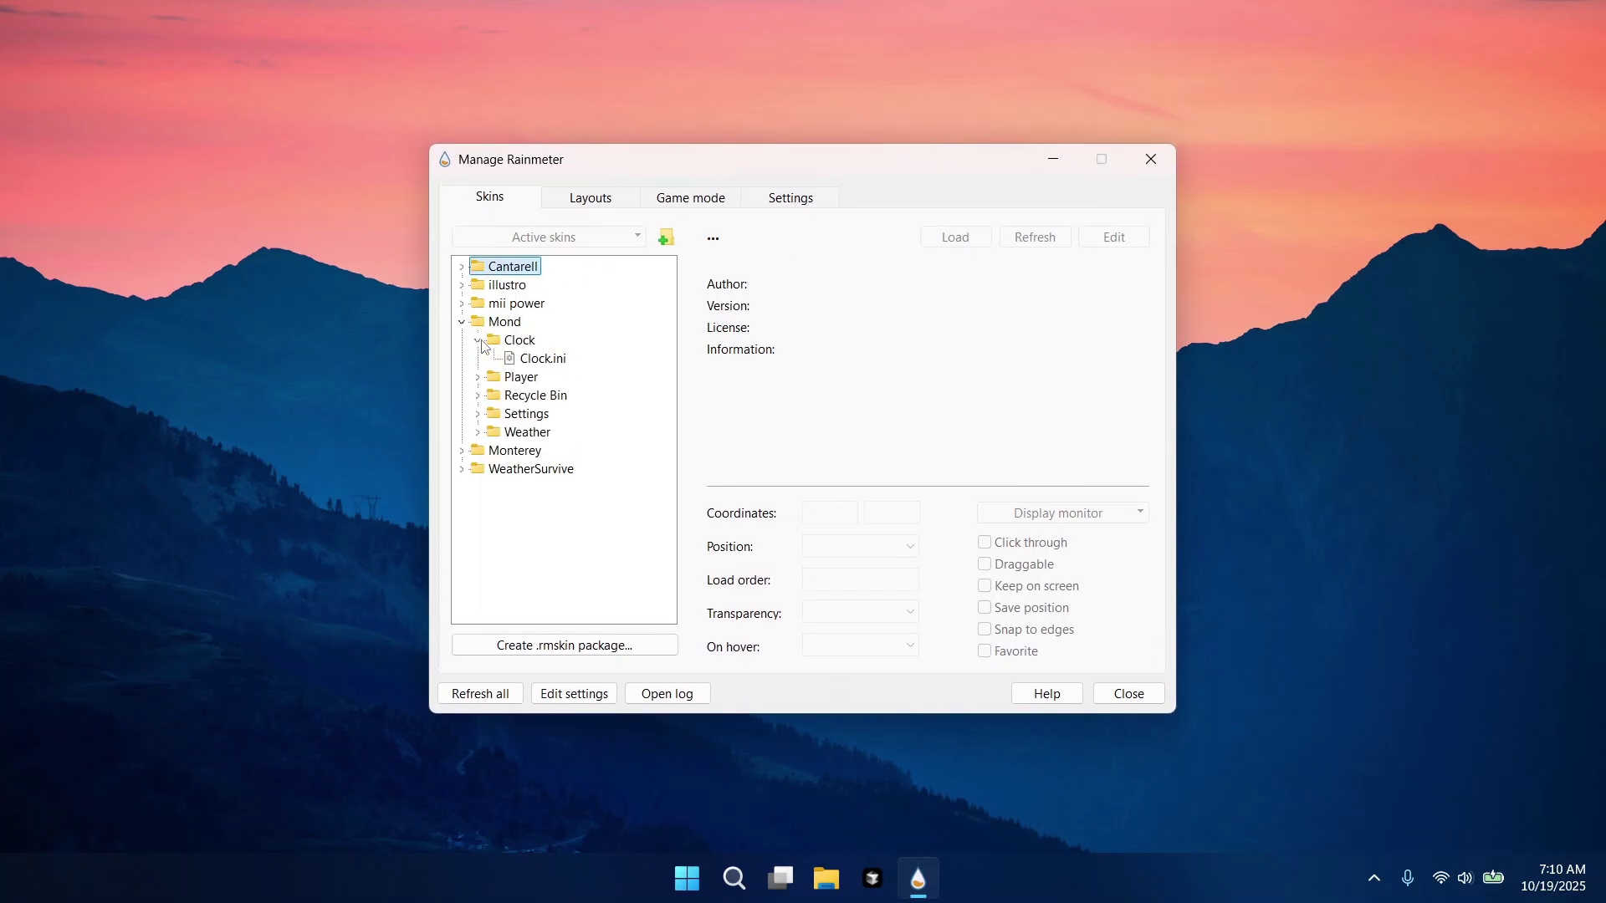
pyautogui.click(542, 358)
pyautogui.click(924, 241)
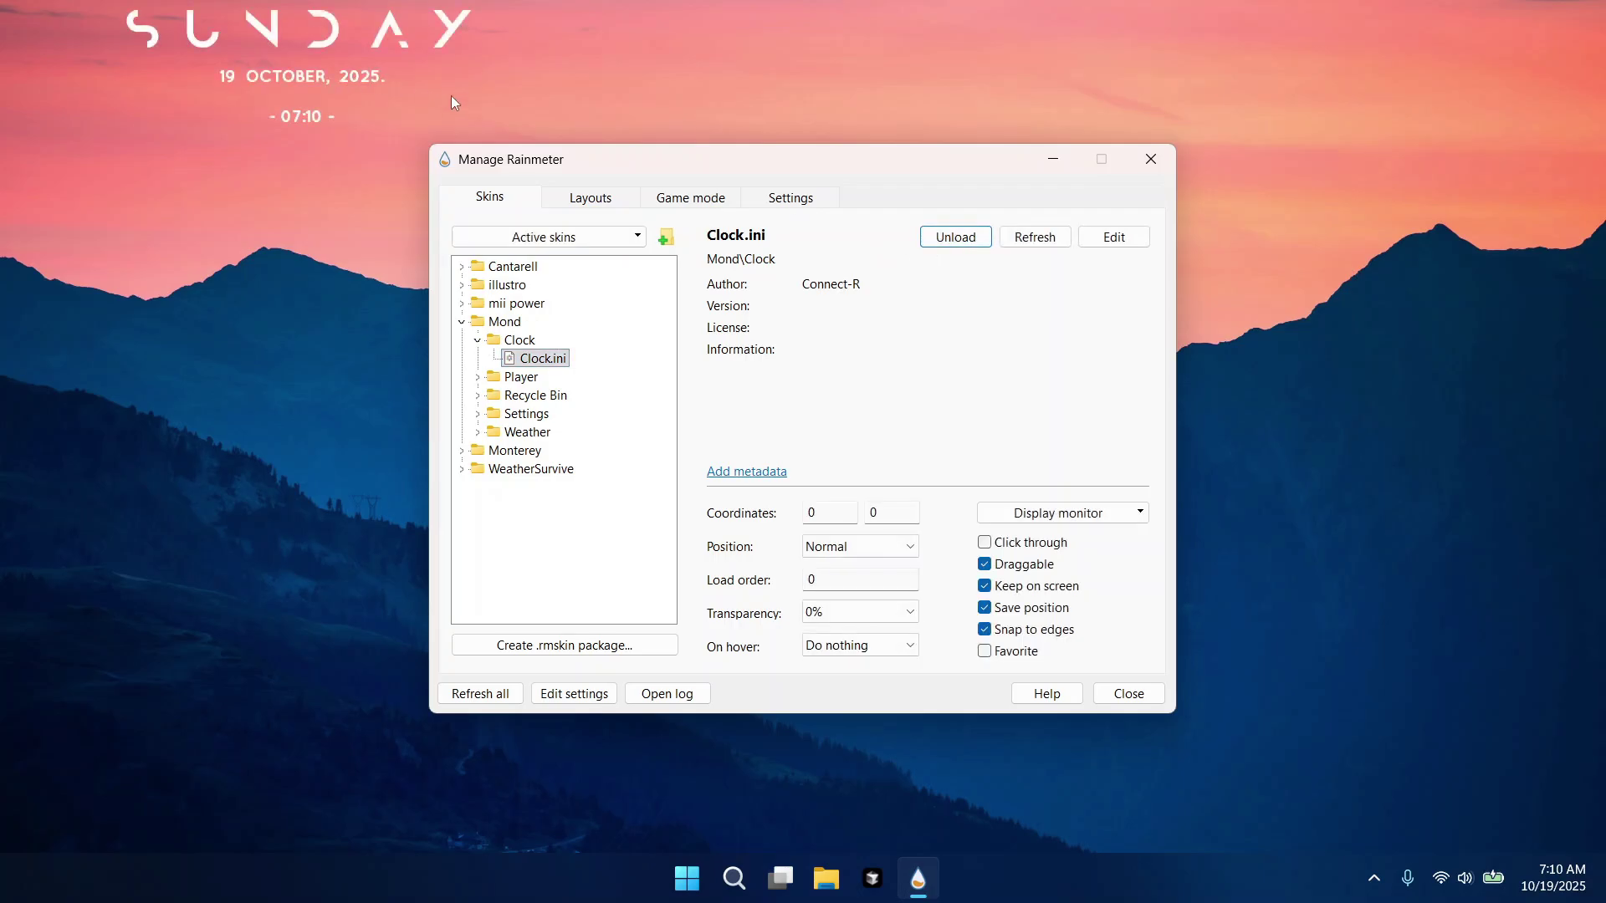
pyautogui.click(1053, 159)
pyautogui.moveTo(333, 77); pyautogui.dragTo(831, 247)
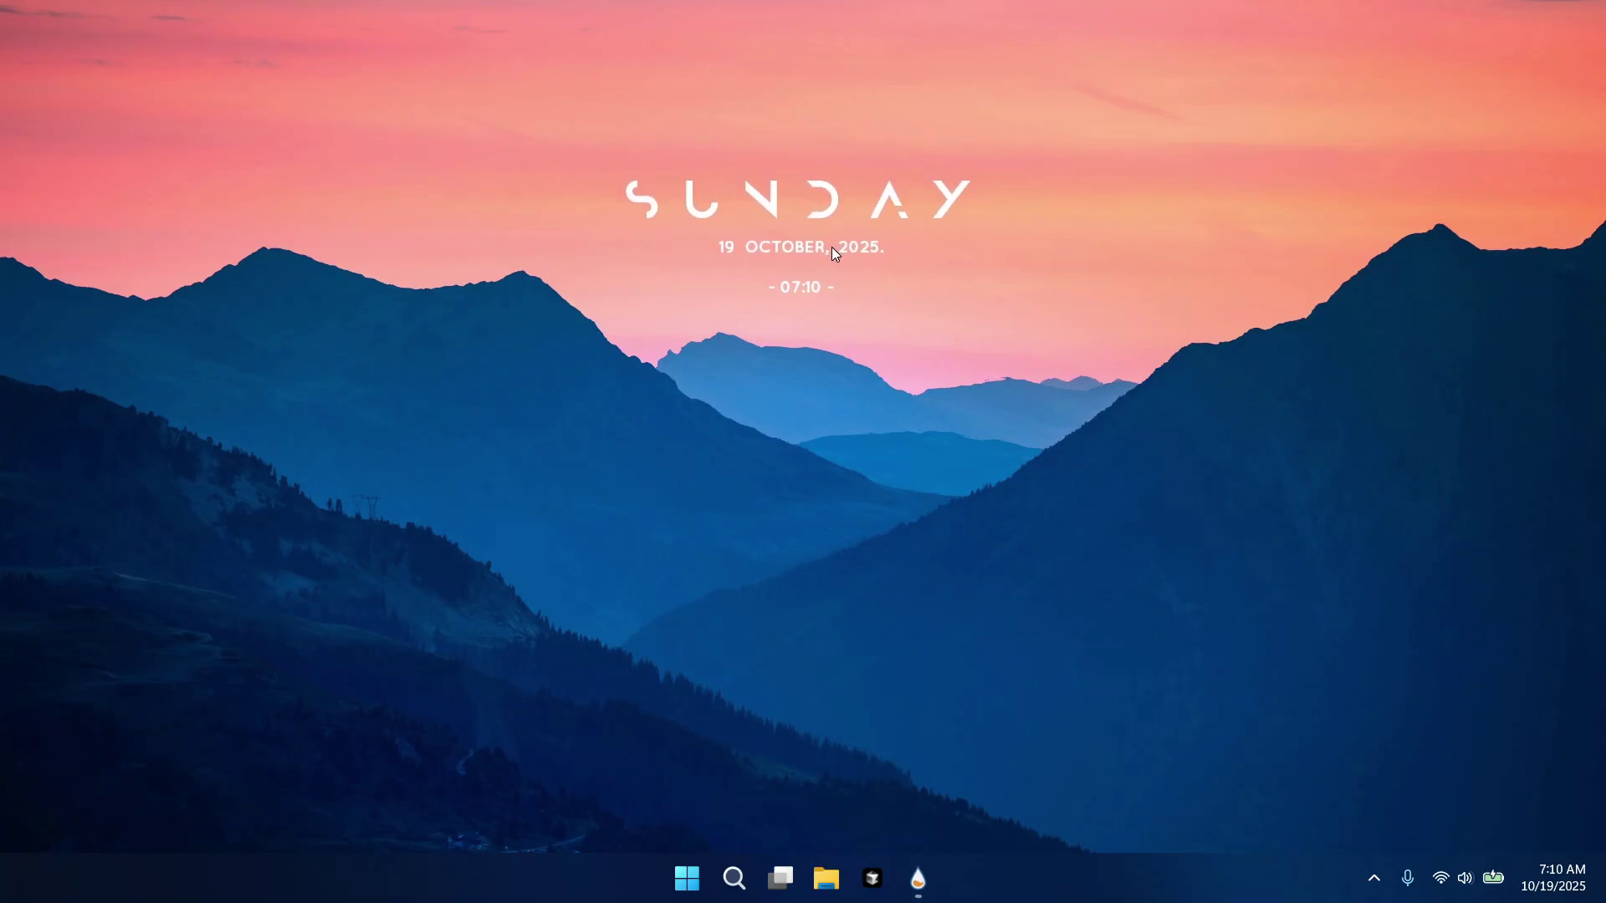
# Load Monterey's Settings.ini from the Rainmeter manager, and move the manager aside and the Monterey settings window to about 152, 269.
pyautogui.click(918, 878)
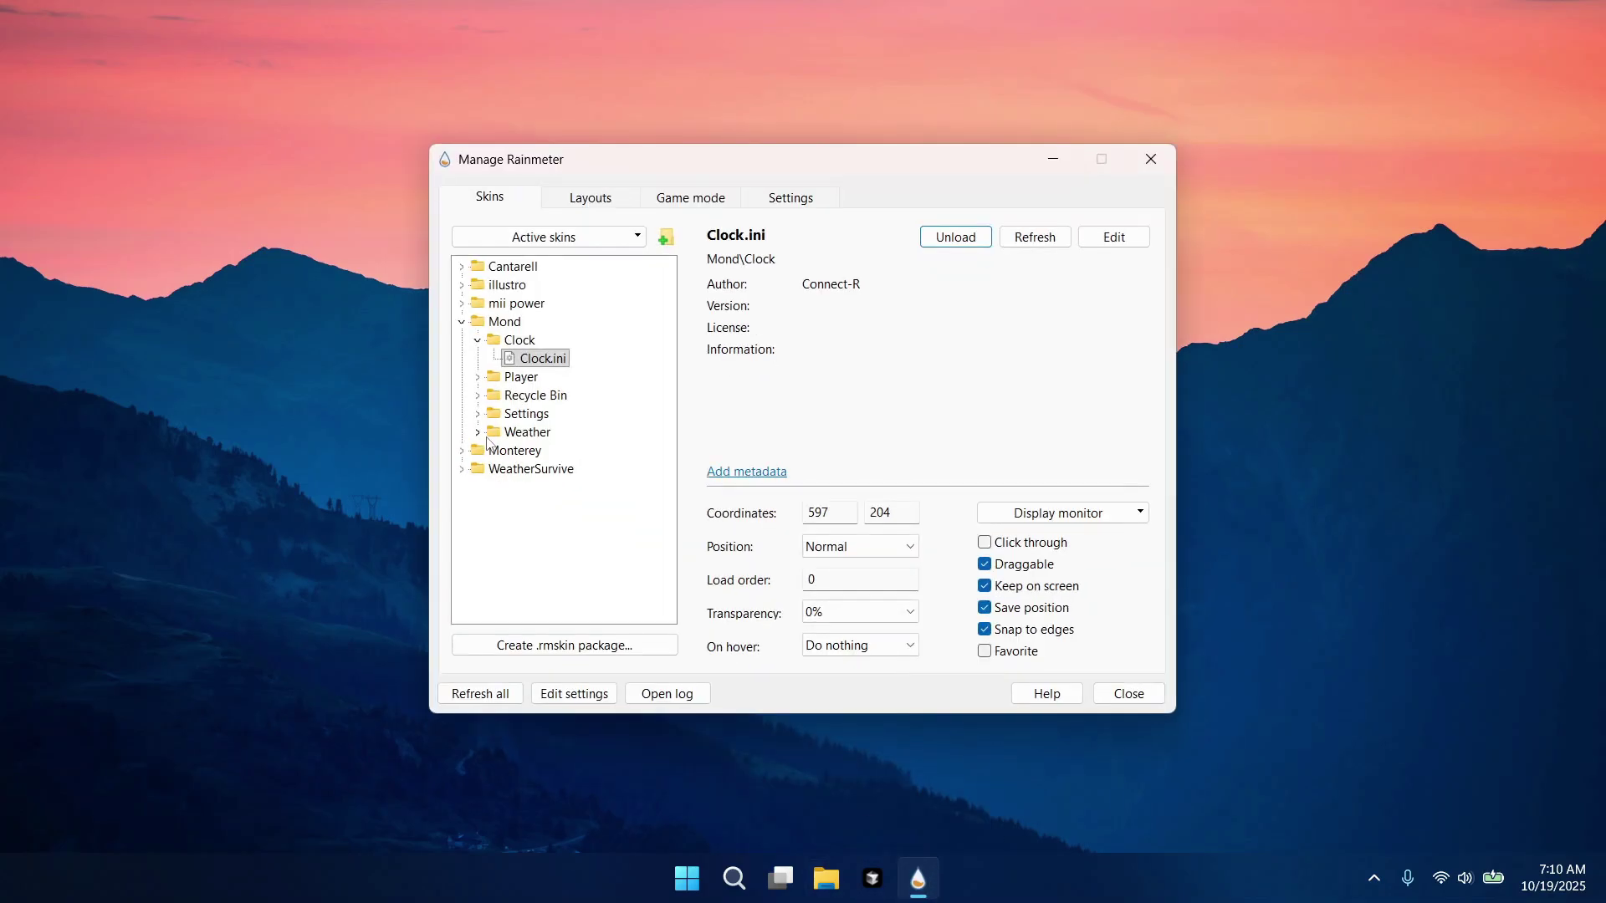
pyautogui.click(461, 322)
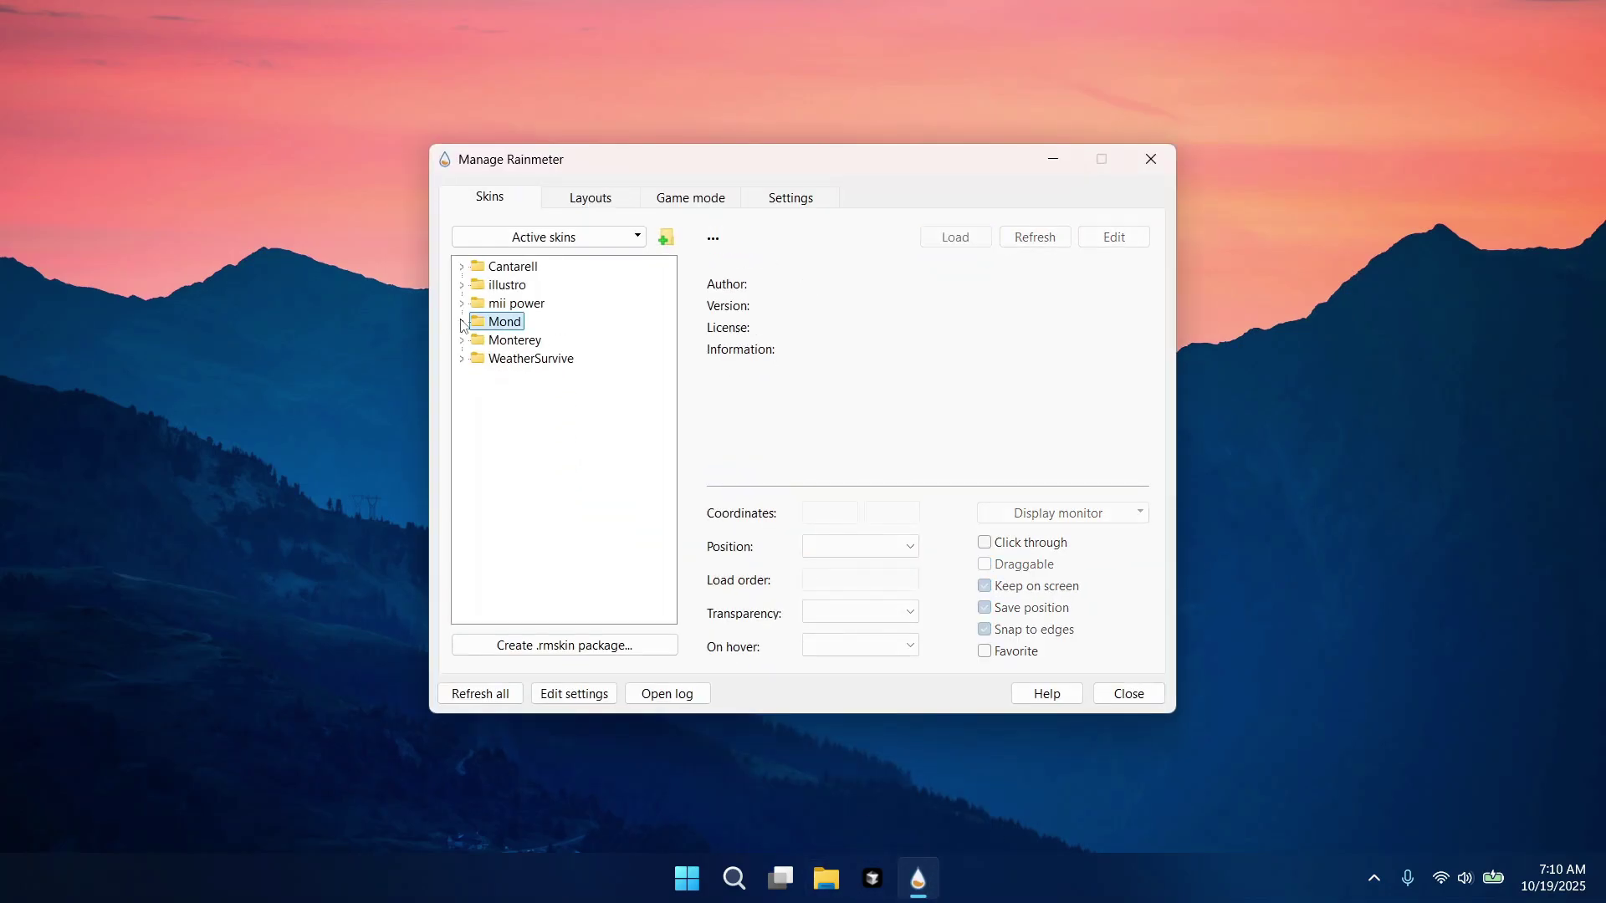
pyautogui.click(462, 341)
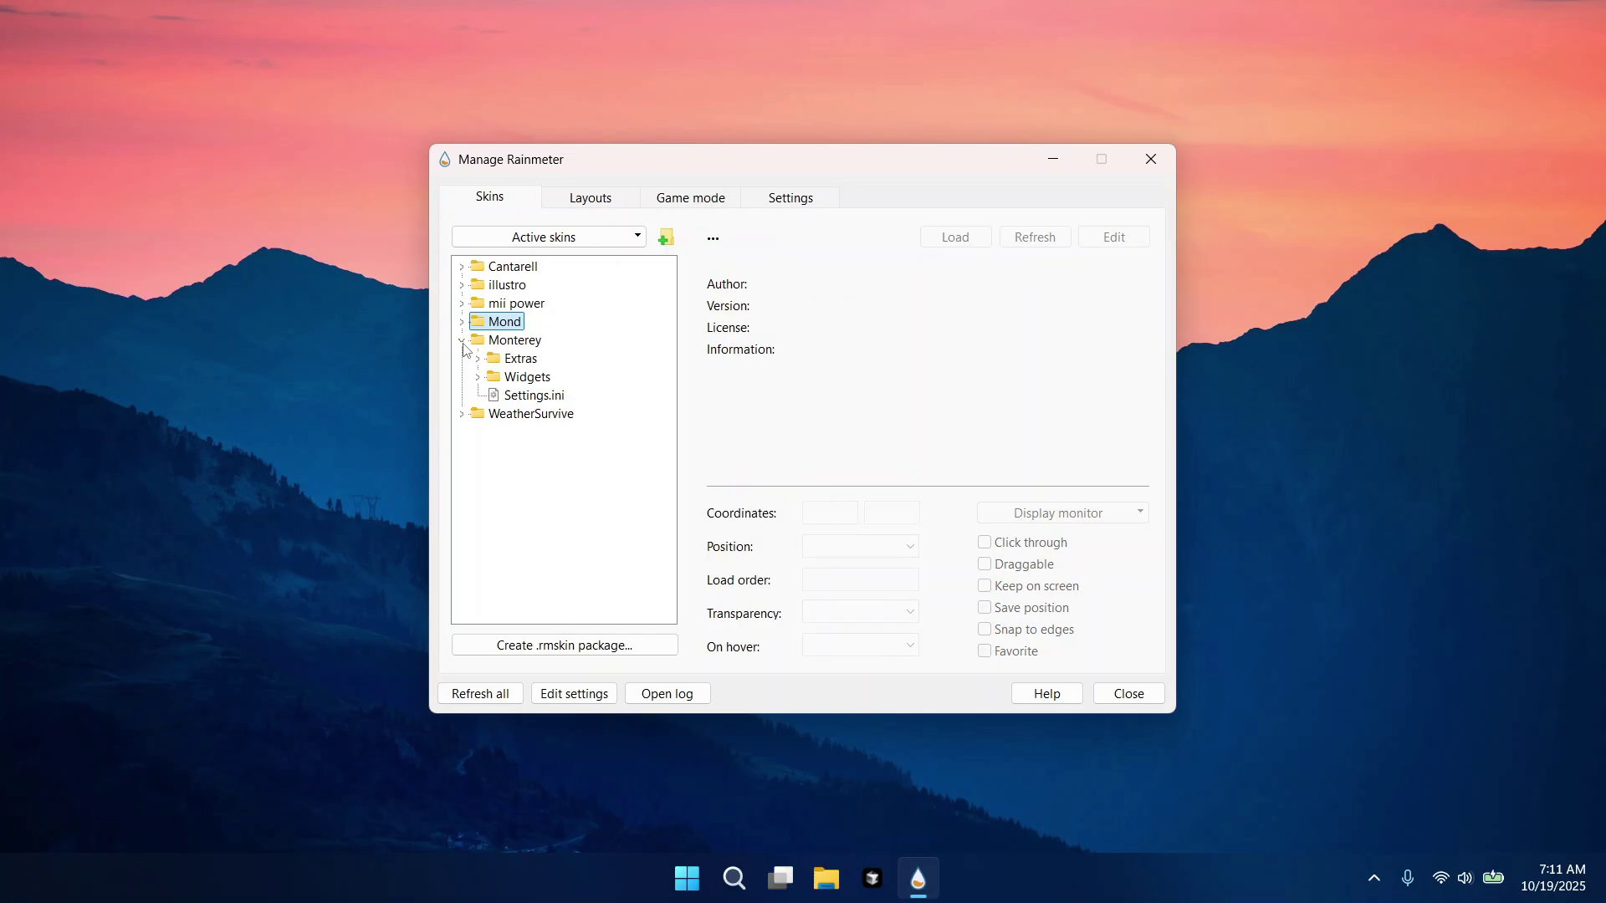
pyautogui.click(507, 398)
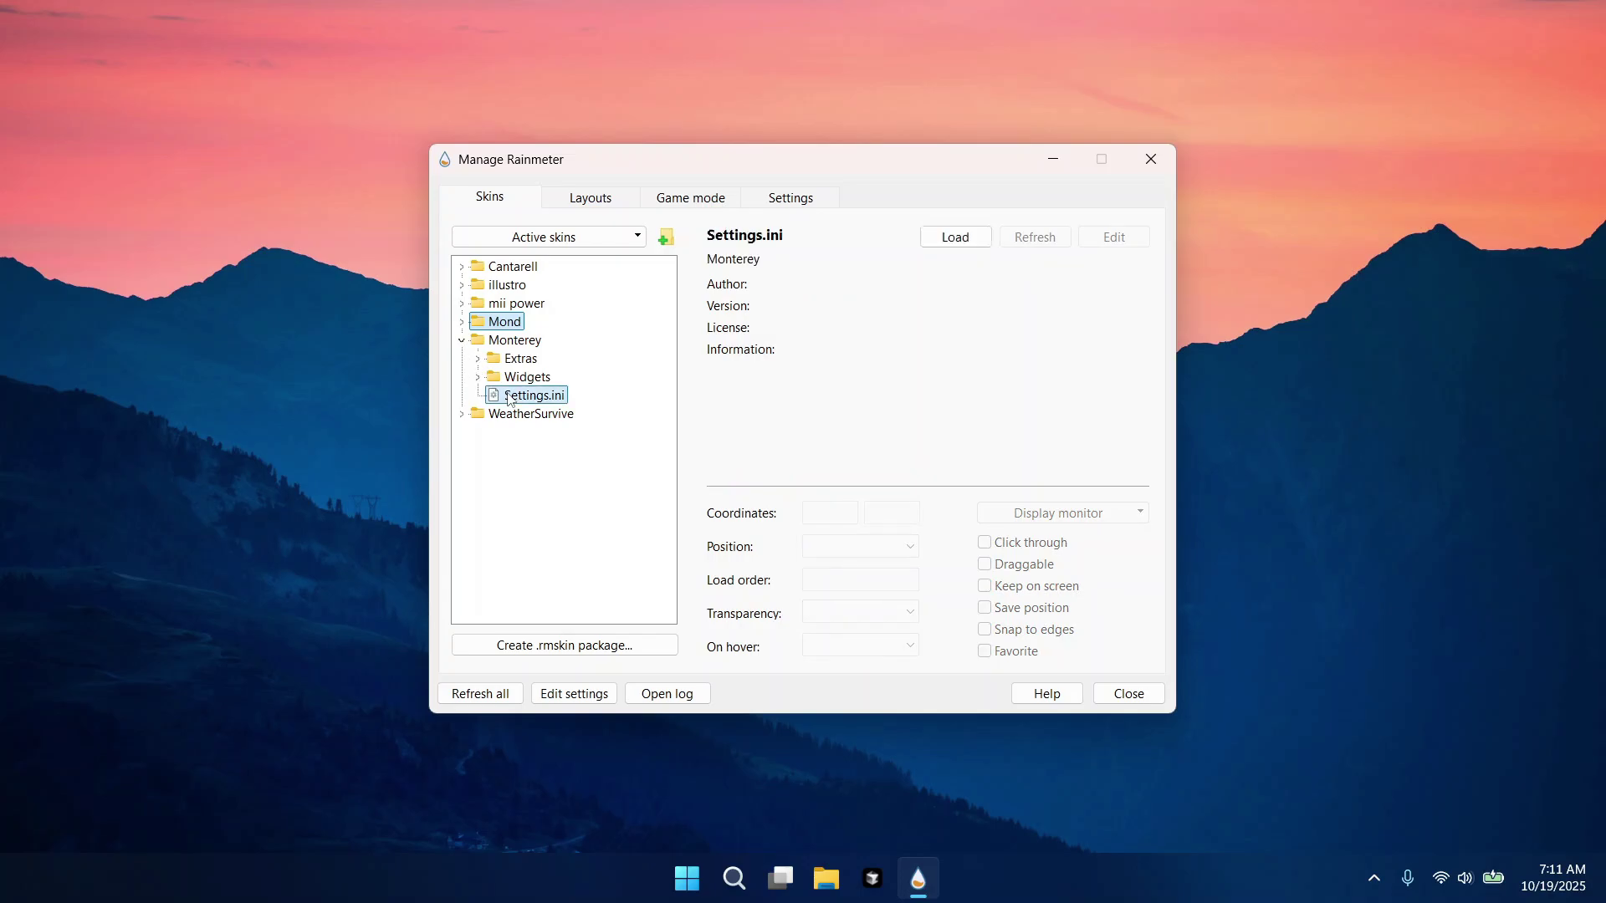
pyautogui.click(955, 243)
pyautogui.moveTo(764, 172); pyautogui.dragTo(1246, 504)
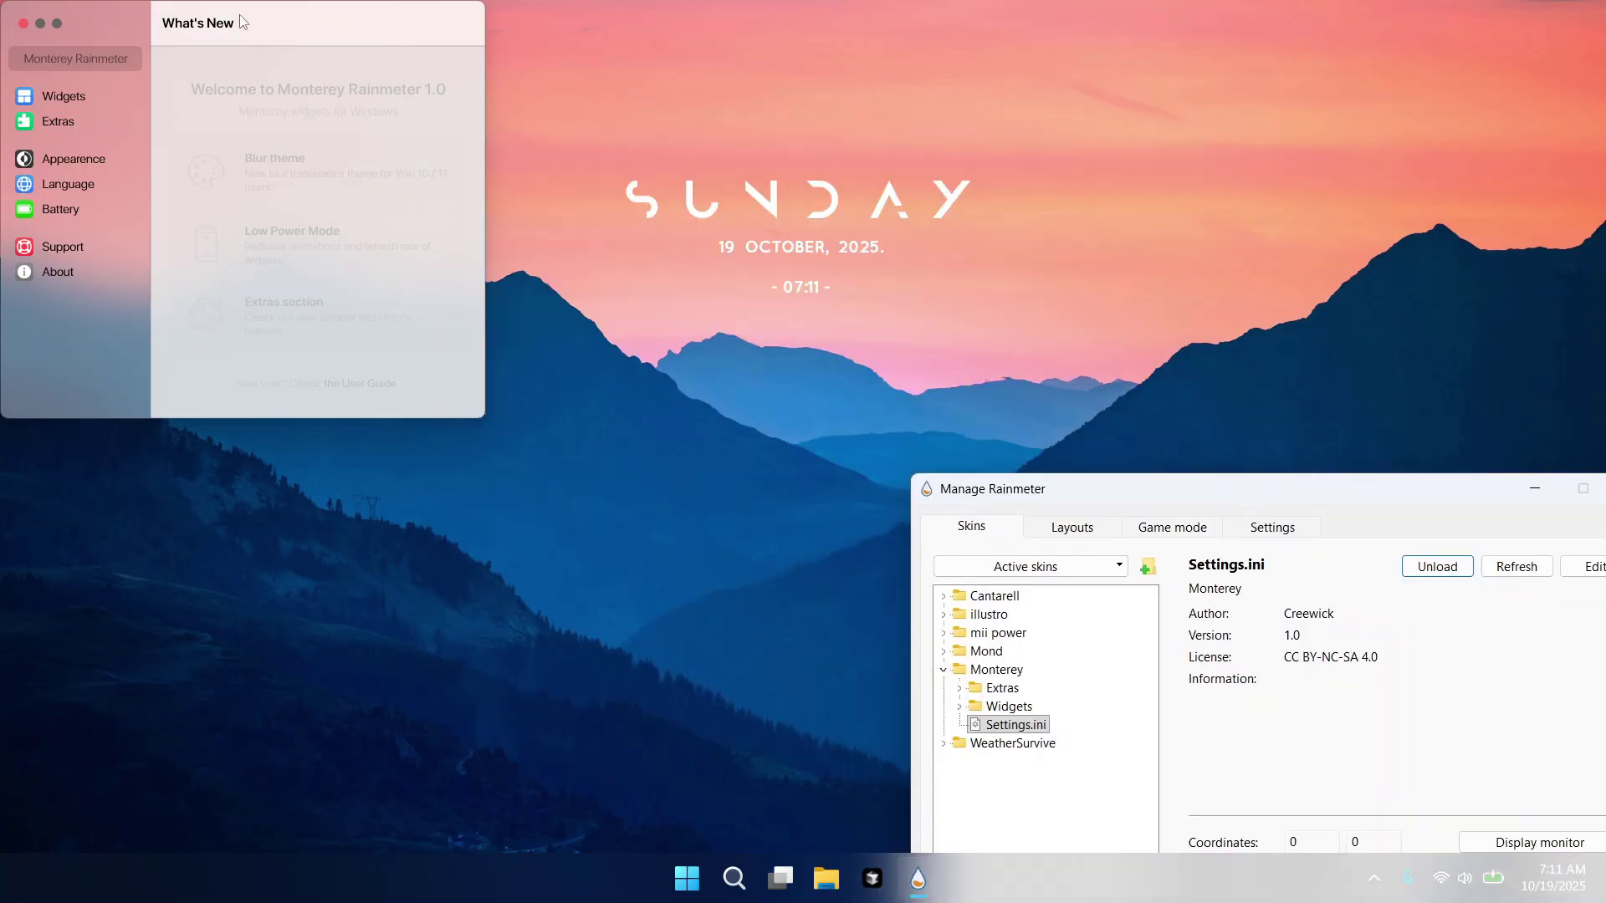
pyautogui.moveTo(244, 10); pyautogui.dragTo(368, 238)
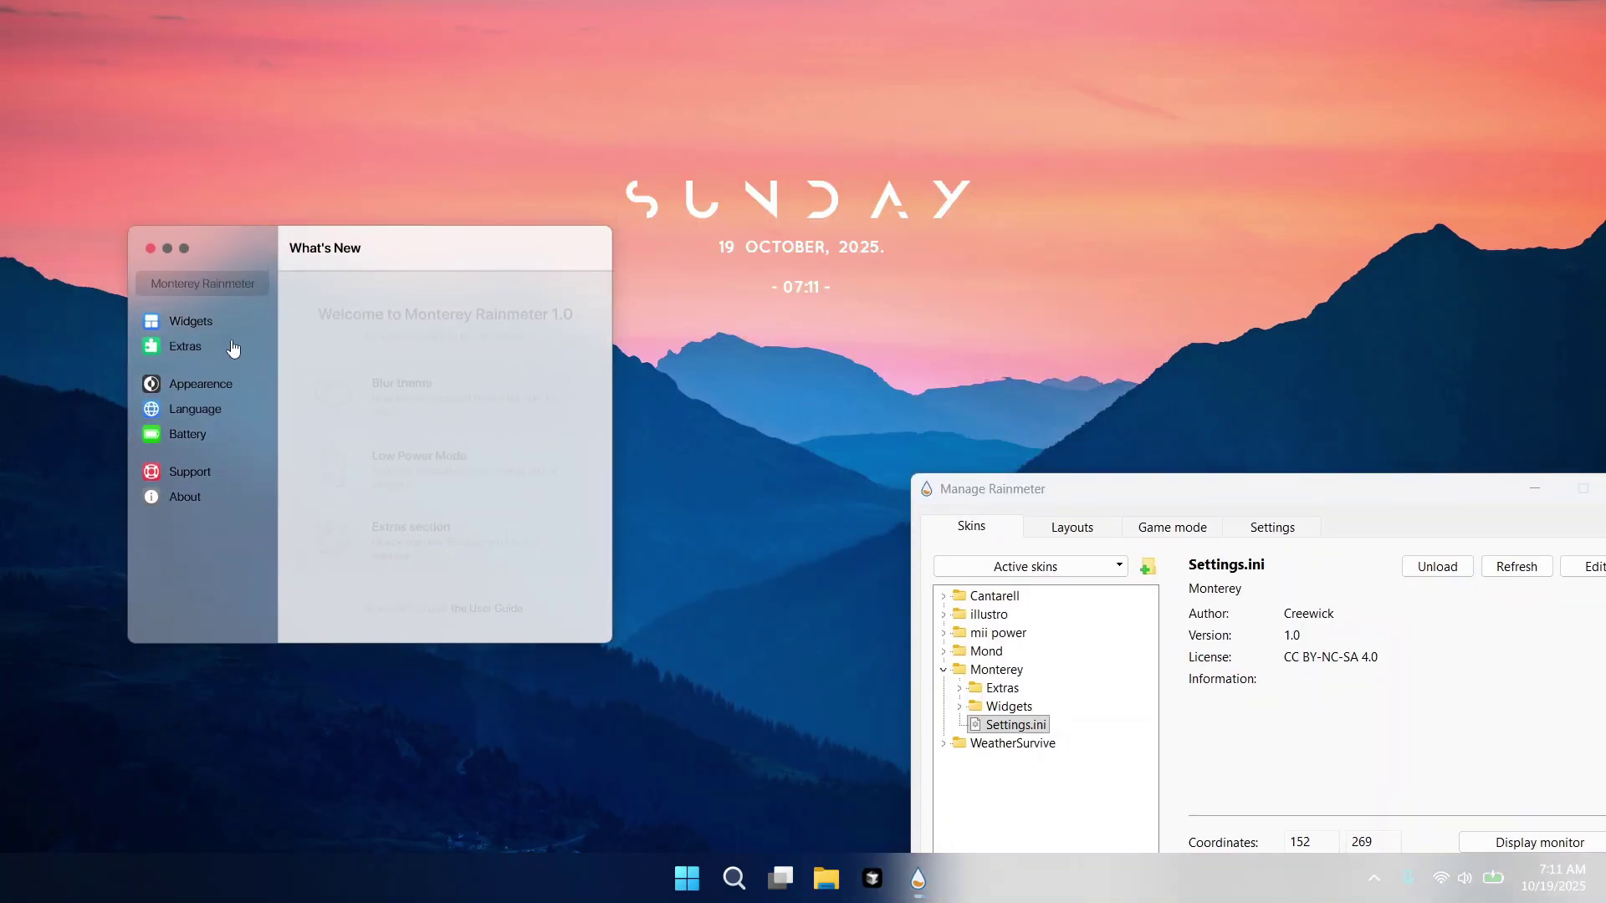
# Enable Monterey's Music widget, dismiss its intro, switch it to the Wide size, and place it below the clock at about 801, 523.
pyautogui.click(192, 323)
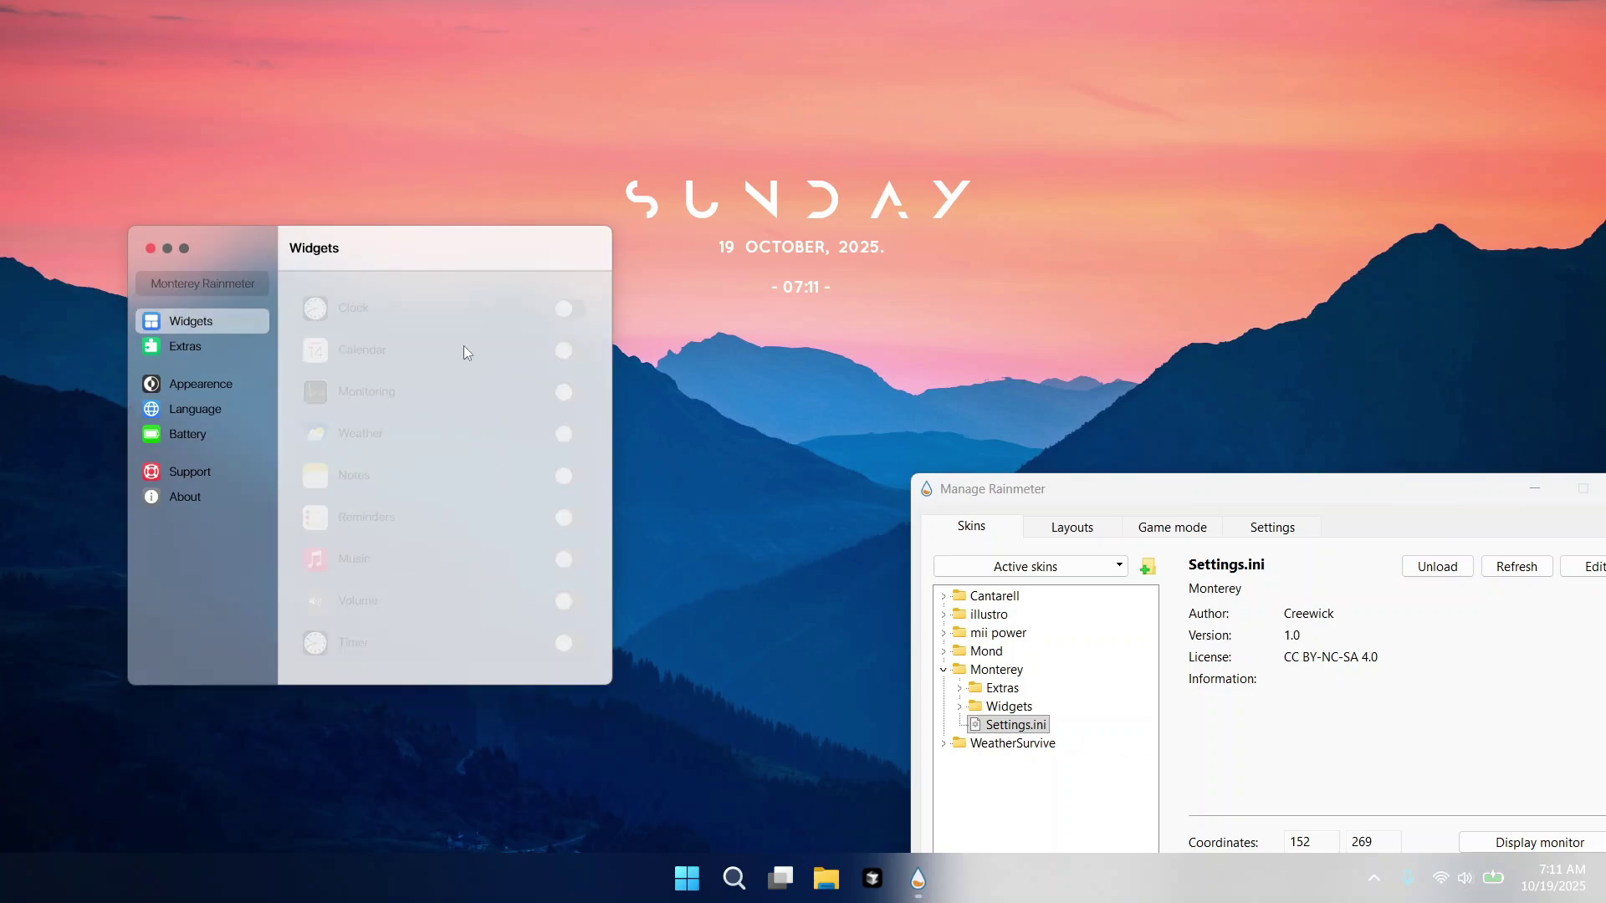
pyautogui.click(570, 568)
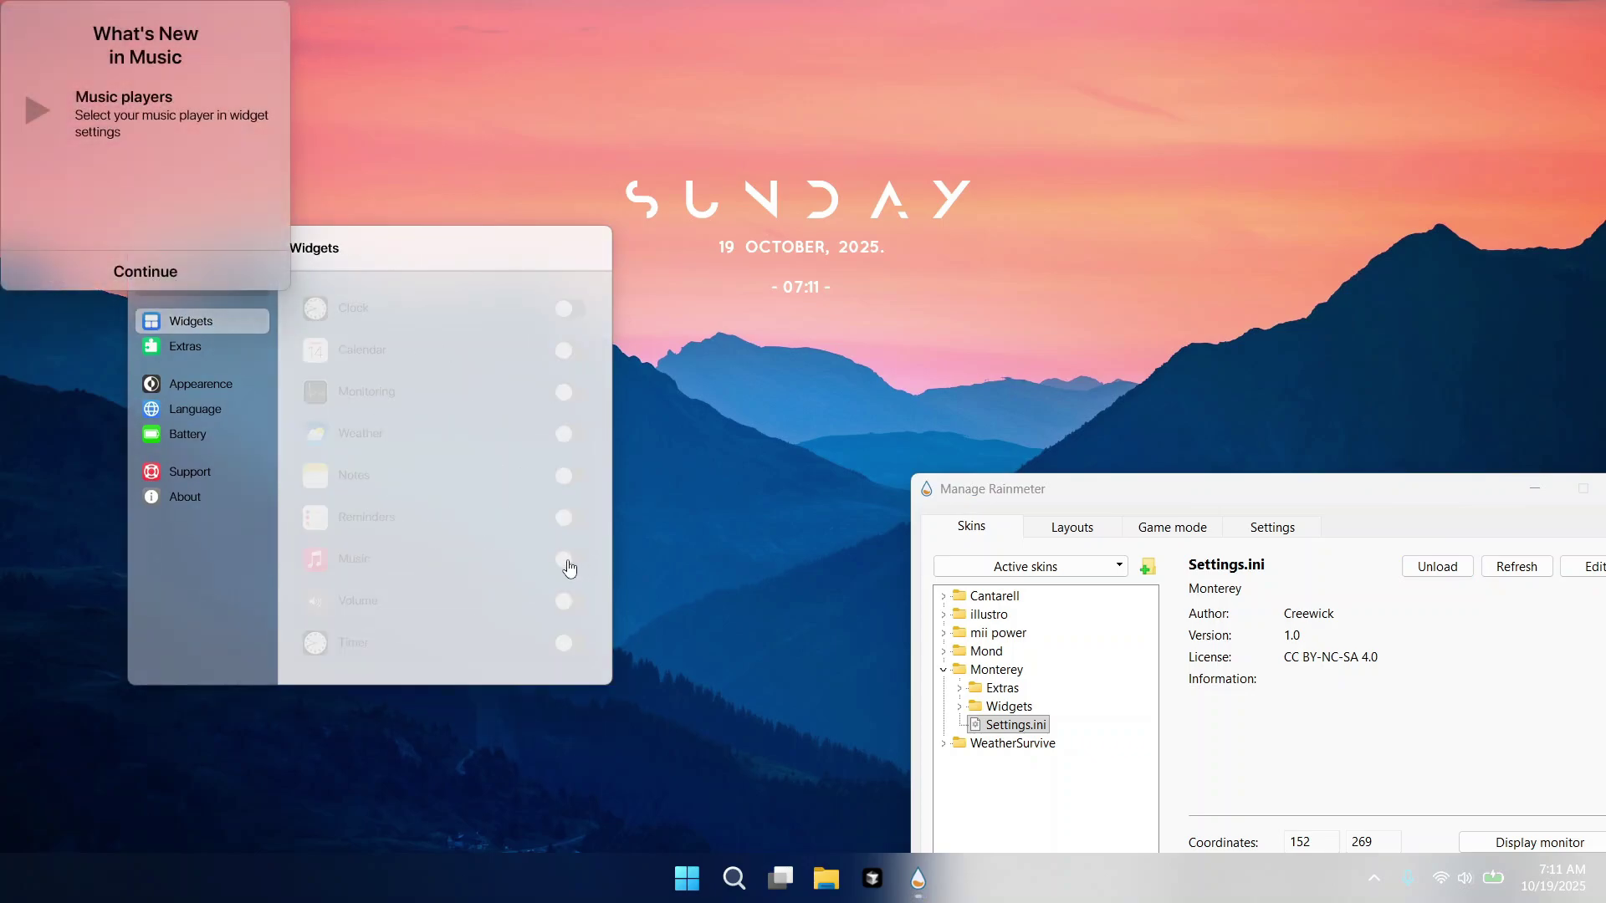
pyautogui.click(128, 272)
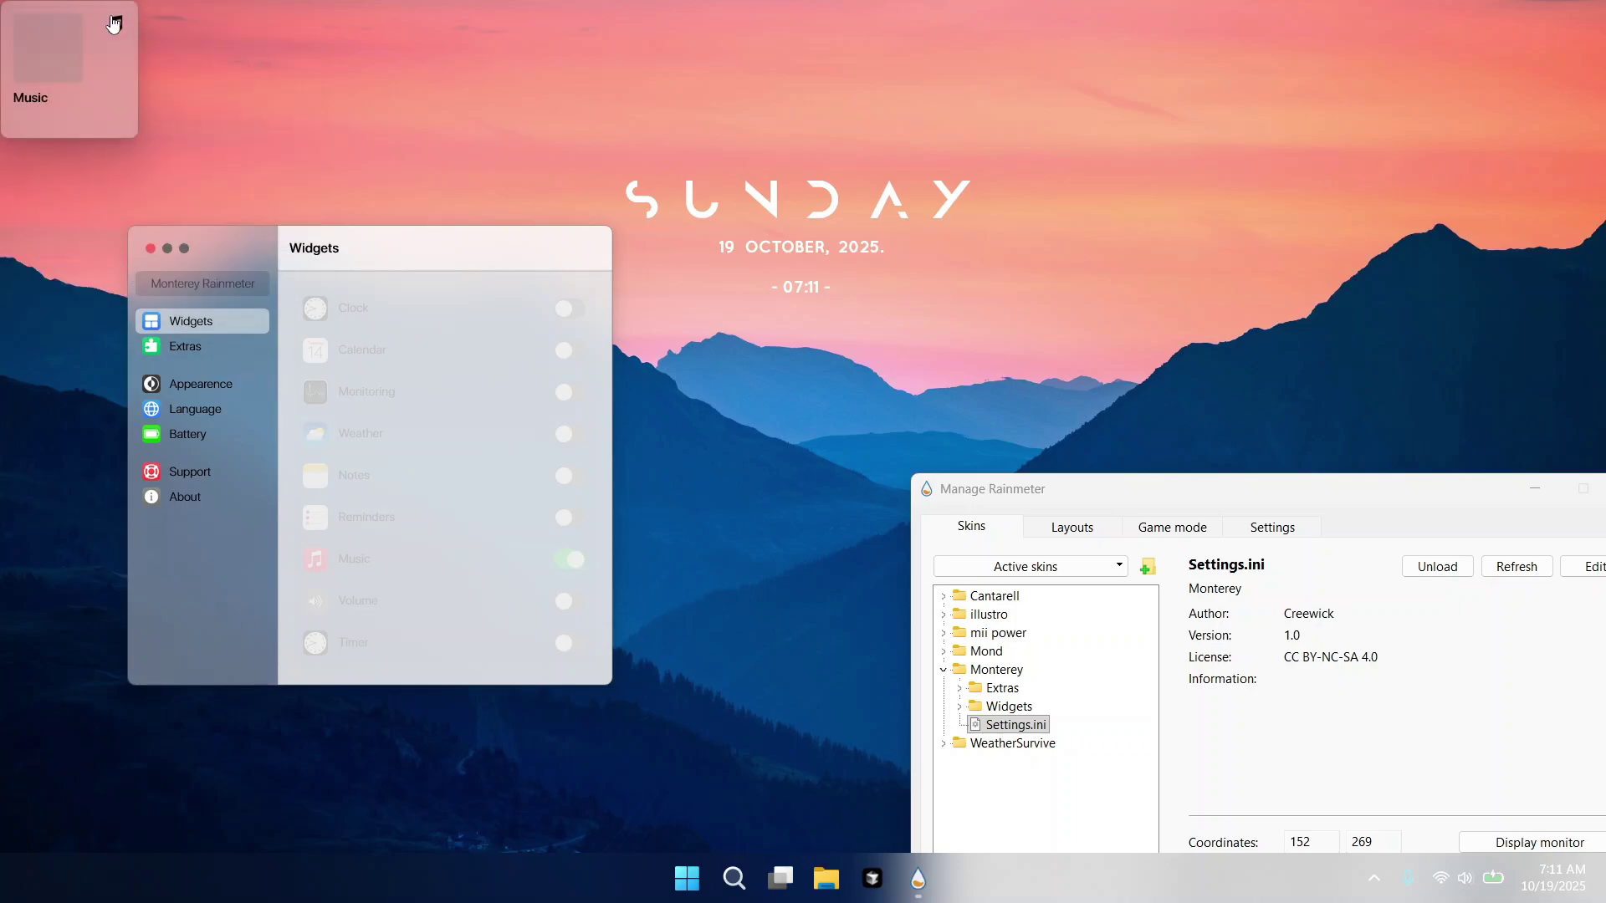
pyautogui.rightClick(114, 22)
pyautogui.click(163, 102)
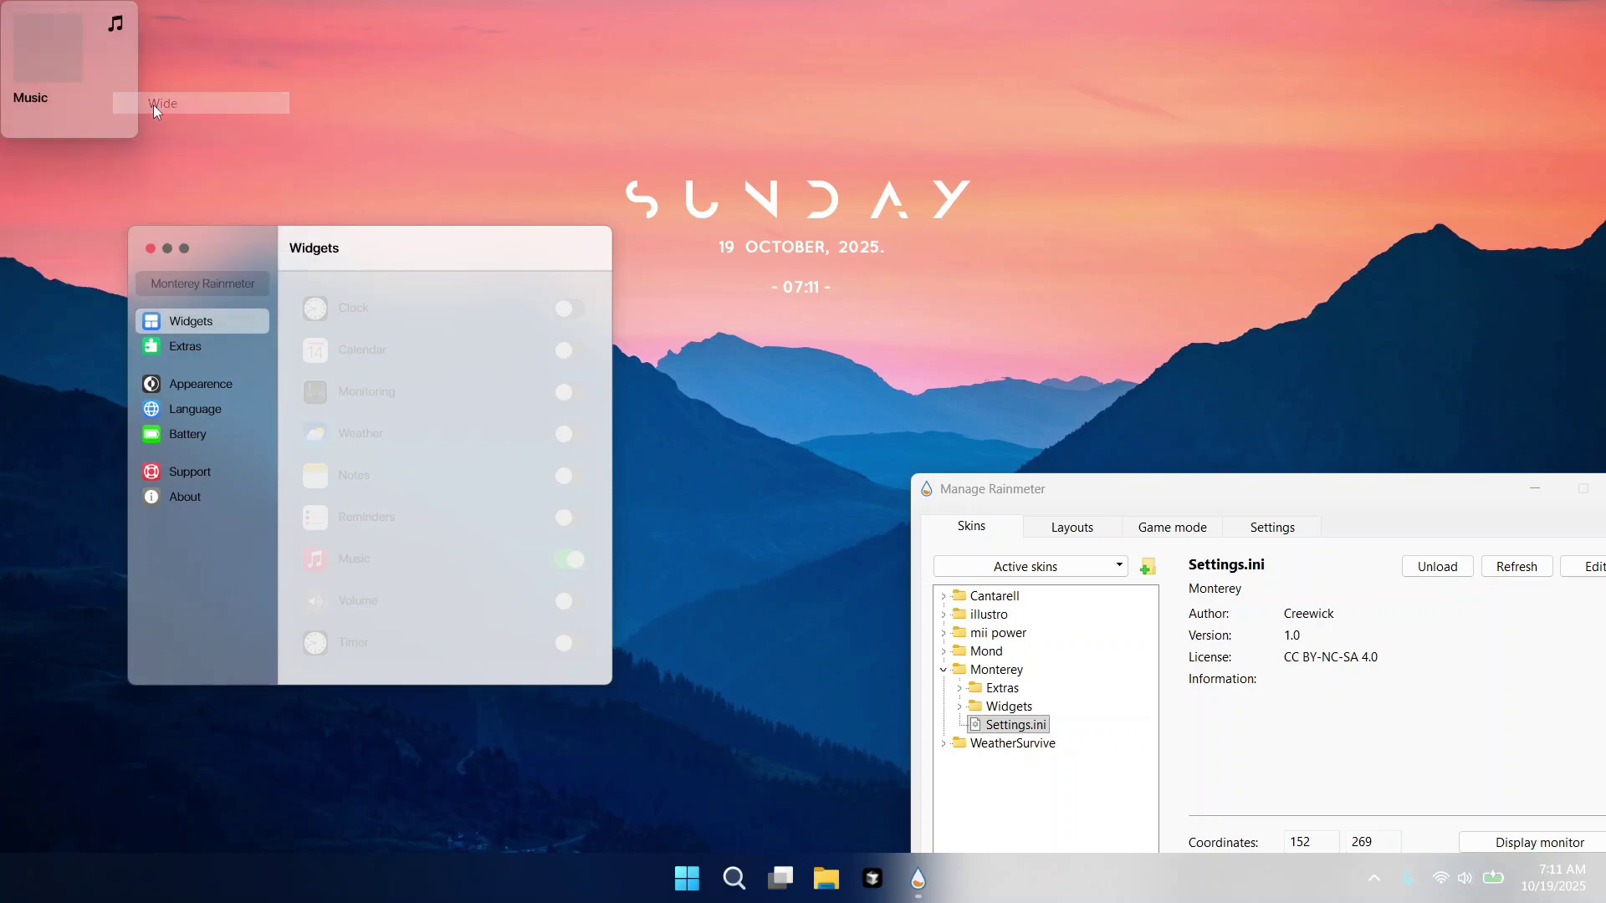
pyautogui.moveTo(159, 52); pyautogui.dragTo(832, 492)
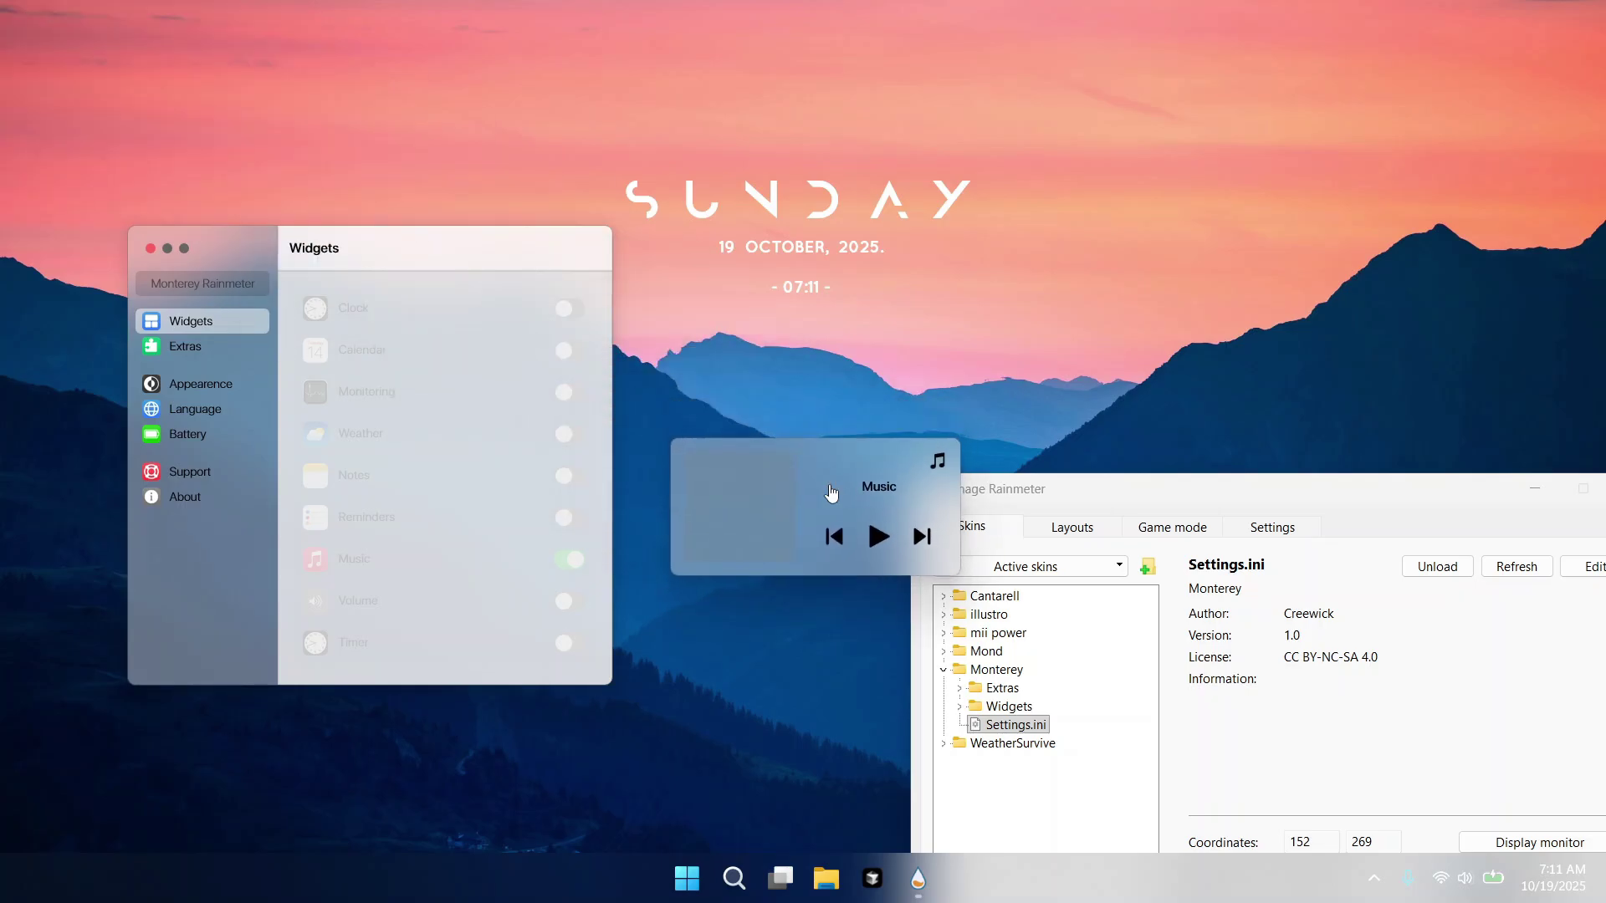
pyautogui.moveTo(1062, 498); pyautogui.dragTo(633, 179)
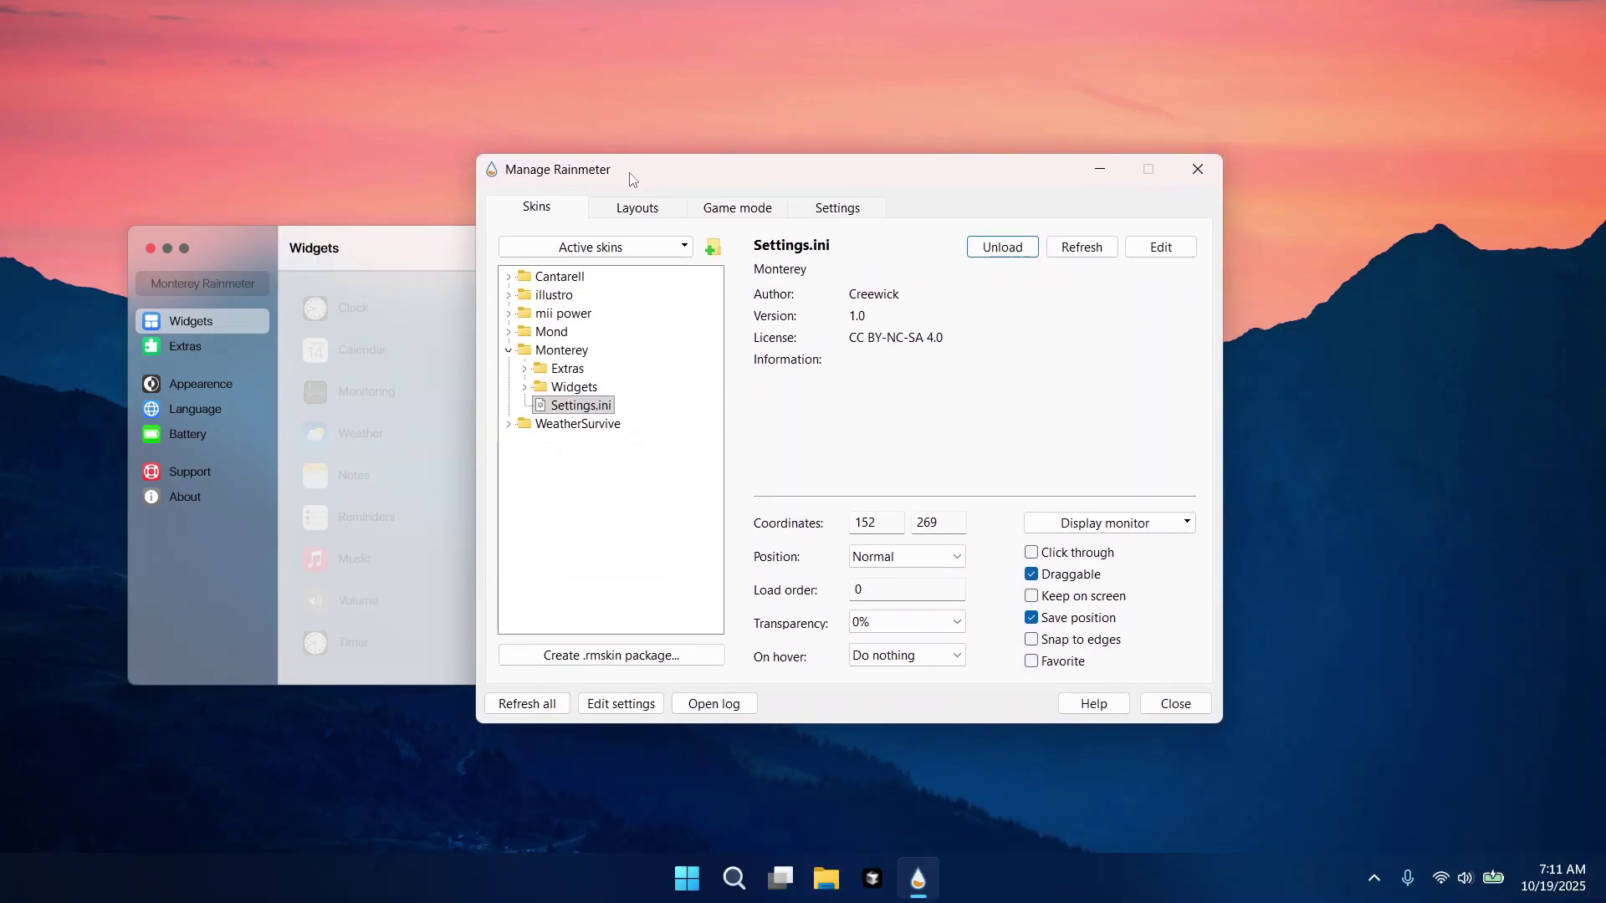
pyautogui.rightClick(562, 358)
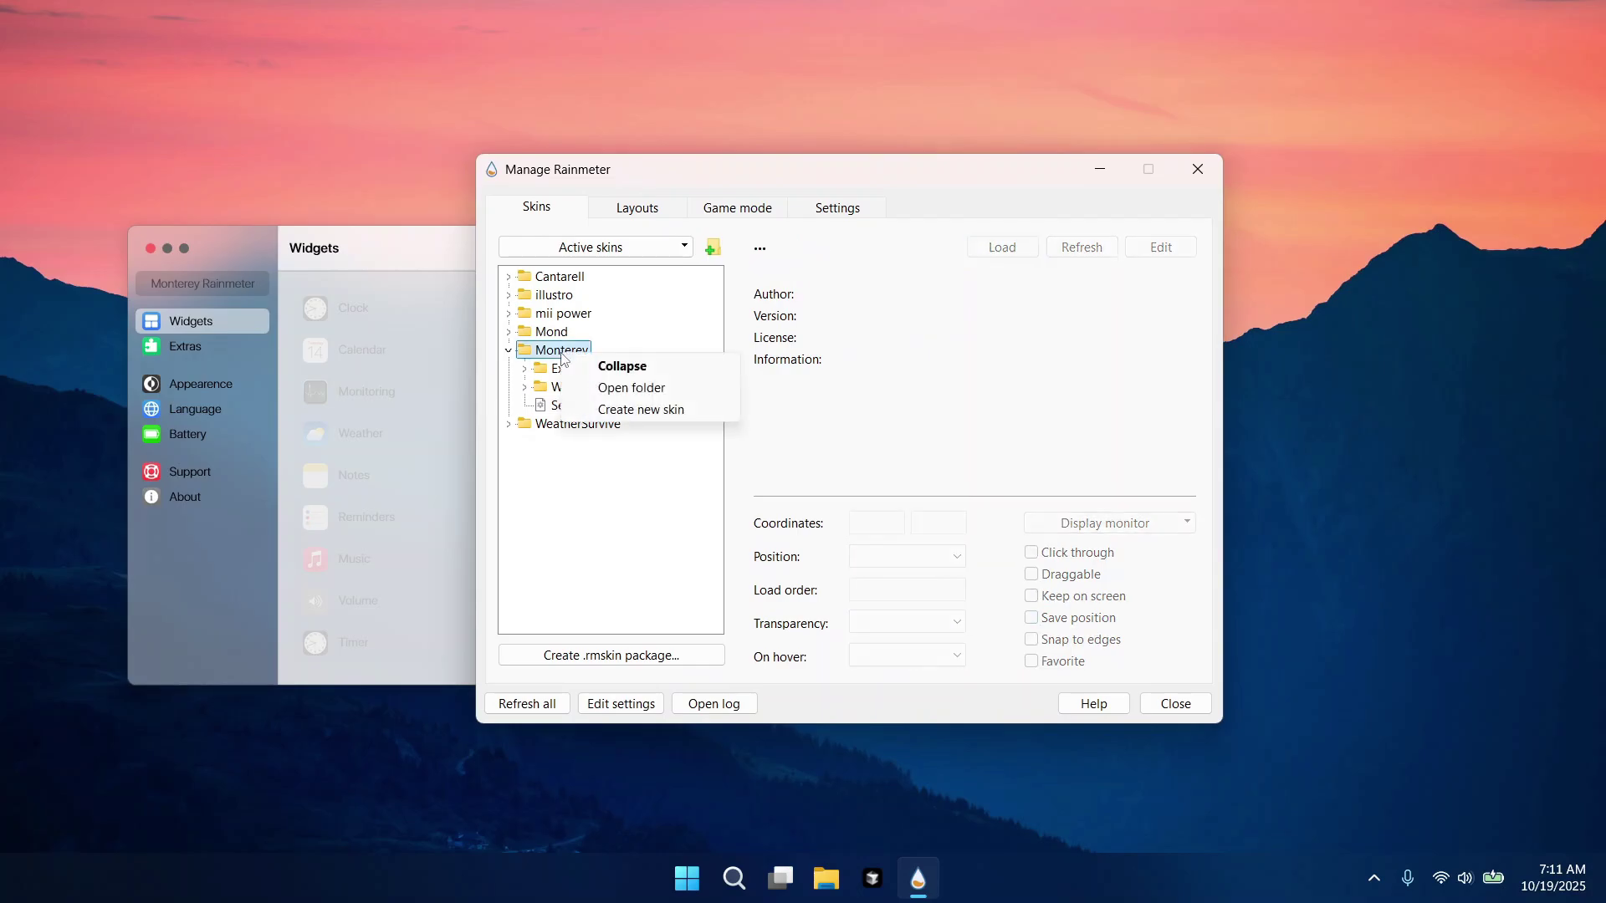
pyautogui.click(606, 387)
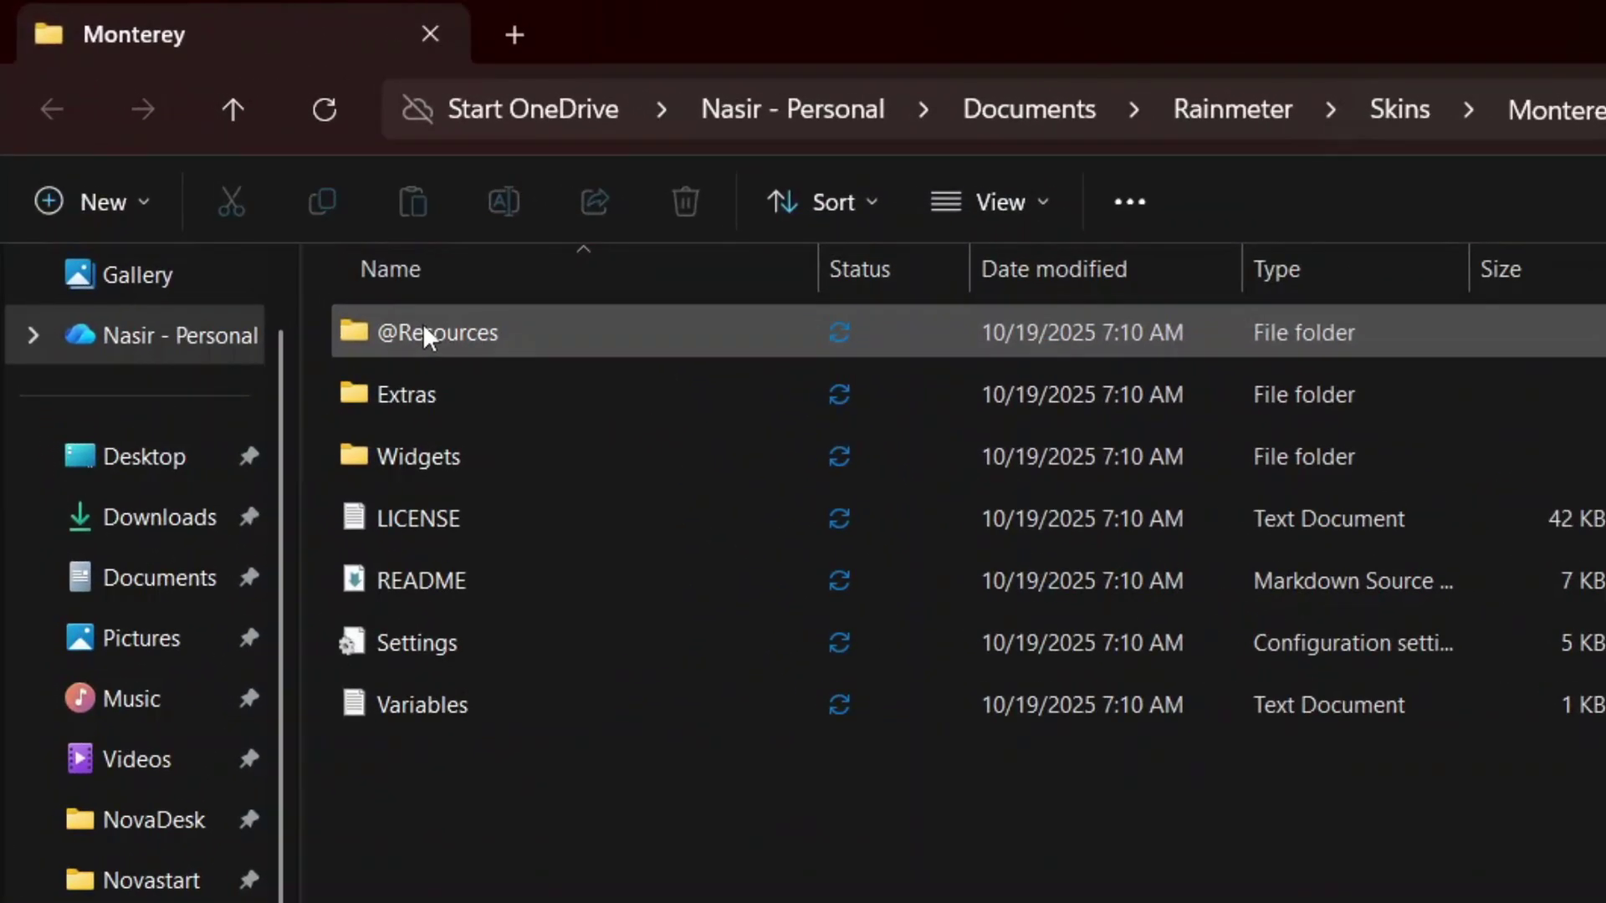
pyautogui.doubleClick(423, 326)
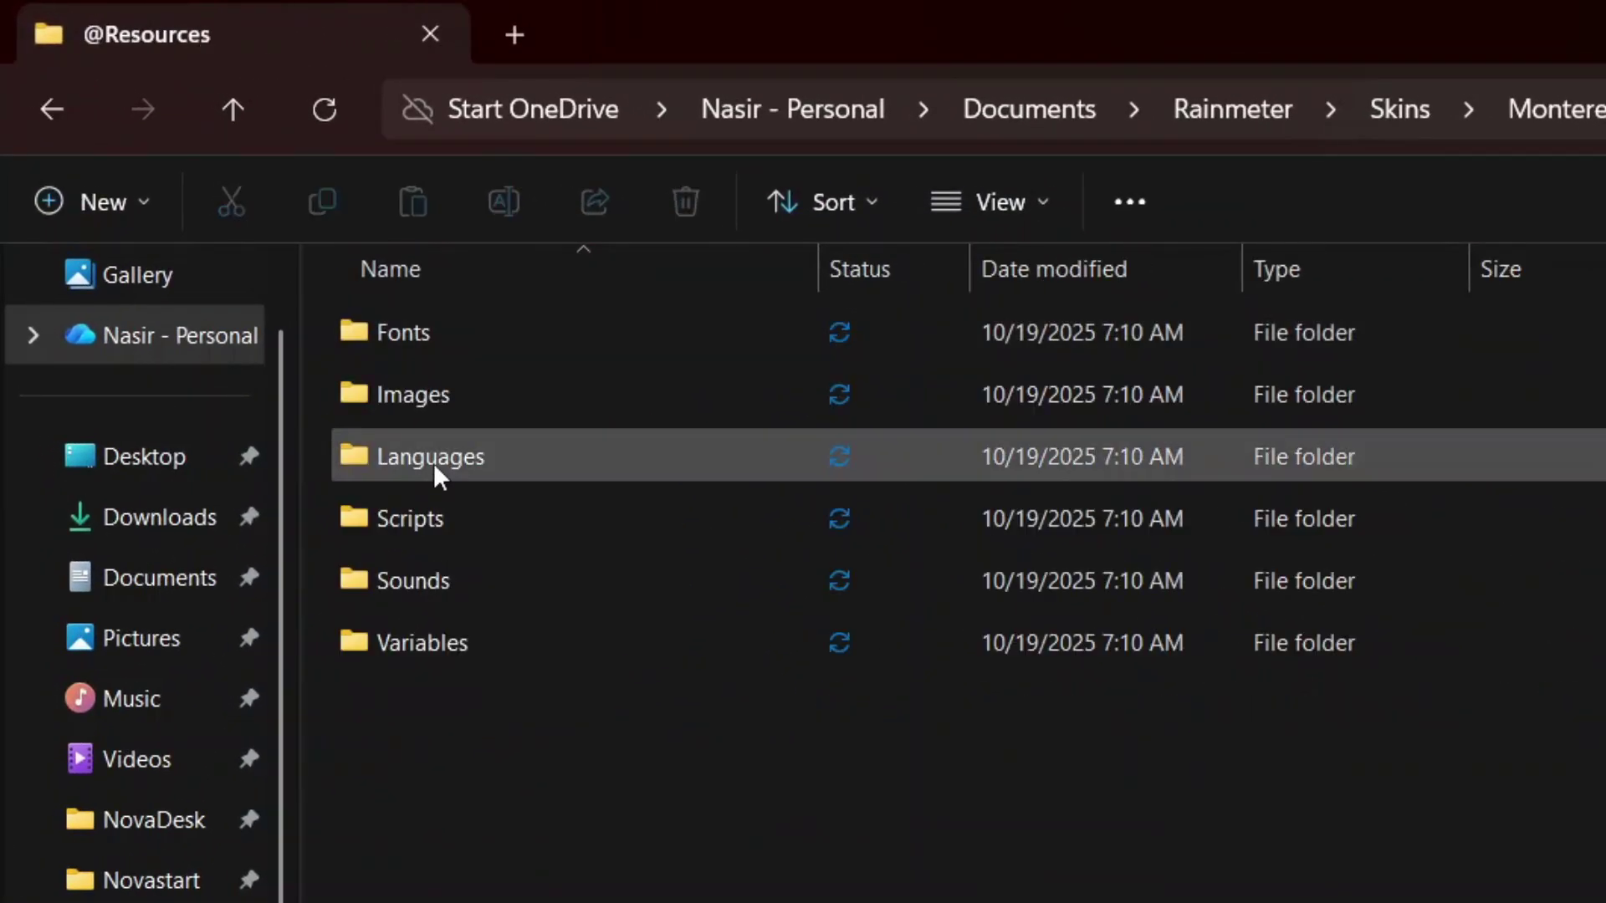
pyautogui.doubleClick(454, 520)
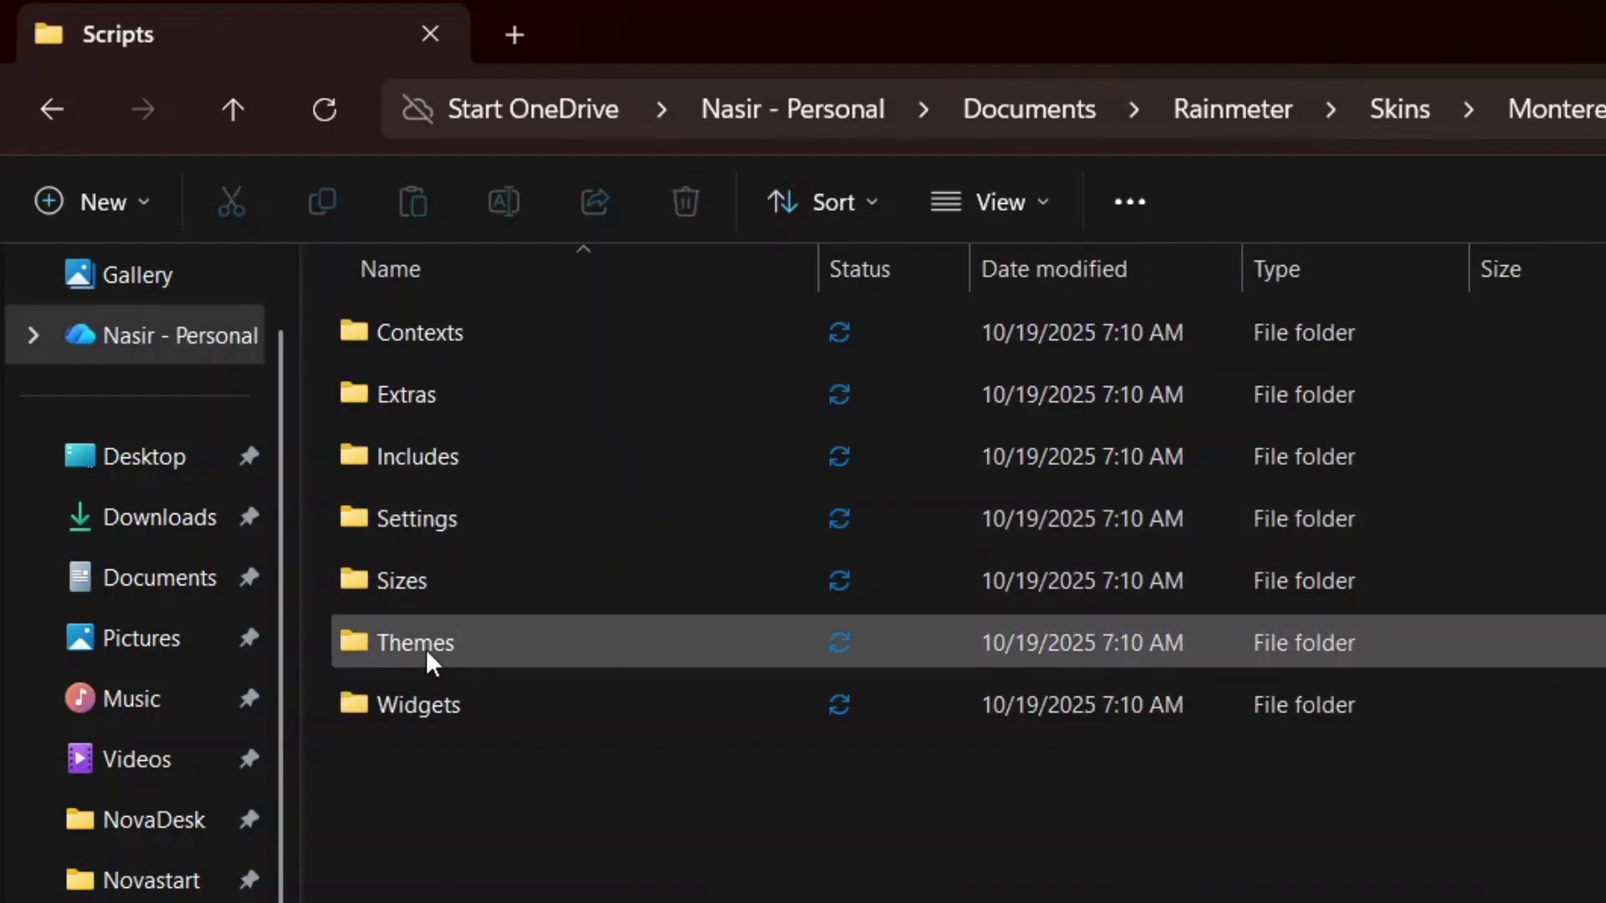
pyautogui.doubleClick(425, 649)
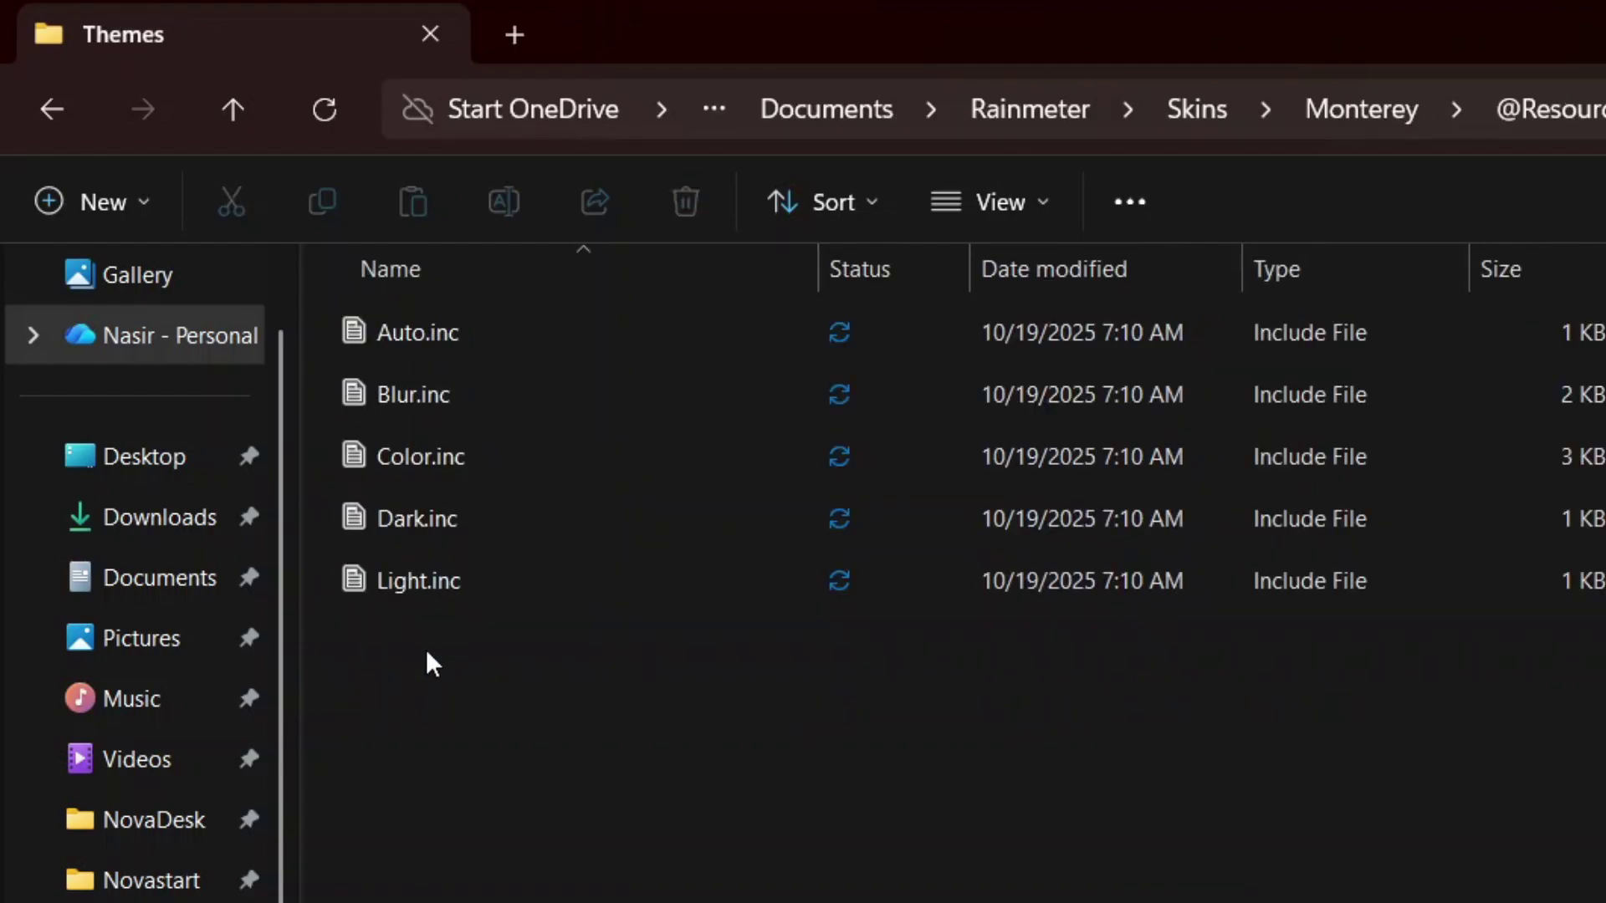
# Open Blur.inc from the Themes folder in Notepad.
pyautogui.click(407, 388)
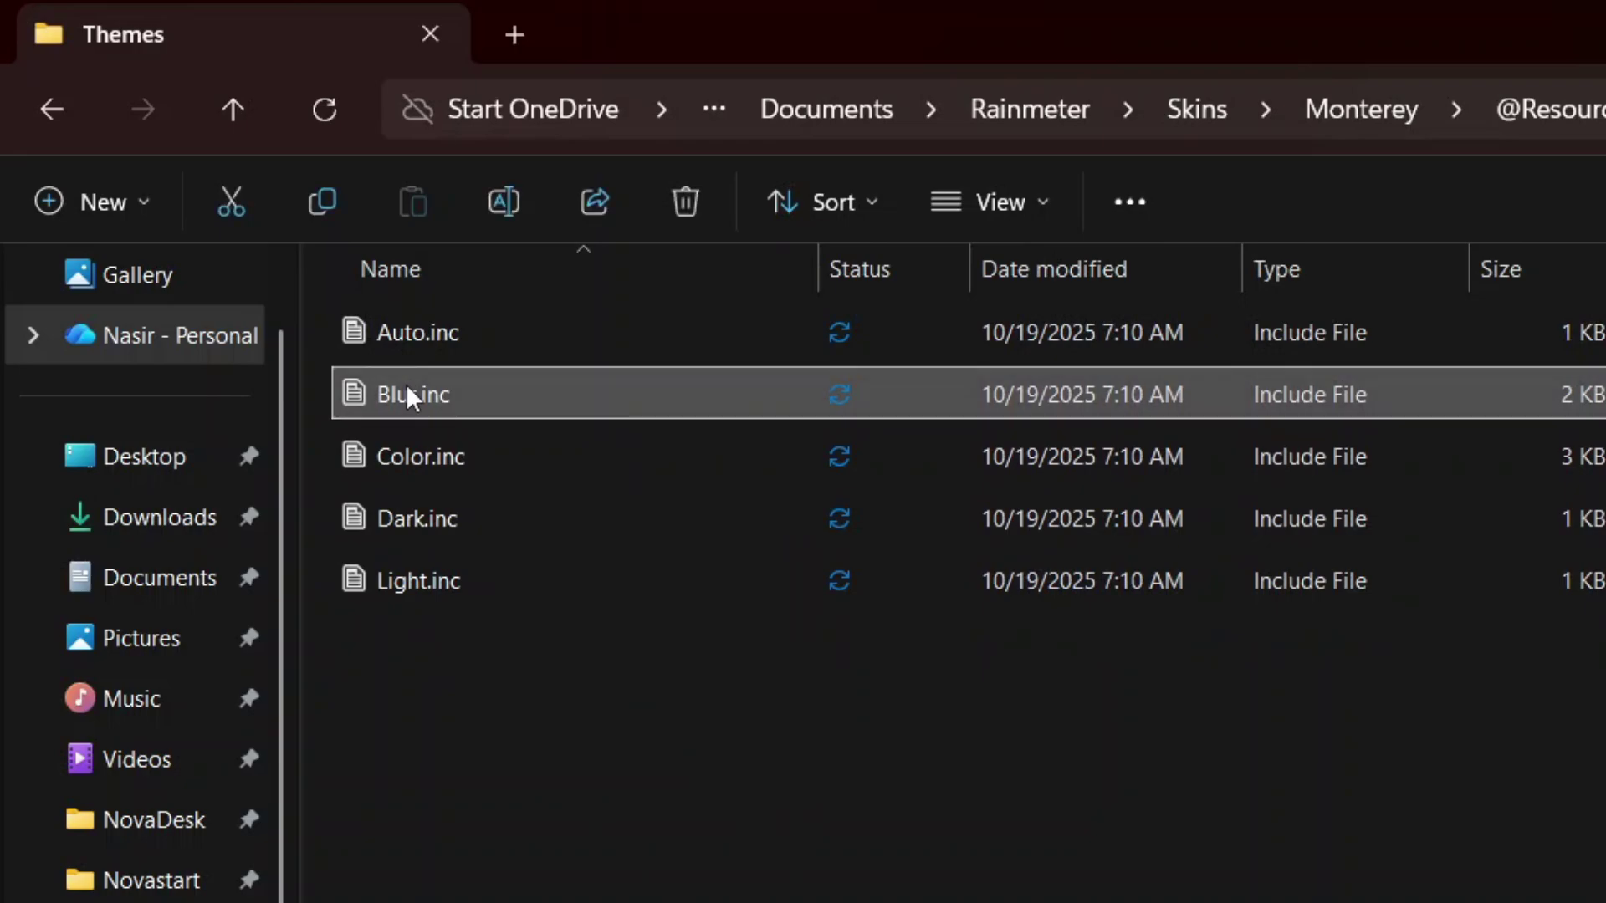
pyautogui.rightClick(407, 389)
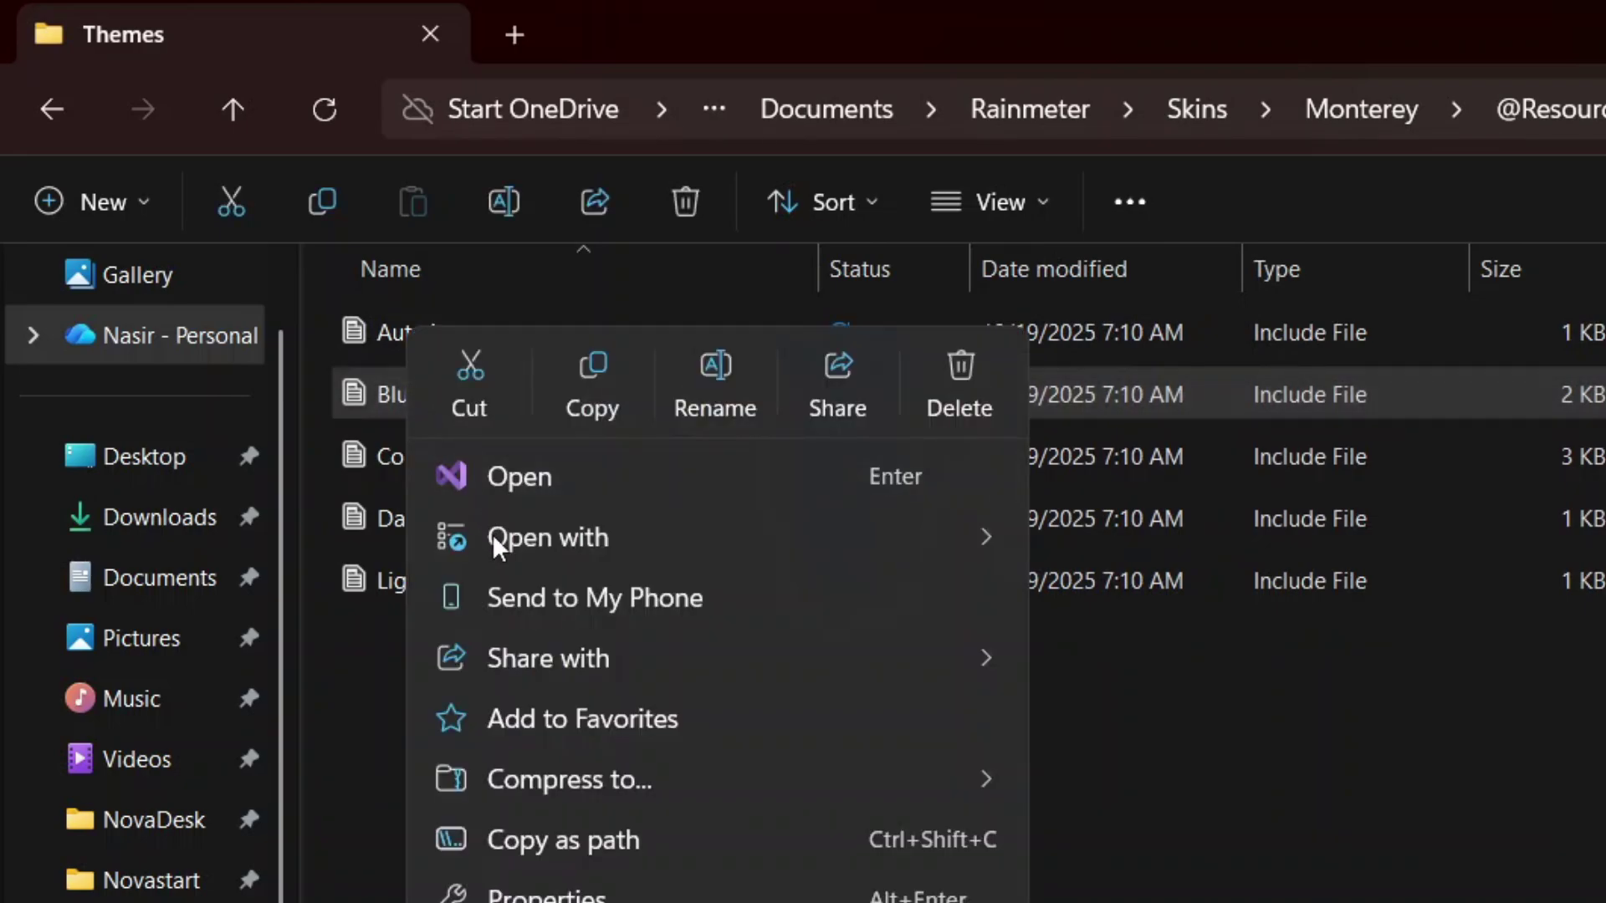
pyautogui.moveTo(496, 547)
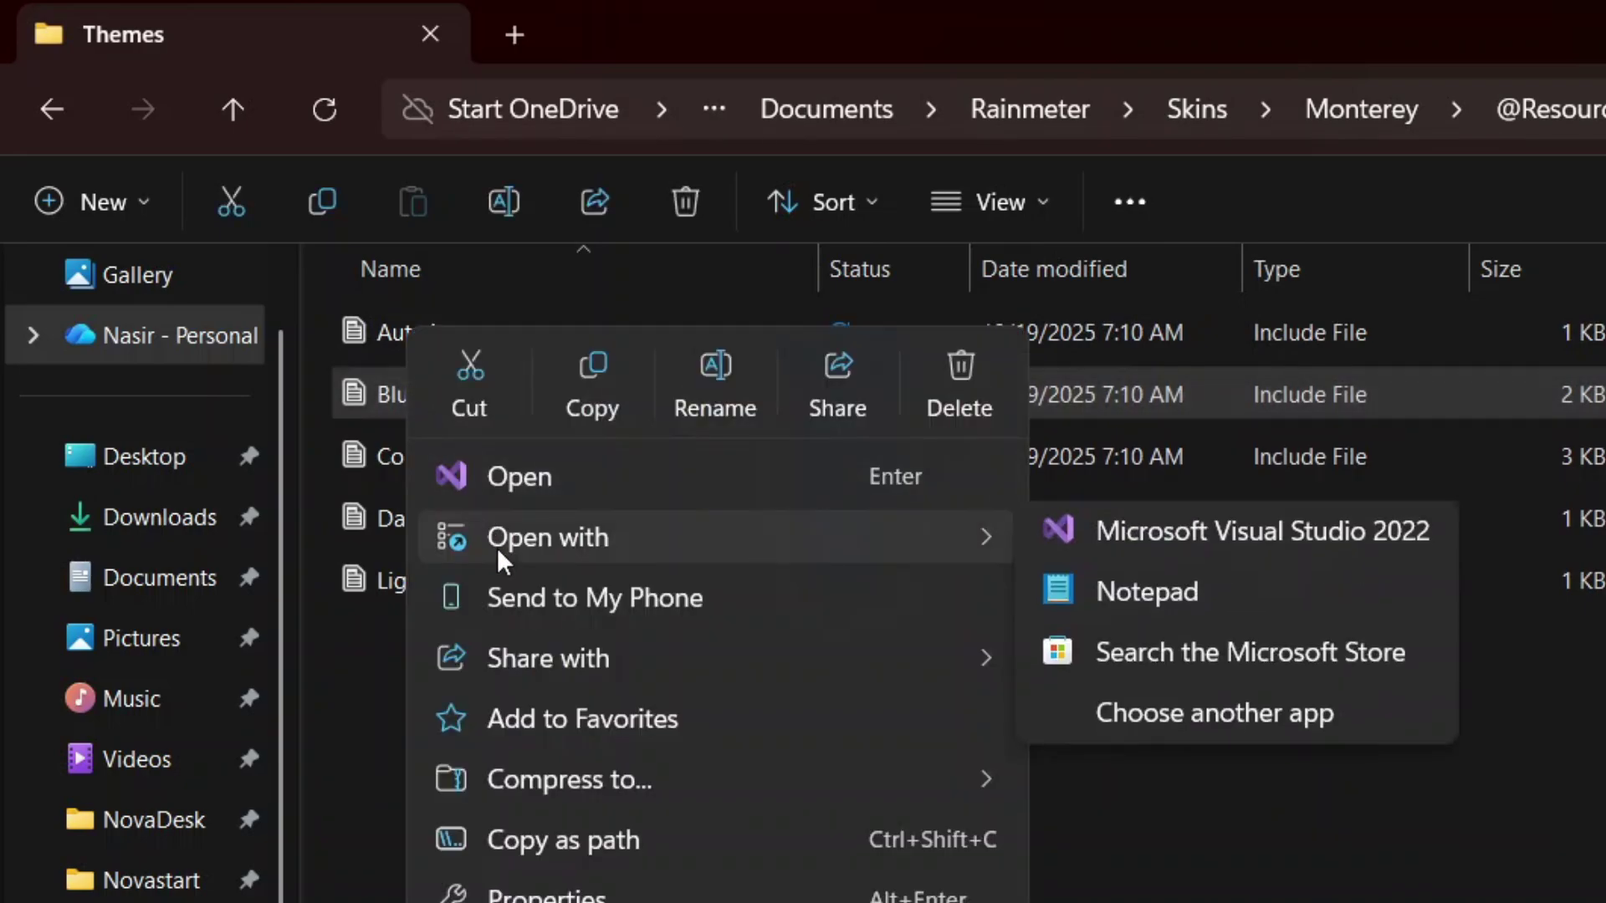
pyautogui.click(1079, 602)
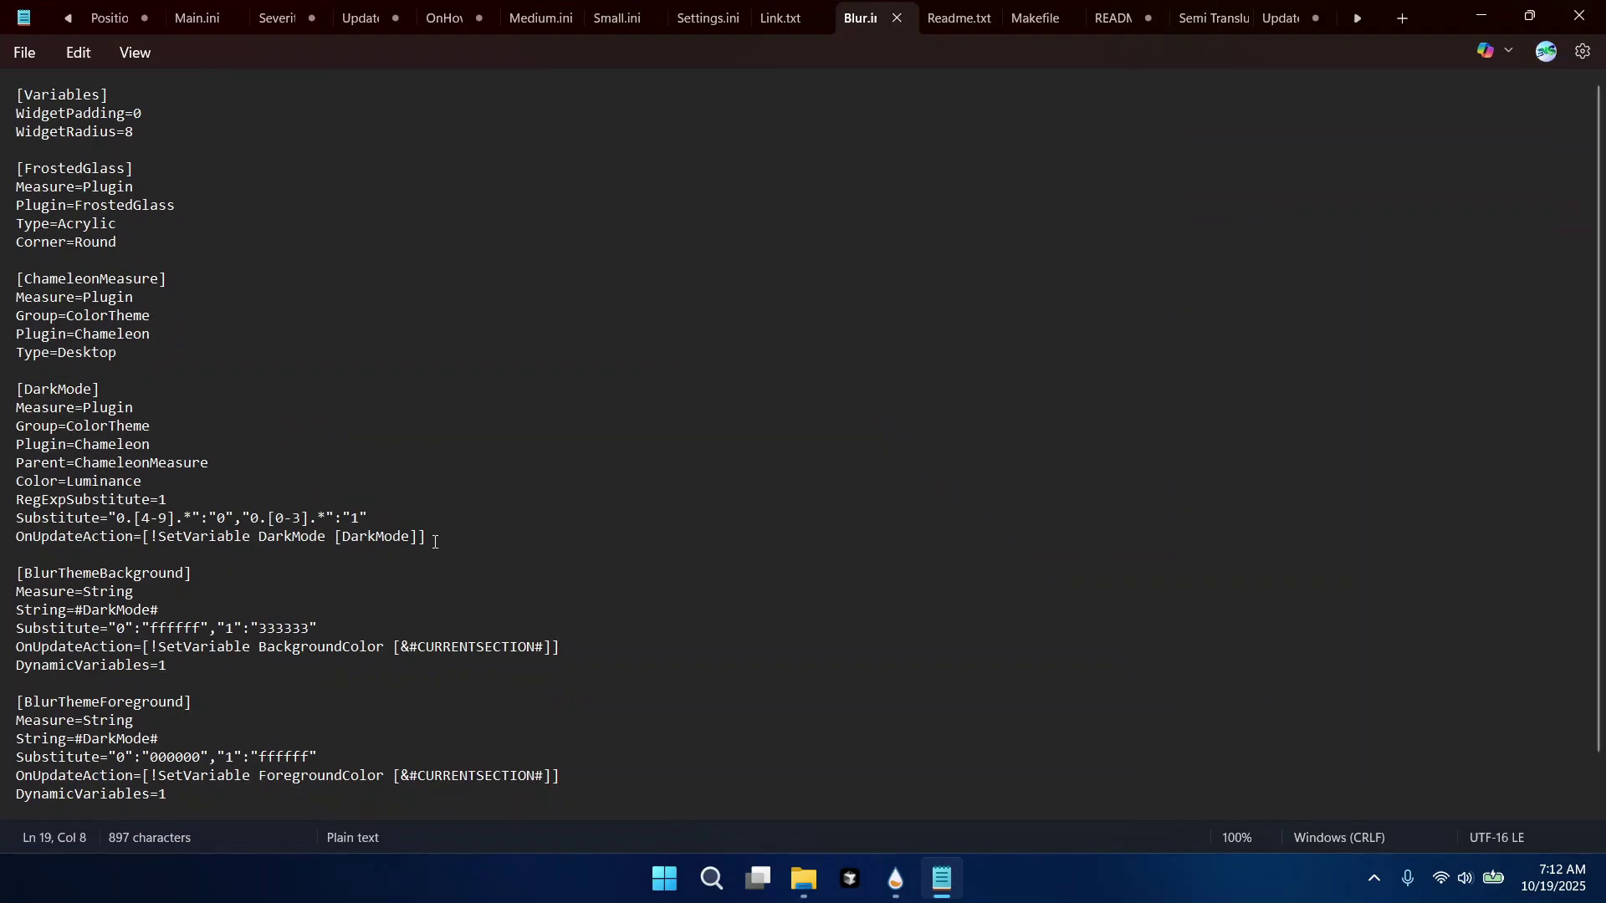
# In the [DarkMode] section, replace everything from the Measure value through the Substitute line with Measure=Calc and Formula=1, keeping OnUpdateAction.
pyautogui.press('Down')
pyautogui.press('Down')
pyautogui.press('End')
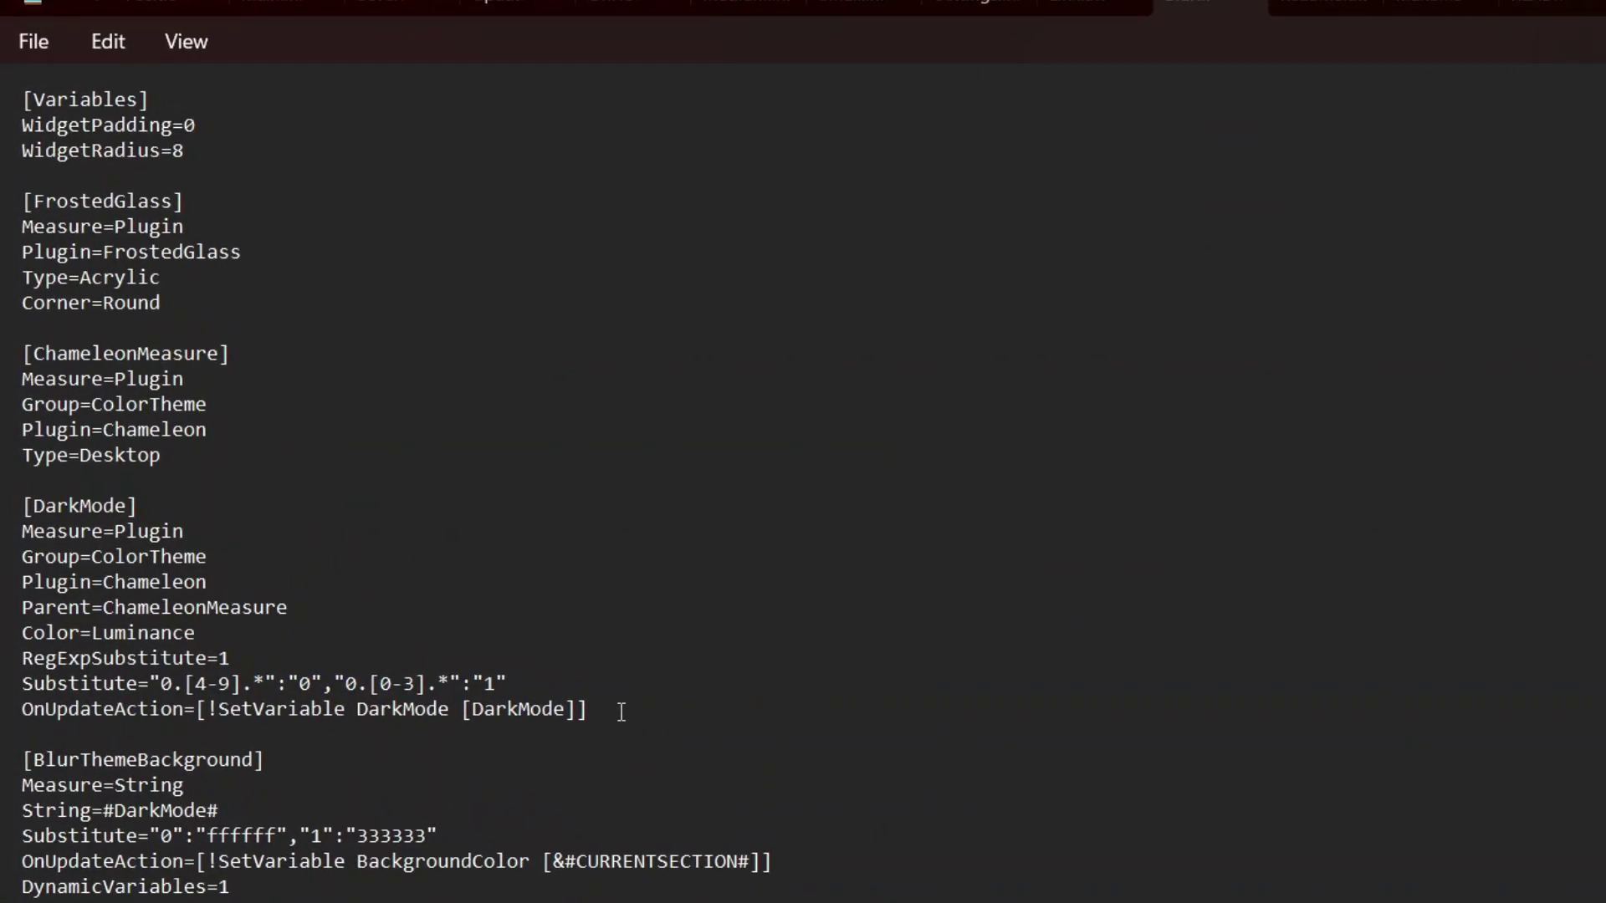
pyautogui.moveTo(547, 682); pyautogui.dragTo(119, 532)
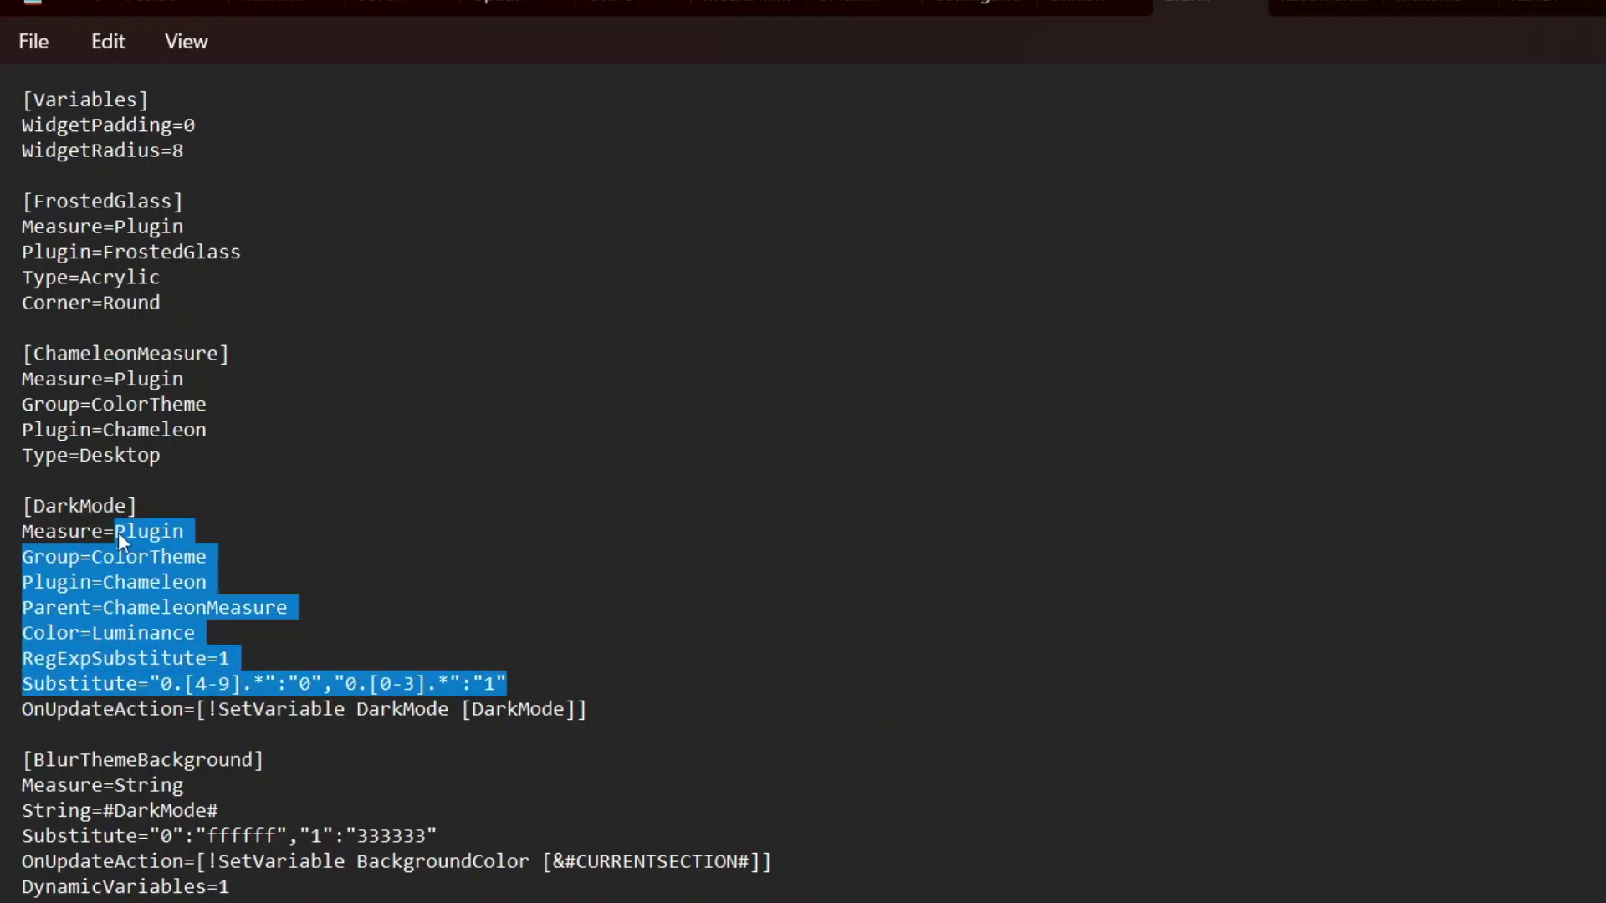
pyautogui.rightClick(118, 531)
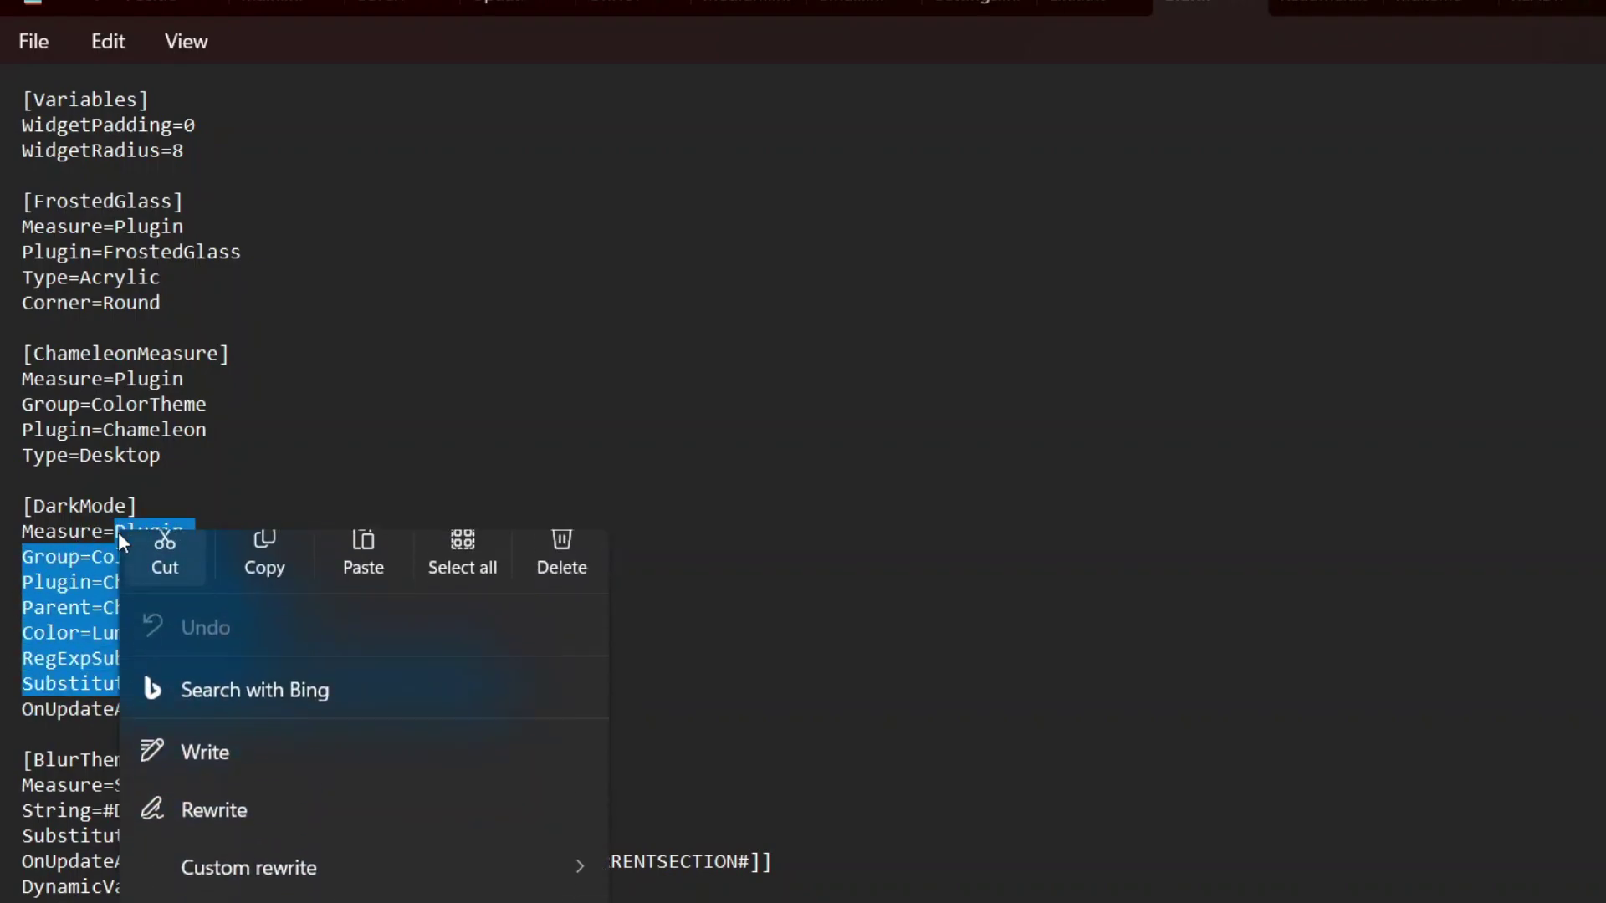
pyautogui.click(144, 571)
pyautogui.write('Calc')
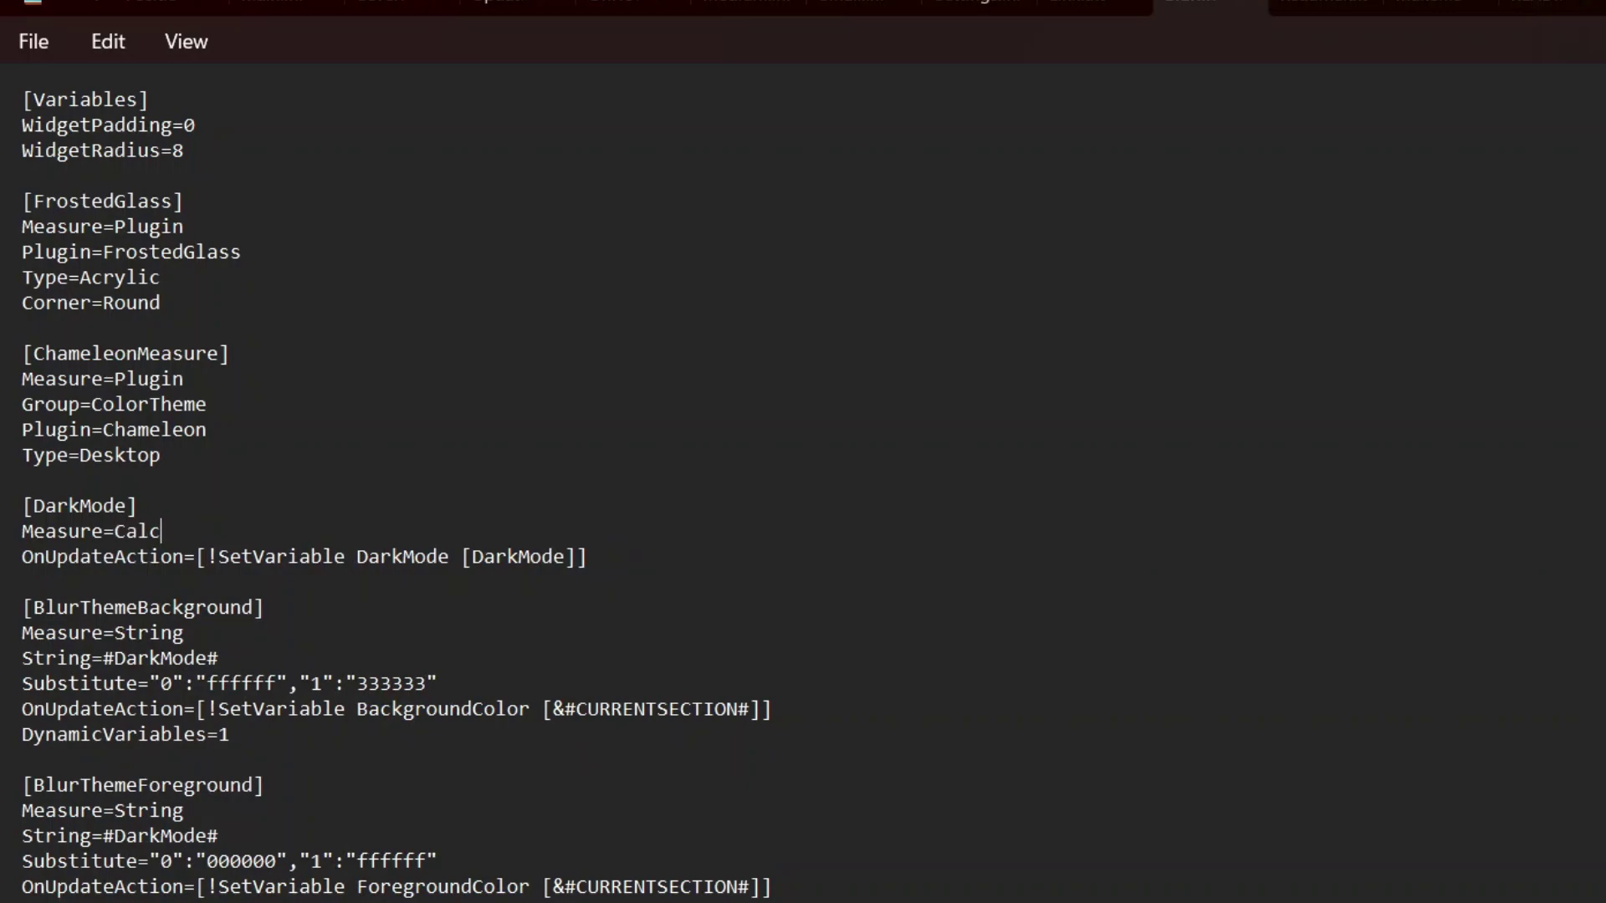
pyautogui.press('Return')
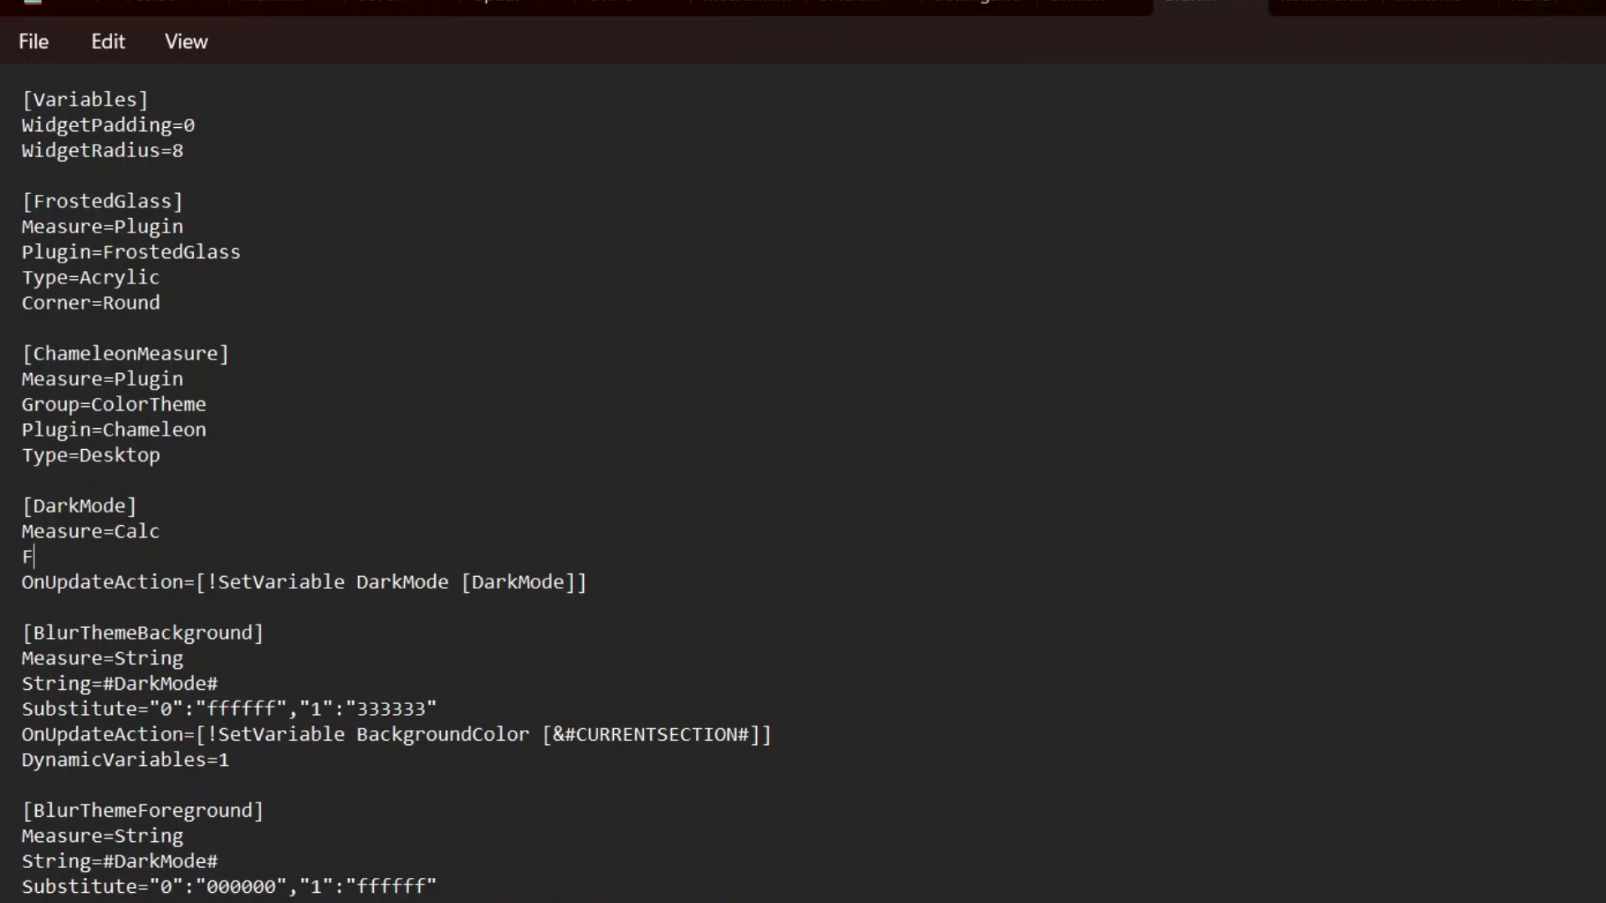
pyautogui.write('Formula=1')
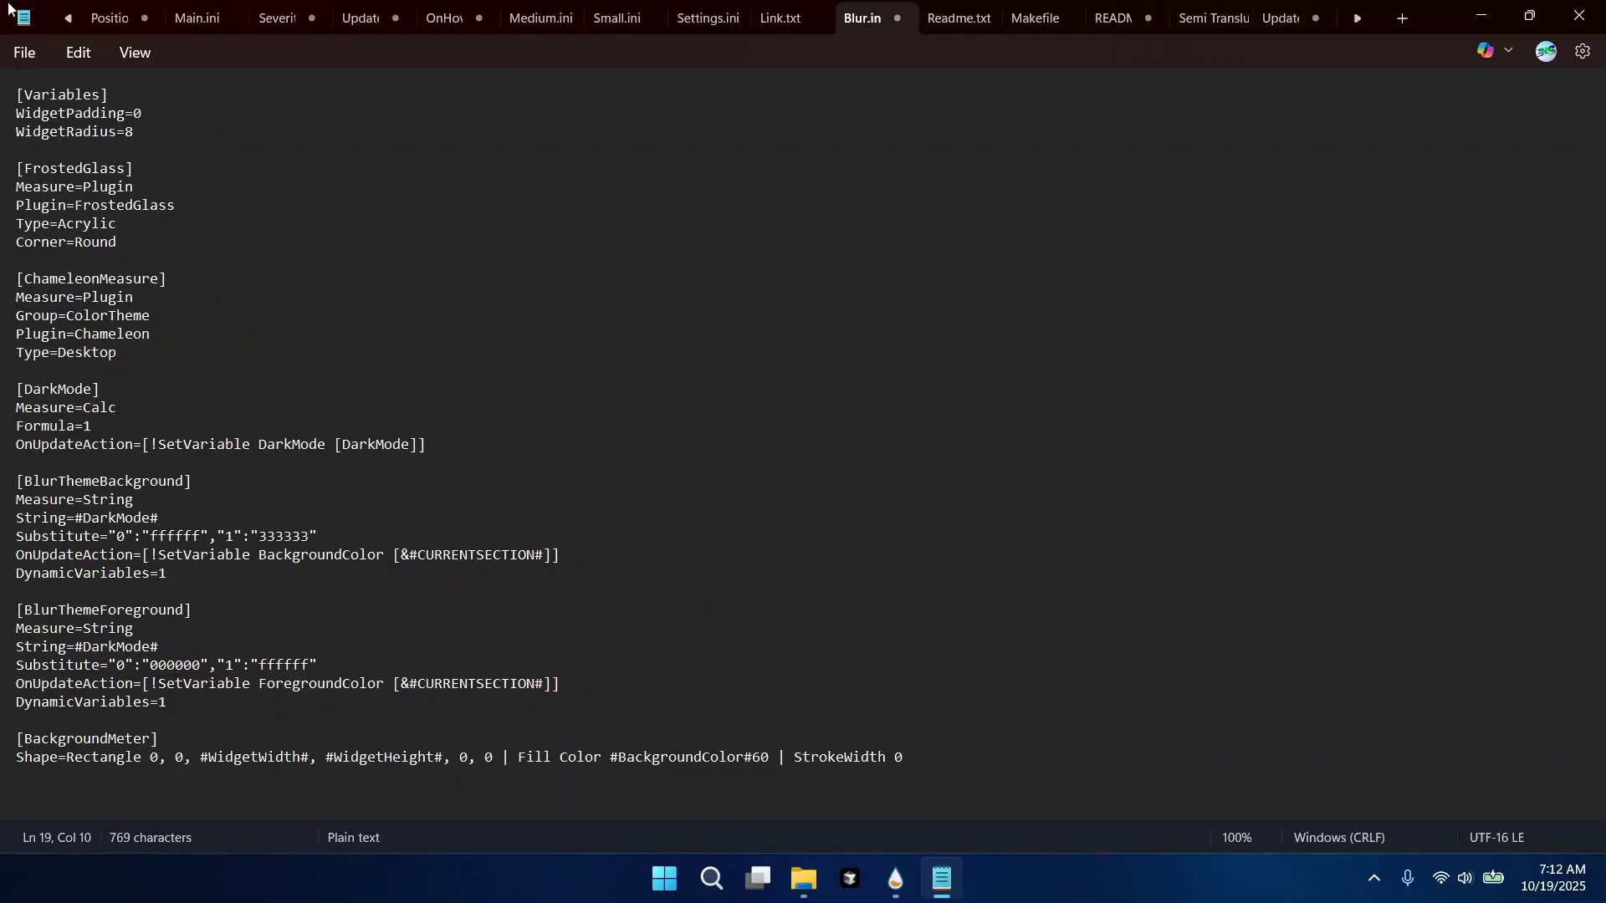
# Save Blur.inc, and close Notepad and File Explorer.
pyautogui.click(25, 52)
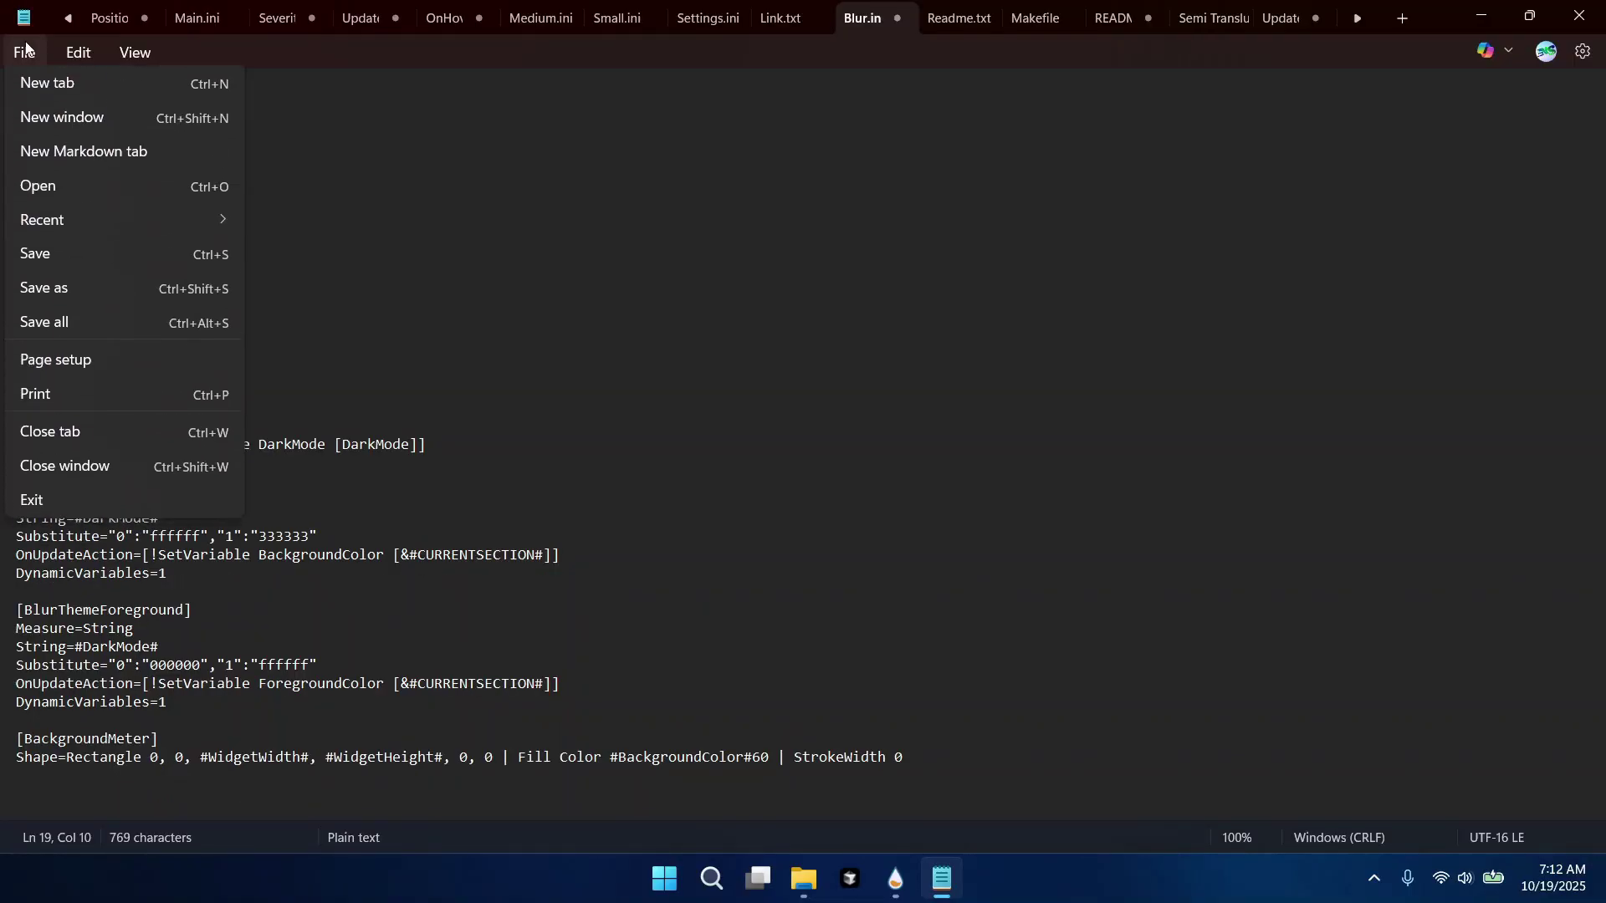
pyautogui.click(57, 255)
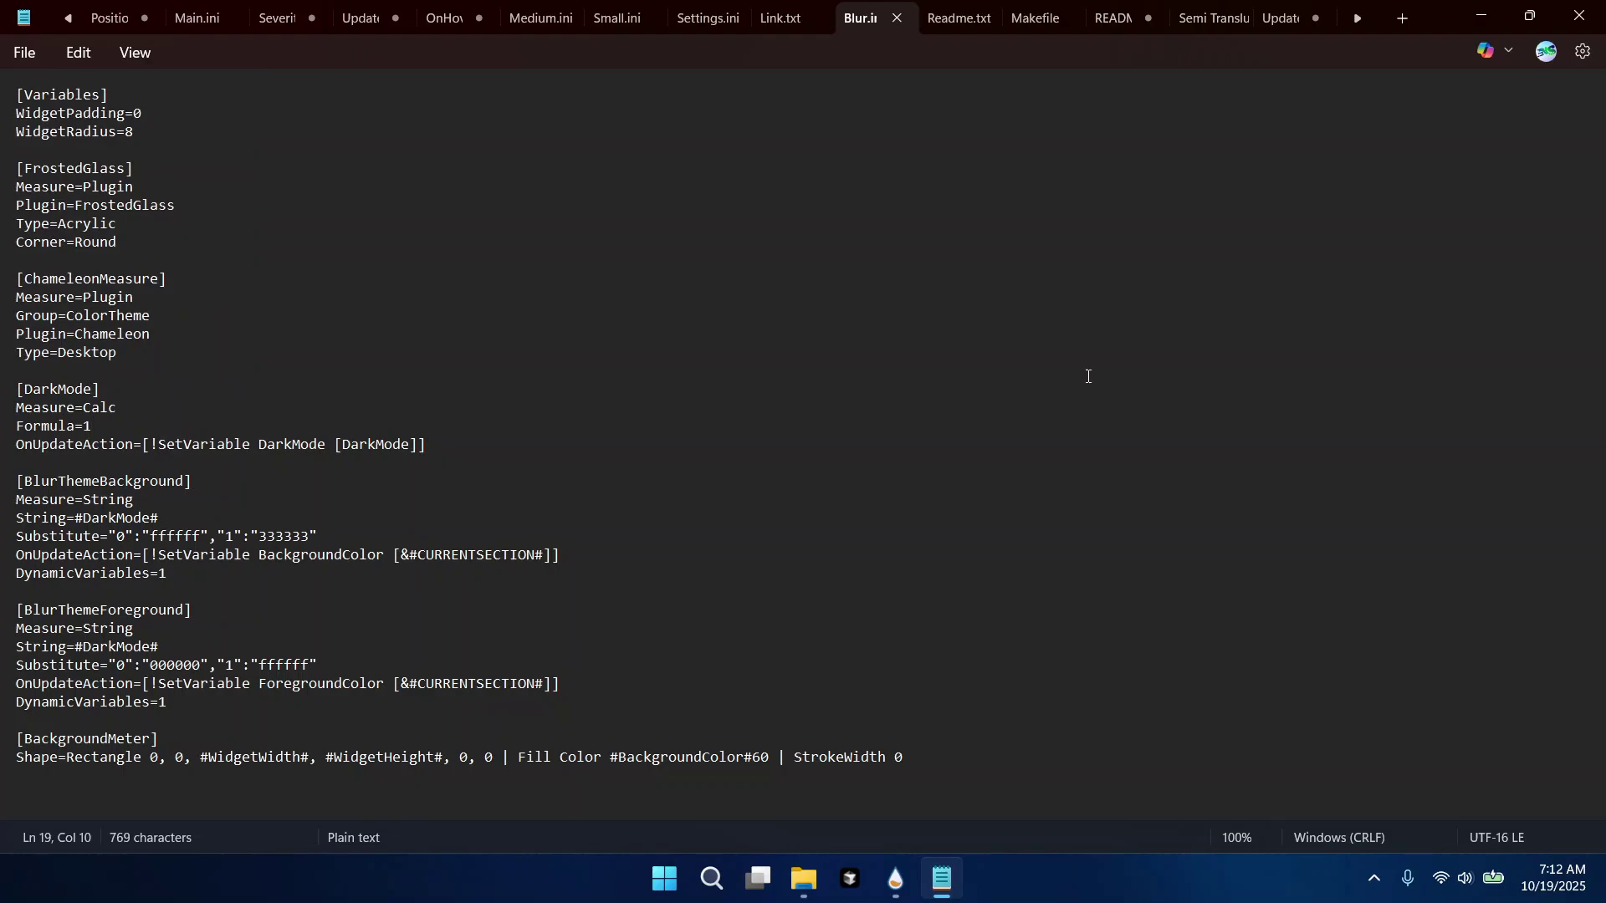
pyautogui.click(1577, 8)
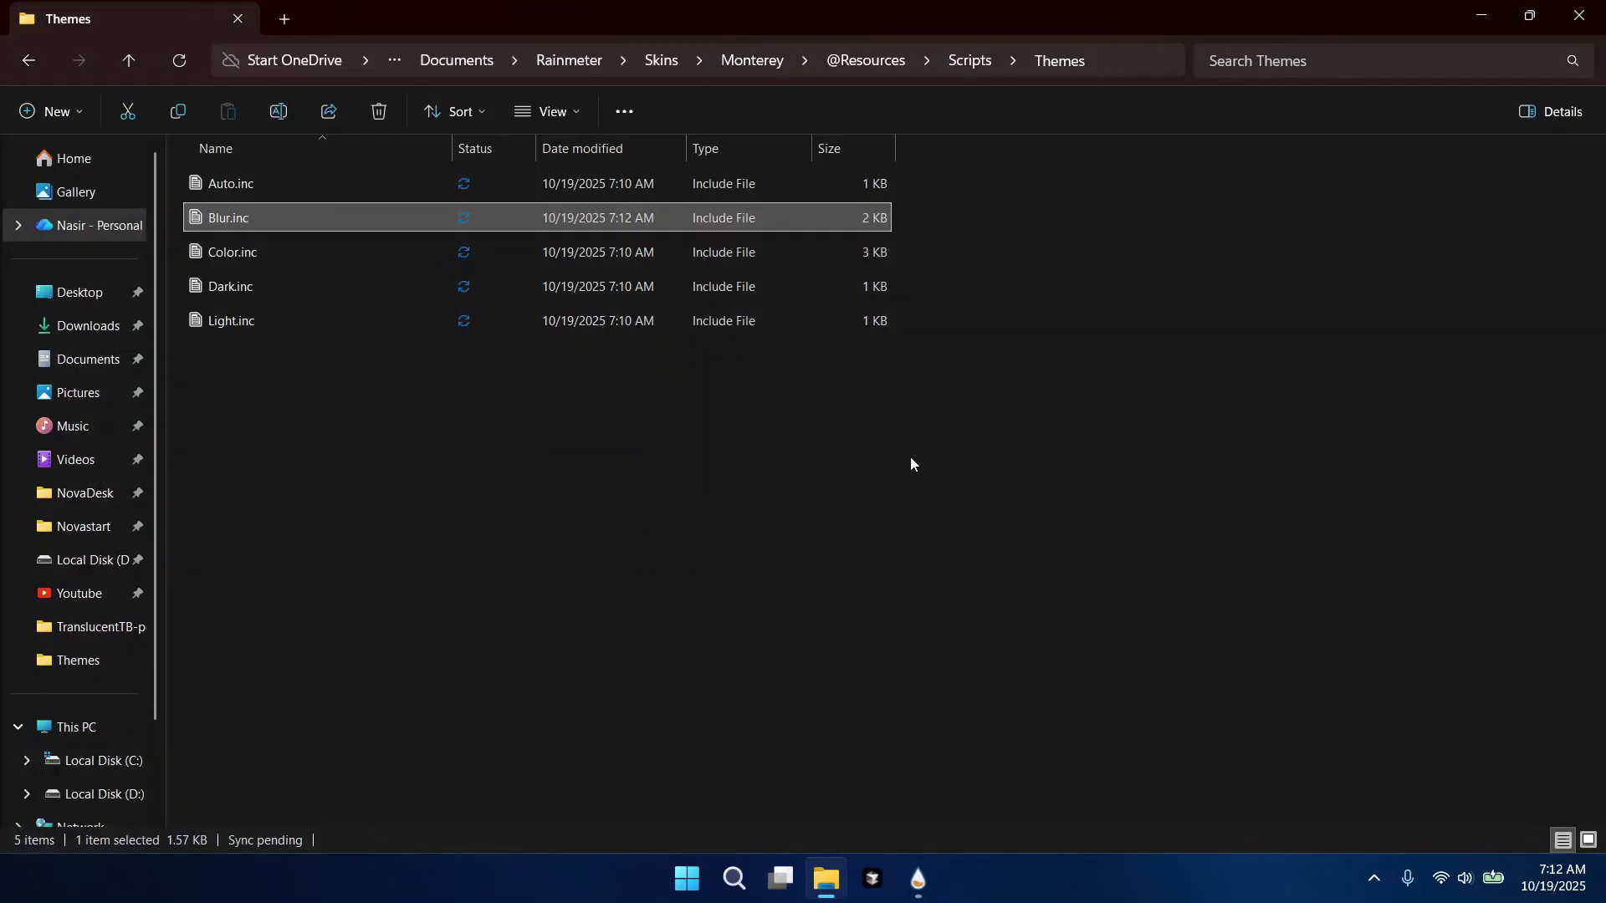
pyautogui.click(1596, 13)
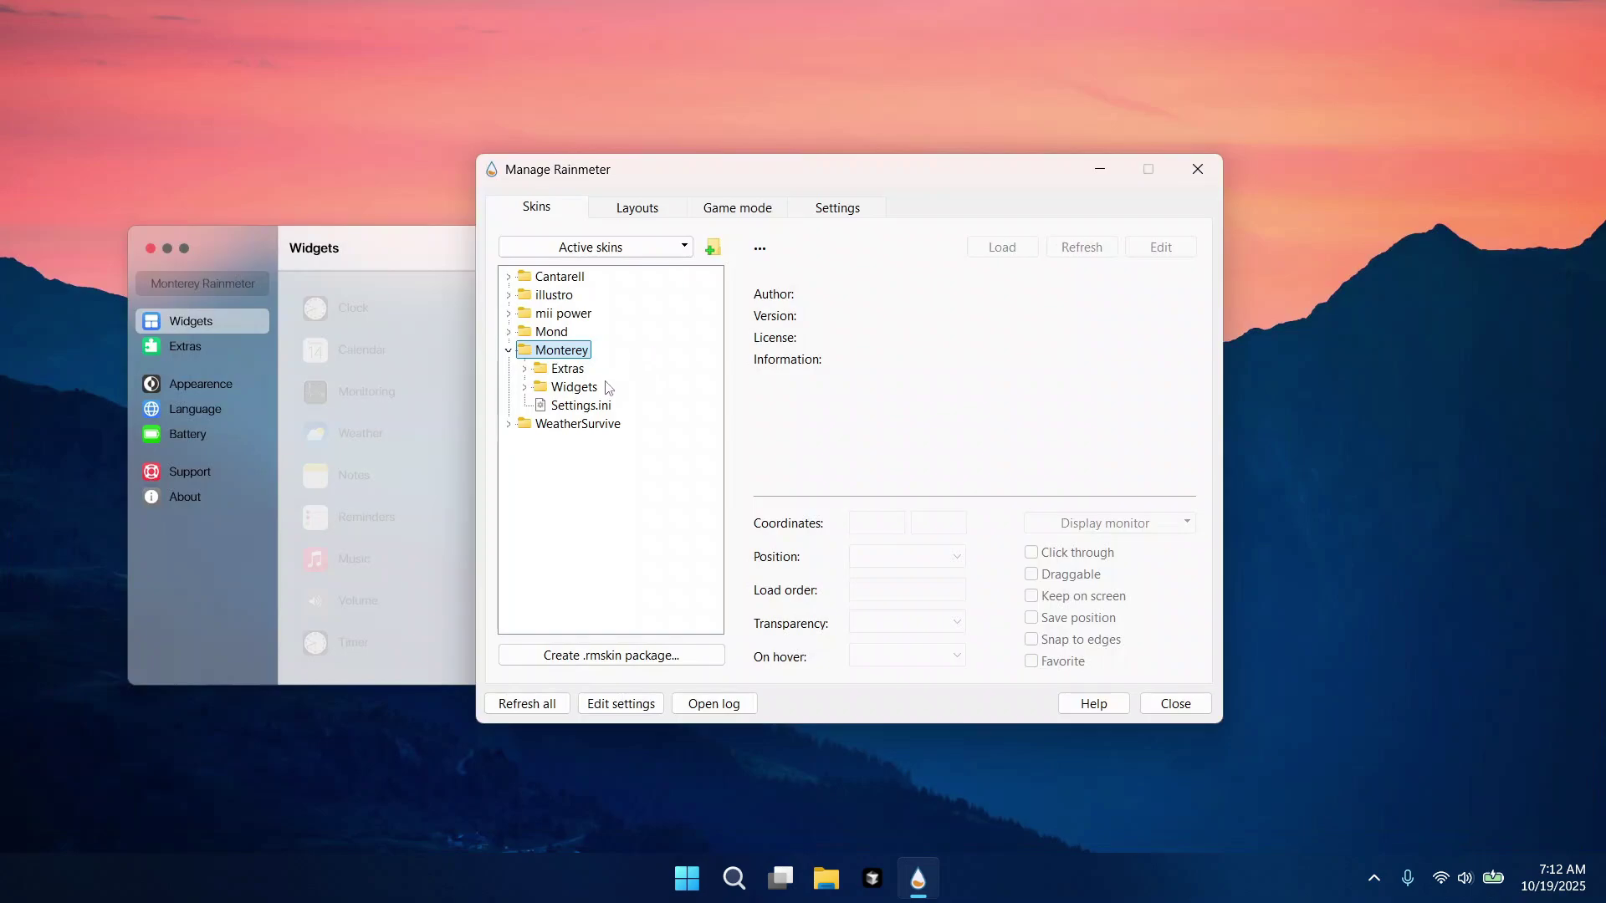
# Select the active Monterey\Widgets\Music\Wide.ini skin in the Rainmeter manager and refresh it.
pyautogui.click(591, 249)
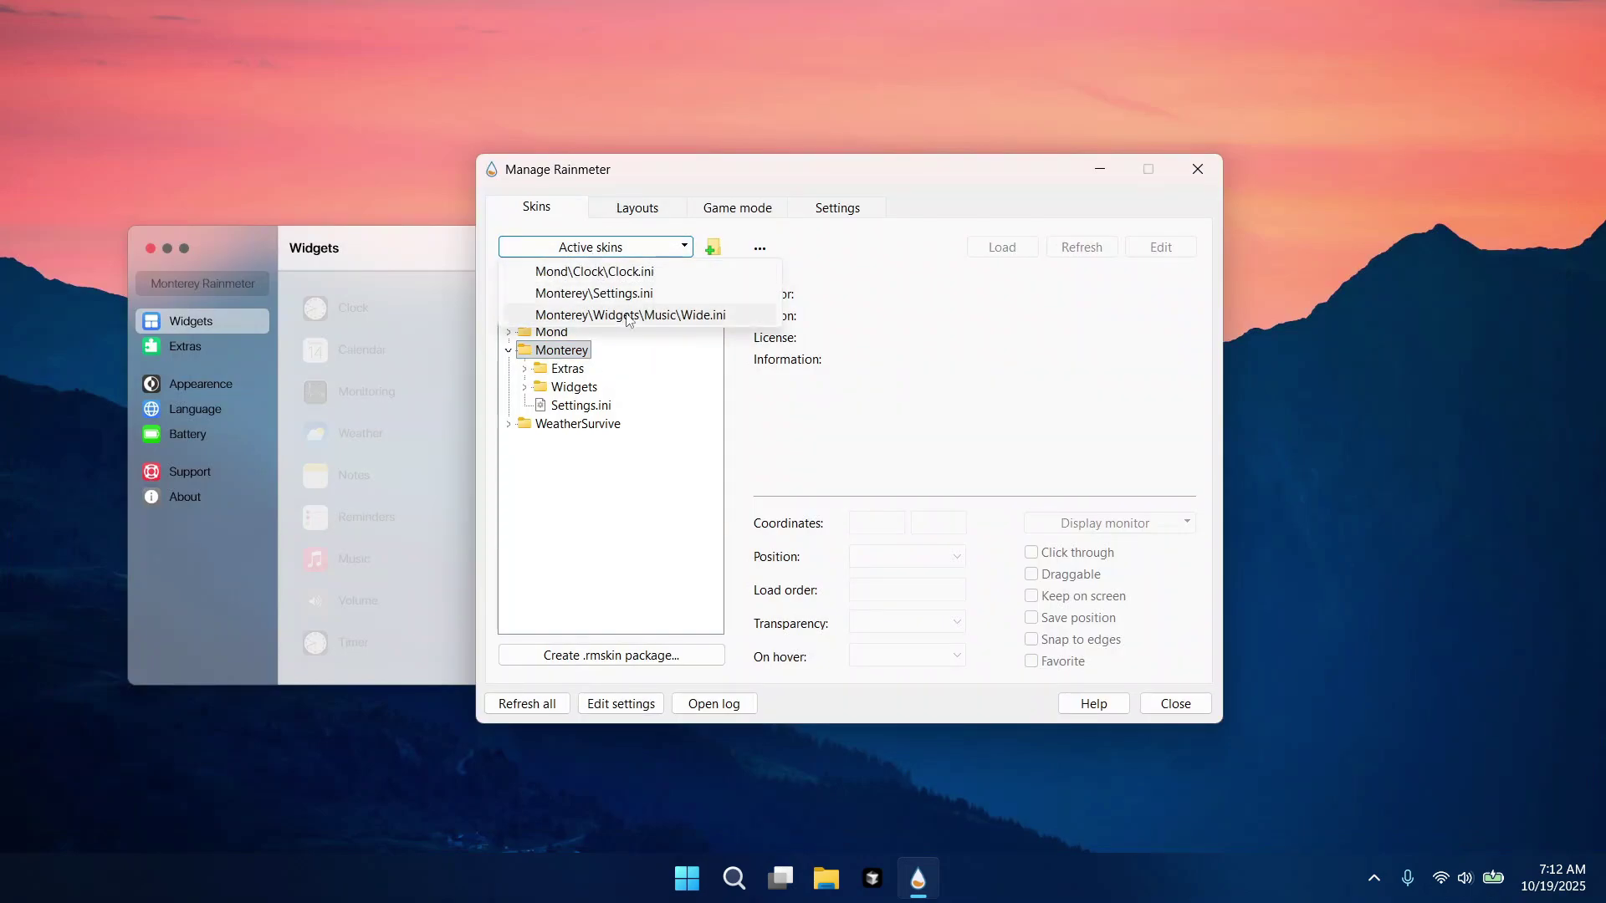
pyautogui.click(630, 316)
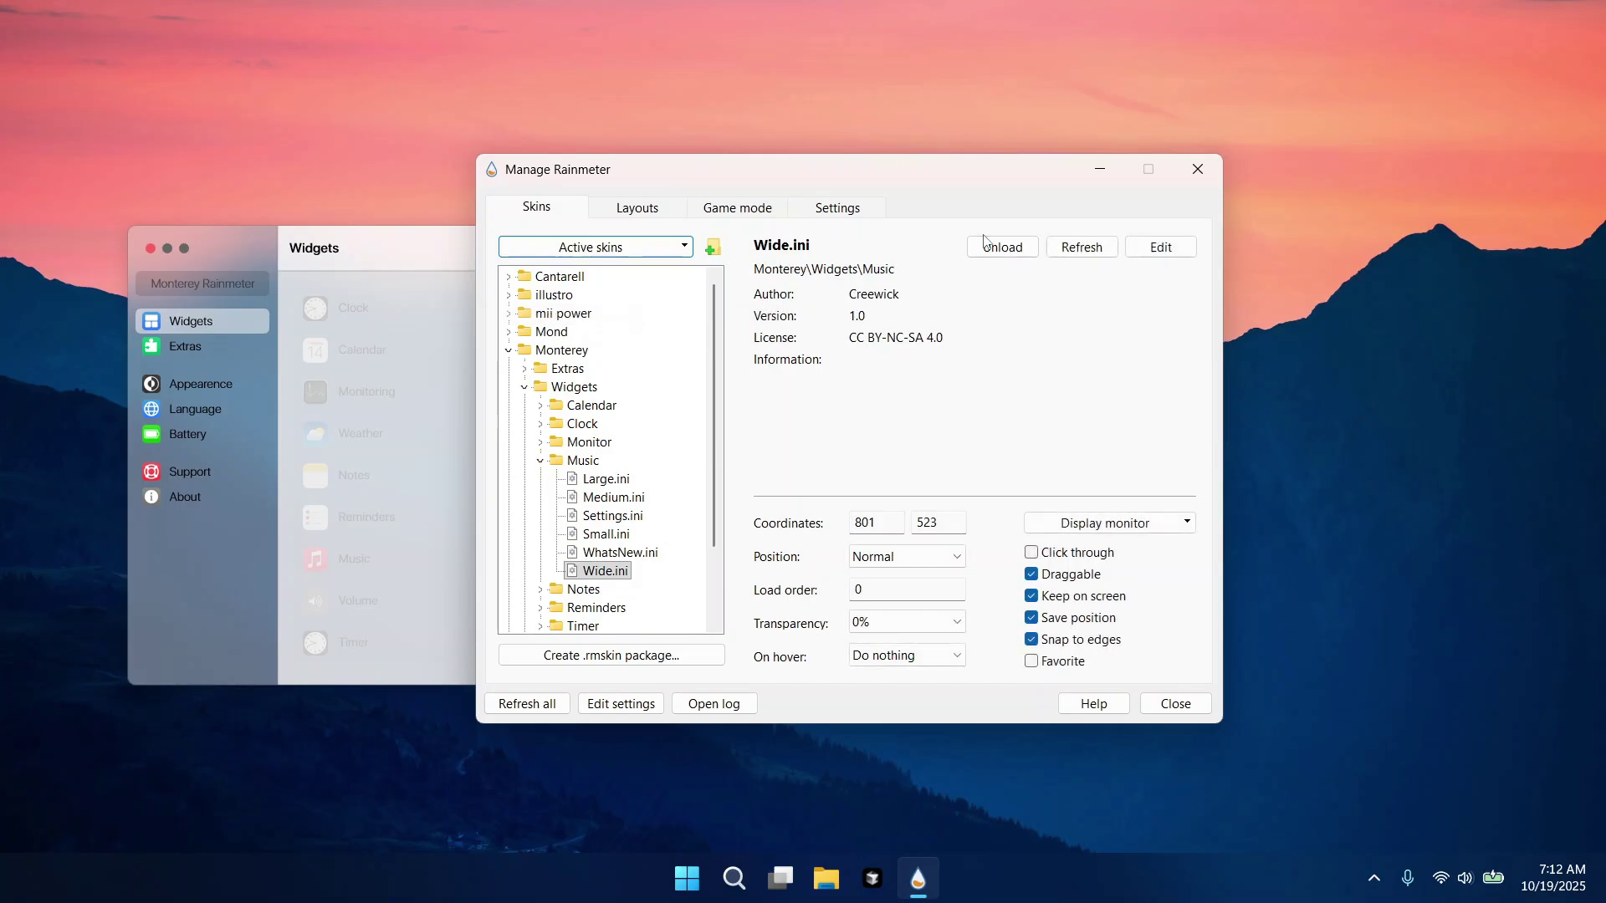
pyautogui.moveTo(992, 188); pyautogui.dragTo(1183, 185)
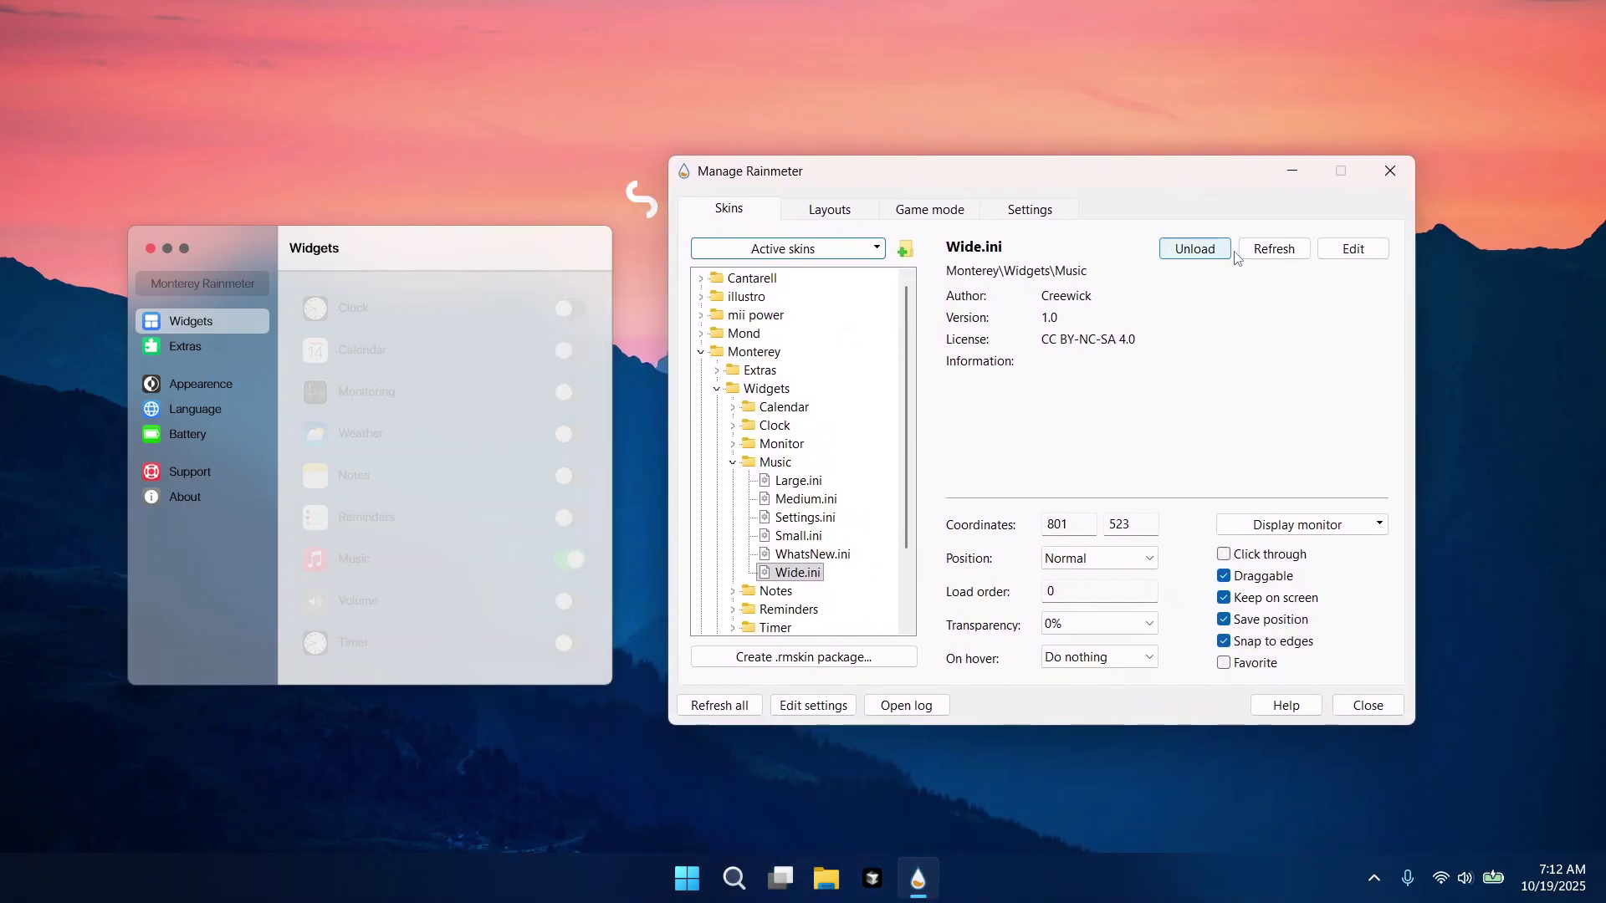
pyautogui.click(1273, 249)
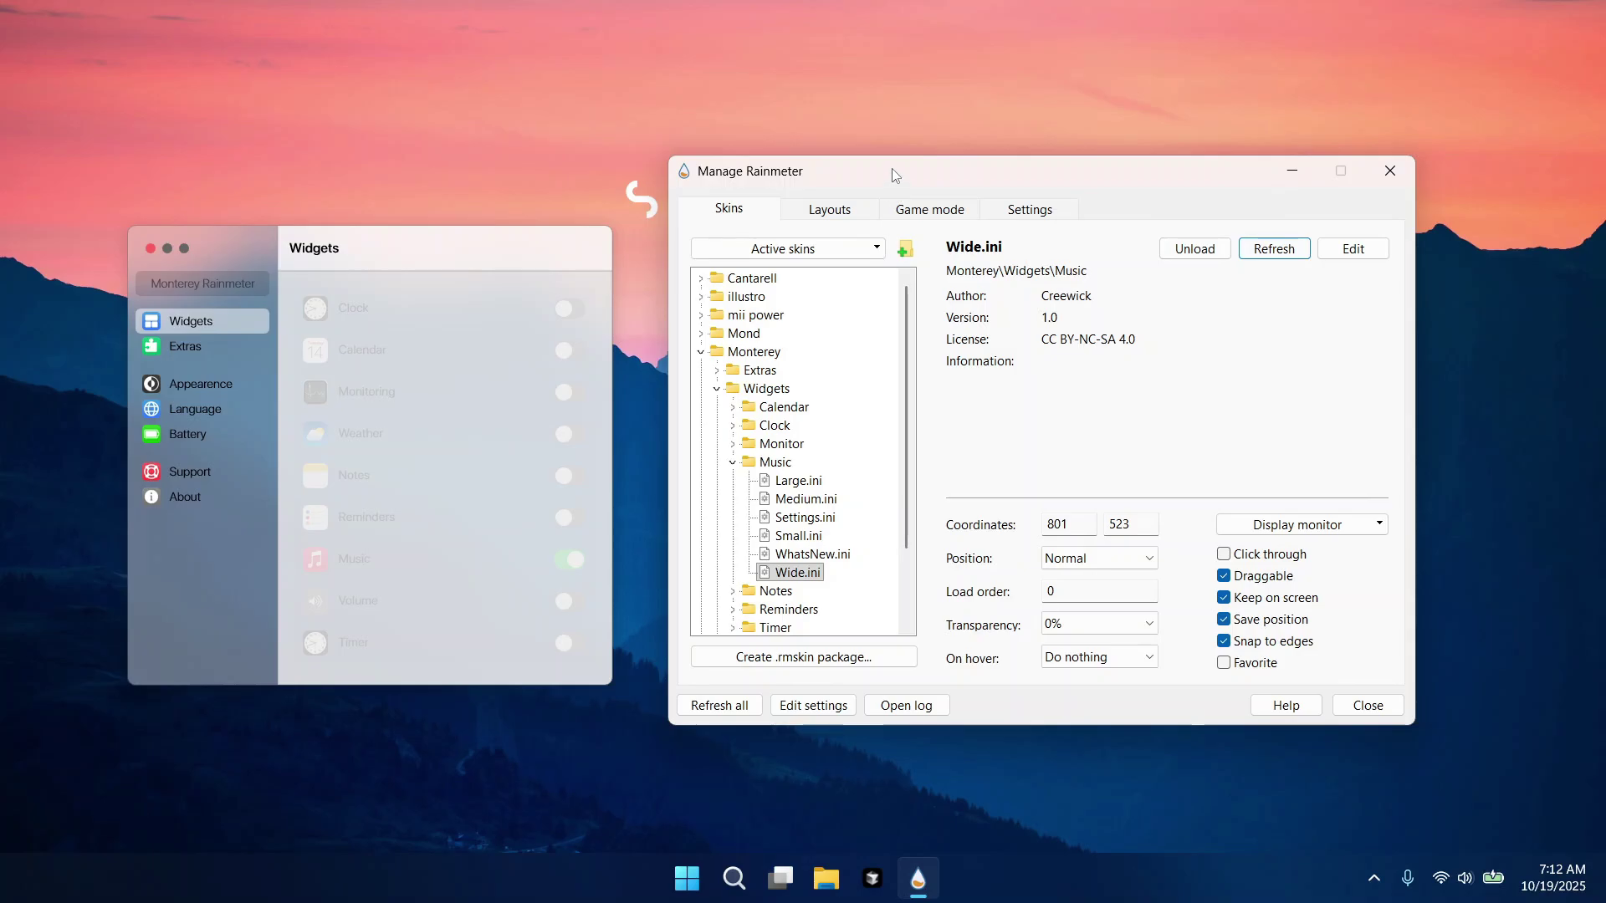
# Move the manager clear of the clock and music widget, and refresh the active Monterey\Settings.ini skin.
pyautogui.moveTo(892, 174); pyautogui.dragTo(1130, 178)
pyautogui.click(970, 262)
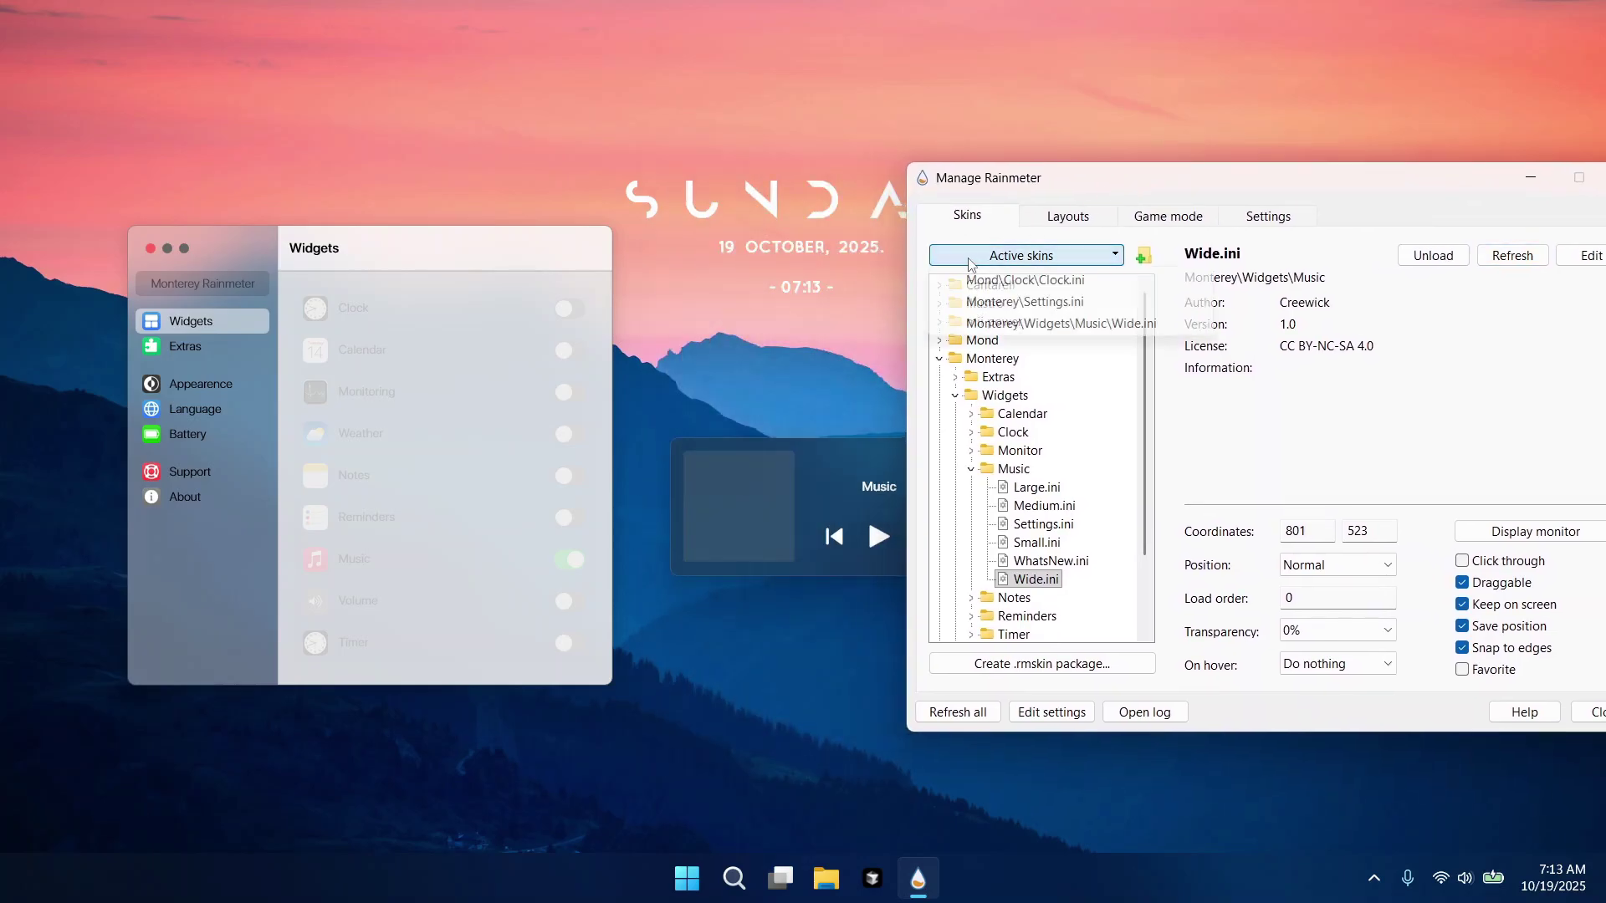
pyautogui.click(1004, 301)
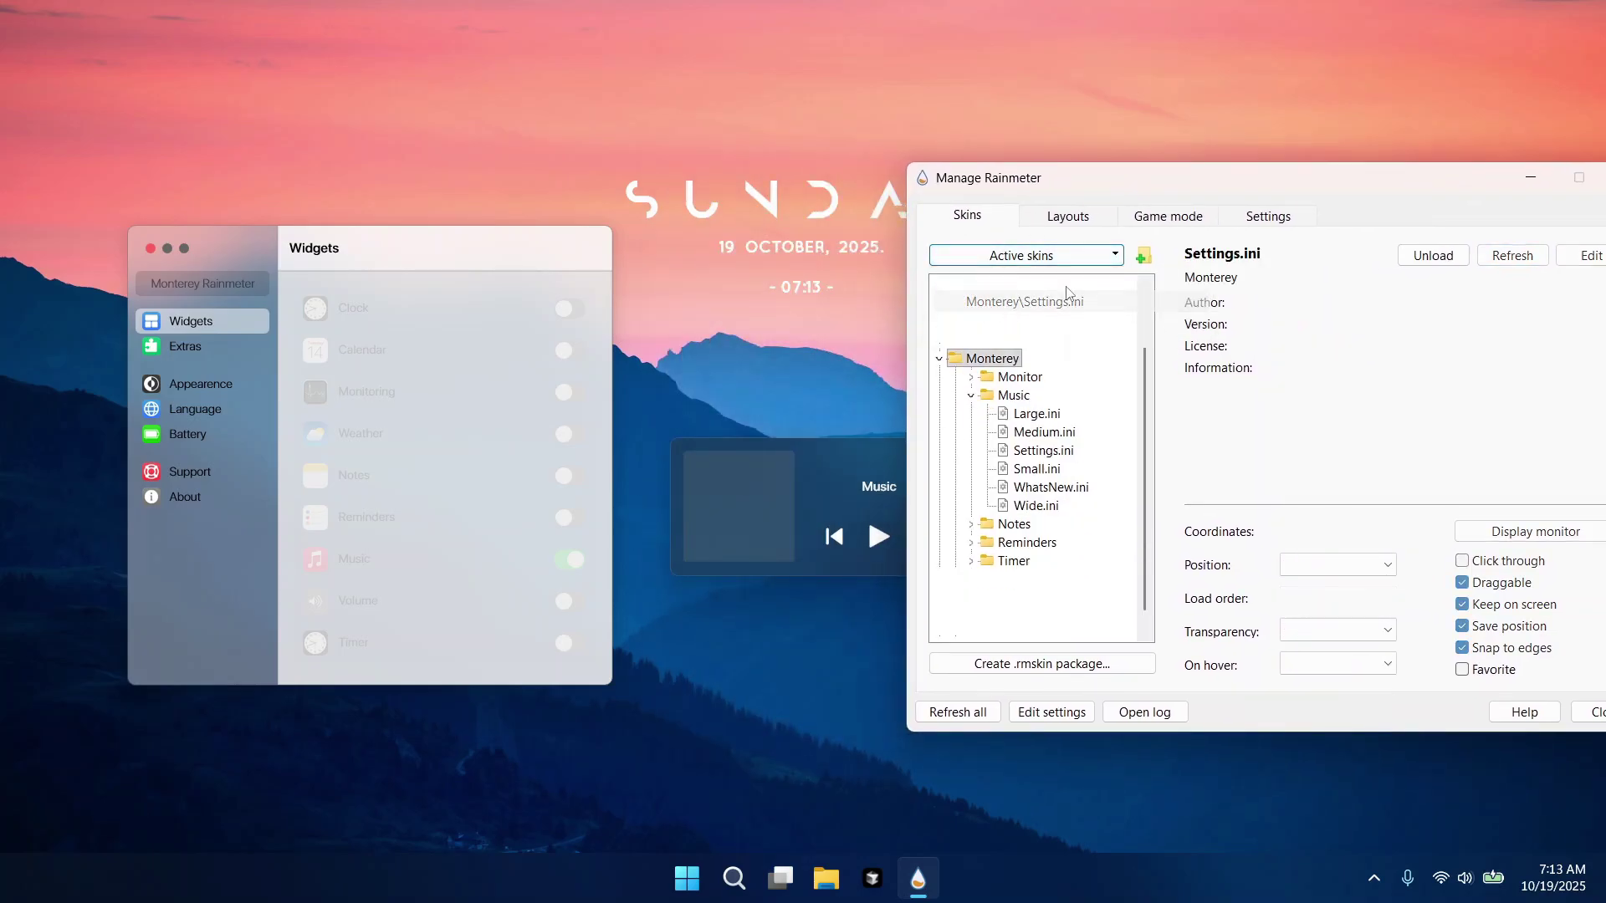
pyautogui.click(1508, 261)
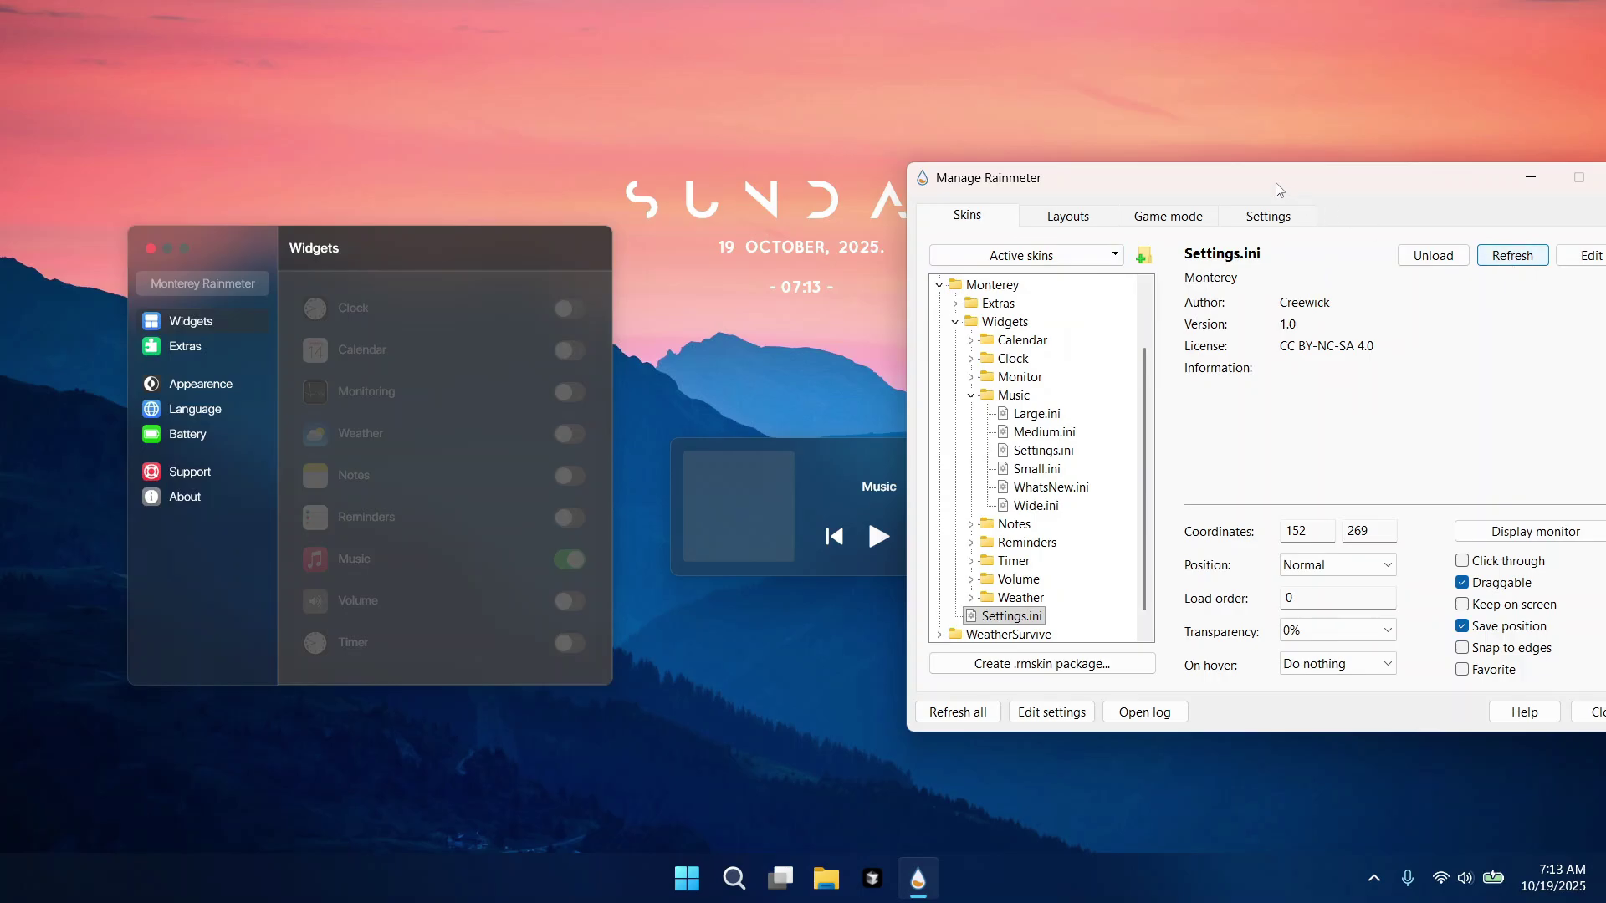
# Move the Rainmeter manager beside the Monterey settings widget, show Cantarell's skins instead of Monterey's, and close that widget.
pyautogui.moveTo(1277, 189); pyautogui.dragTo(983, 222)
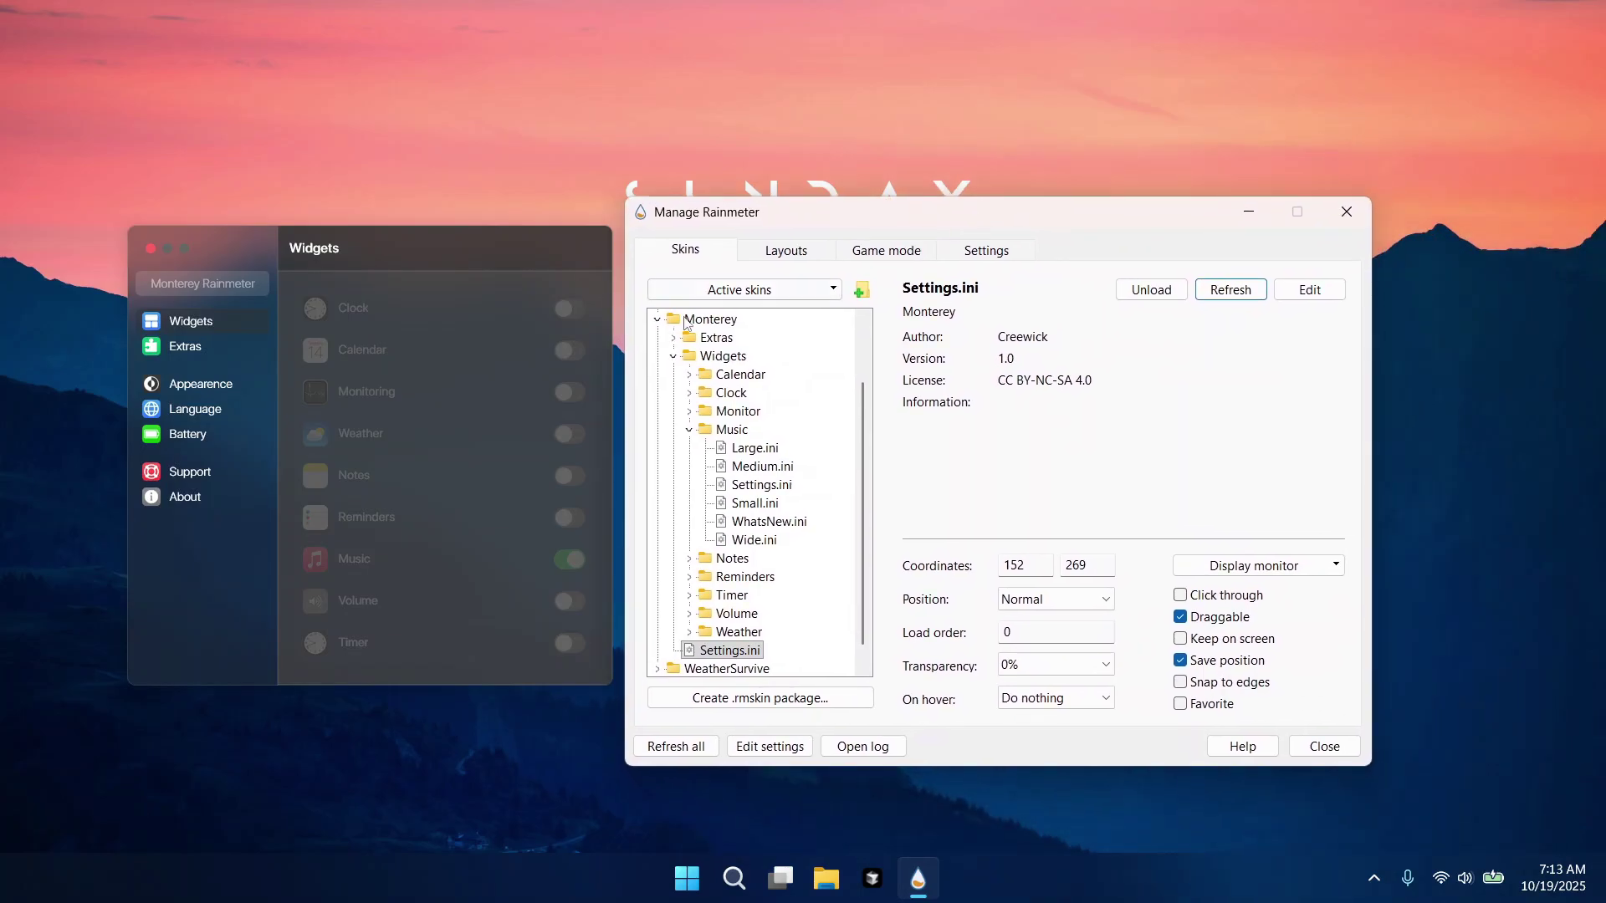
pyautogui.click(657, 321)
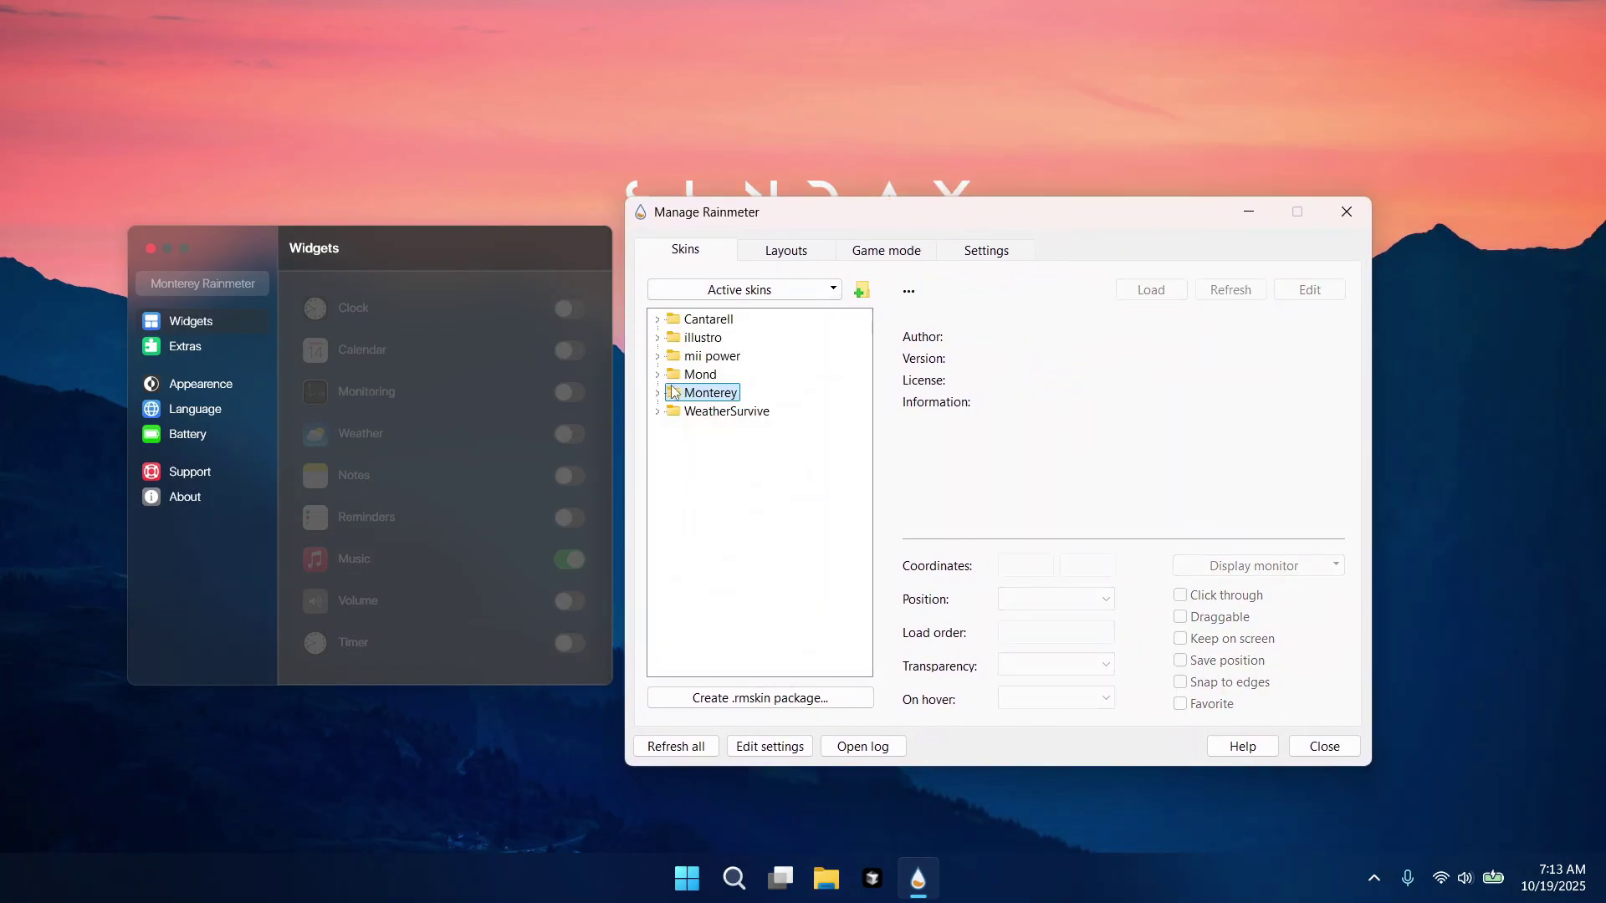
pyautogui.click(658, 320)
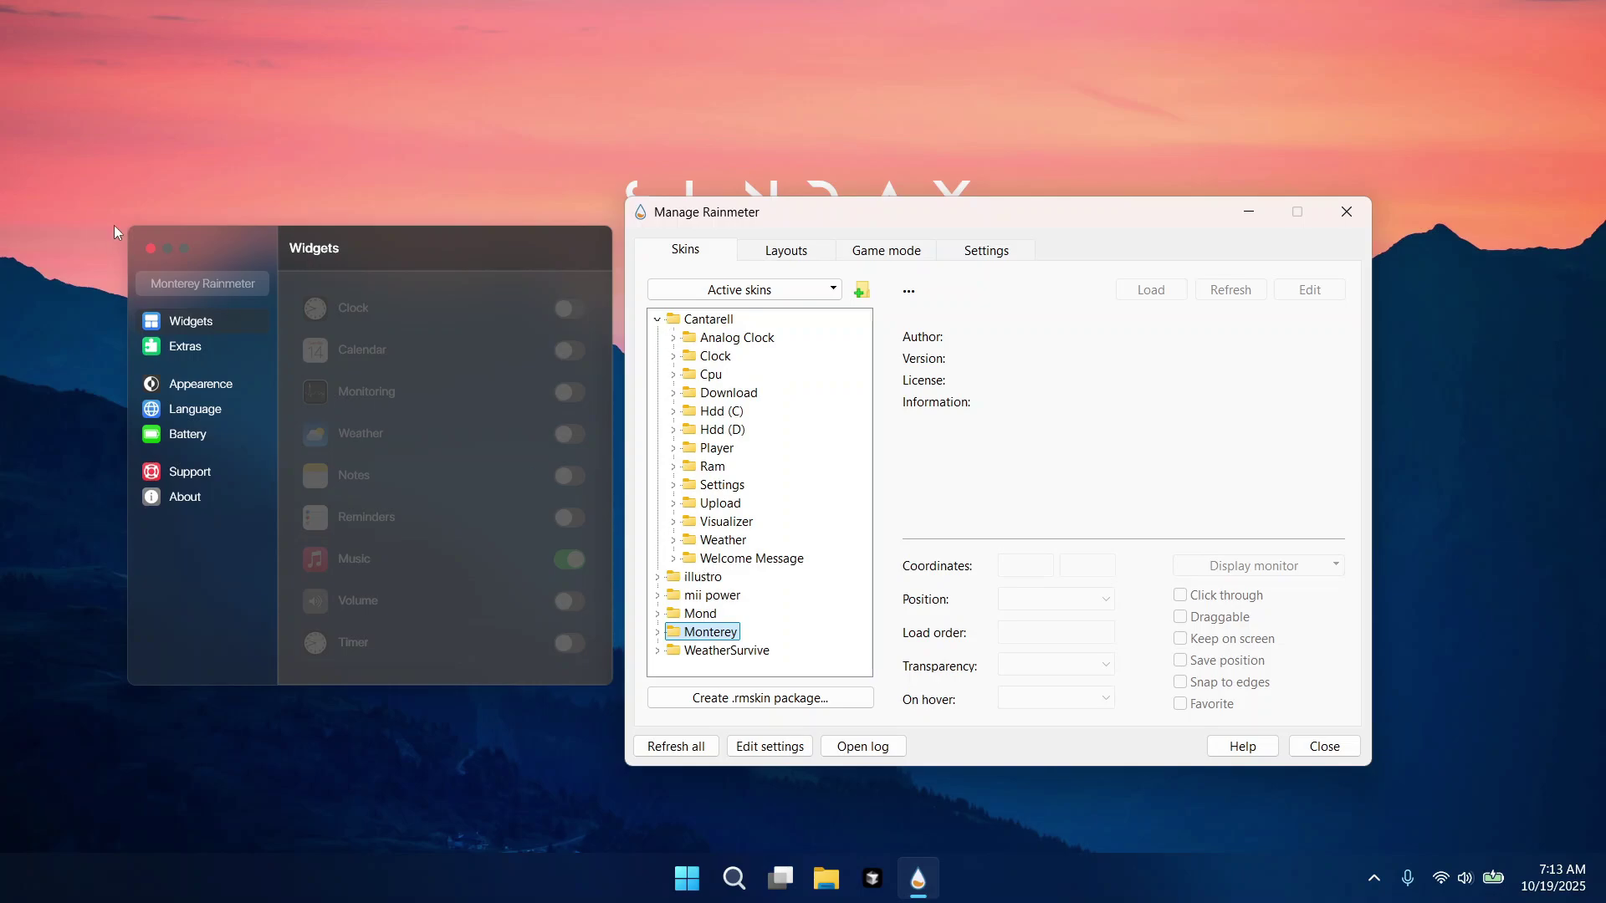
pyautogui.click(151, 249)
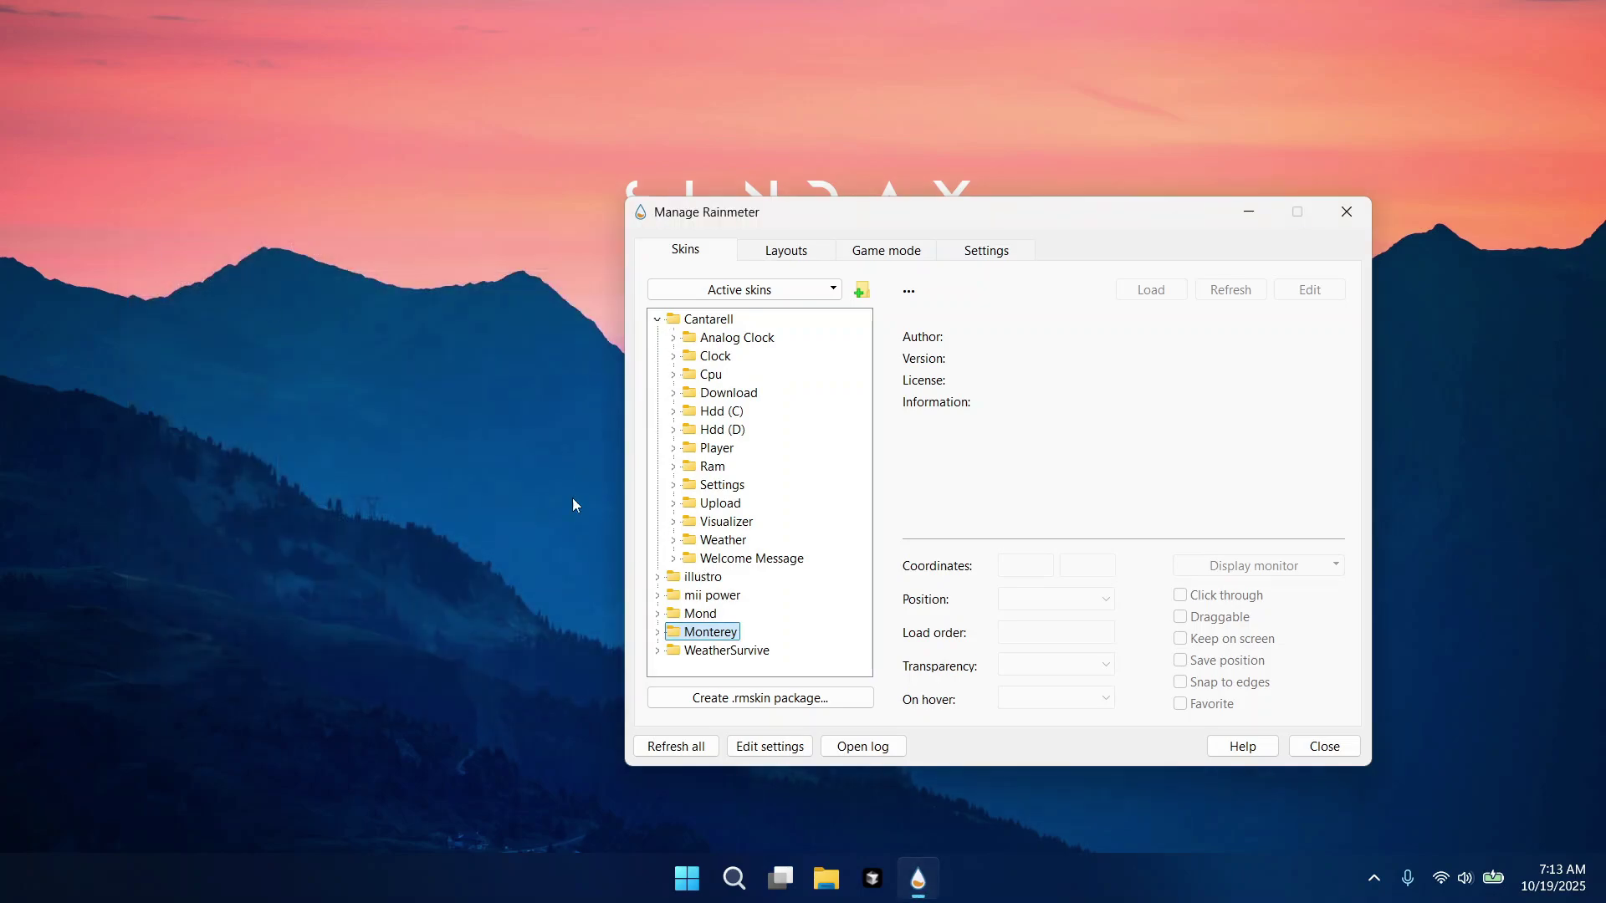
# Load the Cantarell Visualizer.ini skin and minimize the Rainmeter manager to reveal the desktop.
pyautogui.click(672, 522)
pyautogui.click(746, 541)
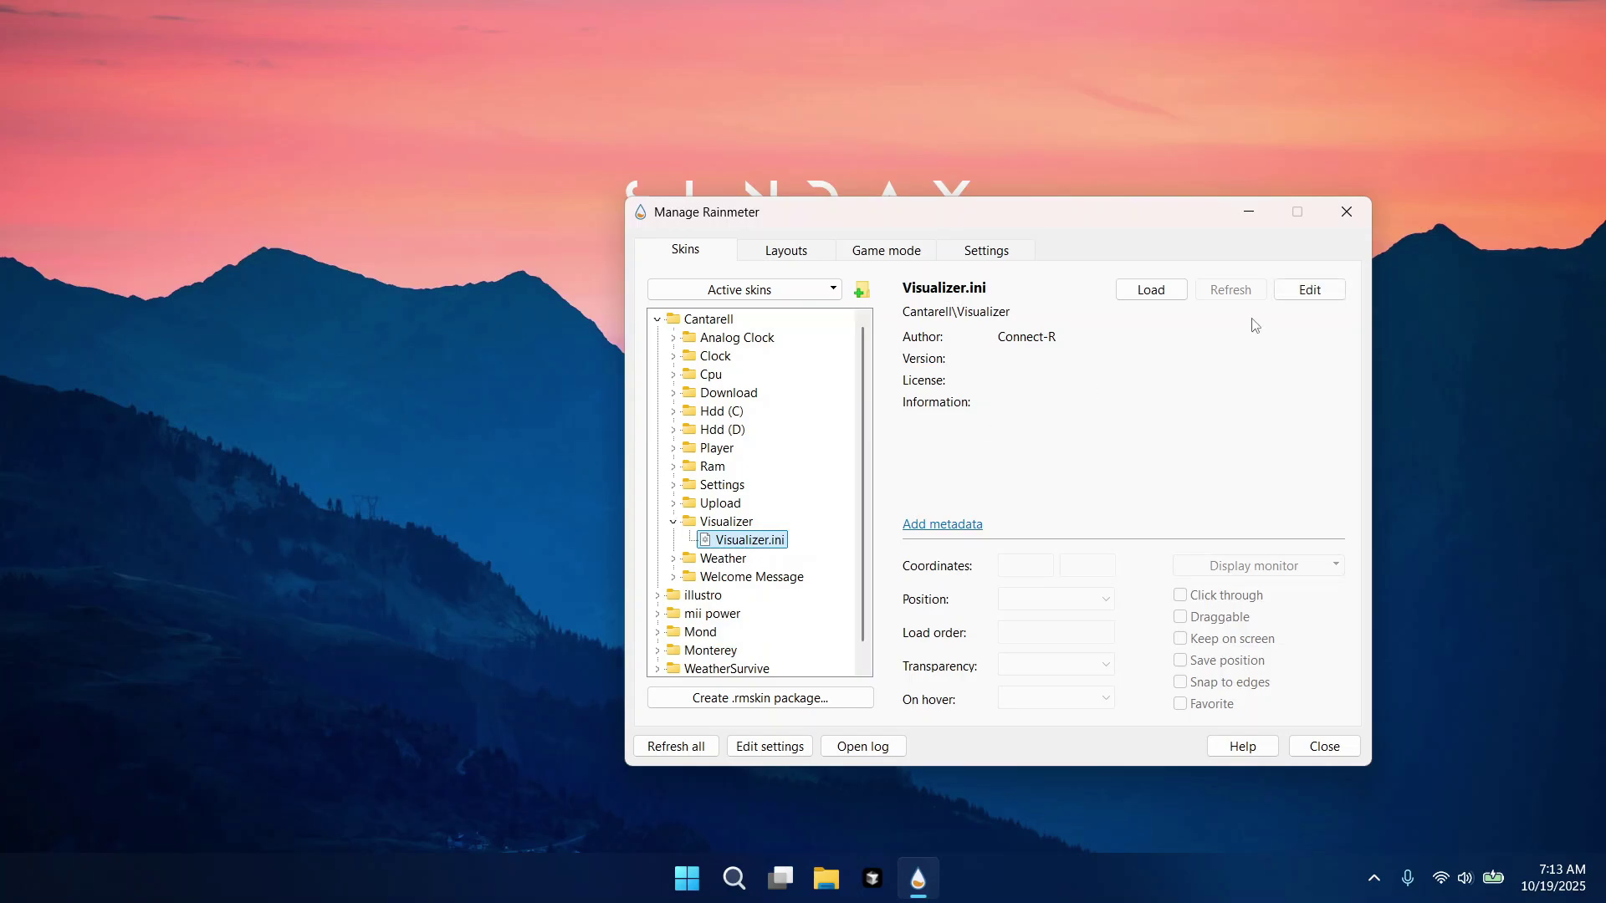
pyautogui.click(1167, 296)
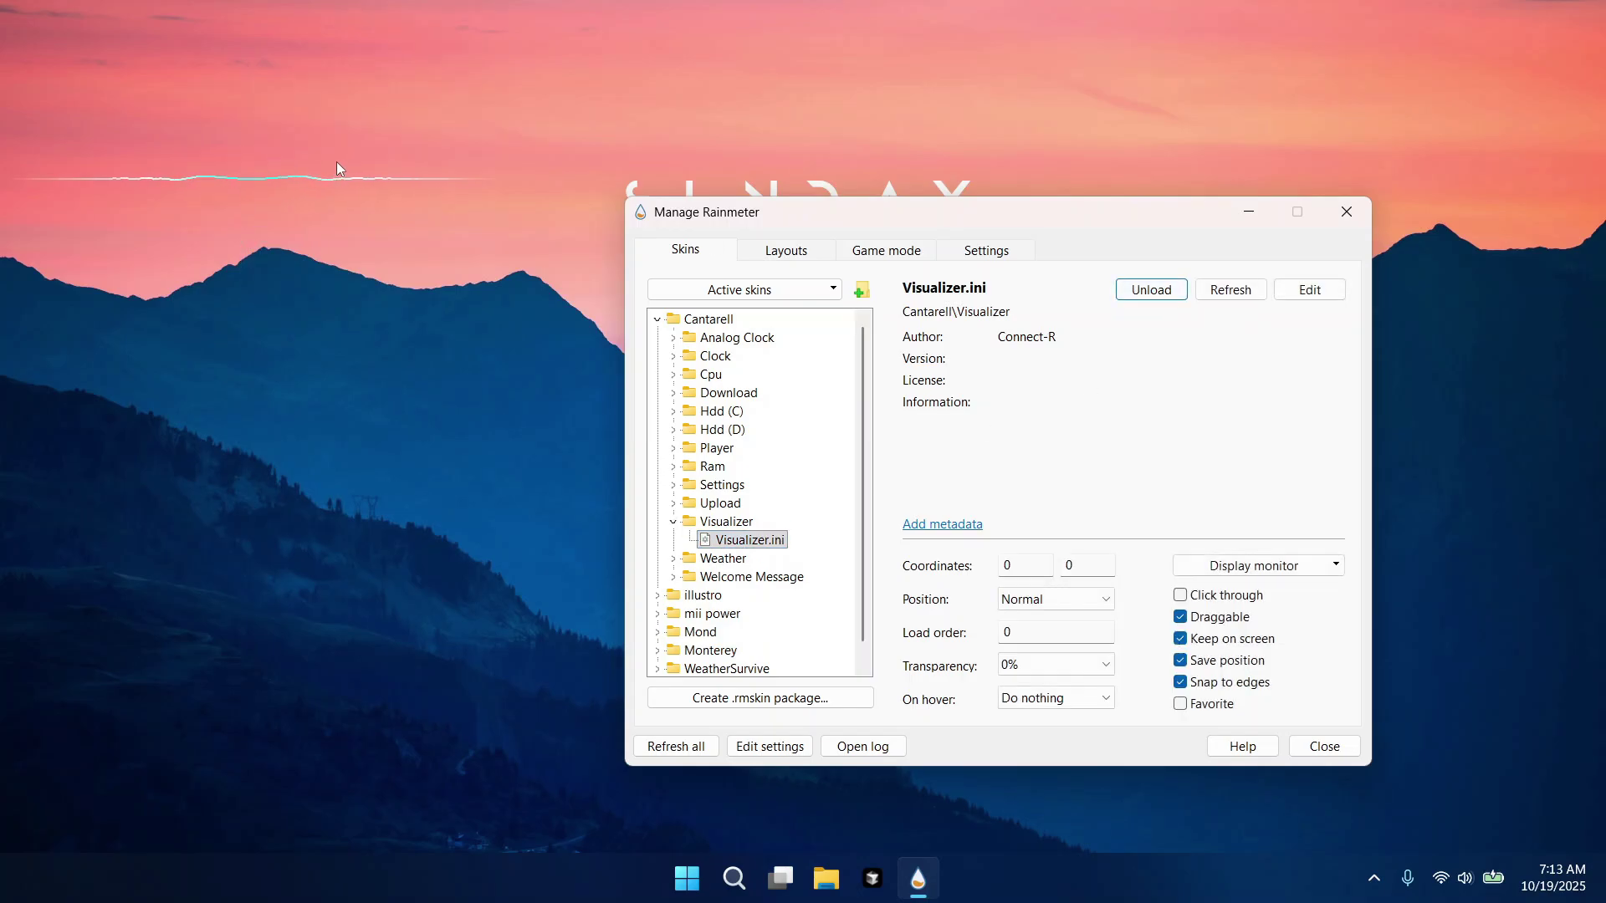
pyautogui.click(1249, 213)
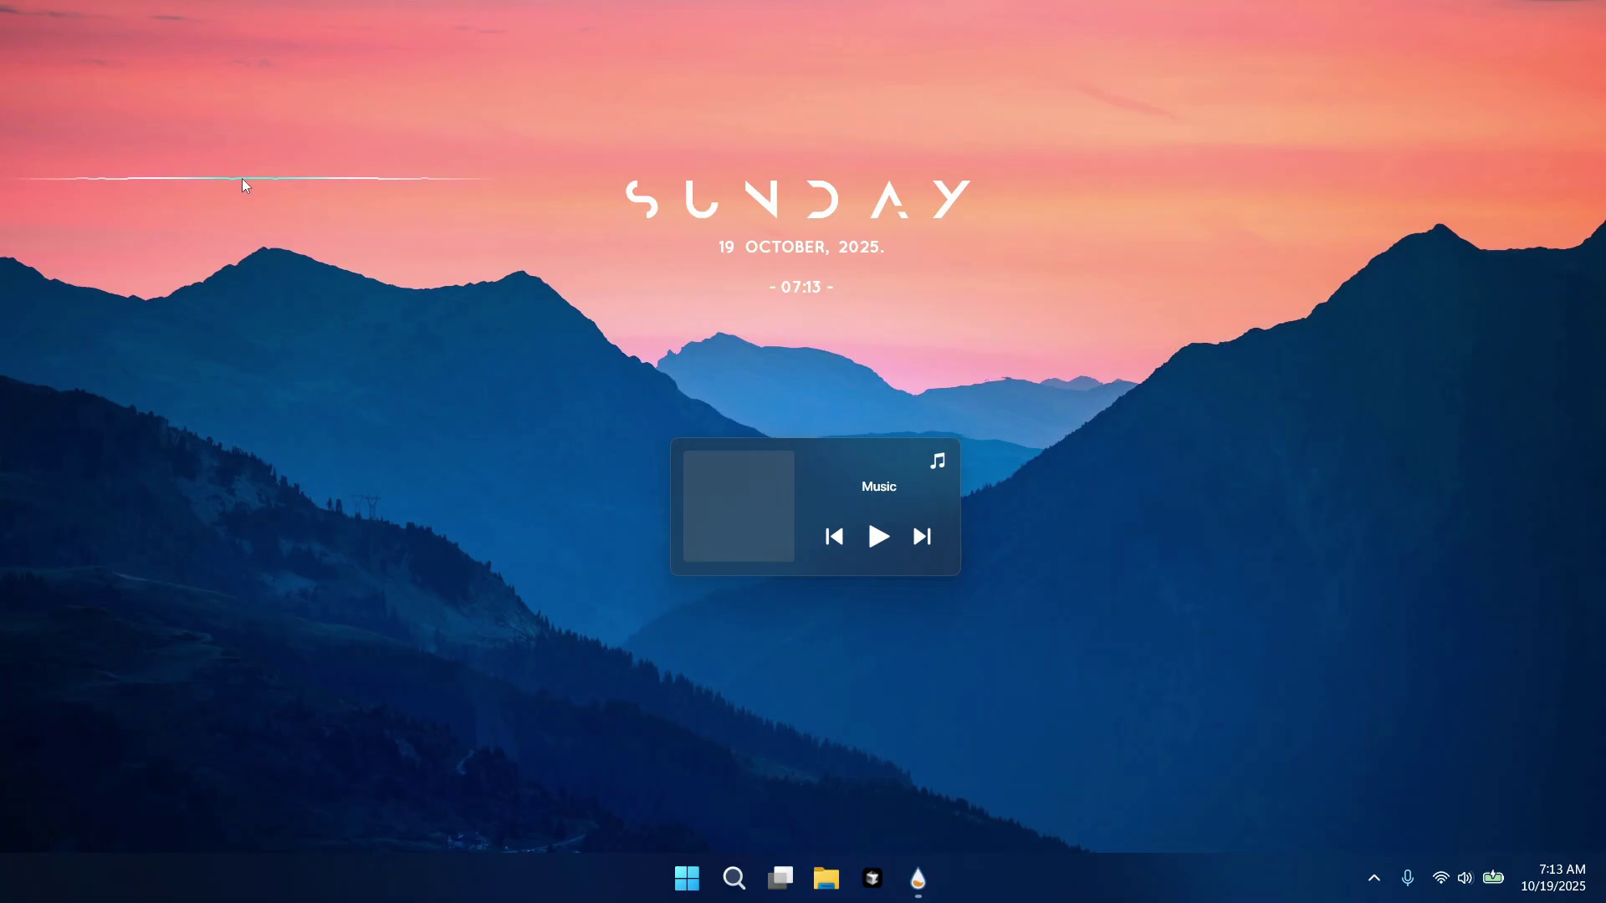
# Move the music widget lower on the desktop and place the visualizer line just above it, below the clock.
pyautogui.moveTo(243, 178); pyautogui.dragTo(821, 396)
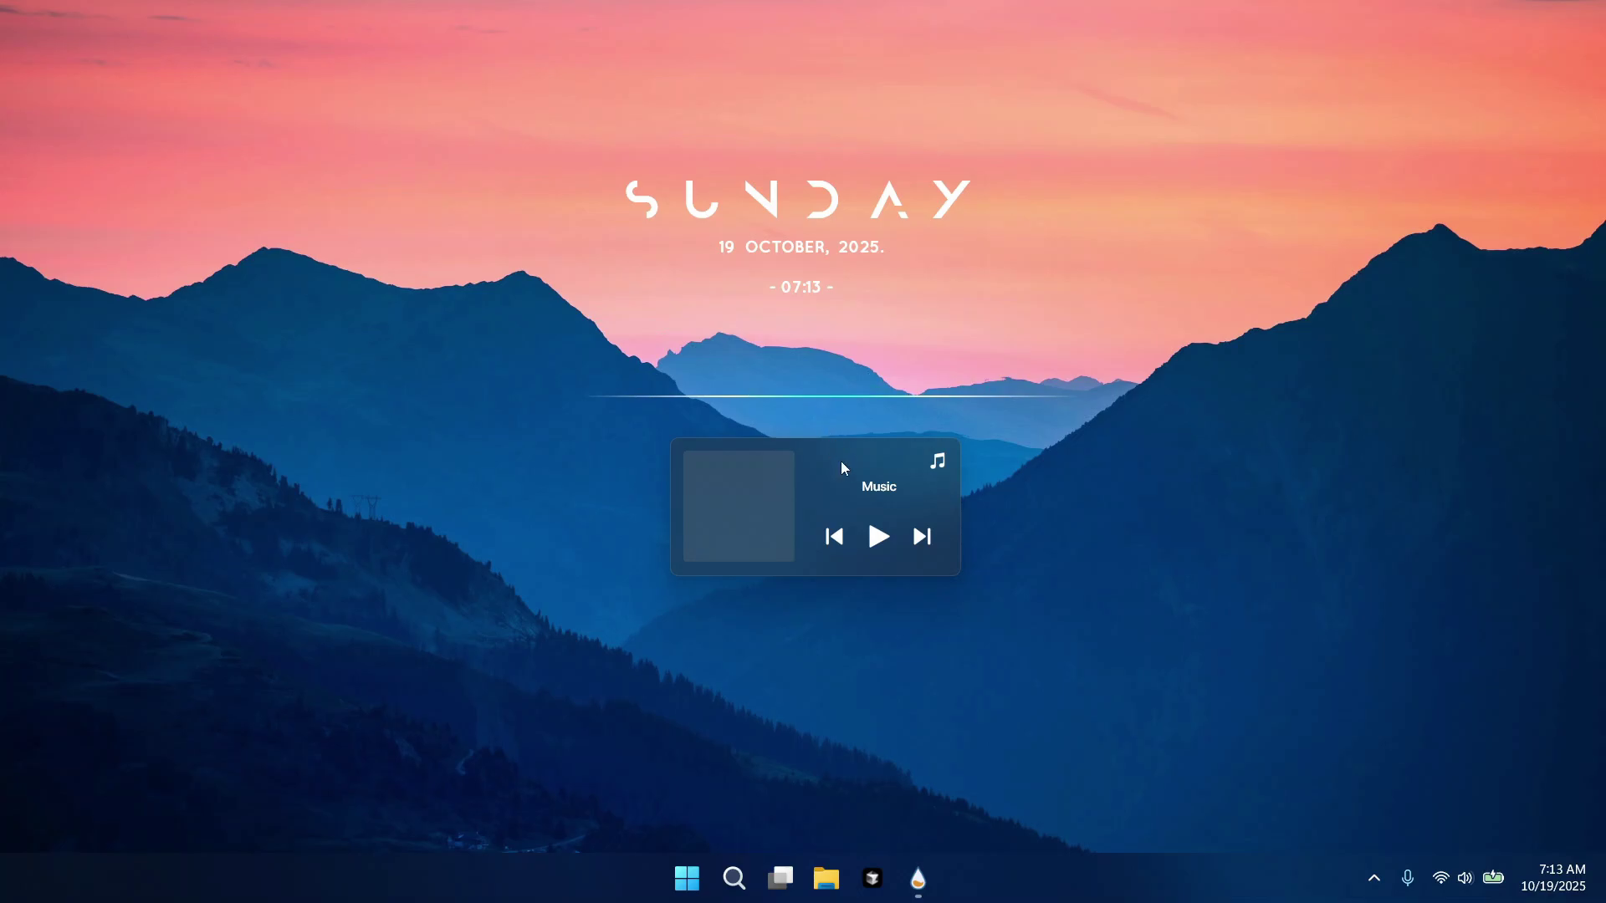
pyautogui.moveTo(841, 460); pyautogui.dragTo(845, 616)
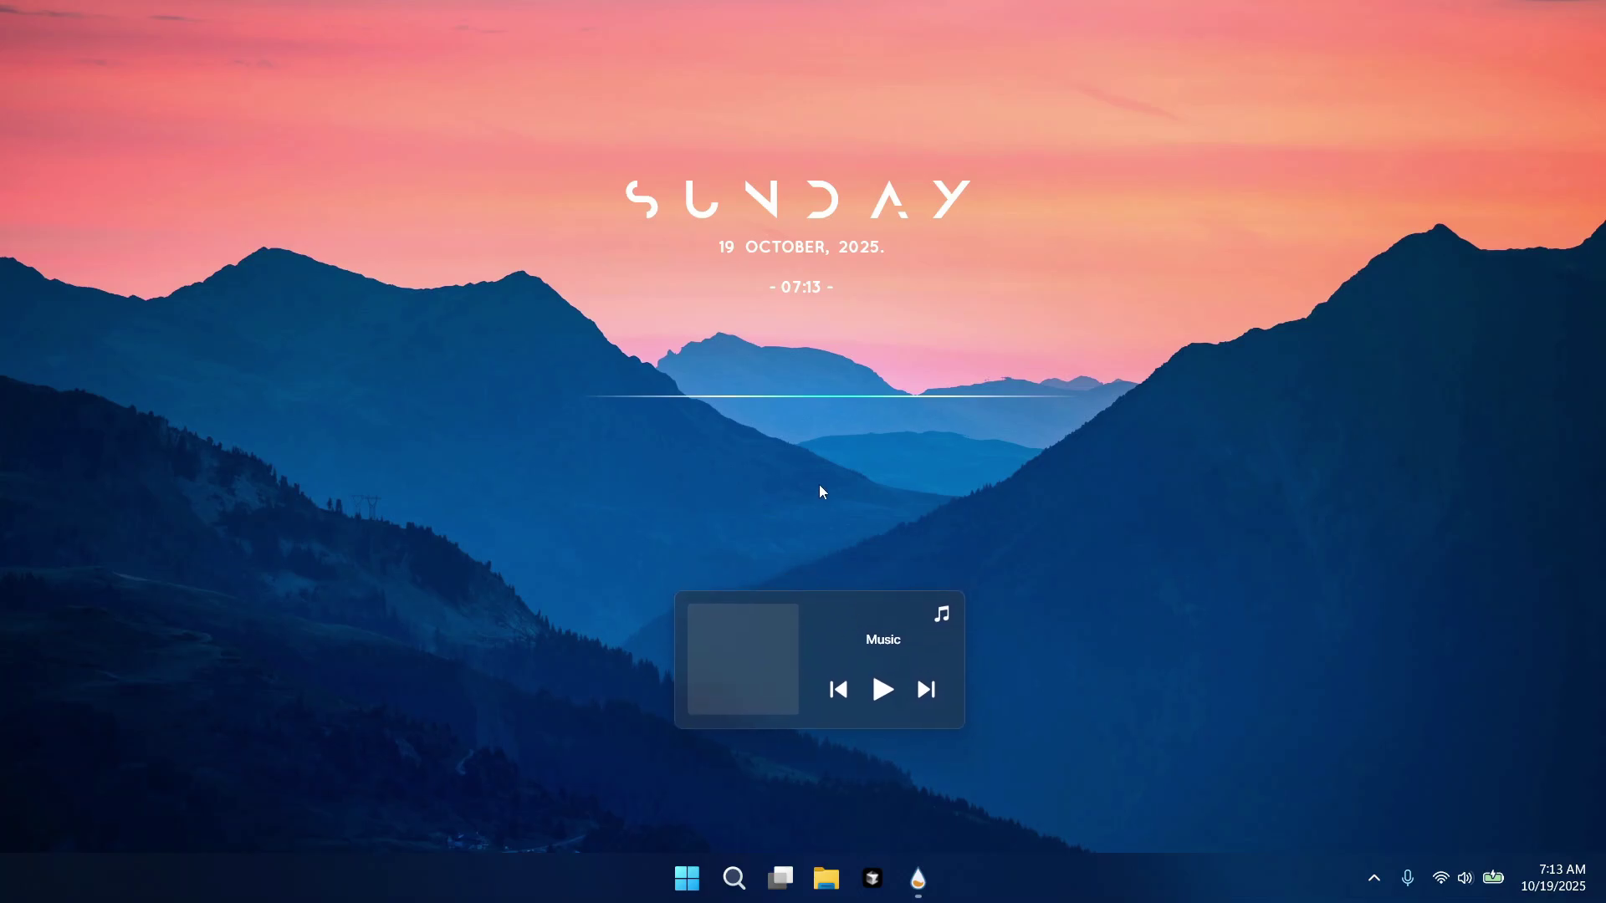
pyautogui.moveTo(812, 396); pyautogui.dragTo(811, 558)
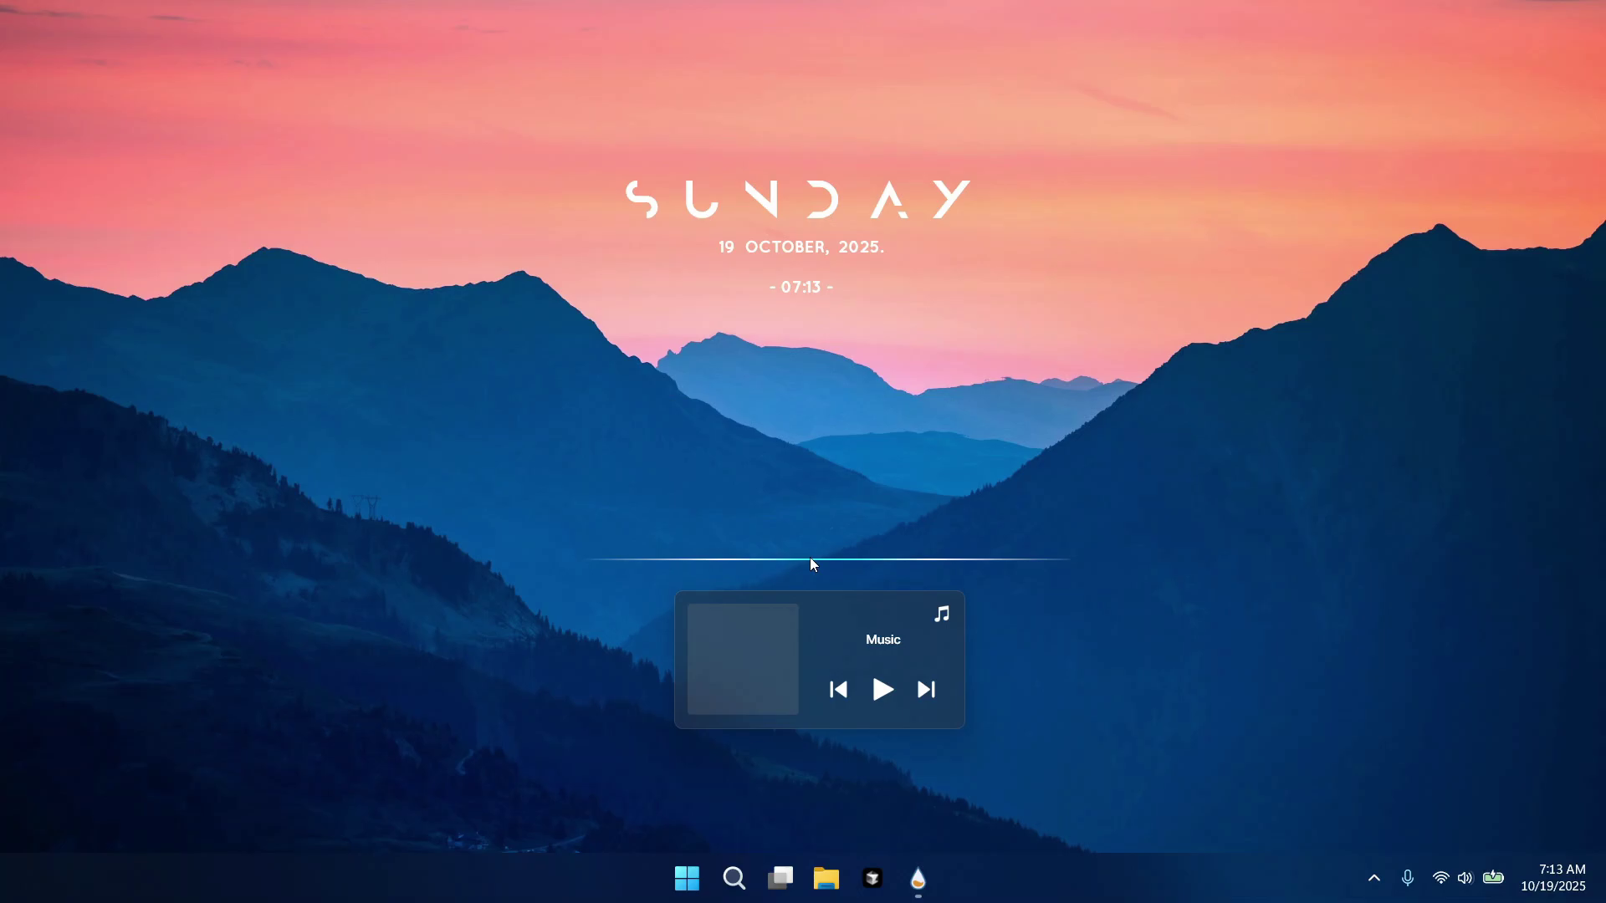
pyautogui.moveTo(841, 618); pyautogui.dragTo(839, 614)
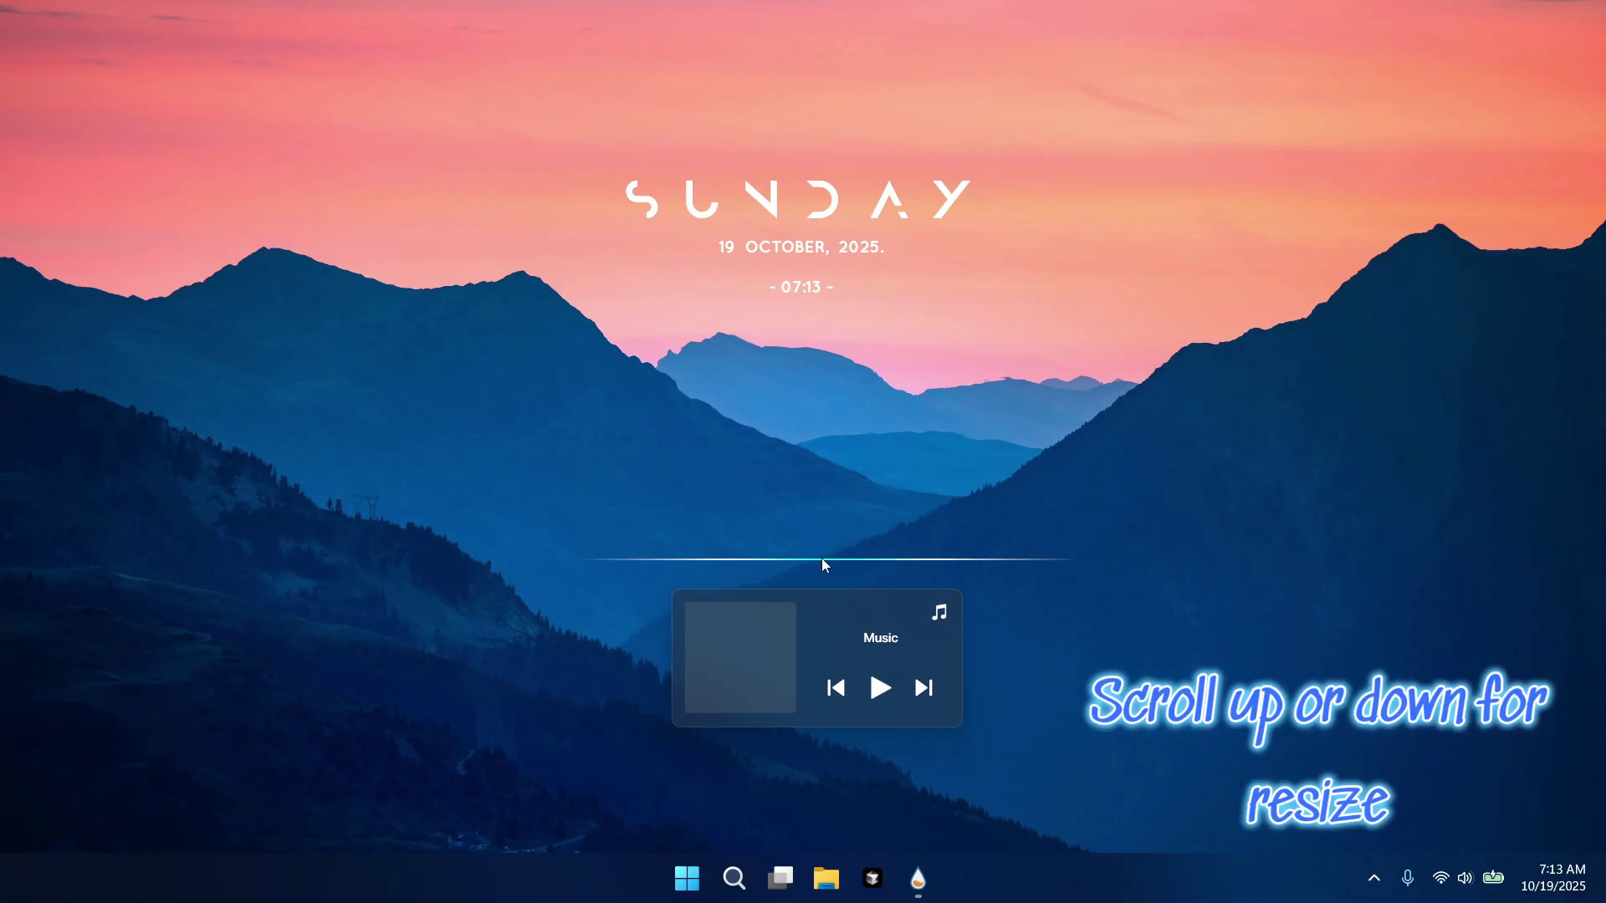
# Shrink the visualizer to about the music widget's width, center it above that widget, and nudge the clock into alignment.
pyautogui.scroll(-3, 821, 559)
pyautogui.scroll(-2, 821, 559)
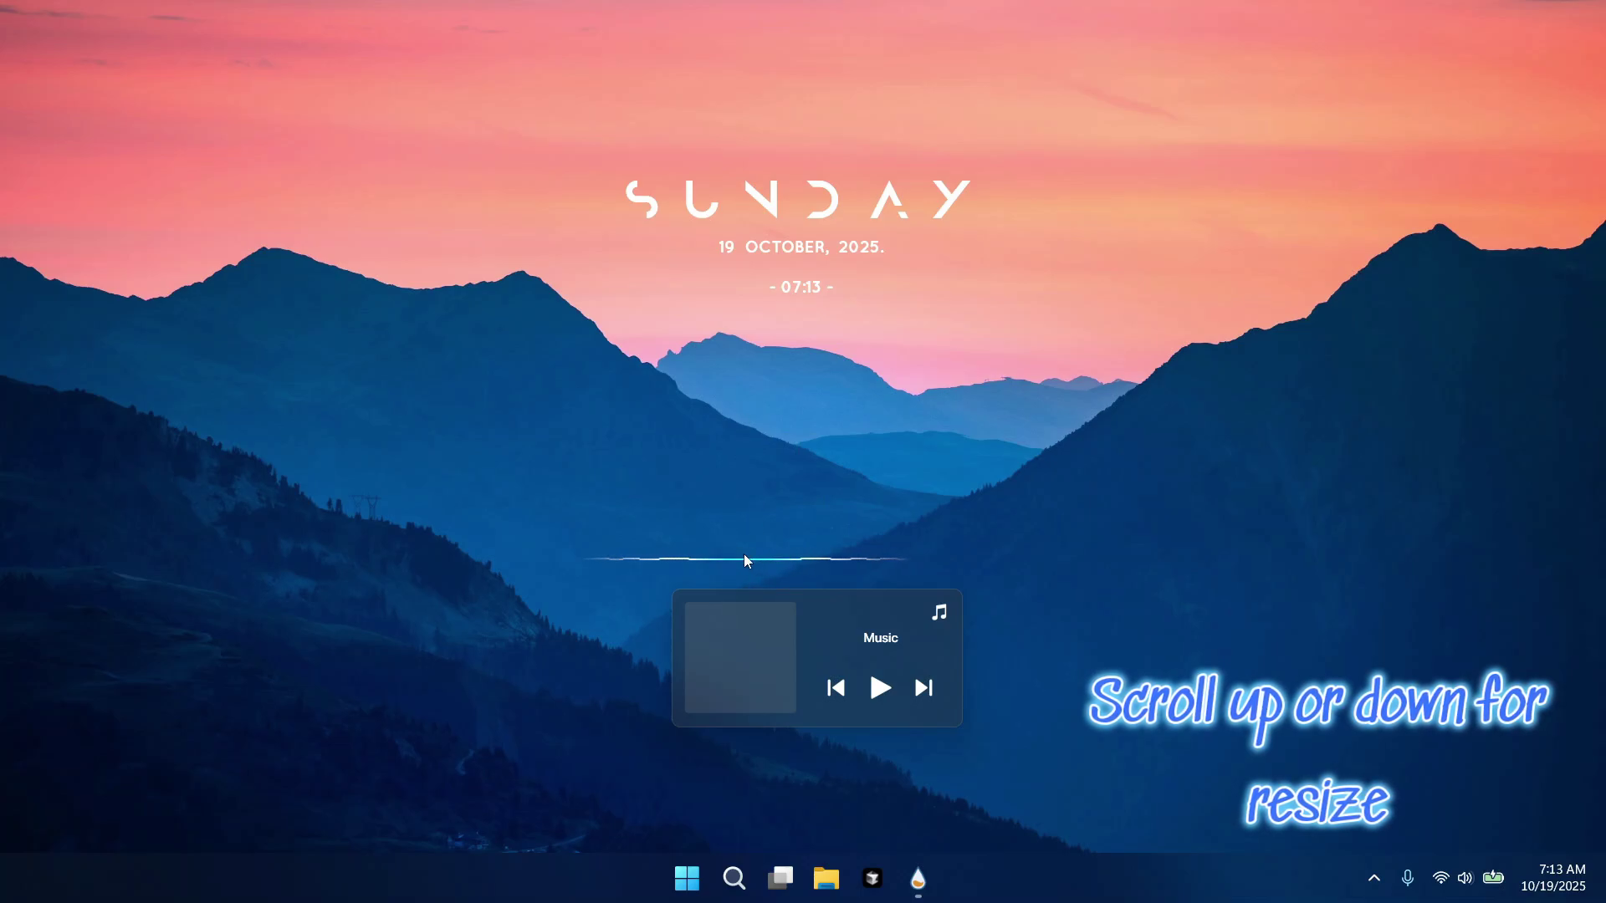
pyautogui.scroll(-2, 745, 555)
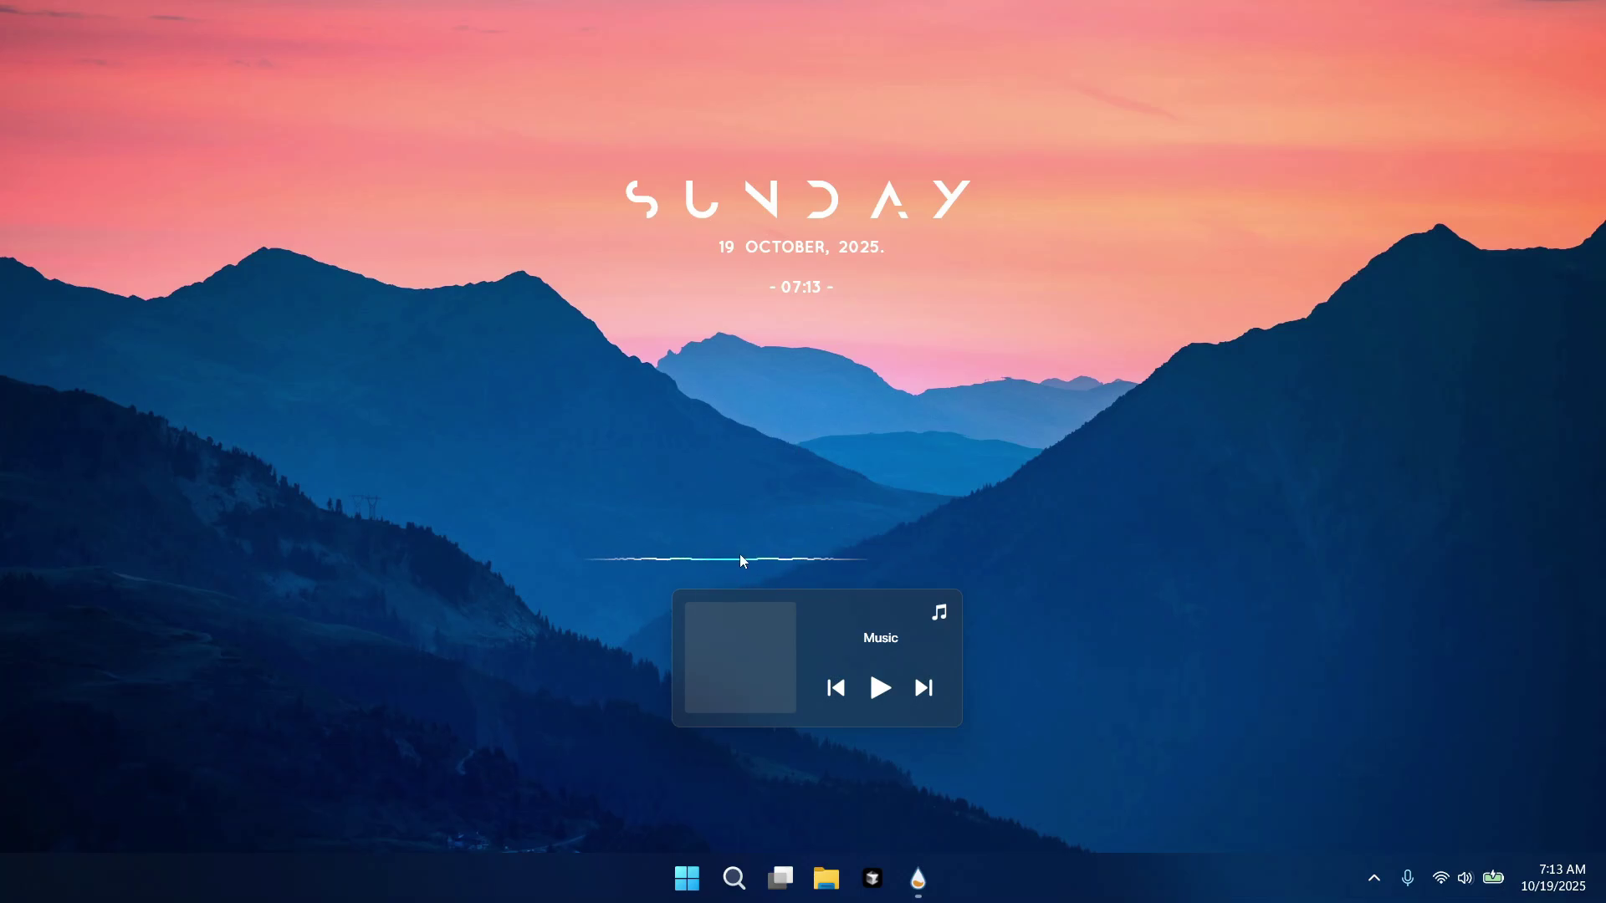
pyautogui.moveTo(737, 558); pyautogui.dragTo(816, 549)
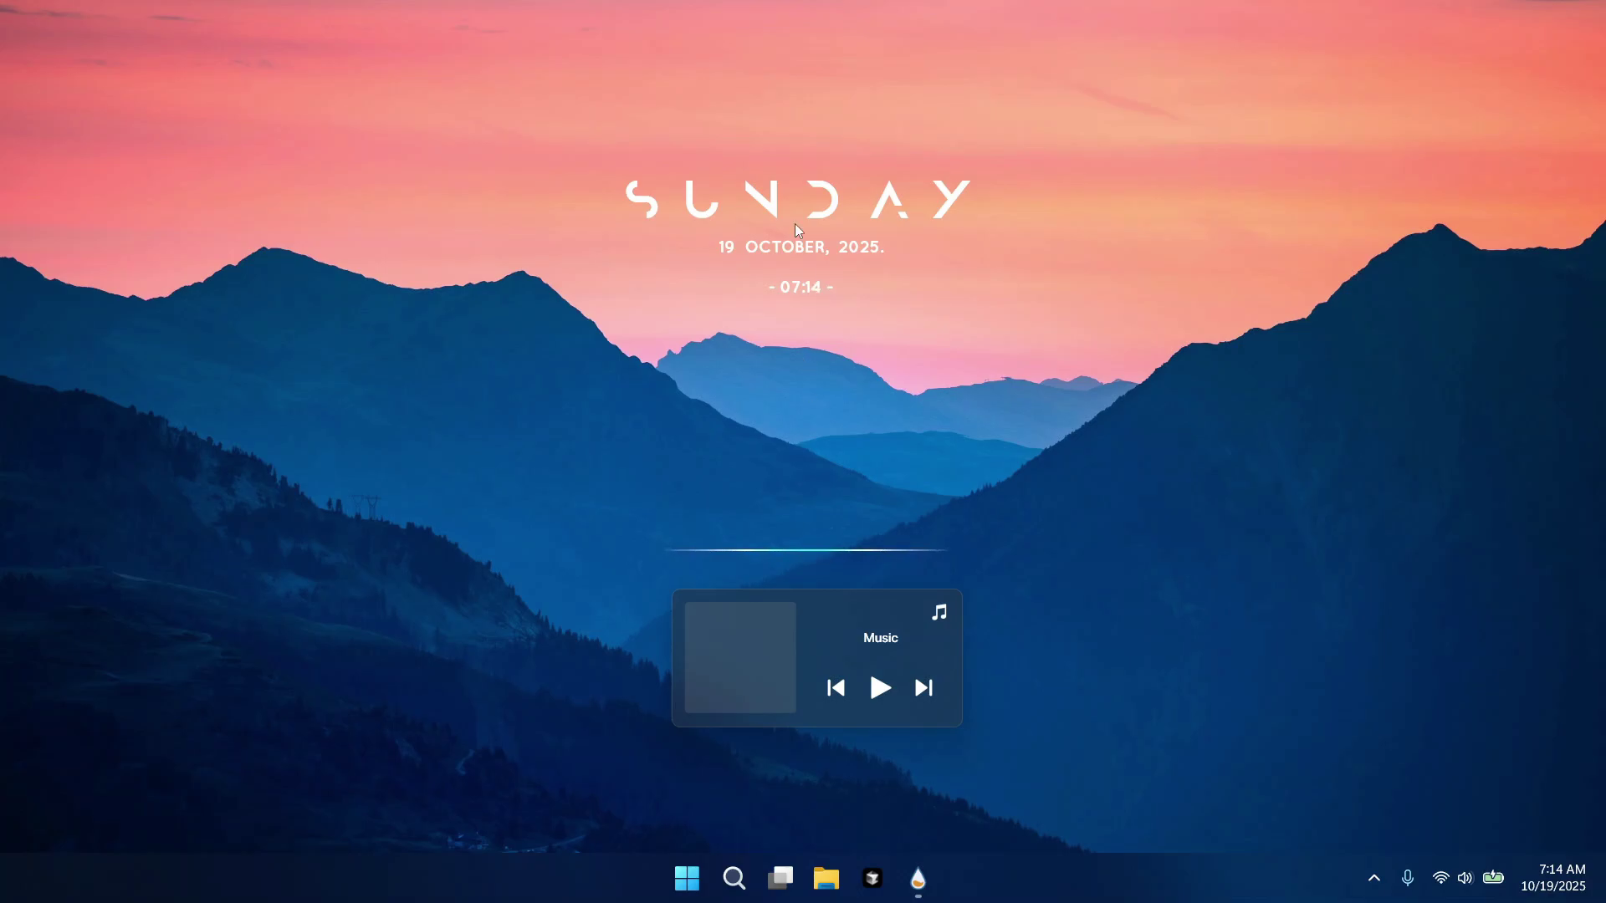
pyautogui.moveTo(799, 246); pyautogui.dragTo(811, 250)
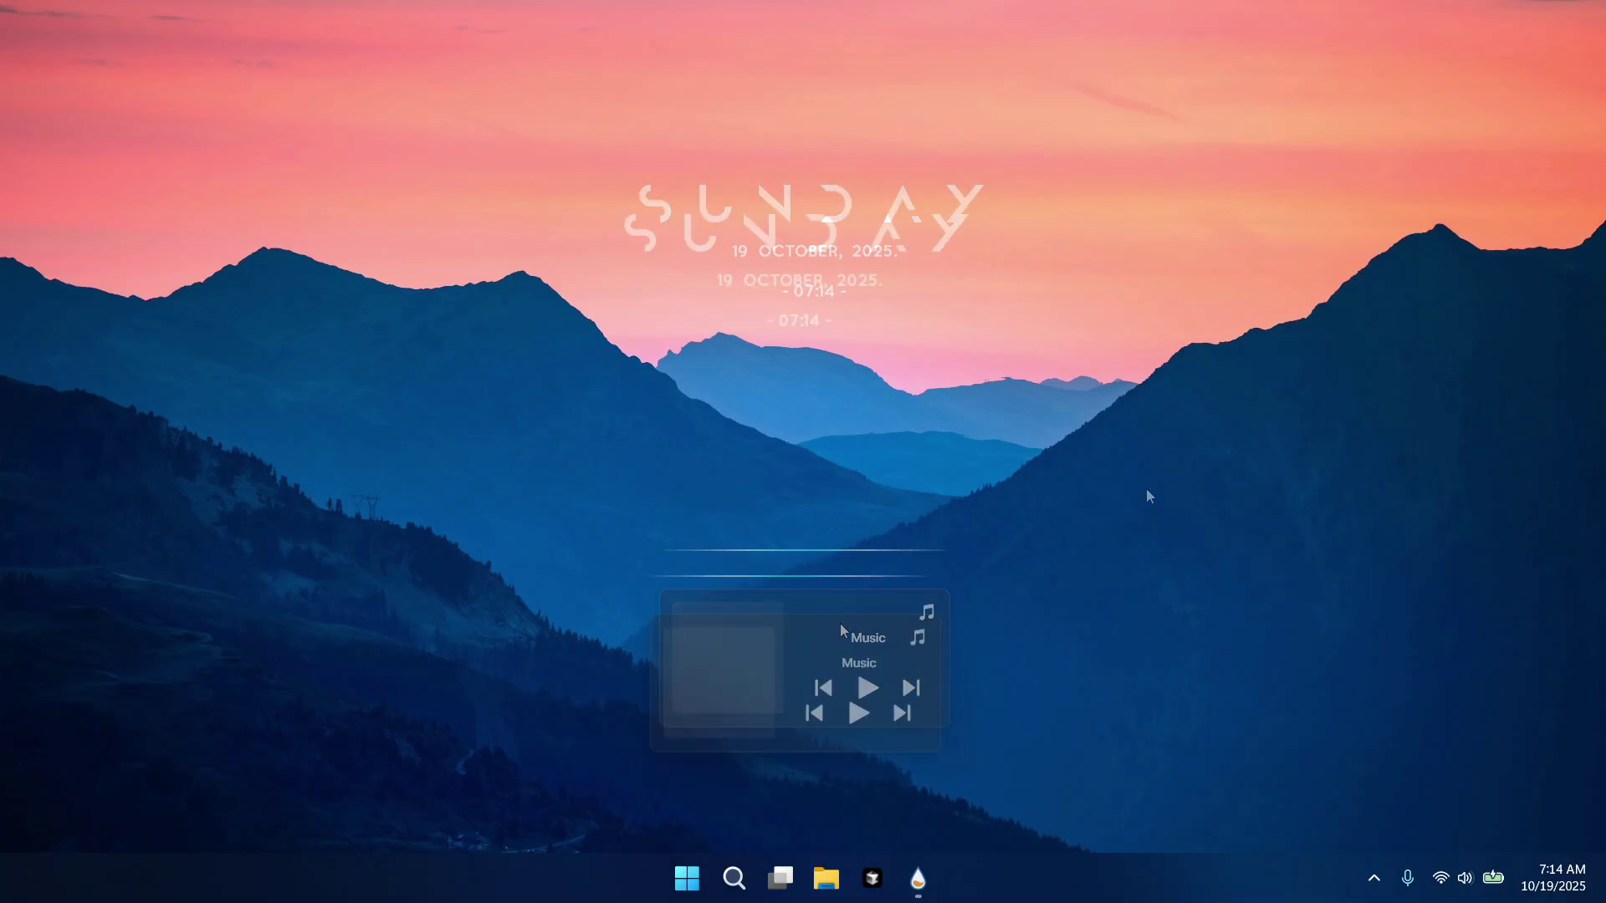
# Reopen the Rainmeter manager and load the WeatherSurvive\Main\Main.ini skin.
pyautogui.click(923, 888)
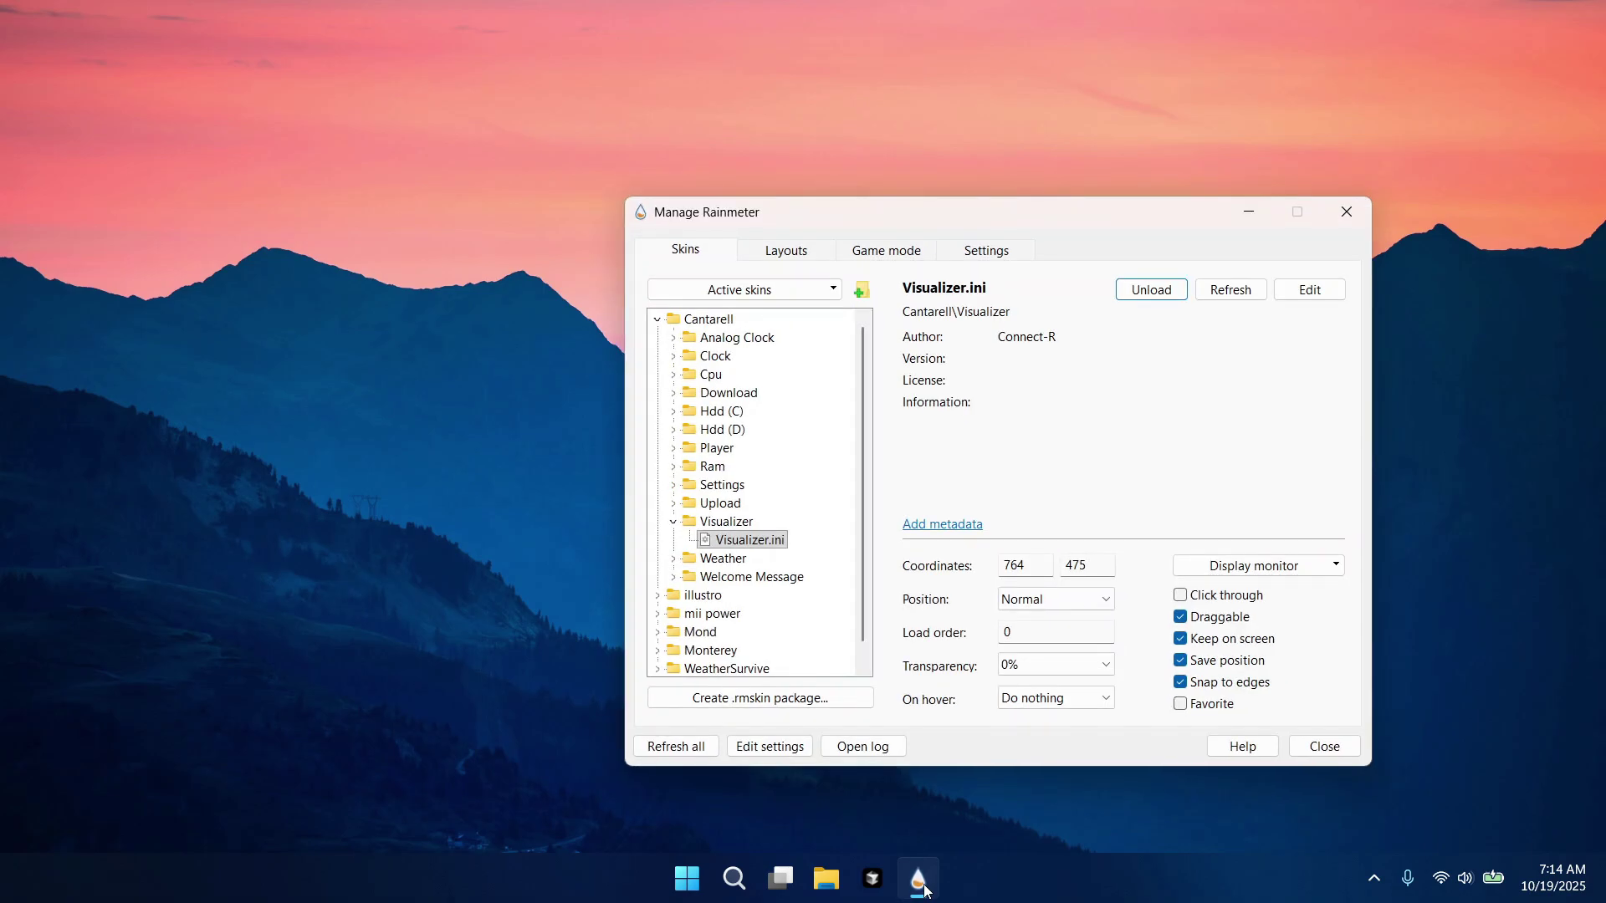
pyautogui.click(657, 320)
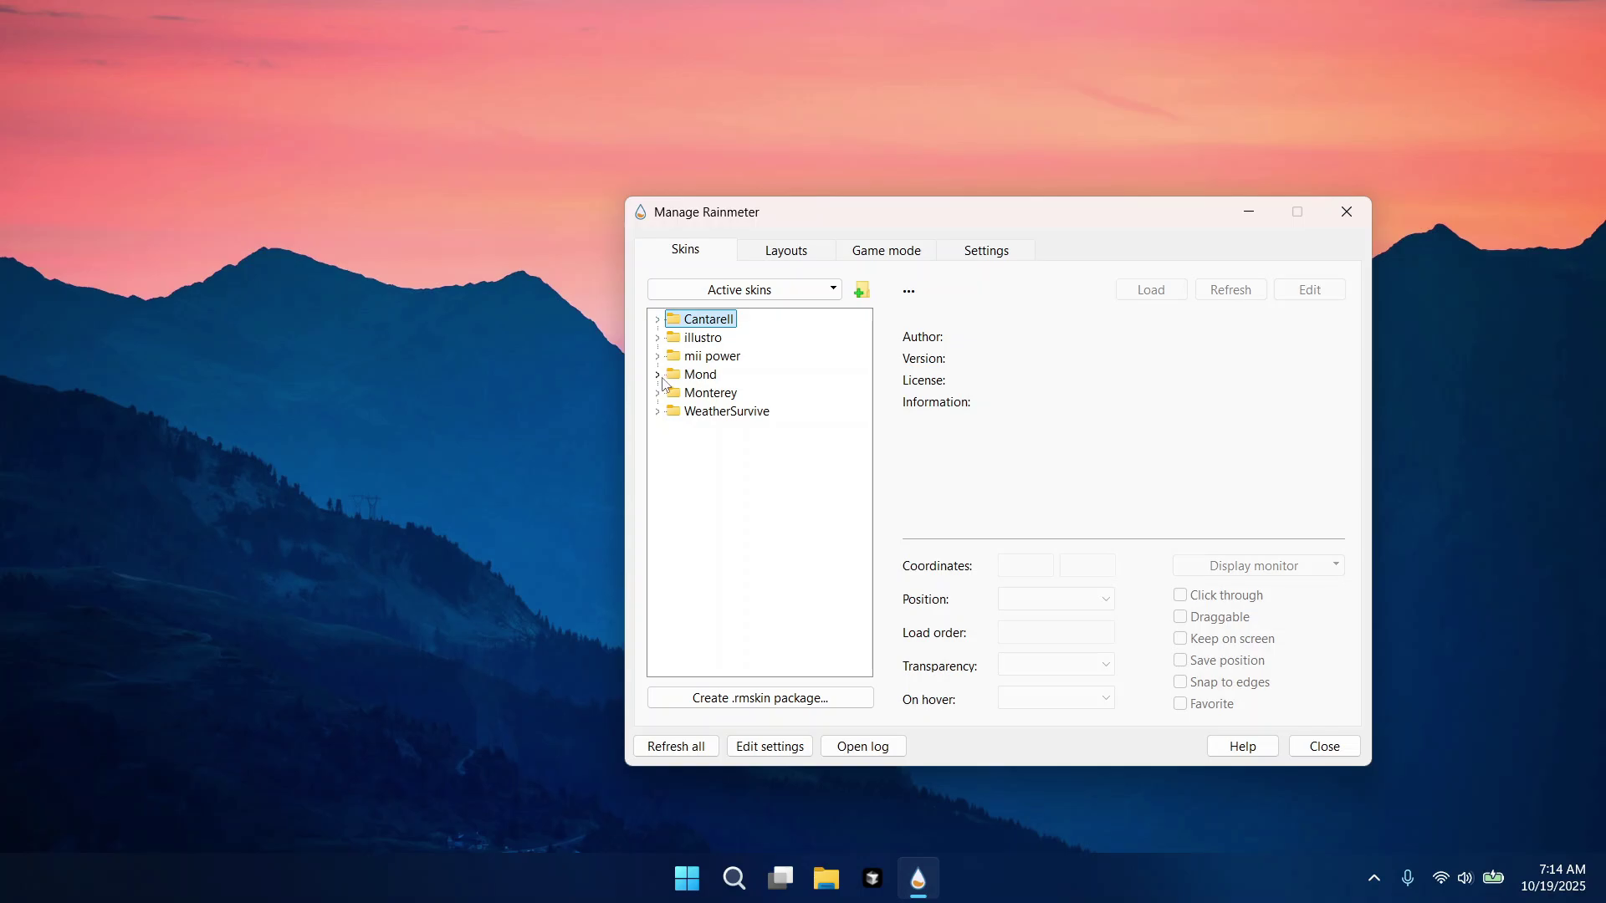
pyautogui.click(658, 412)
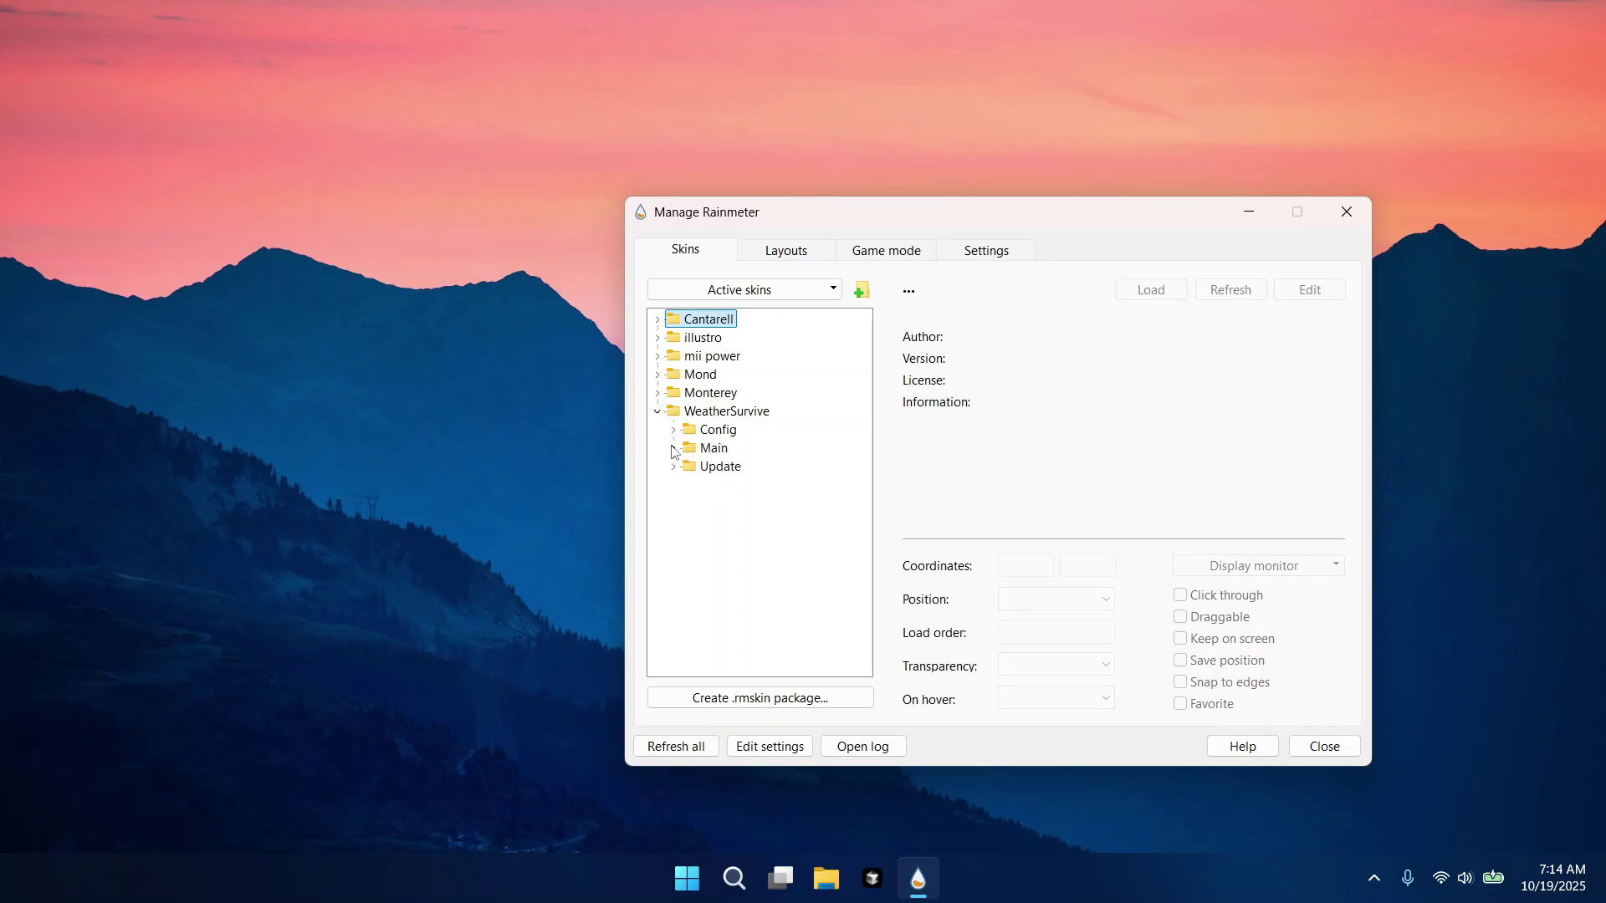
pyautogui.click(672, 450)
pyautogui.click(738, 466)
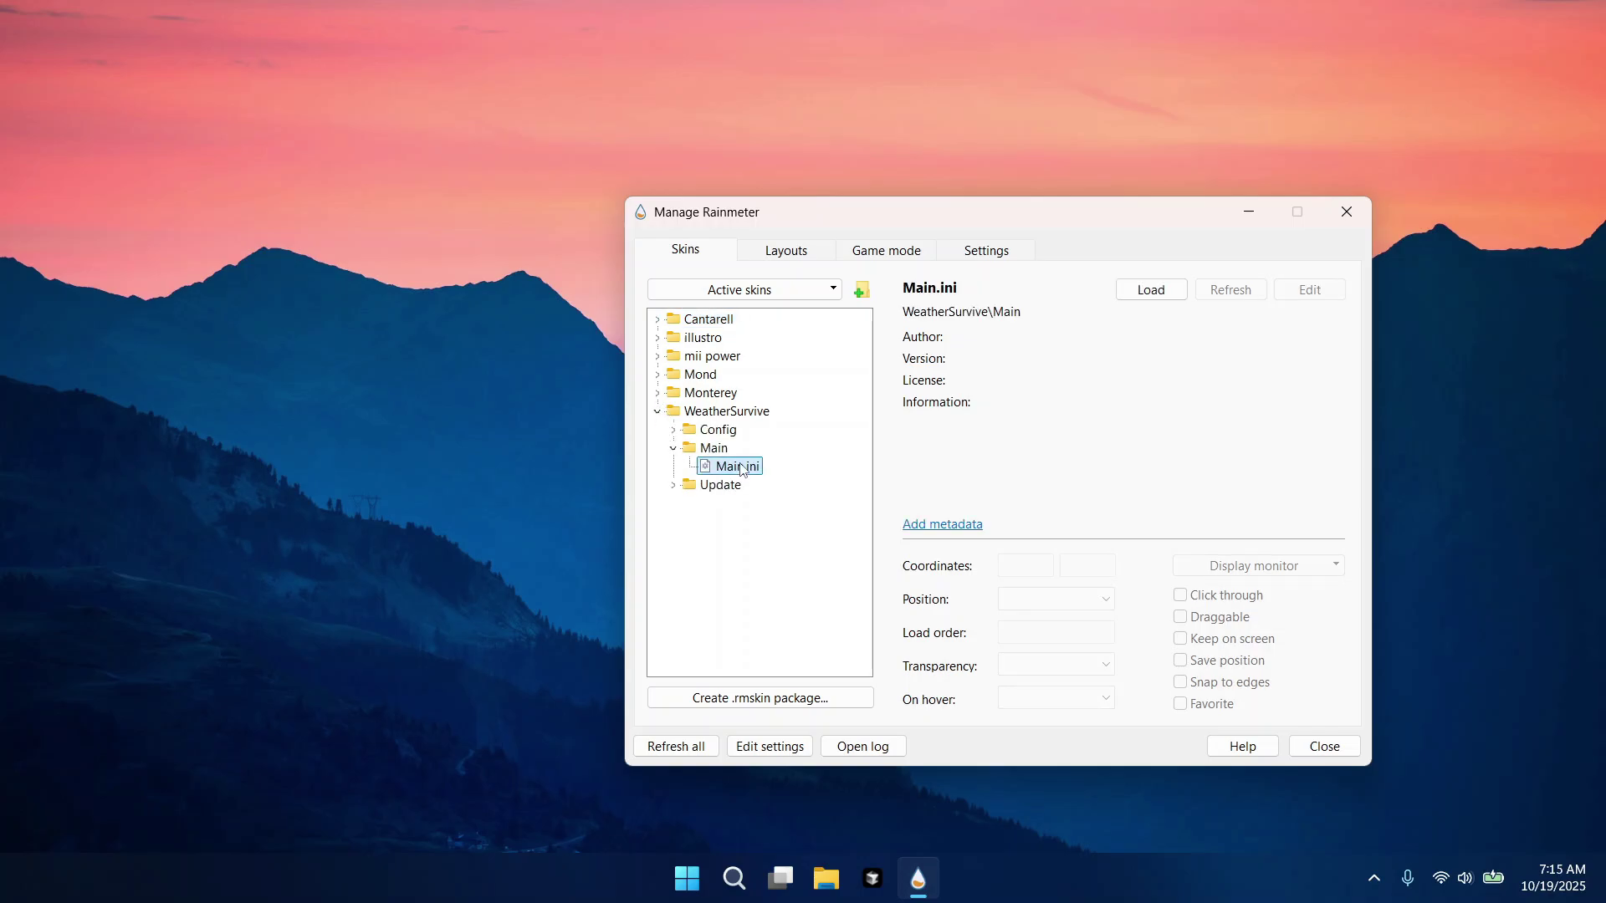
pyautogui.click(1134, 300)
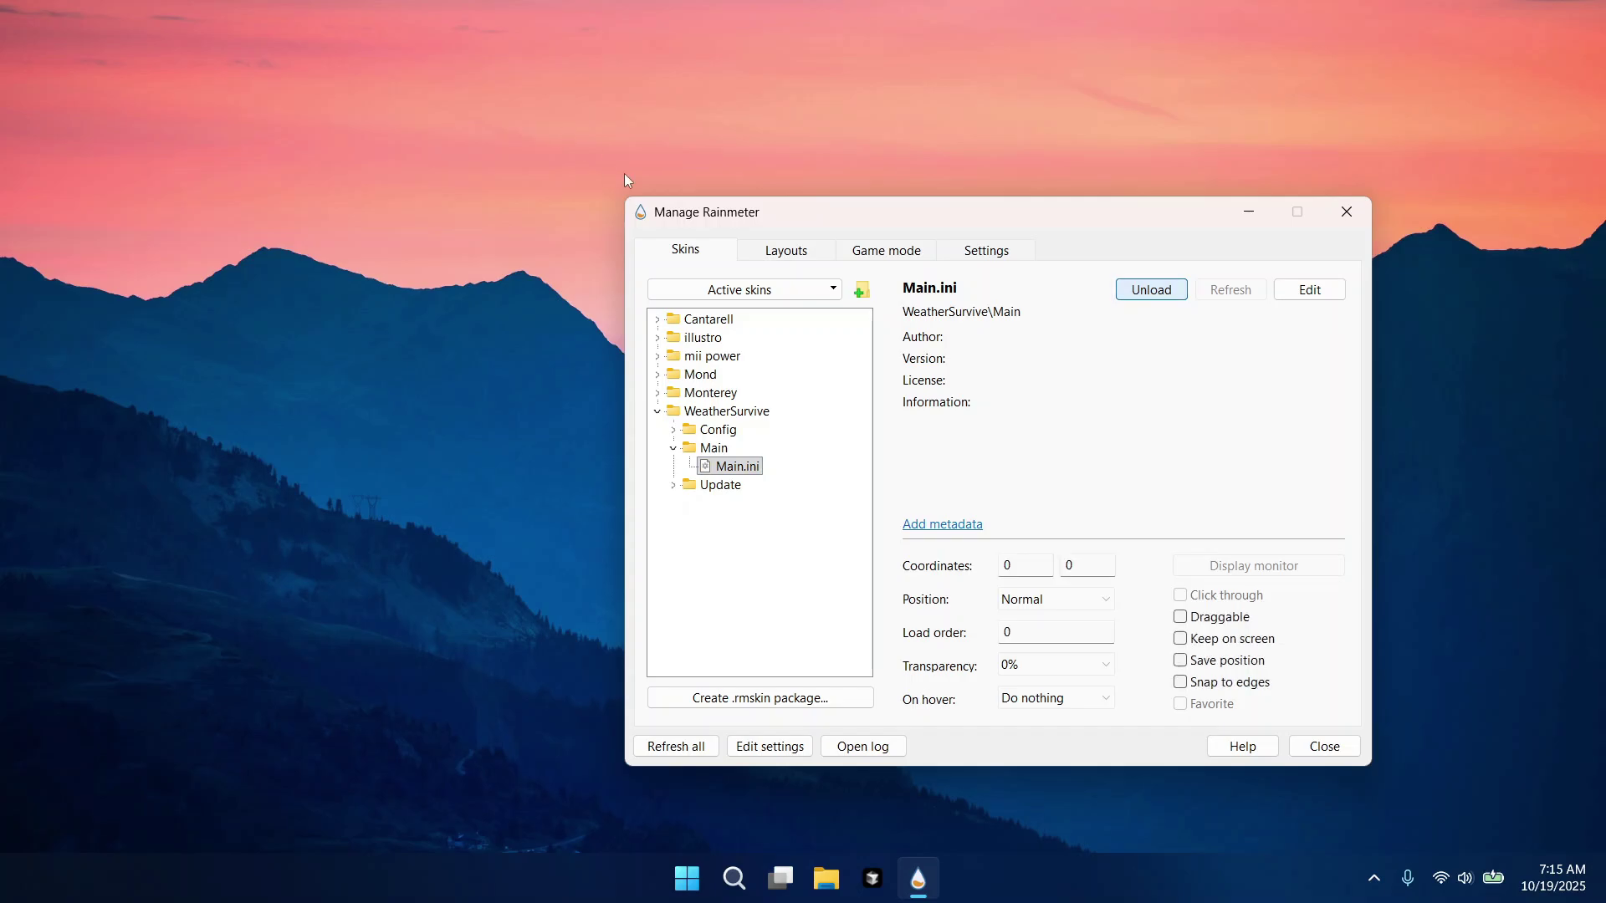
# Move the weather widget to about coordinates 191, 170 and open its settings.
pyautogui.moveTo(57, 73); pyautogui.dragTo(216, 214)
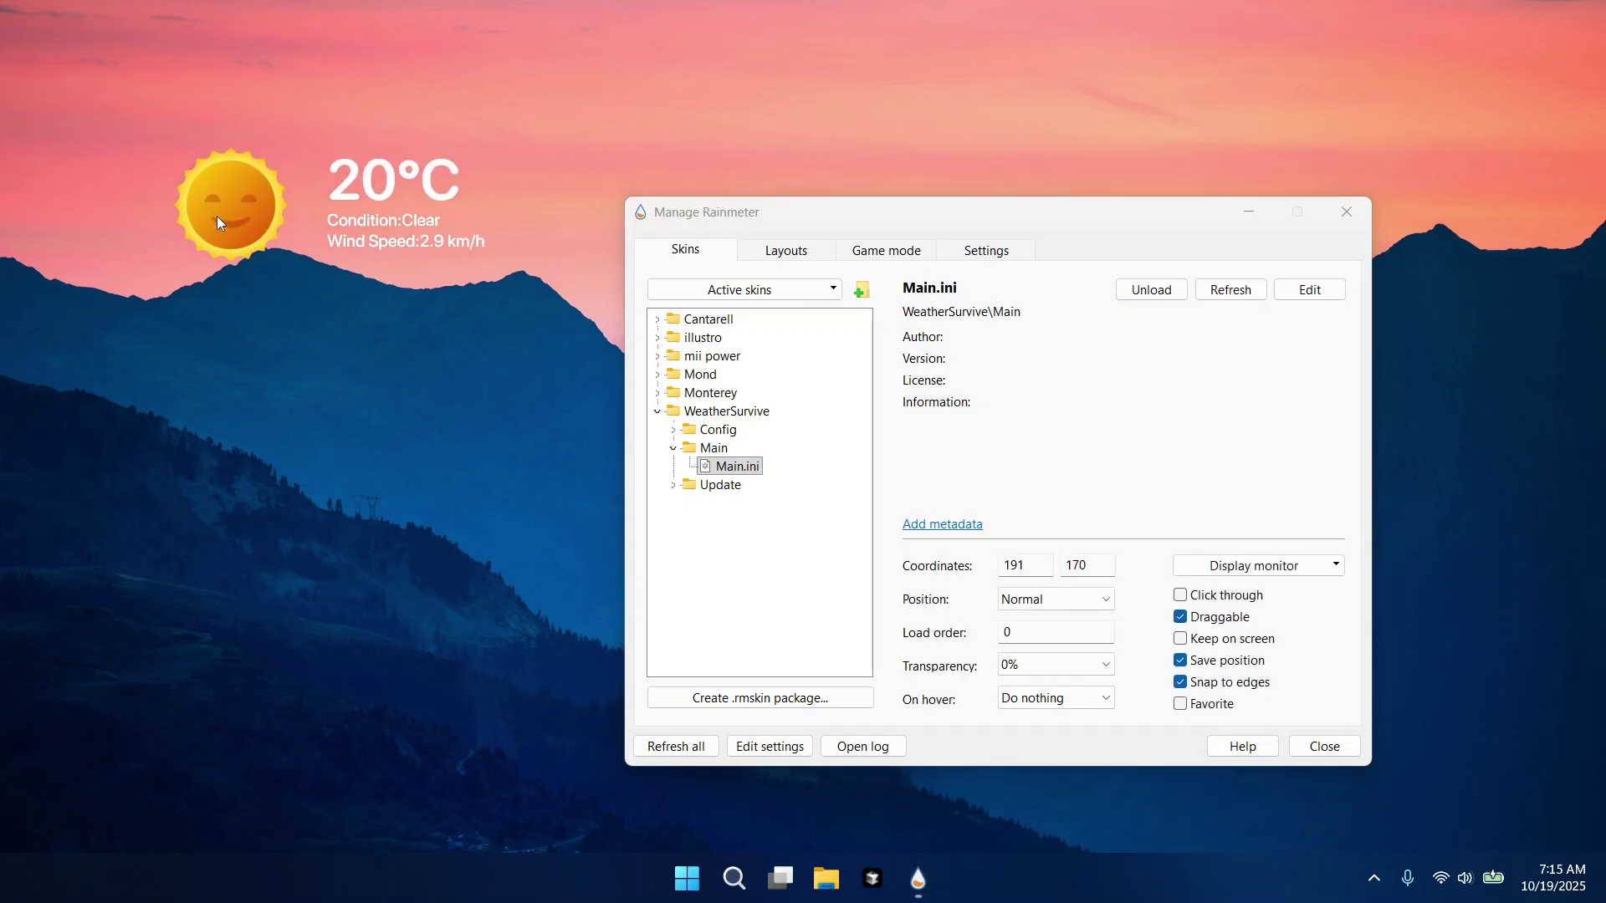
pyautogui.click(217, 216)
pyautogui.click(255, 251)
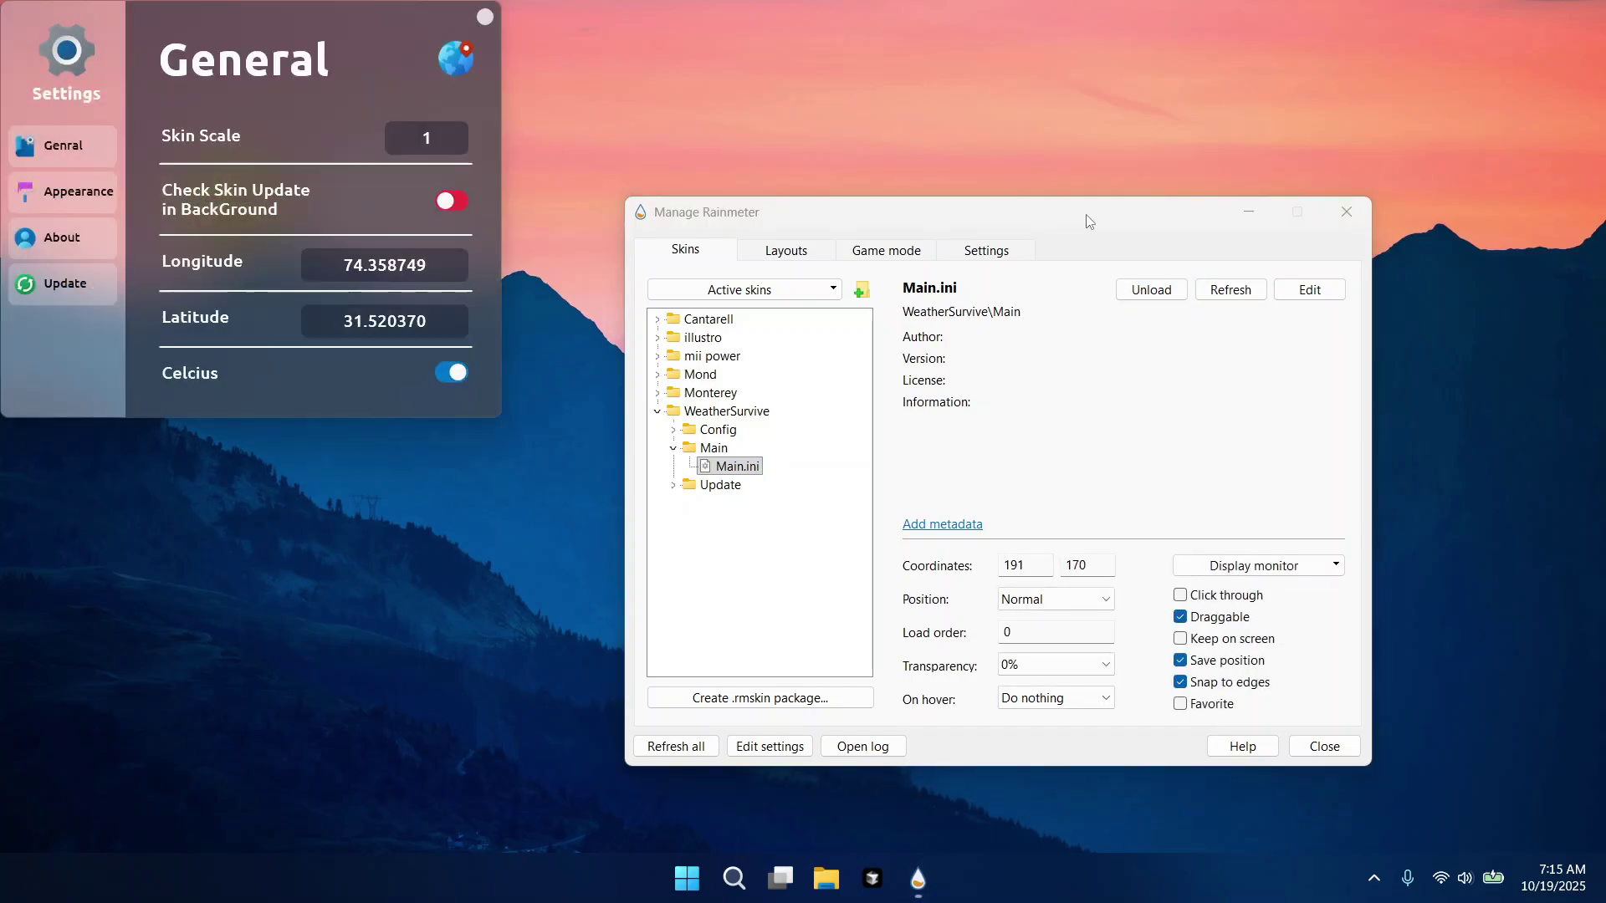
# Minimize the manager, move the weather settings window to the middle of the desktop, and set Skin Scale to 0.70.
pyautogui.click(1248, 211)
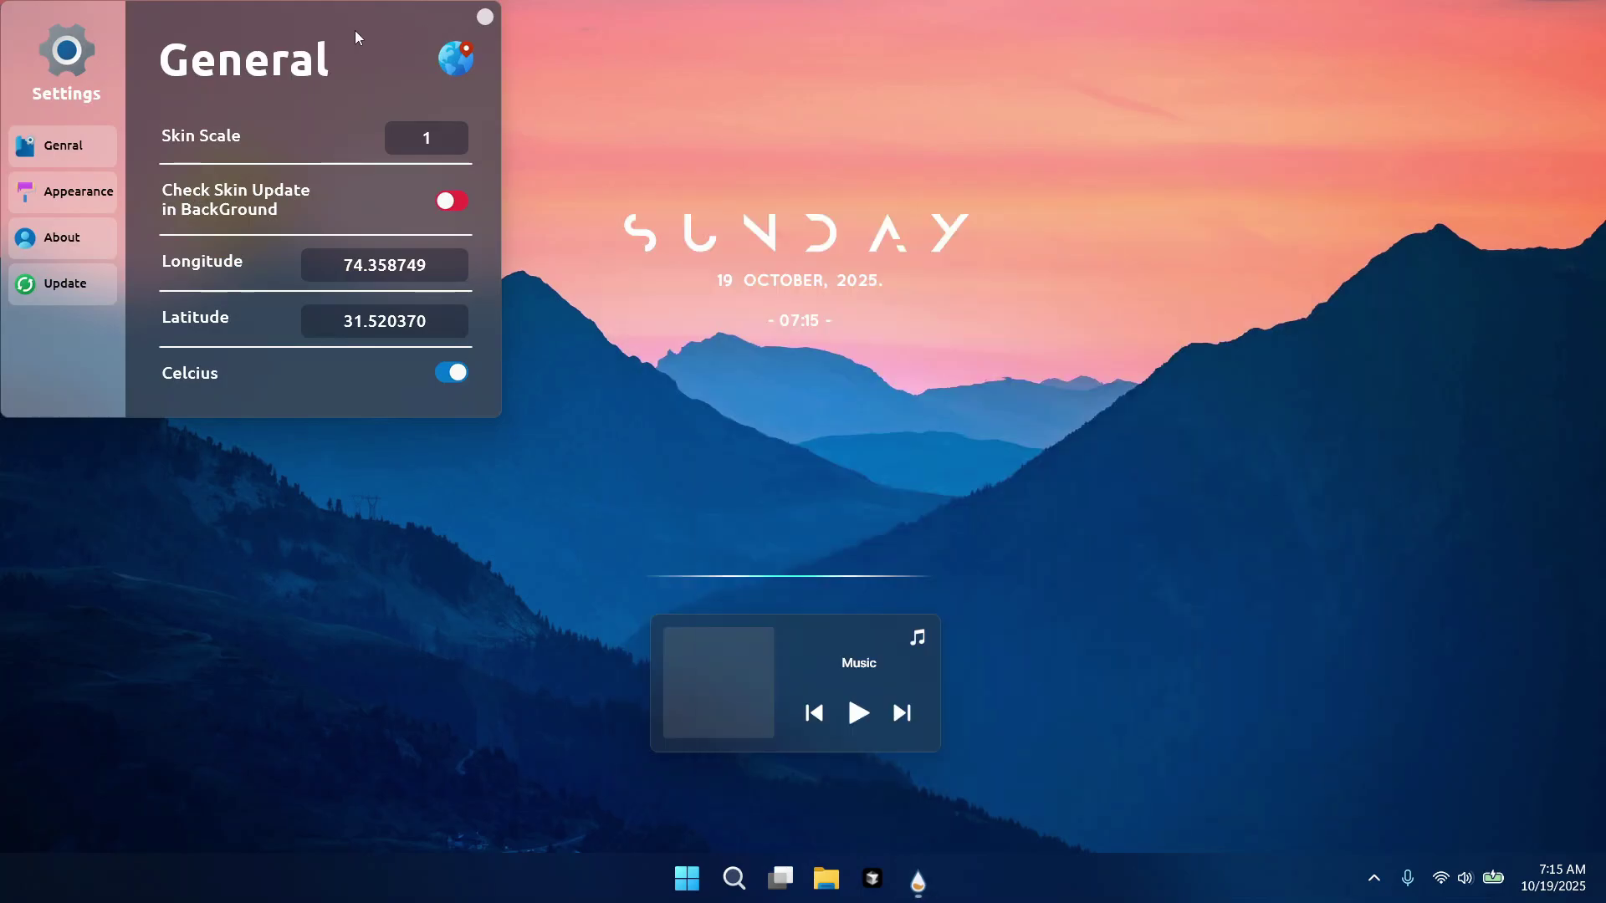
pyautogui.moveTo(301, 48); pyautogui.dragTo(878, 176)
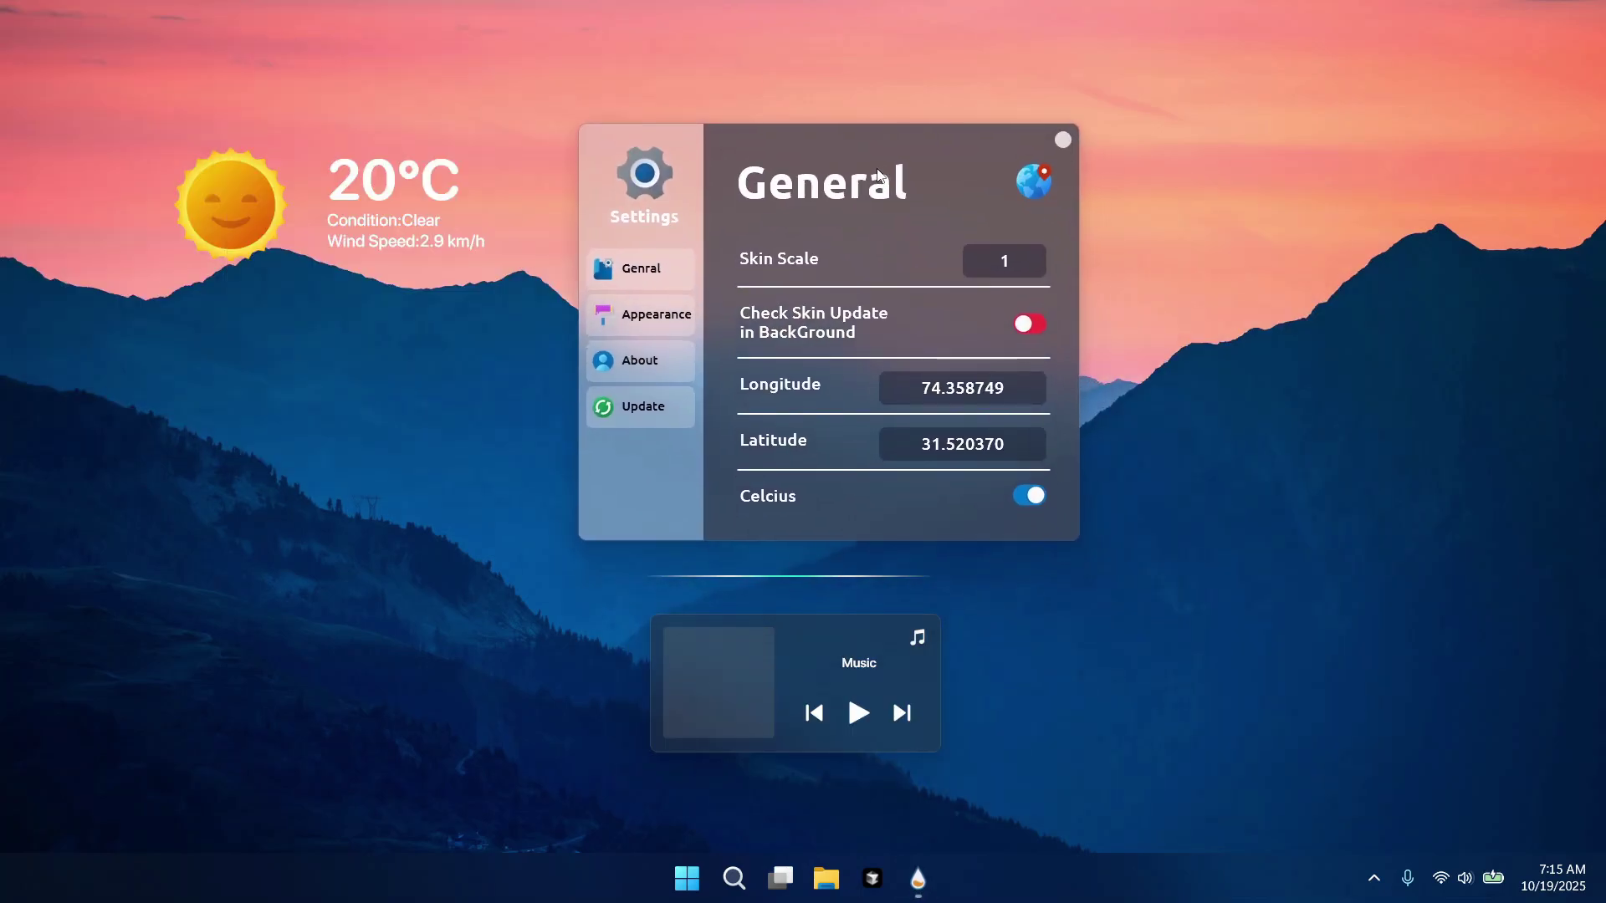
pyautogui.click(1012, 265)
pyautogui.write('0.70')
pyautogui.press('Return')
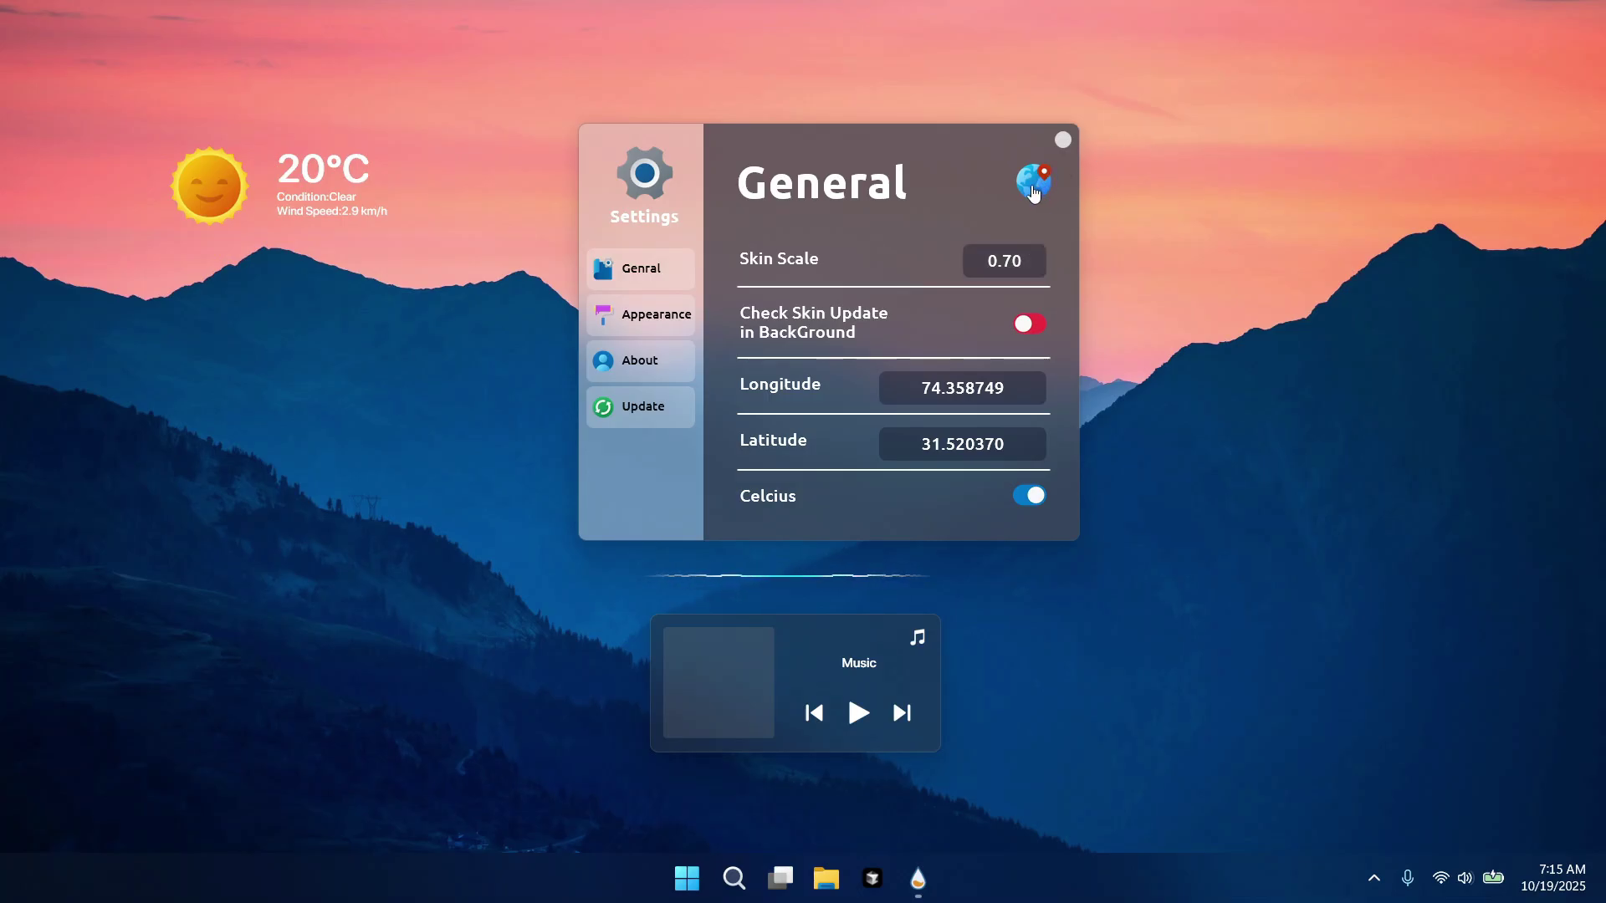
# Open the latlong.net coordinate finder from the weather settings and search for the place Hasilpur.
pyautogui.click(1201, 167)
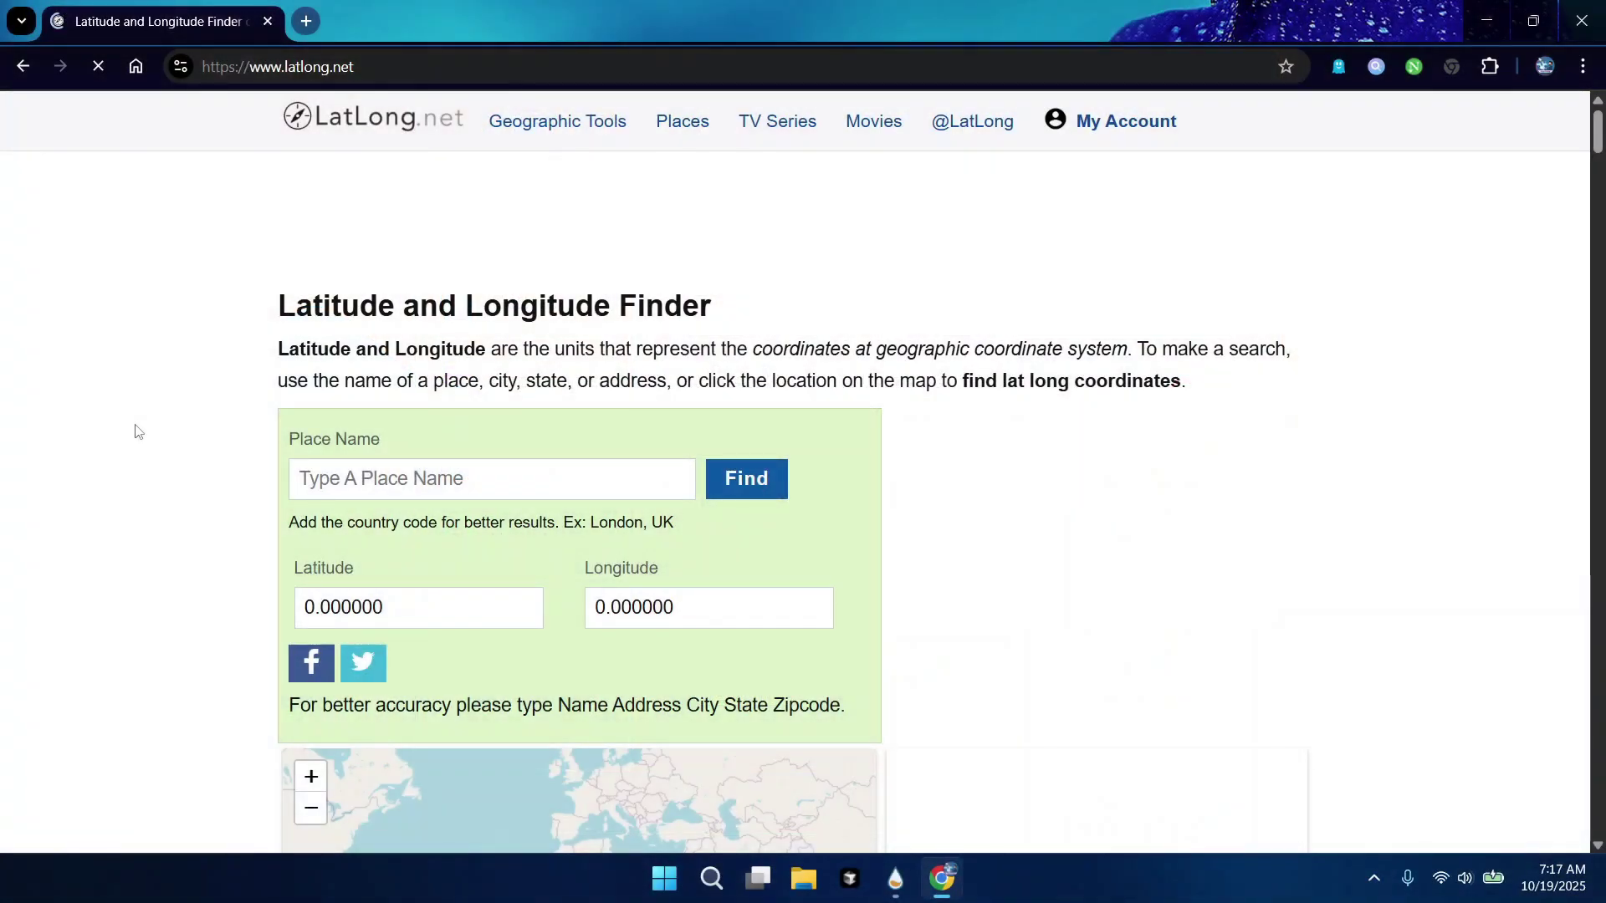
pyautogui.click(332, 490)
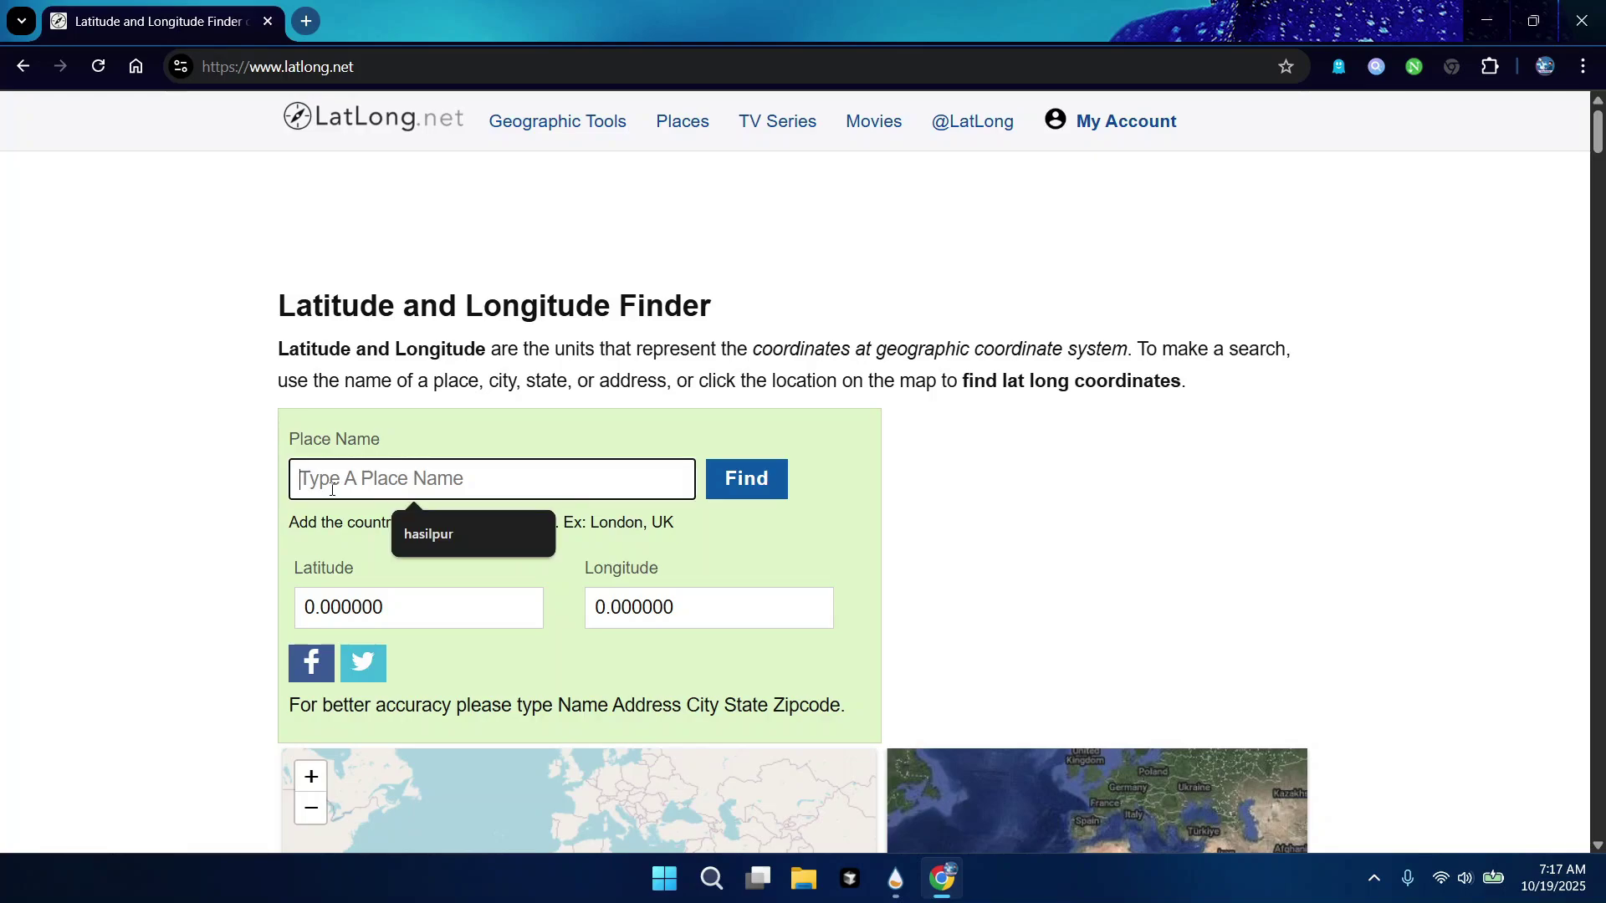
pyautogui.write('Has')
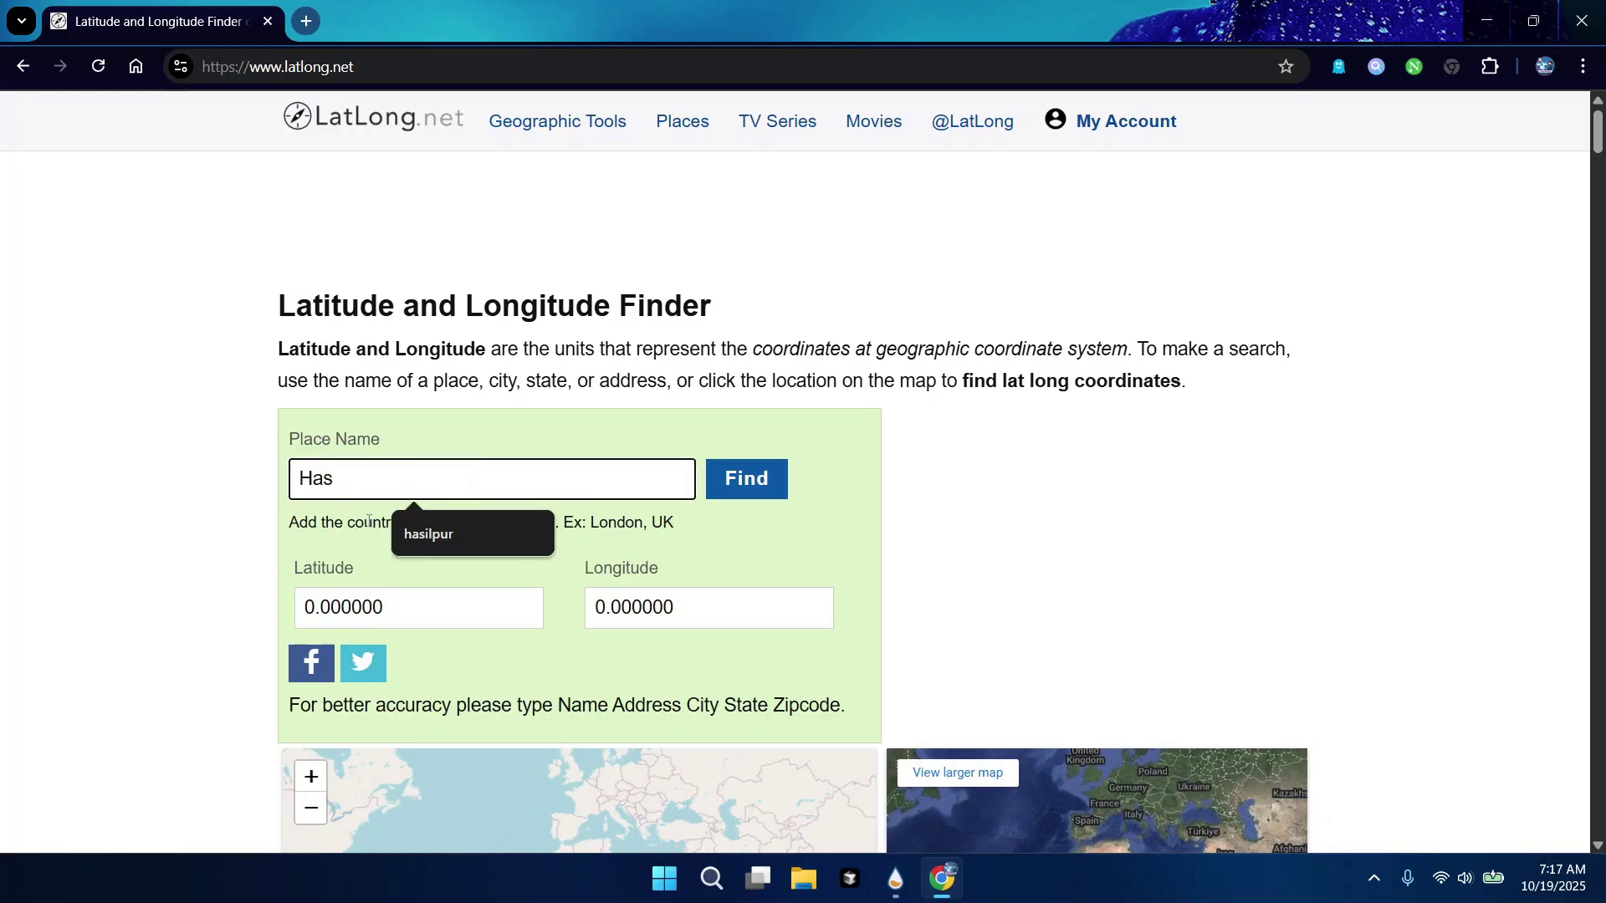
pyautogui.write('ilpur')
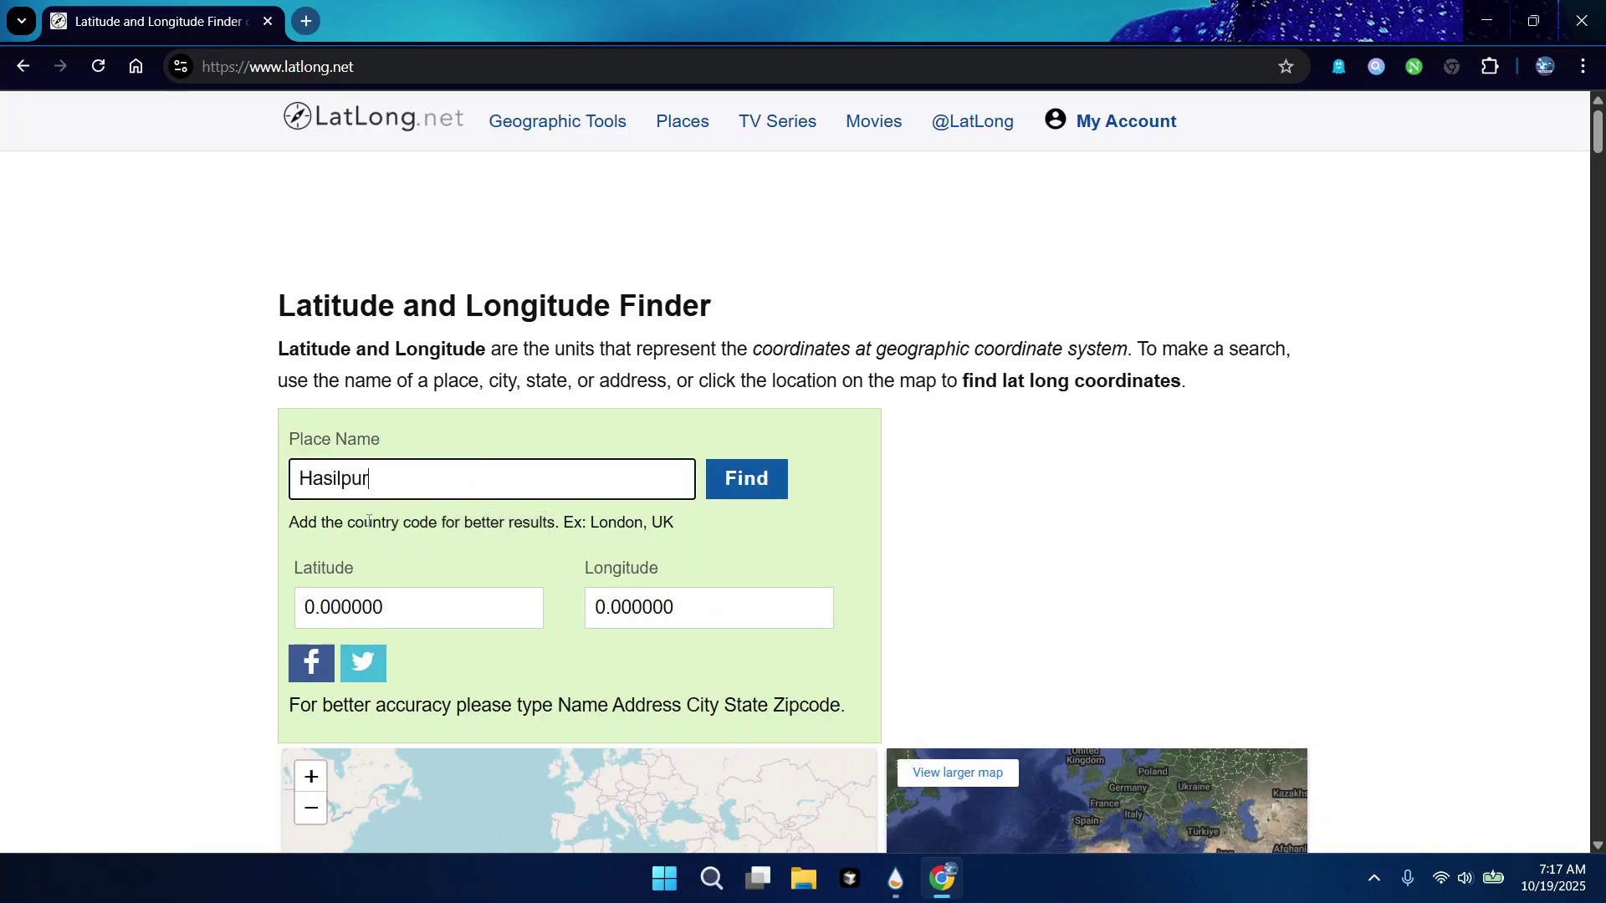
pyautogui.click(761, 478)
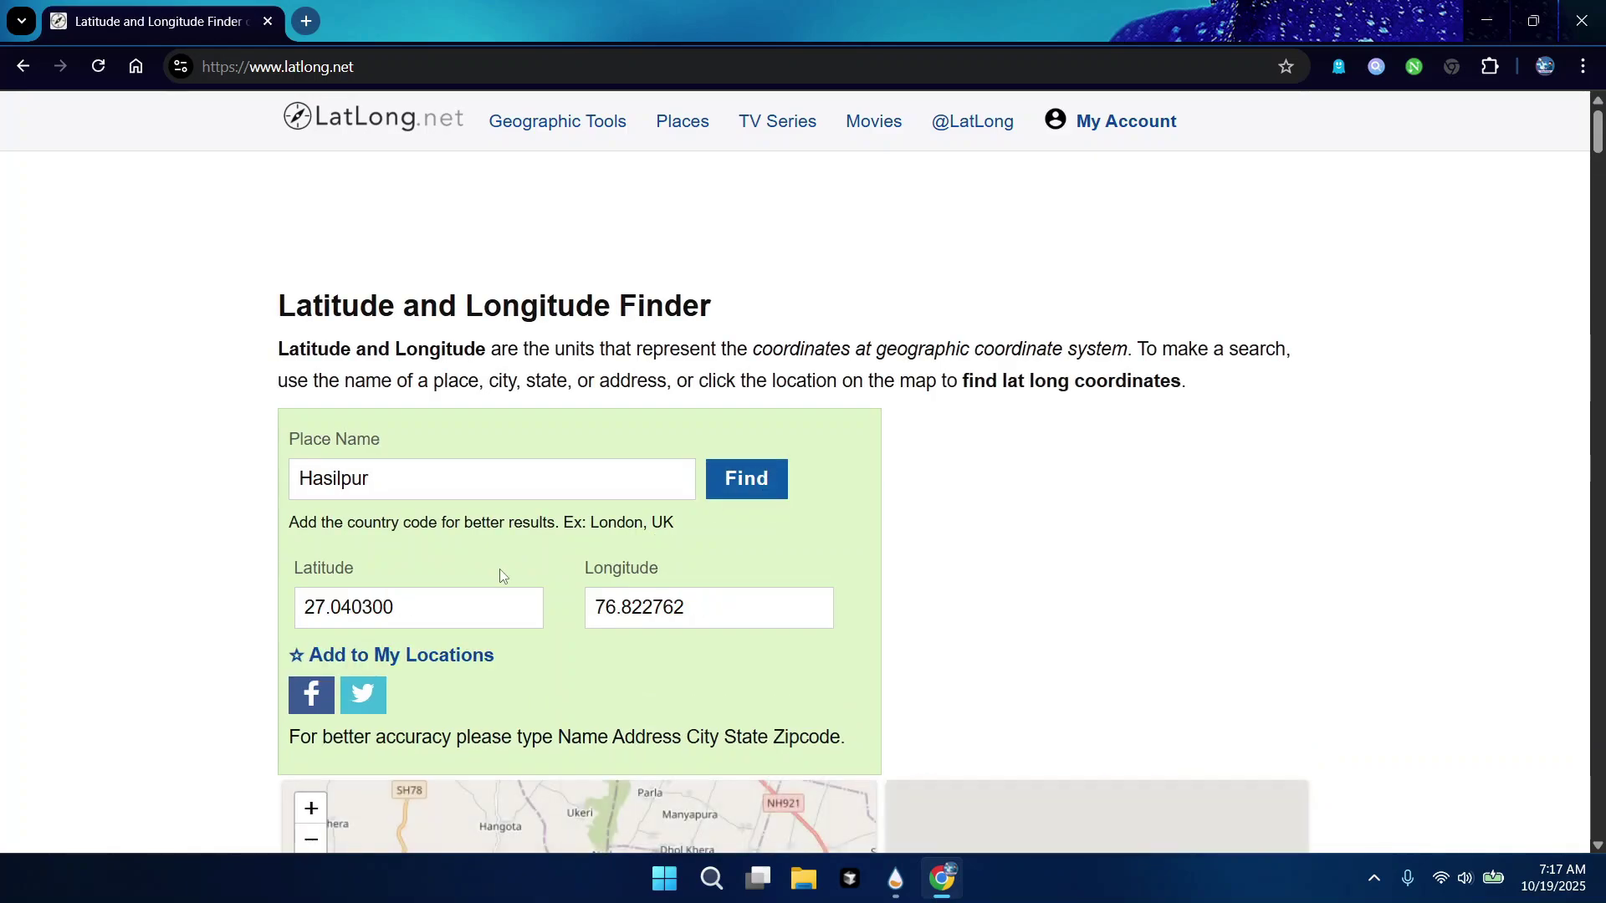
# Copy the latitude found for Hasilpur and minimize the browser to return to the weather settings.
pyautogui.scroll(-1, 499, 576)
pyautogui.moveTo(449, 568); pyautogui.dragTo(296, 562)
pyautogui.hotkey('ctrl', 'c')
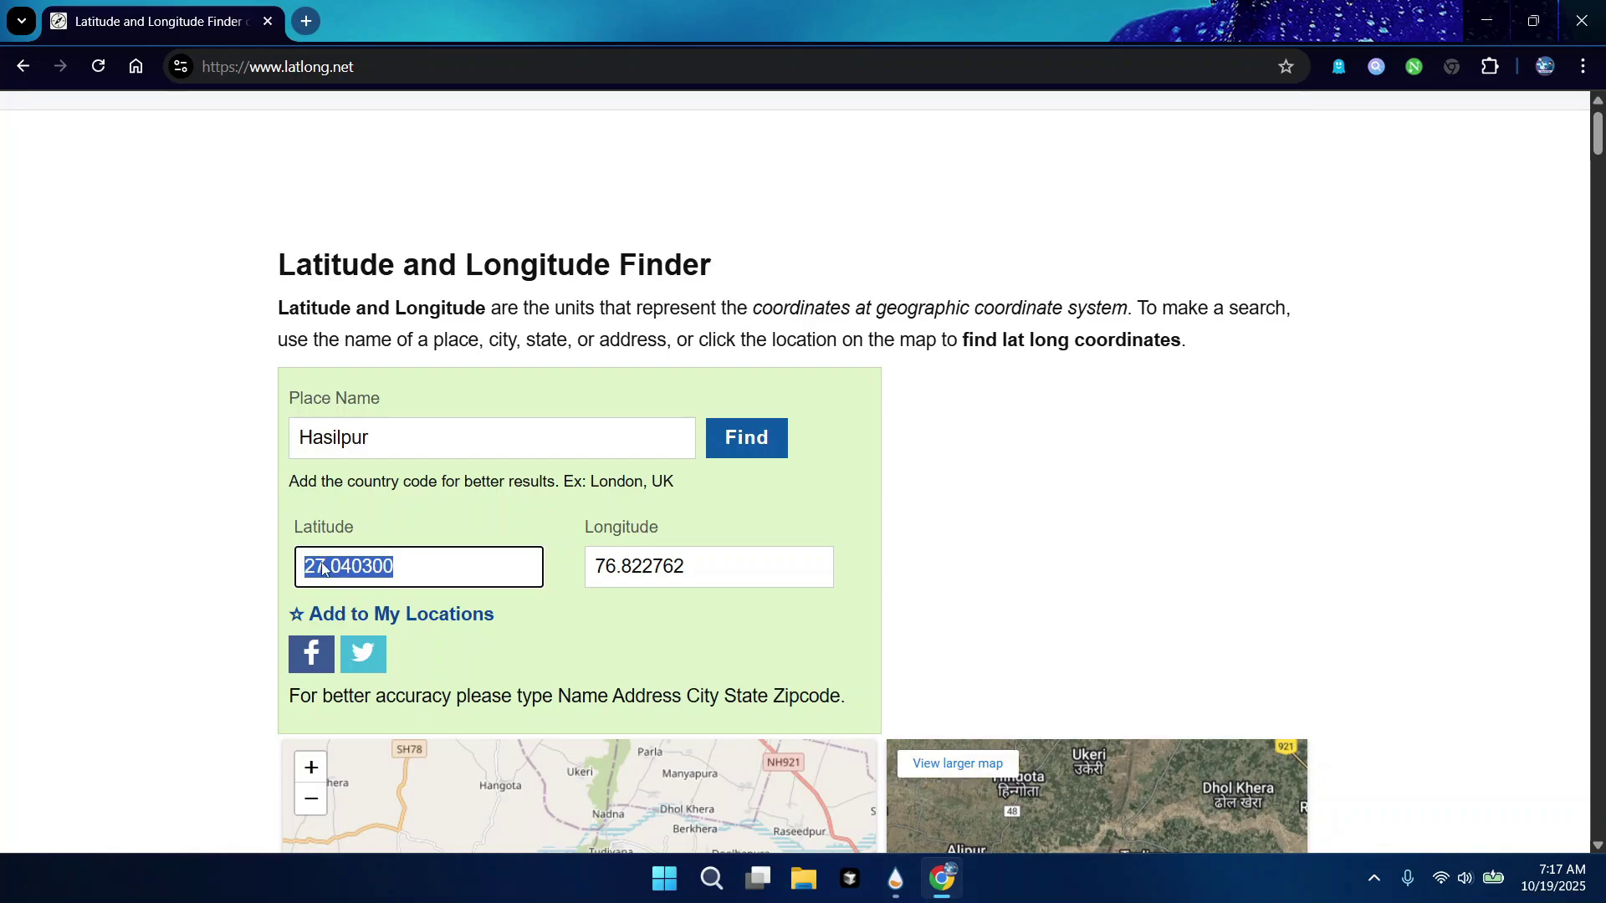
pyautogui.rightClick(324, 567)
pyautogui.click(338, 158)
pyautogui.click(1486, 18)
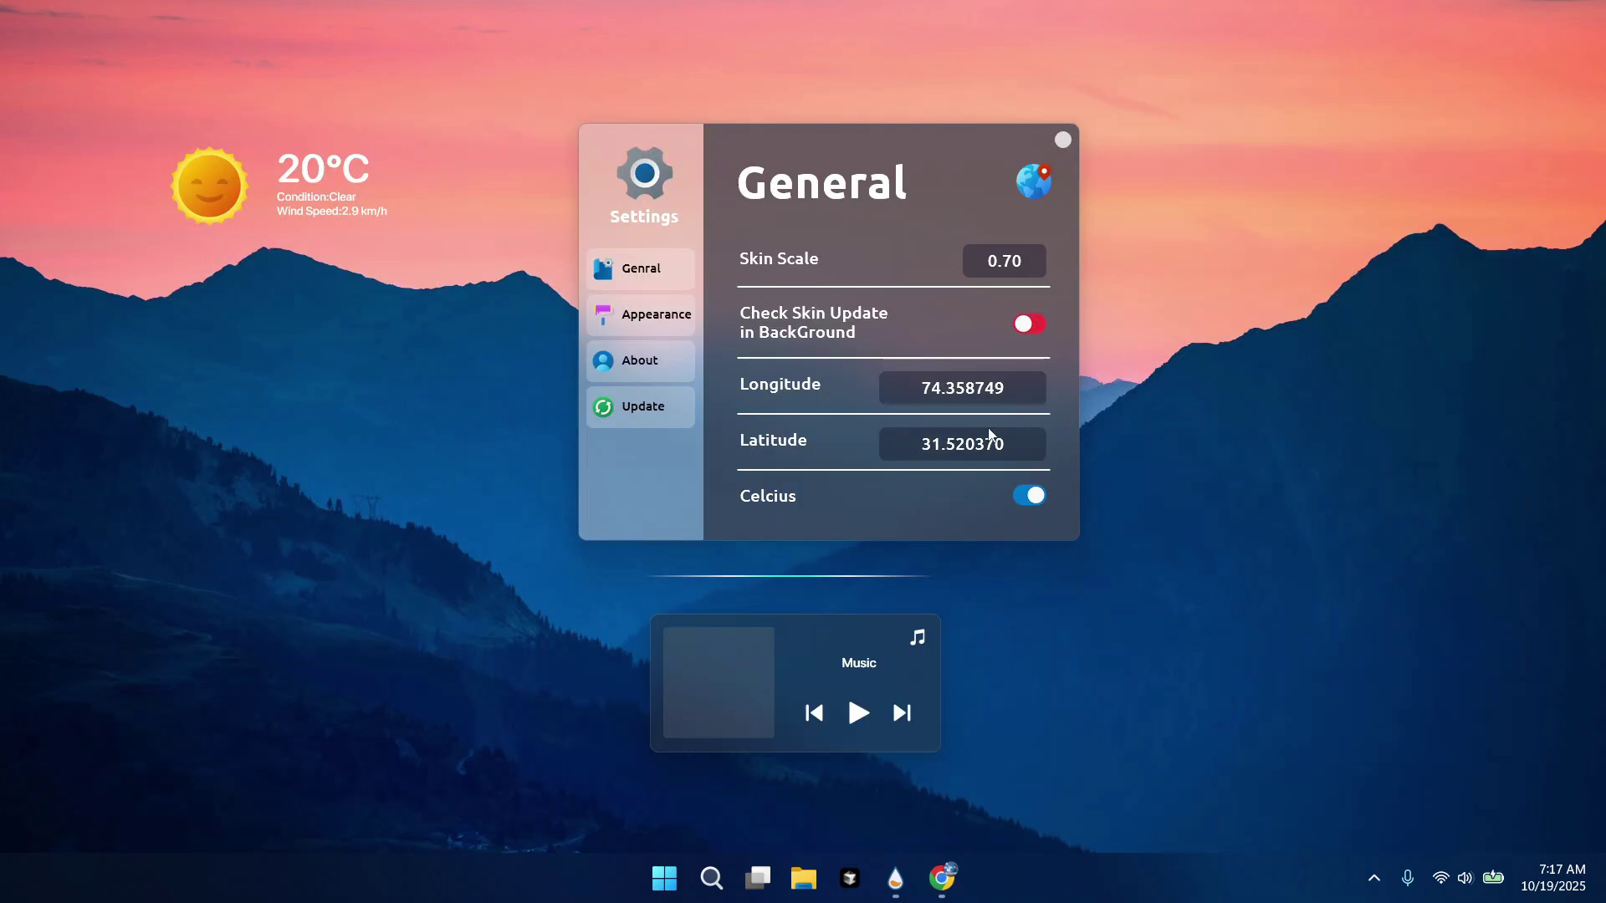
# Replace the weather widget's Latitude with the copied value 27.040300.
pyautogui.click(973, 450)
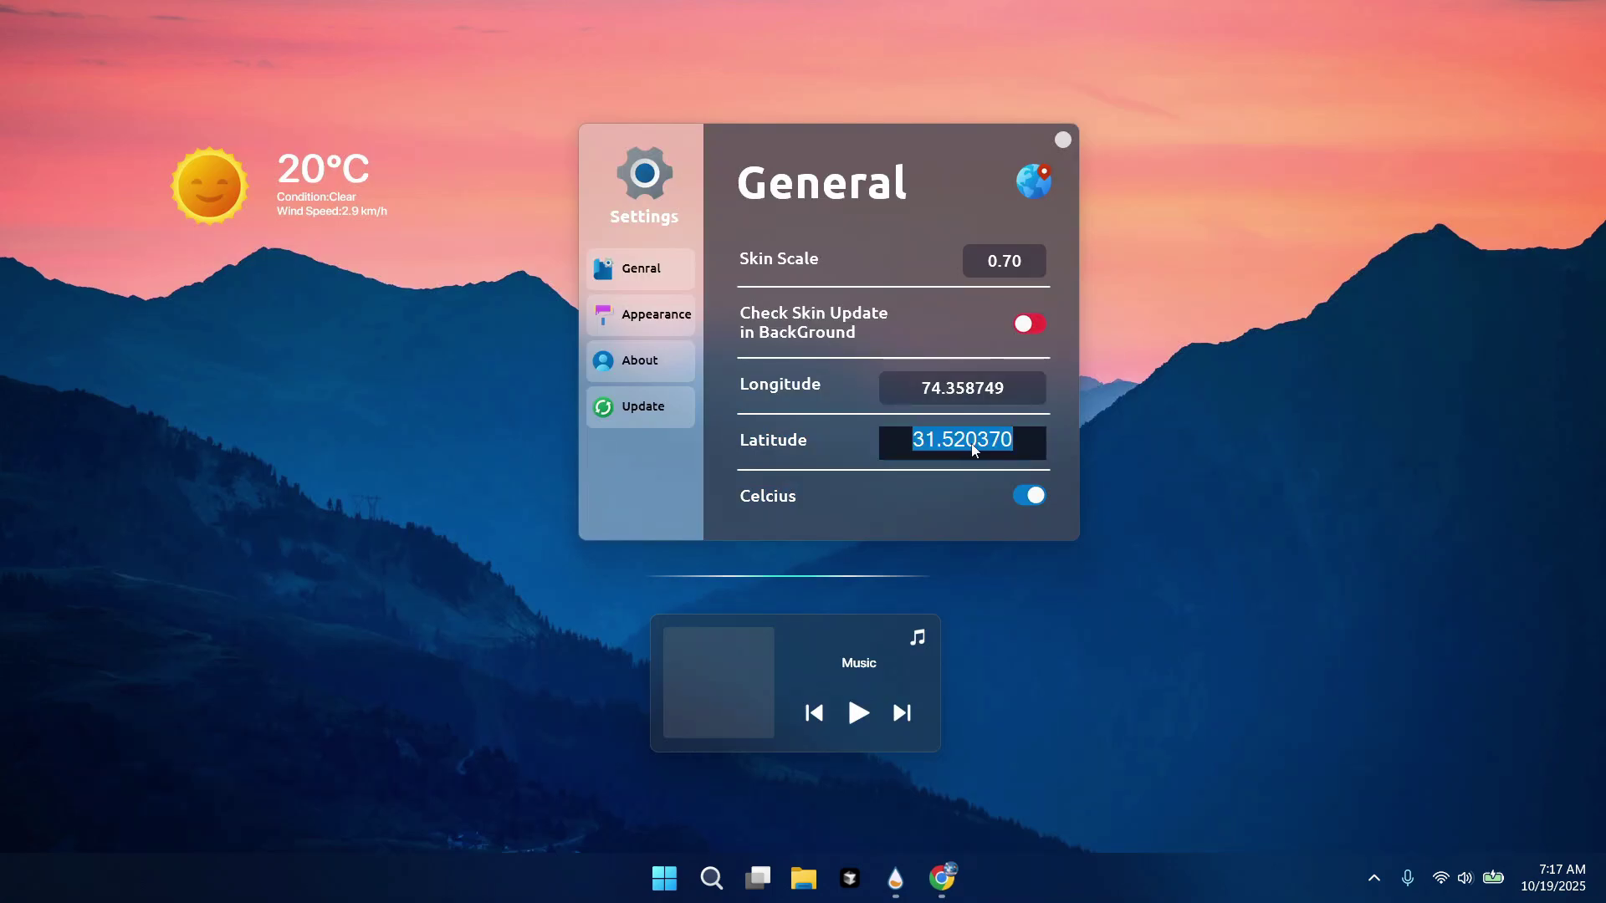
pyautogui.rightClick(971, 443)
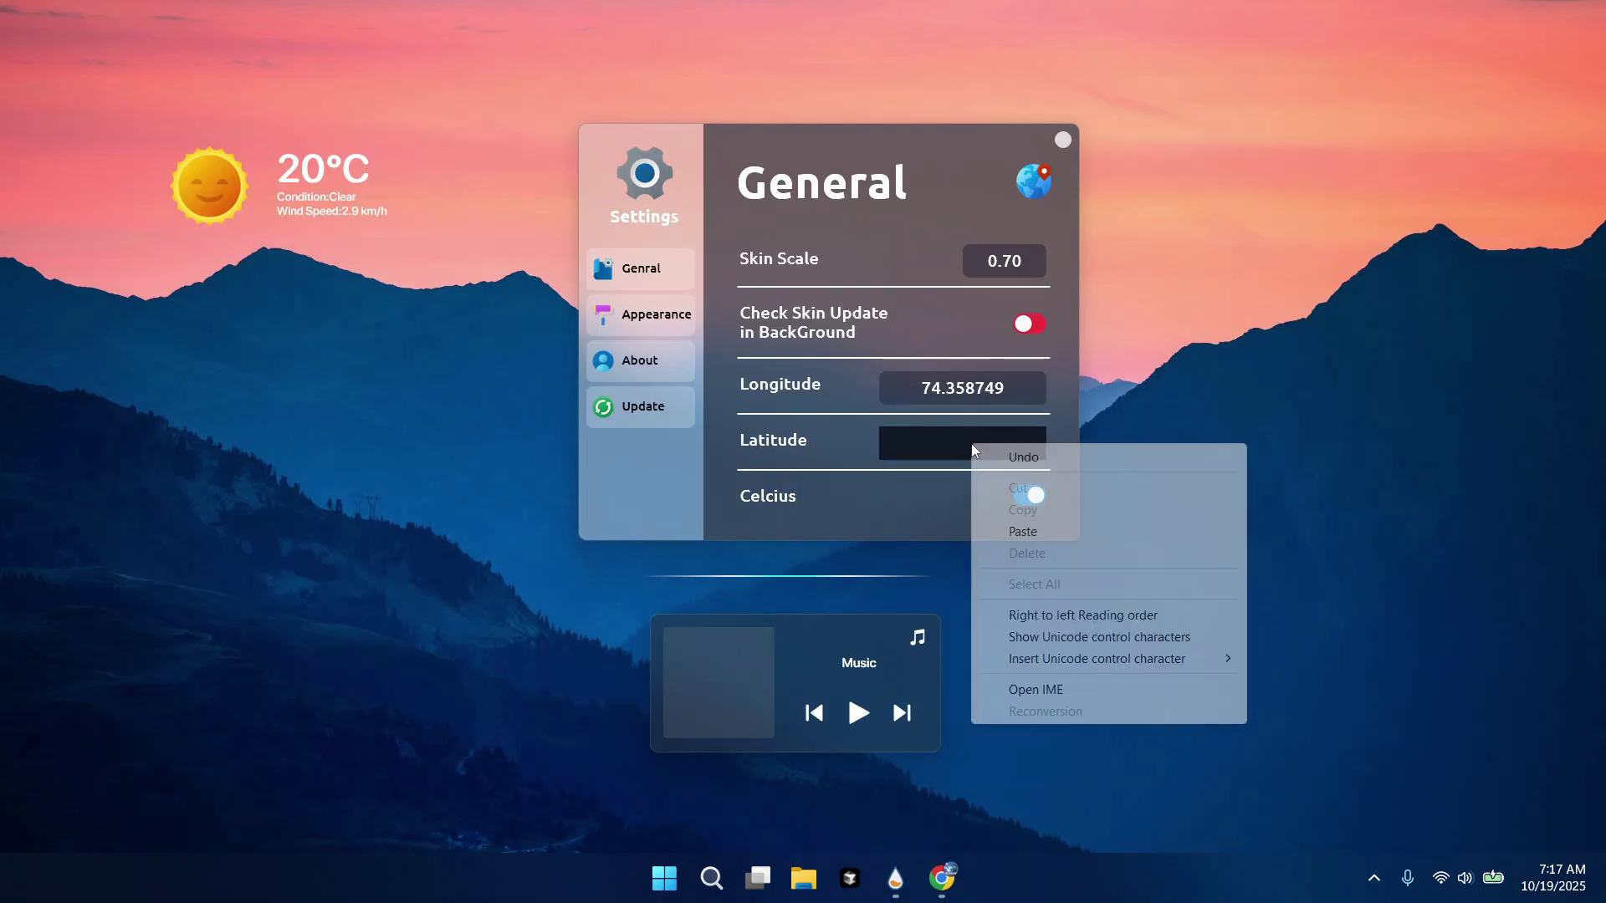
pyautogui.click(1005, 530)
pyautogui.press('Return')
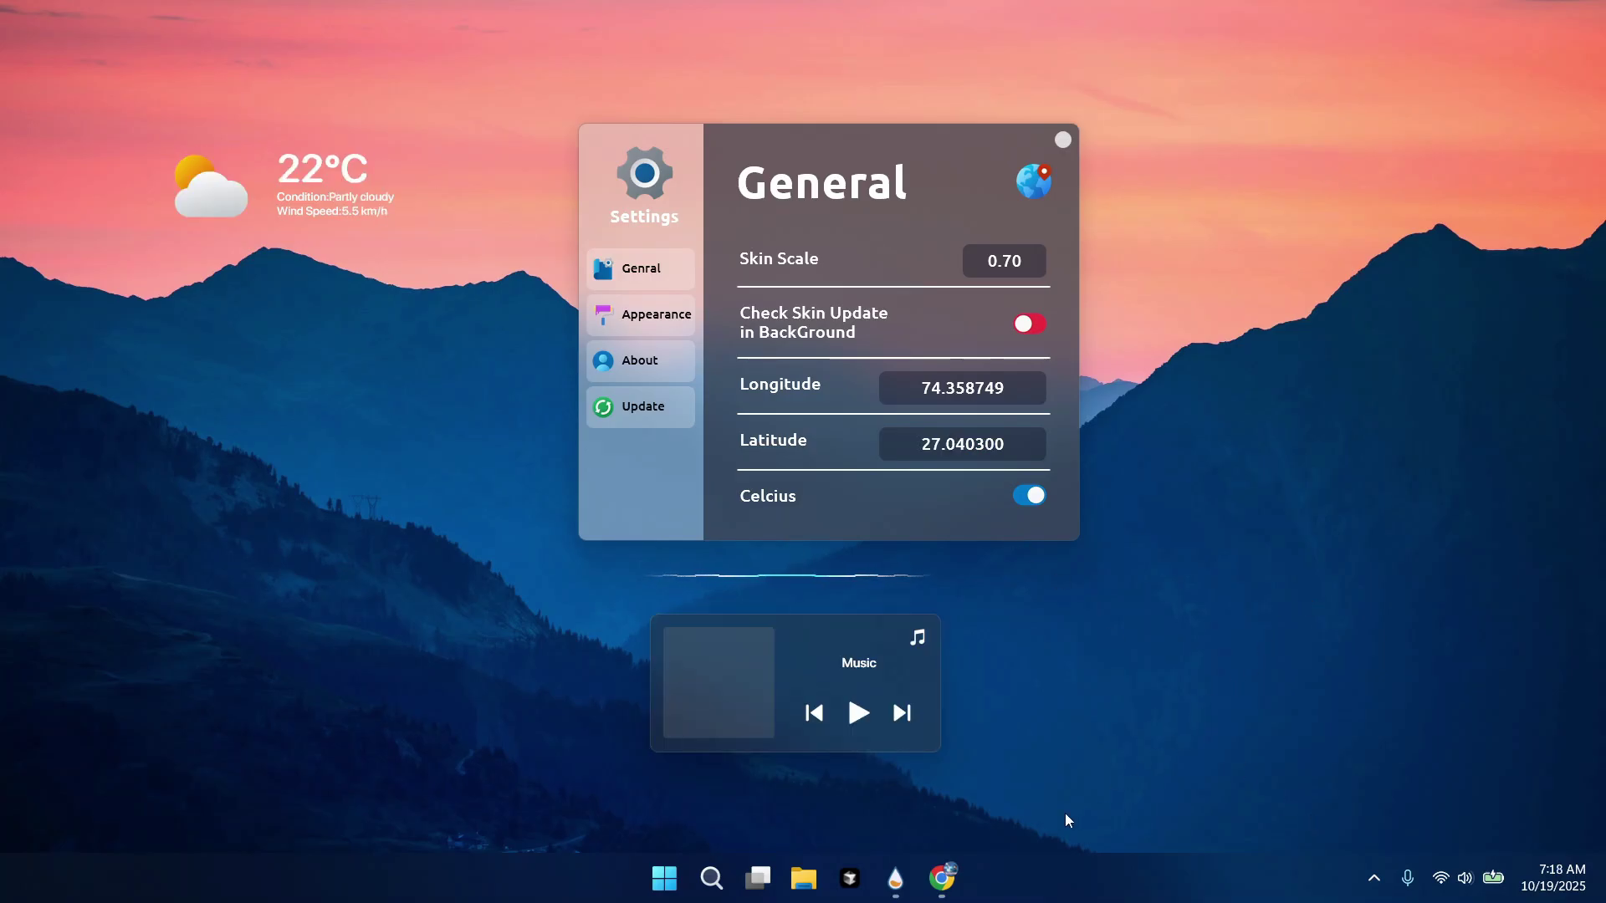
# Switch to the browser, copy the longitude found for Hasilpur, and close the browser to return to the weather settings.
pyautogui.click(890, 781)
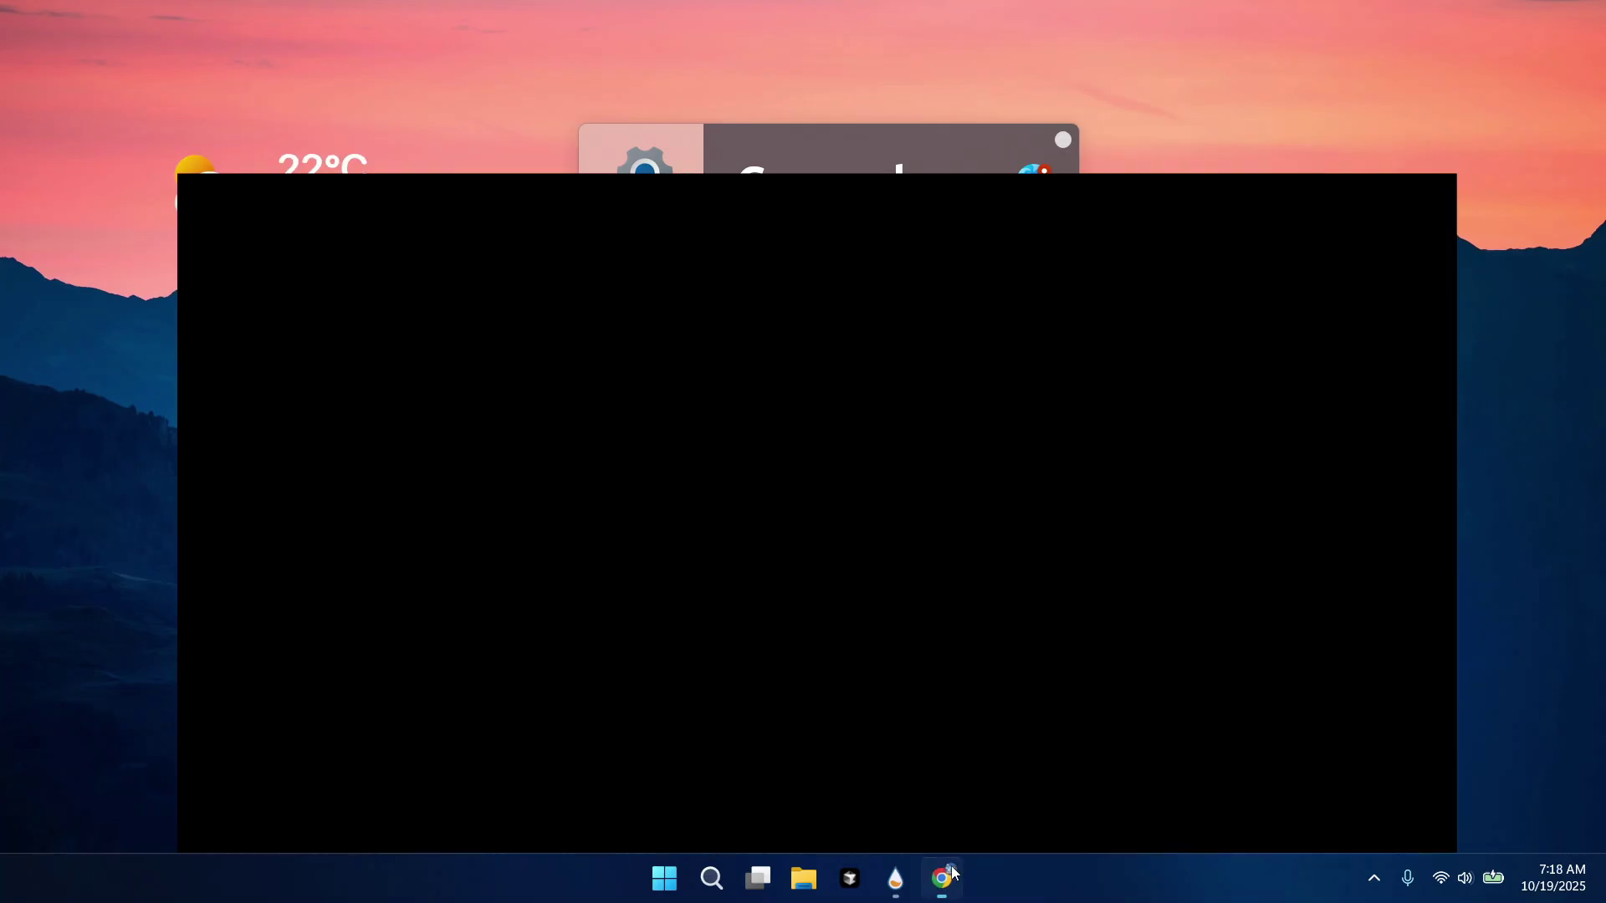
pyautogui.moveTo(687, 566); pyautogui.dragTo(598, 566)
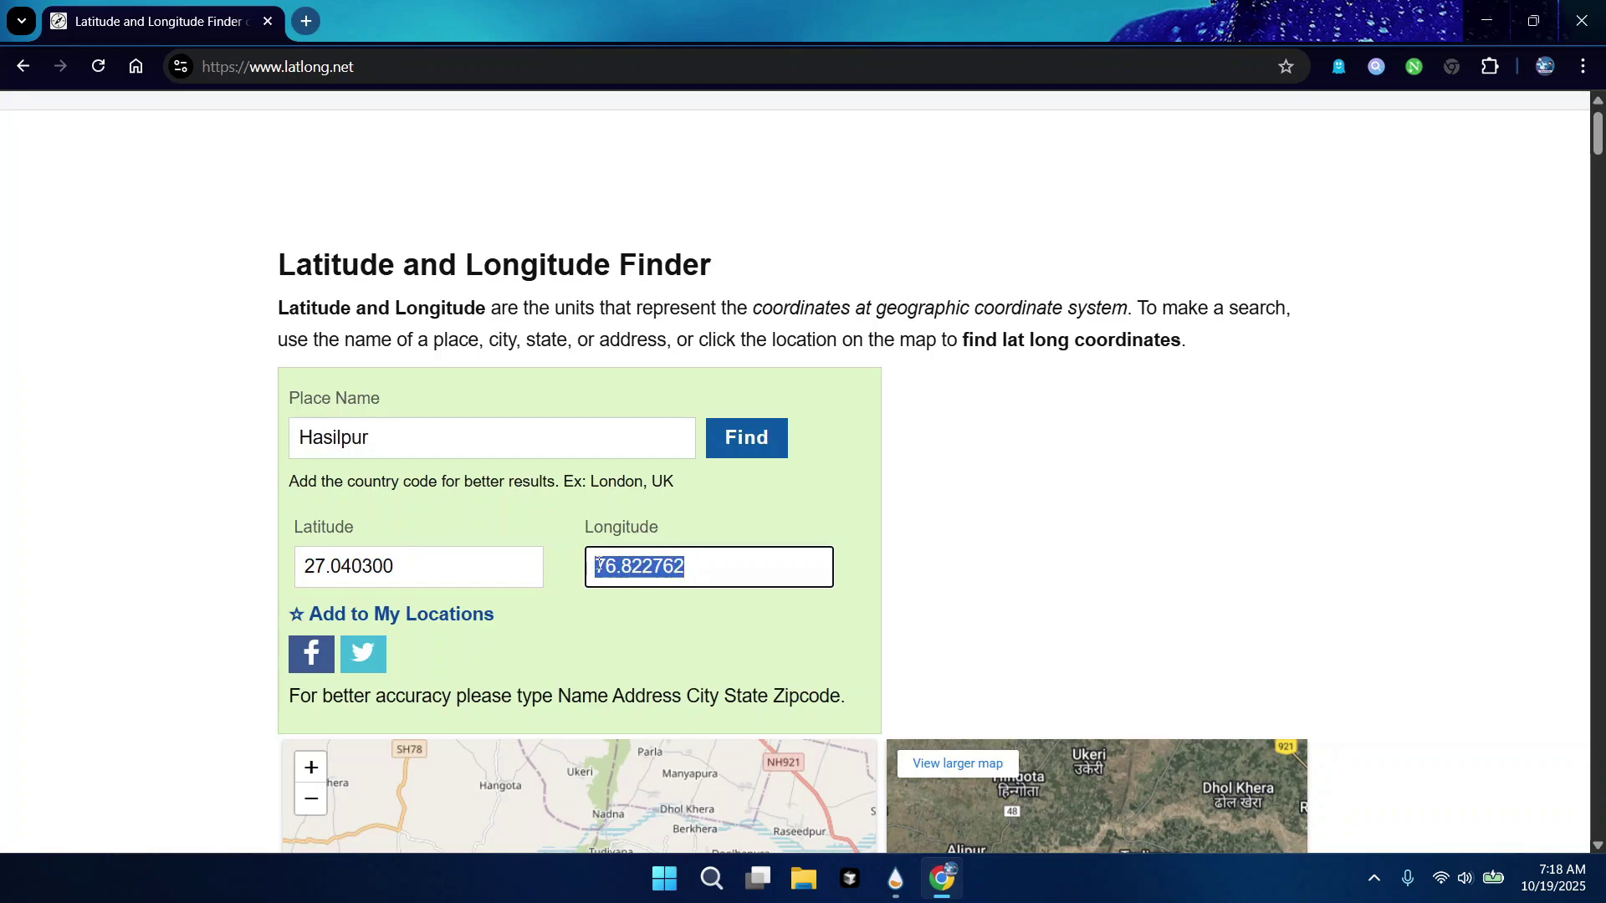
pyautogui.rightClick(609, 565)
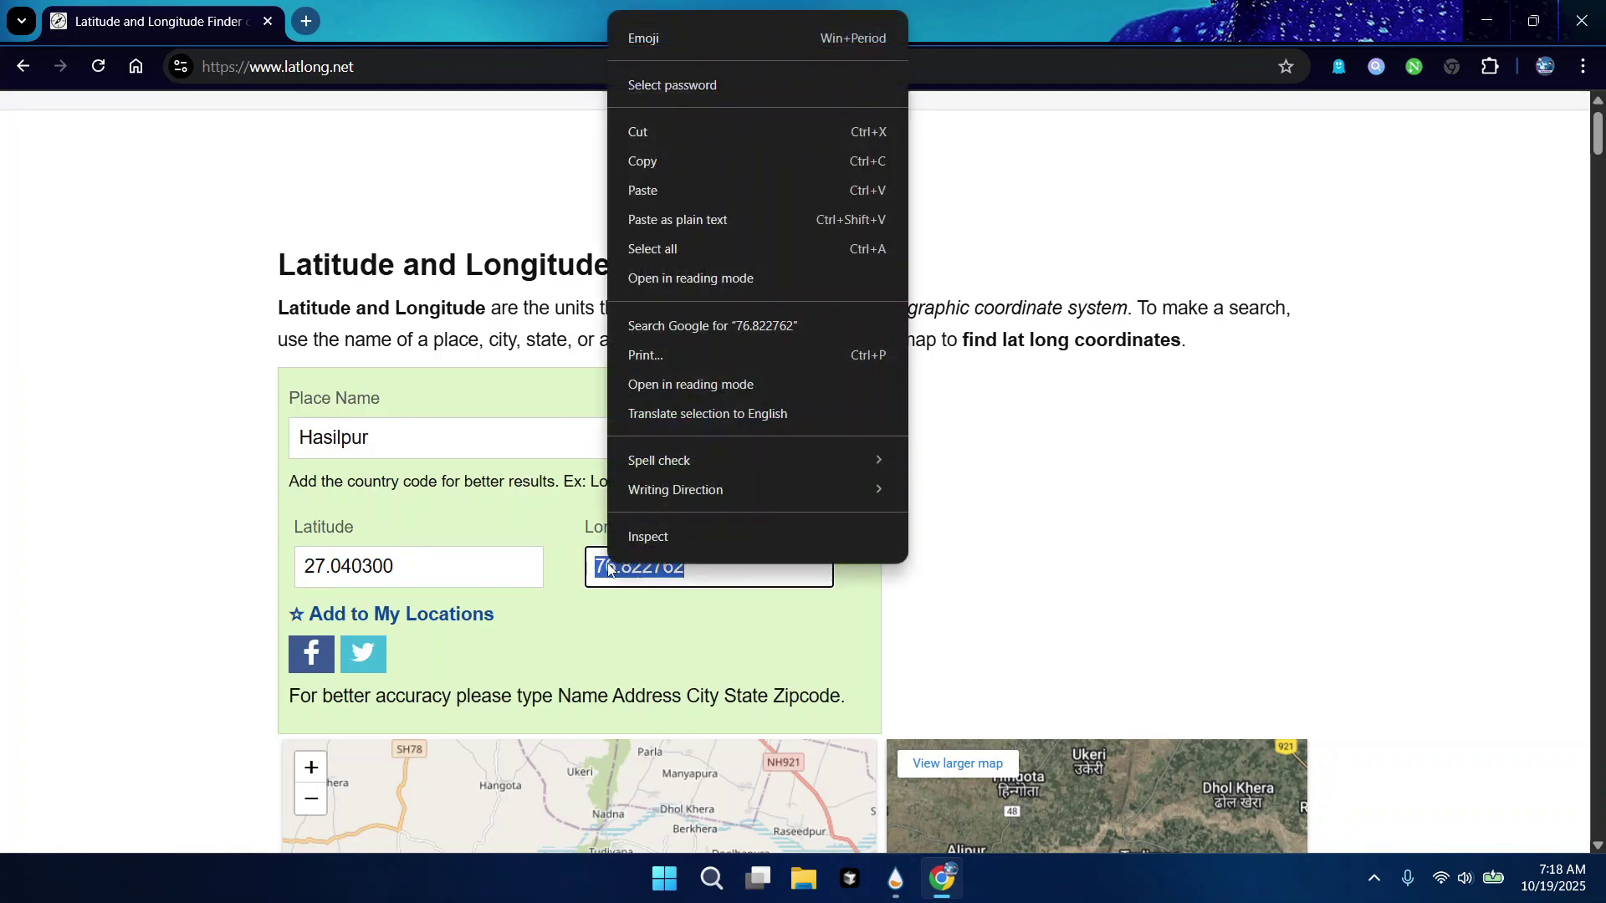
pyautogui.click(635, 159)
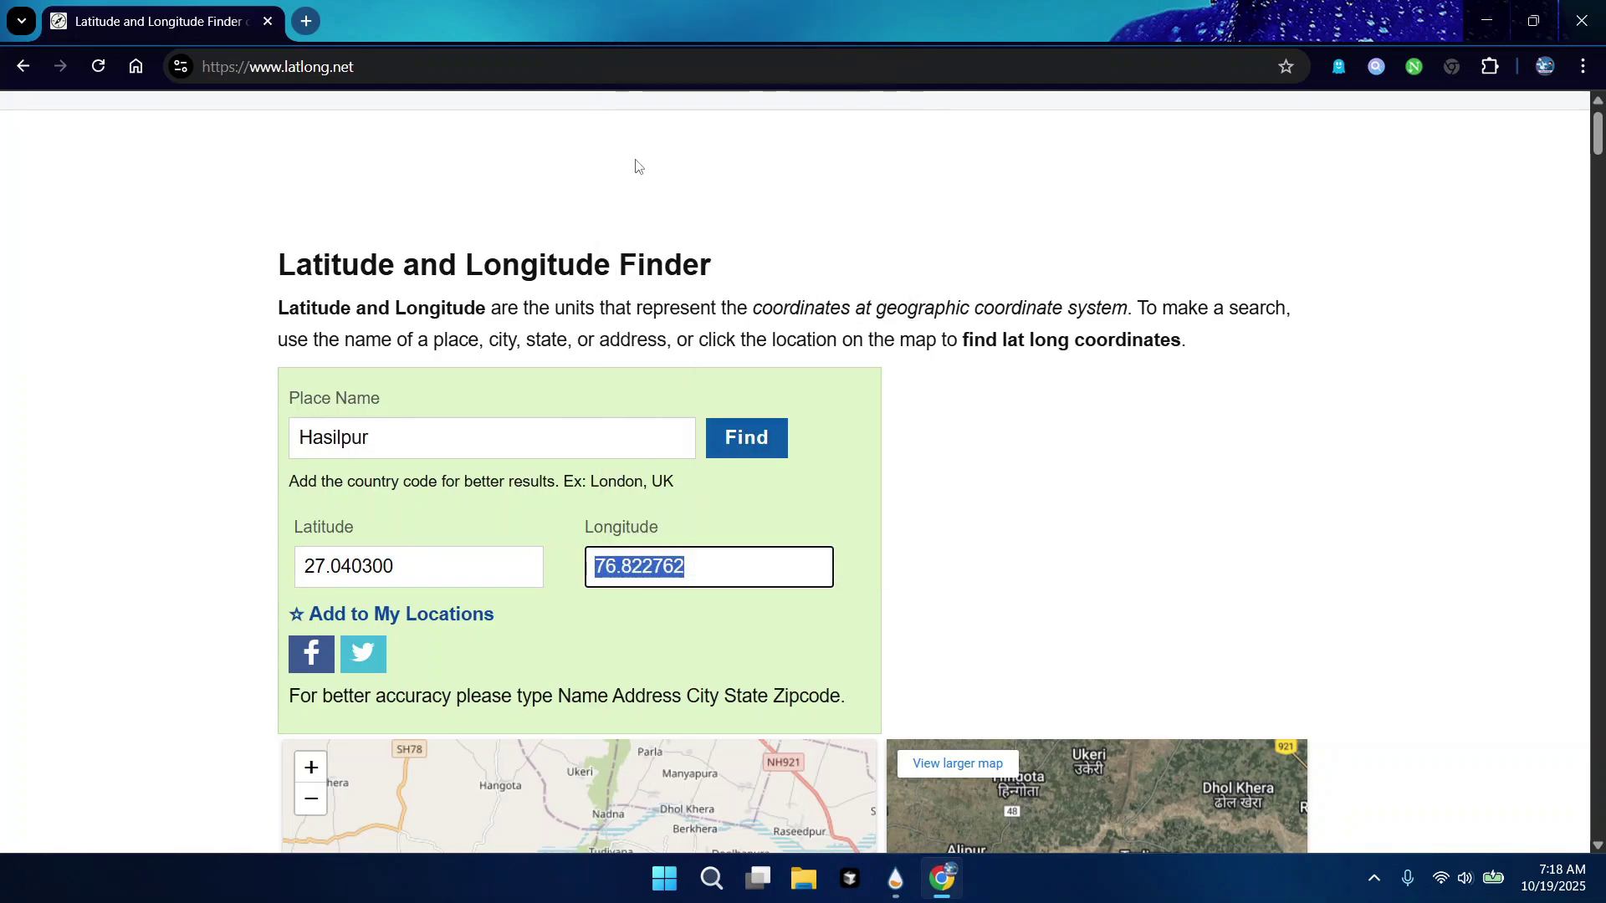
pyautogui.click(1582, 20)
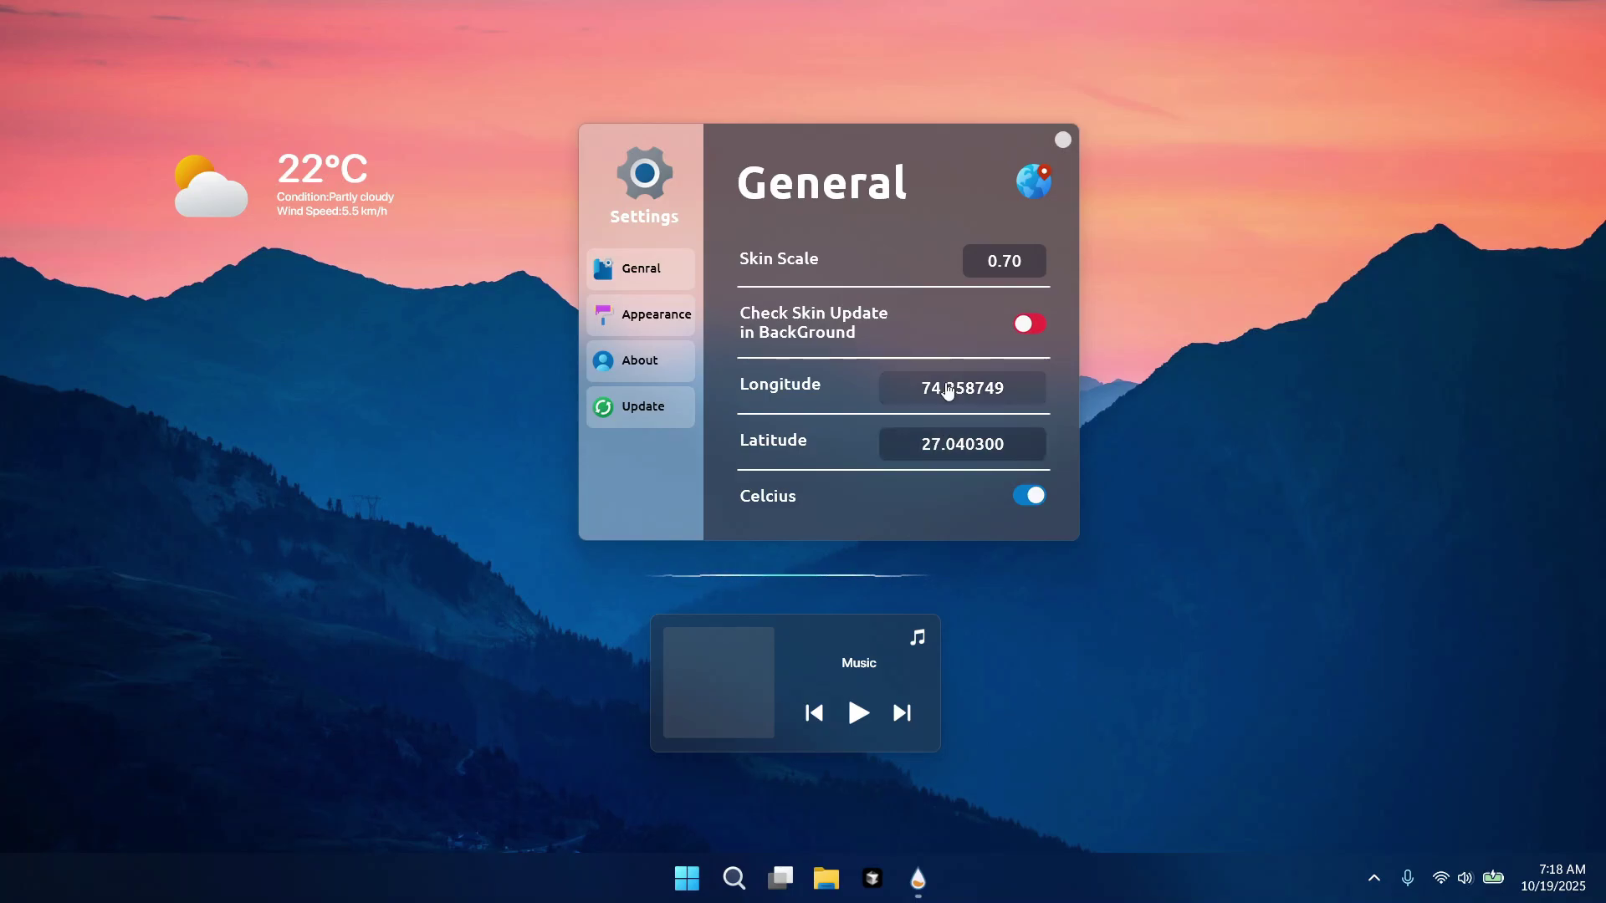
# Replace the weather widget's Longitude with the copied value 76.822762.
pyautogui.click(972, 391)
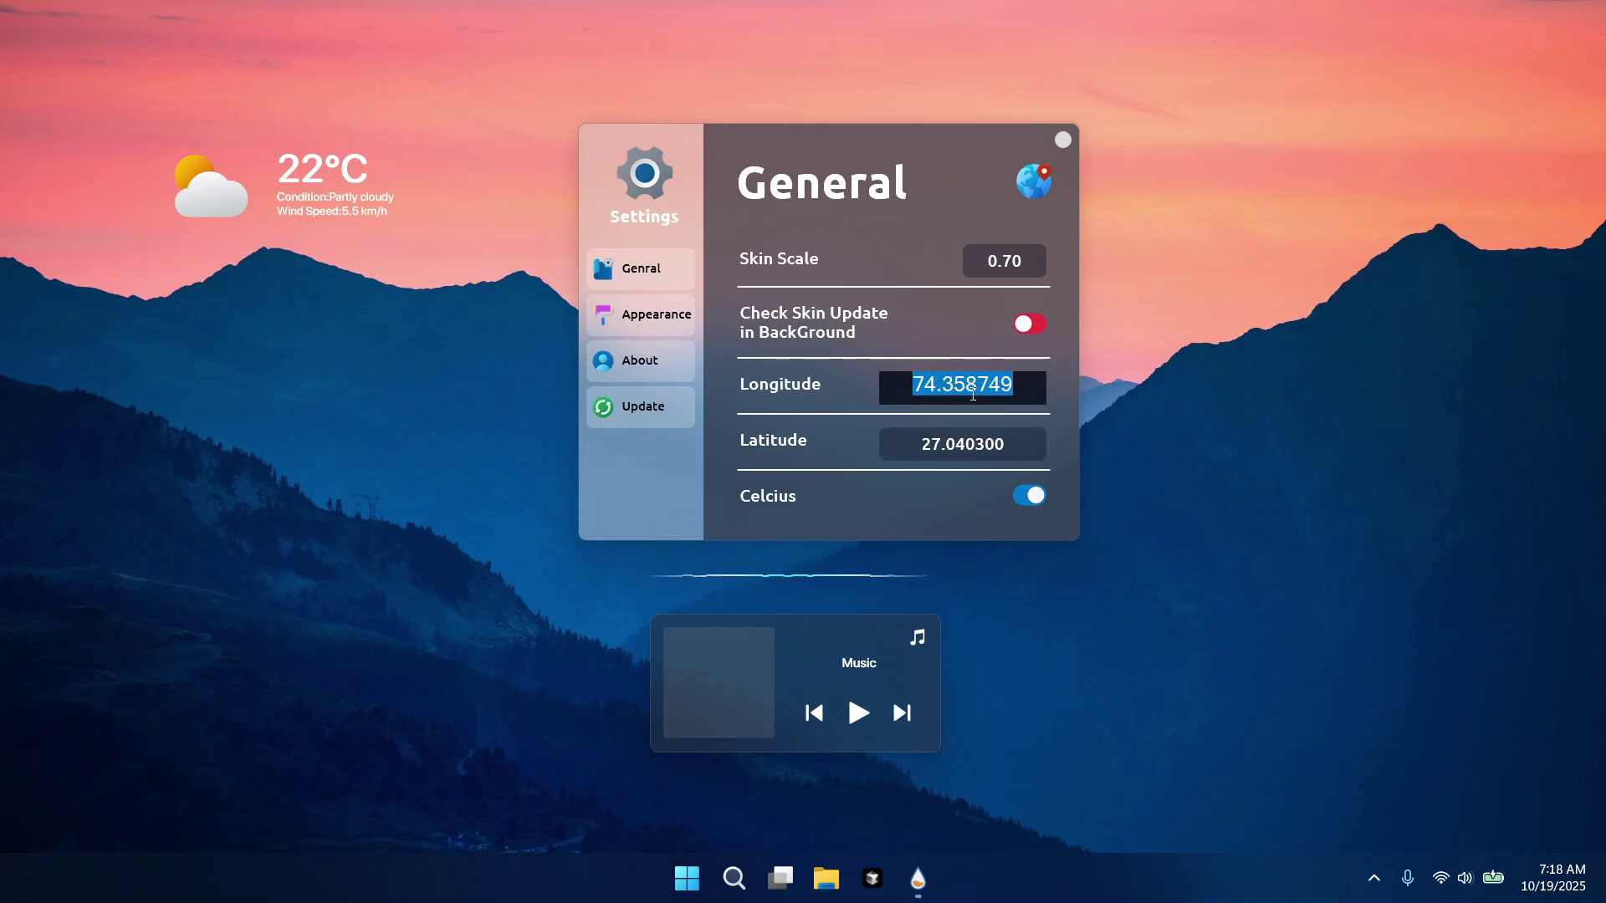
pyautogui.rightClick(973, 393)
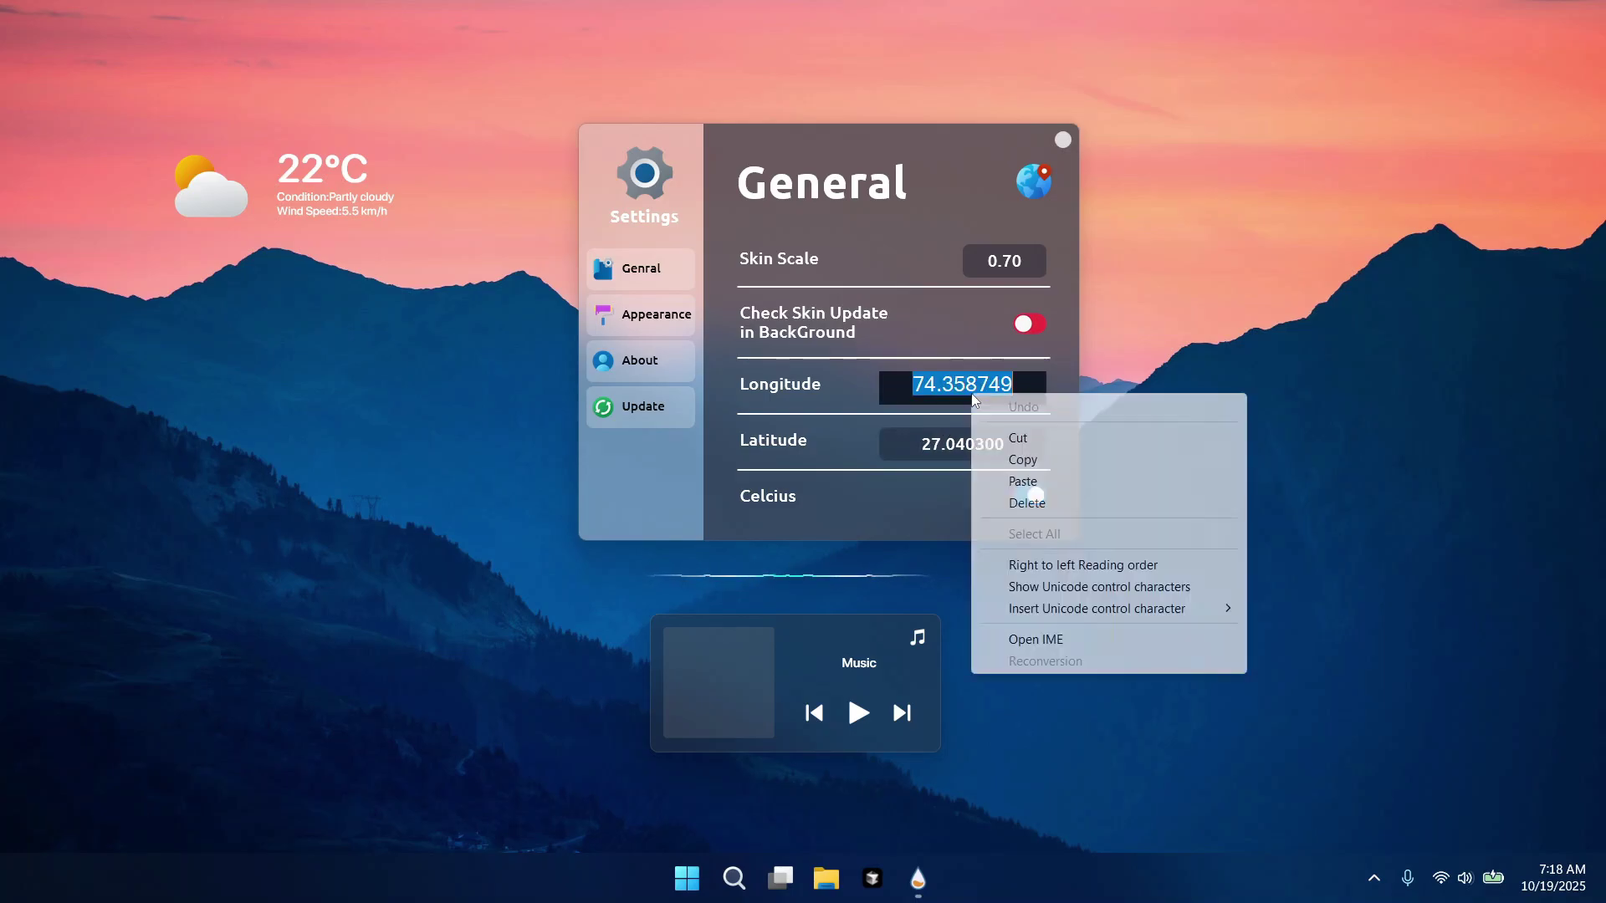
pyautogui.click(1012, 482)
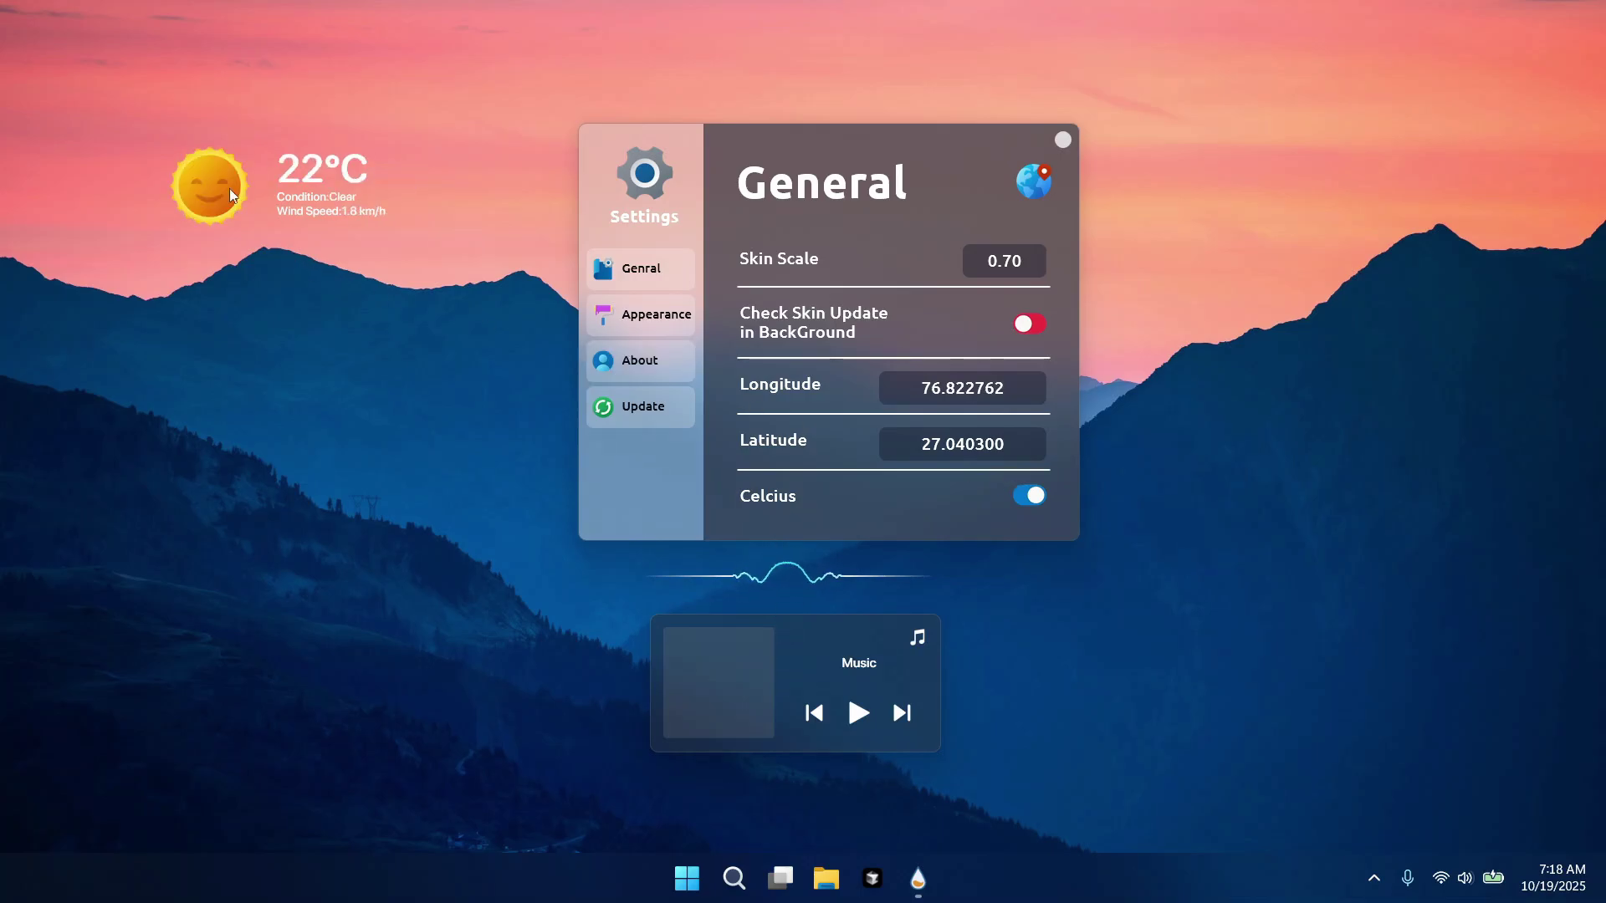
# Move the weather widget closer to the desktop's upper-left corner and close its settings window.
pyautogui.moveTo(229, 190); pyautogui.dragTo(137, 95)
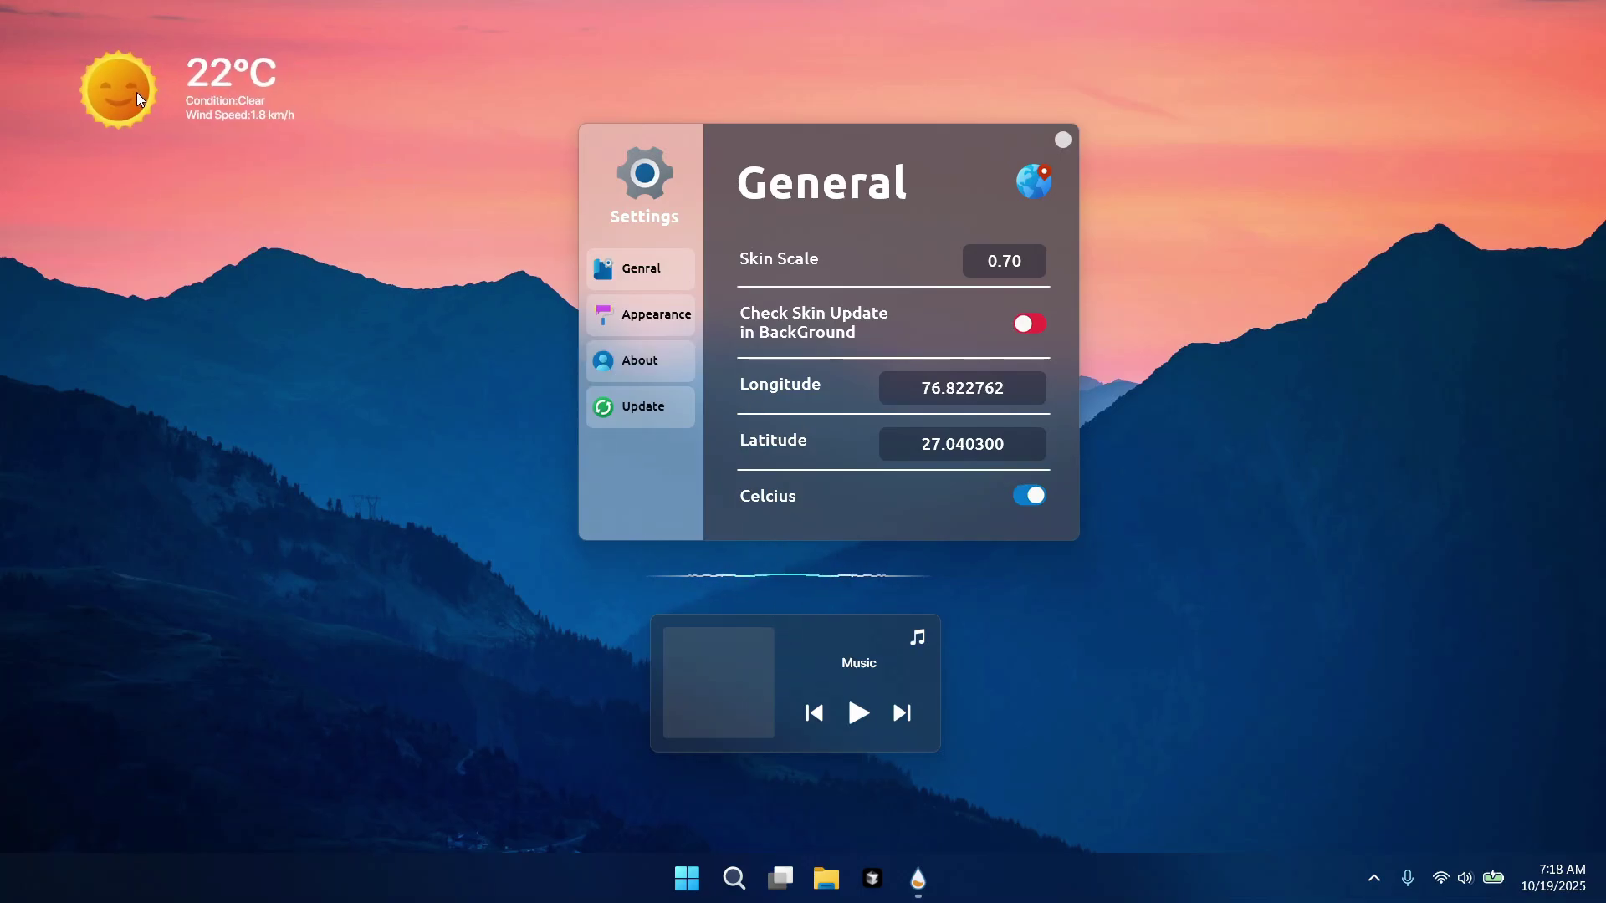
pyautogui.click(1061, 140)
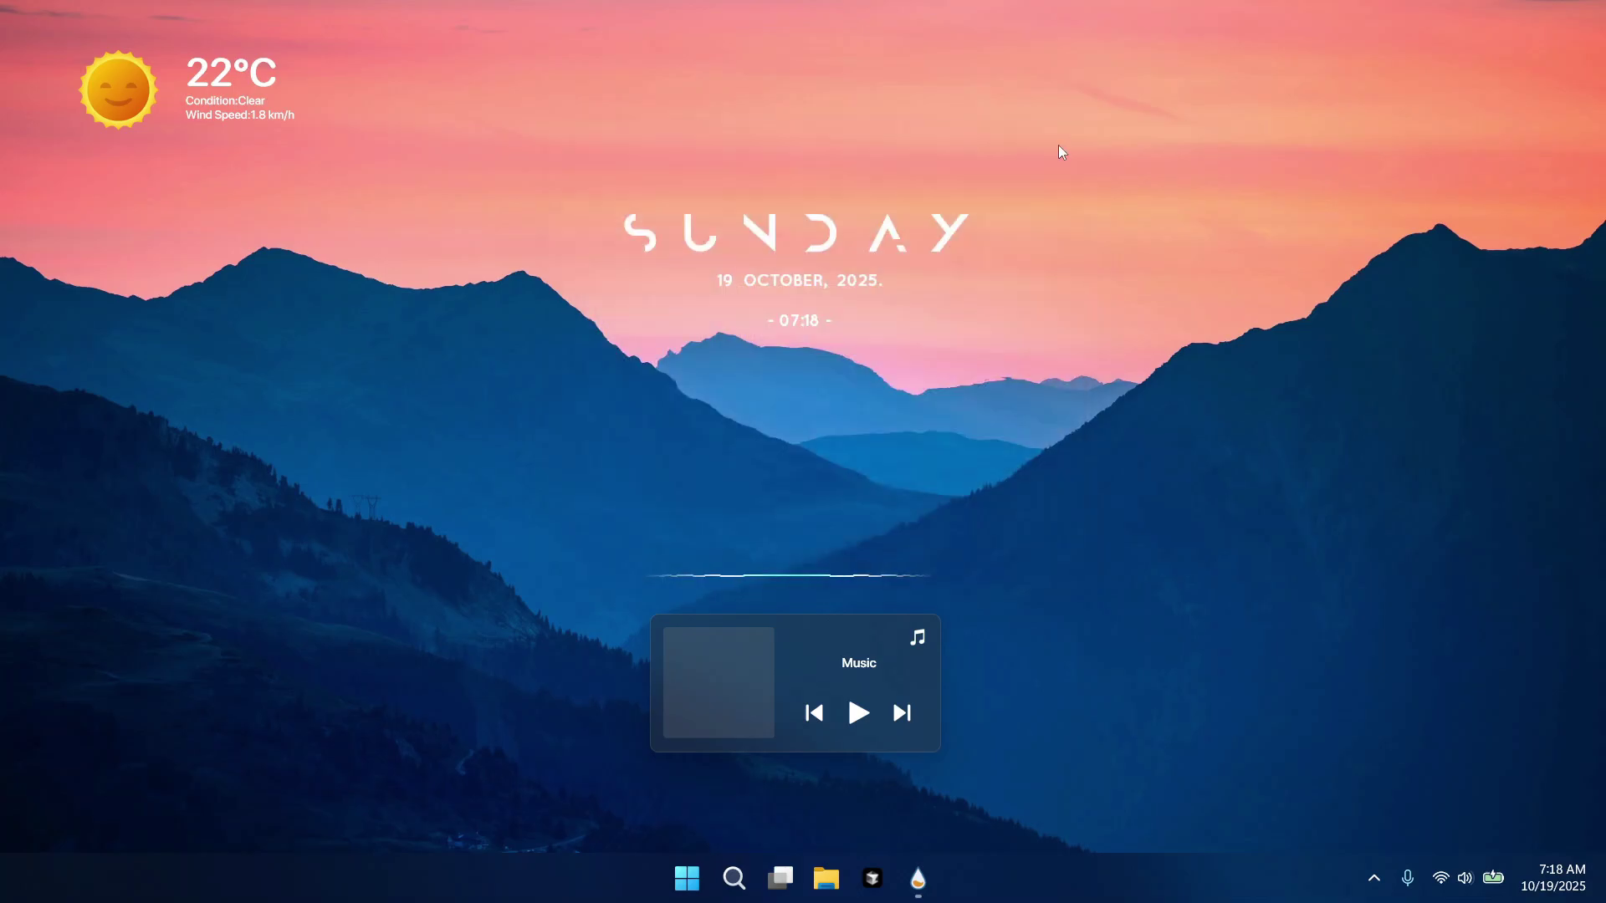
# Open the Rainmeter manager and load the W.ini skin from the power folder of mii power.
pyautogui.click(918, 878)
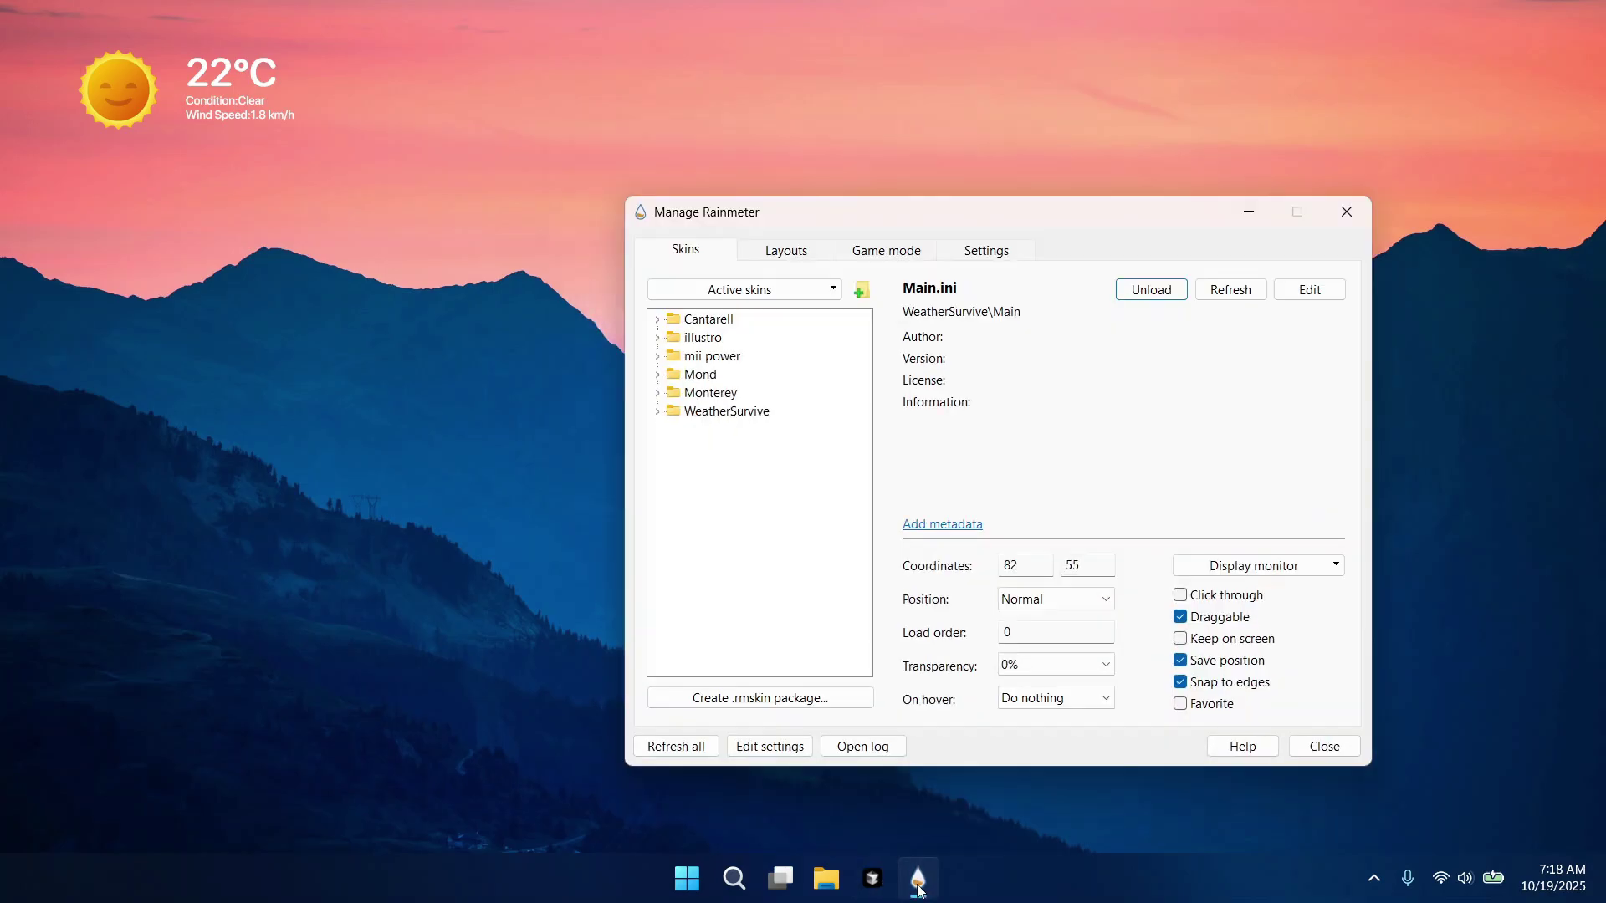
pyautogui.click(657, 356)
pyautogui.click(673, 375)
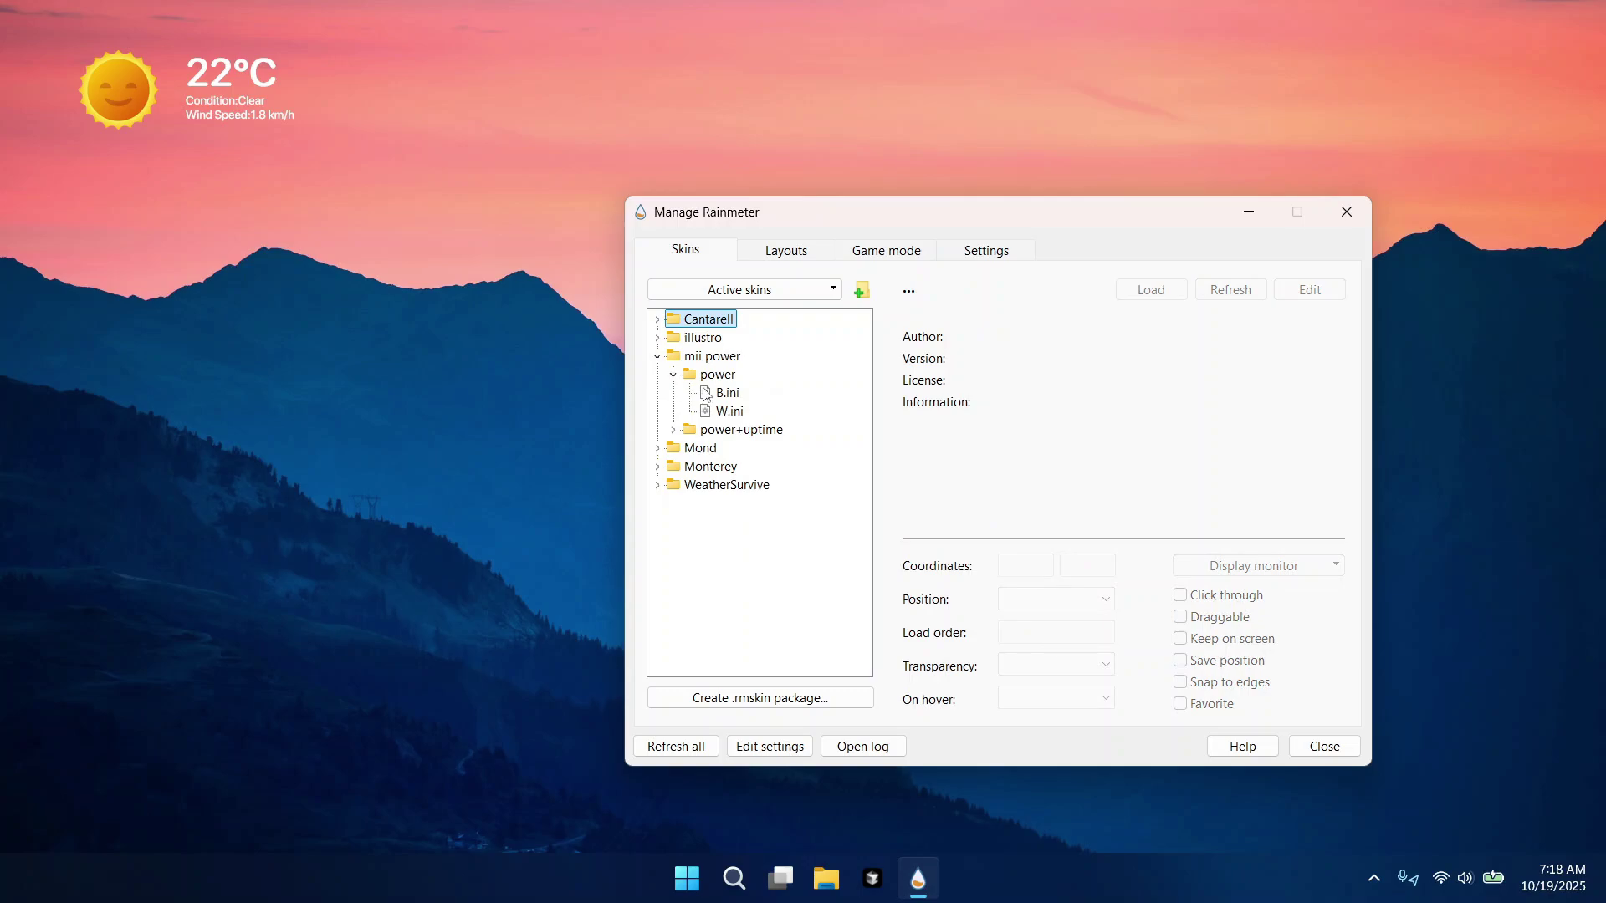
pyautogui.click(705, 394)
pyautogui.click(724, 412)
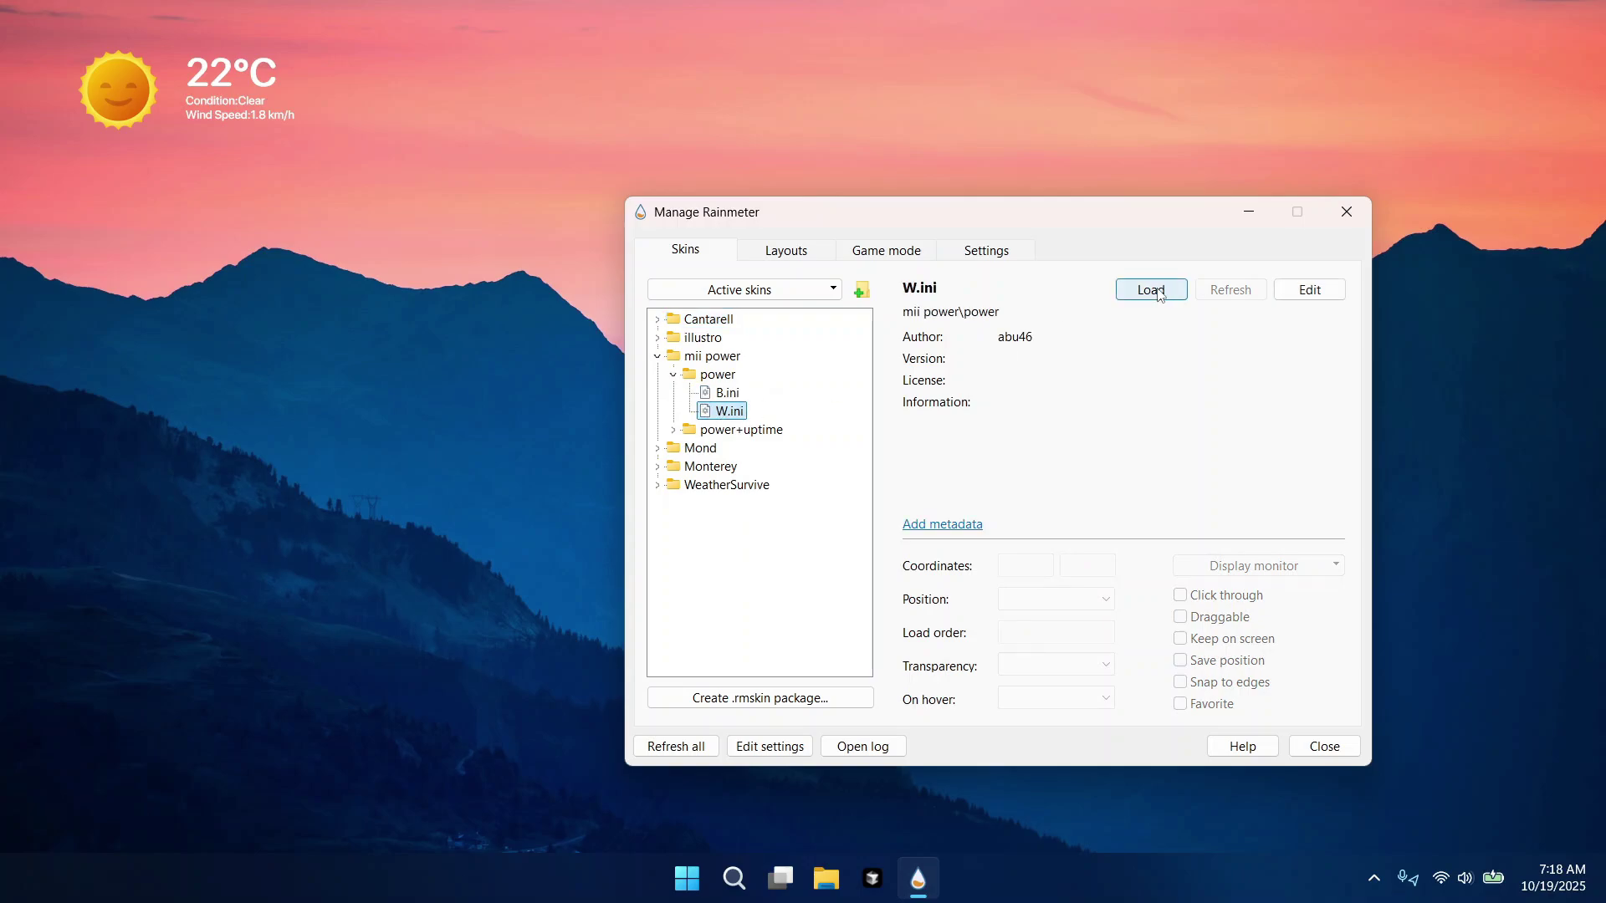
pyautogui.click(1159, 294)
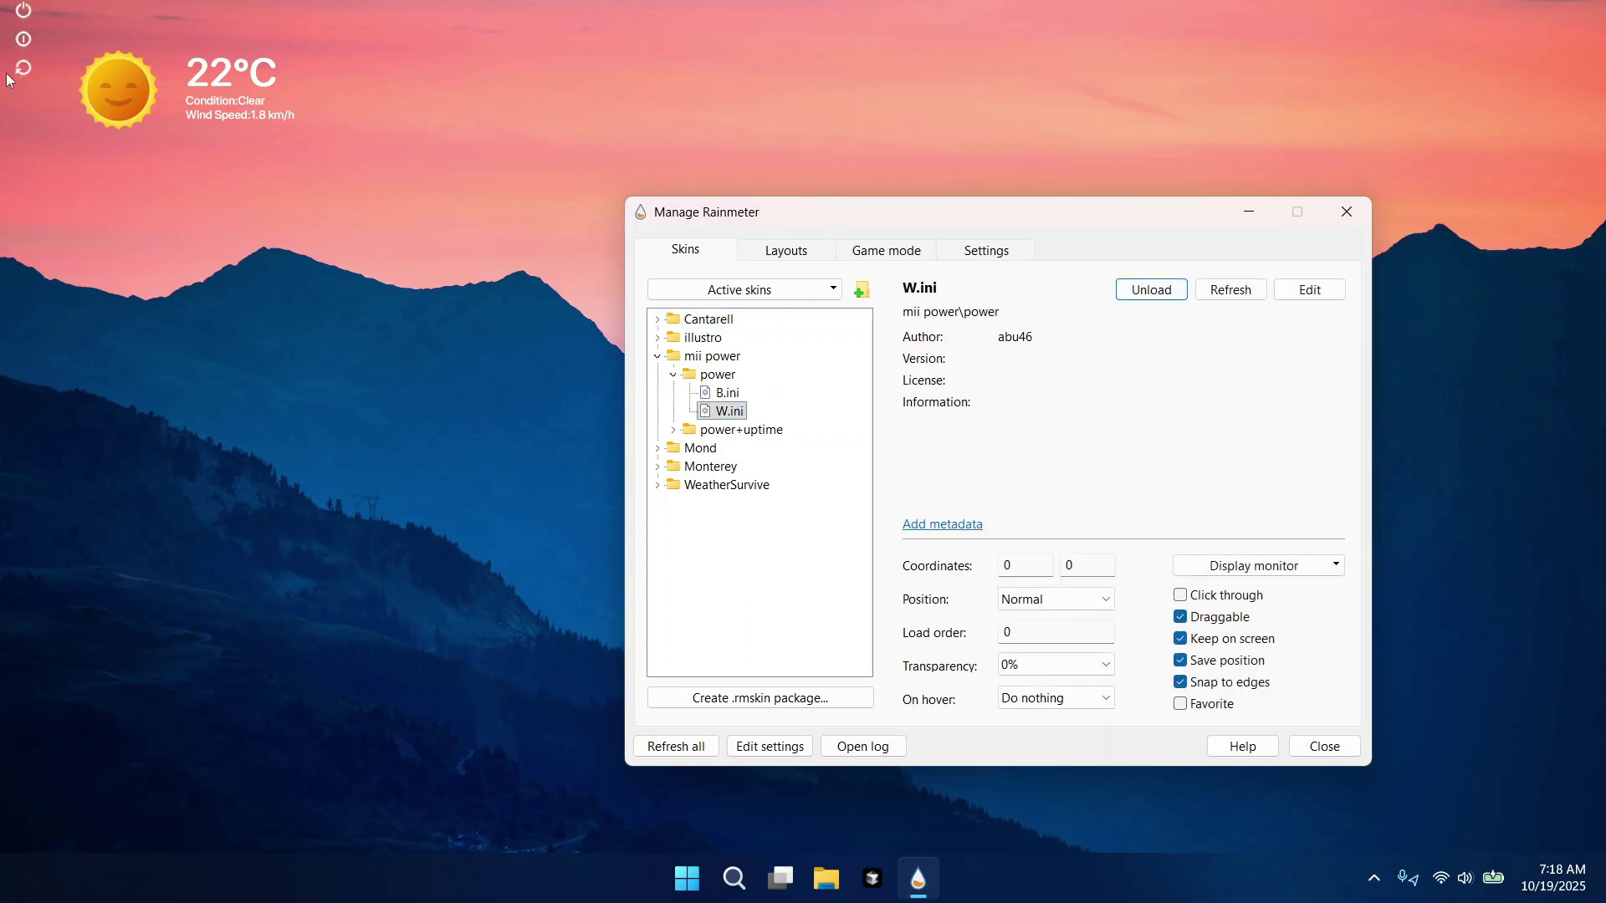
# Arrange the power icons just left of the weather widget, minimize the manager, and nudge the clock slightly up and left.
pyautogui.moveTo(26, 69); pyautogui.dragTo(97, 107)
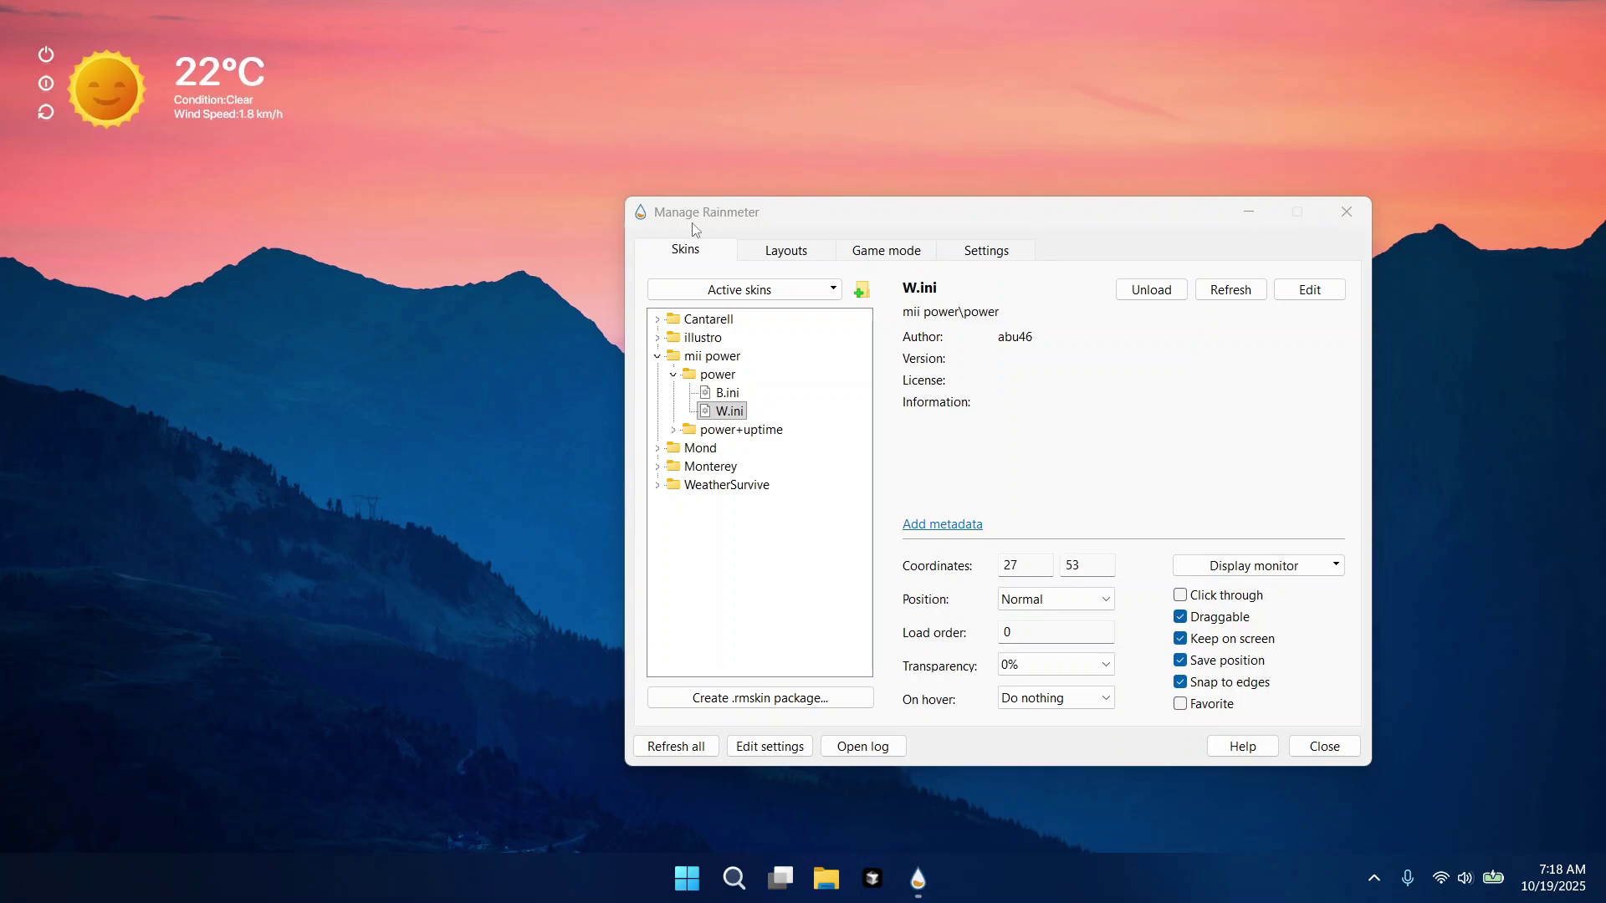
pyautogui.moveTo(701, 216); pyautogui.dragTo(684, 148)
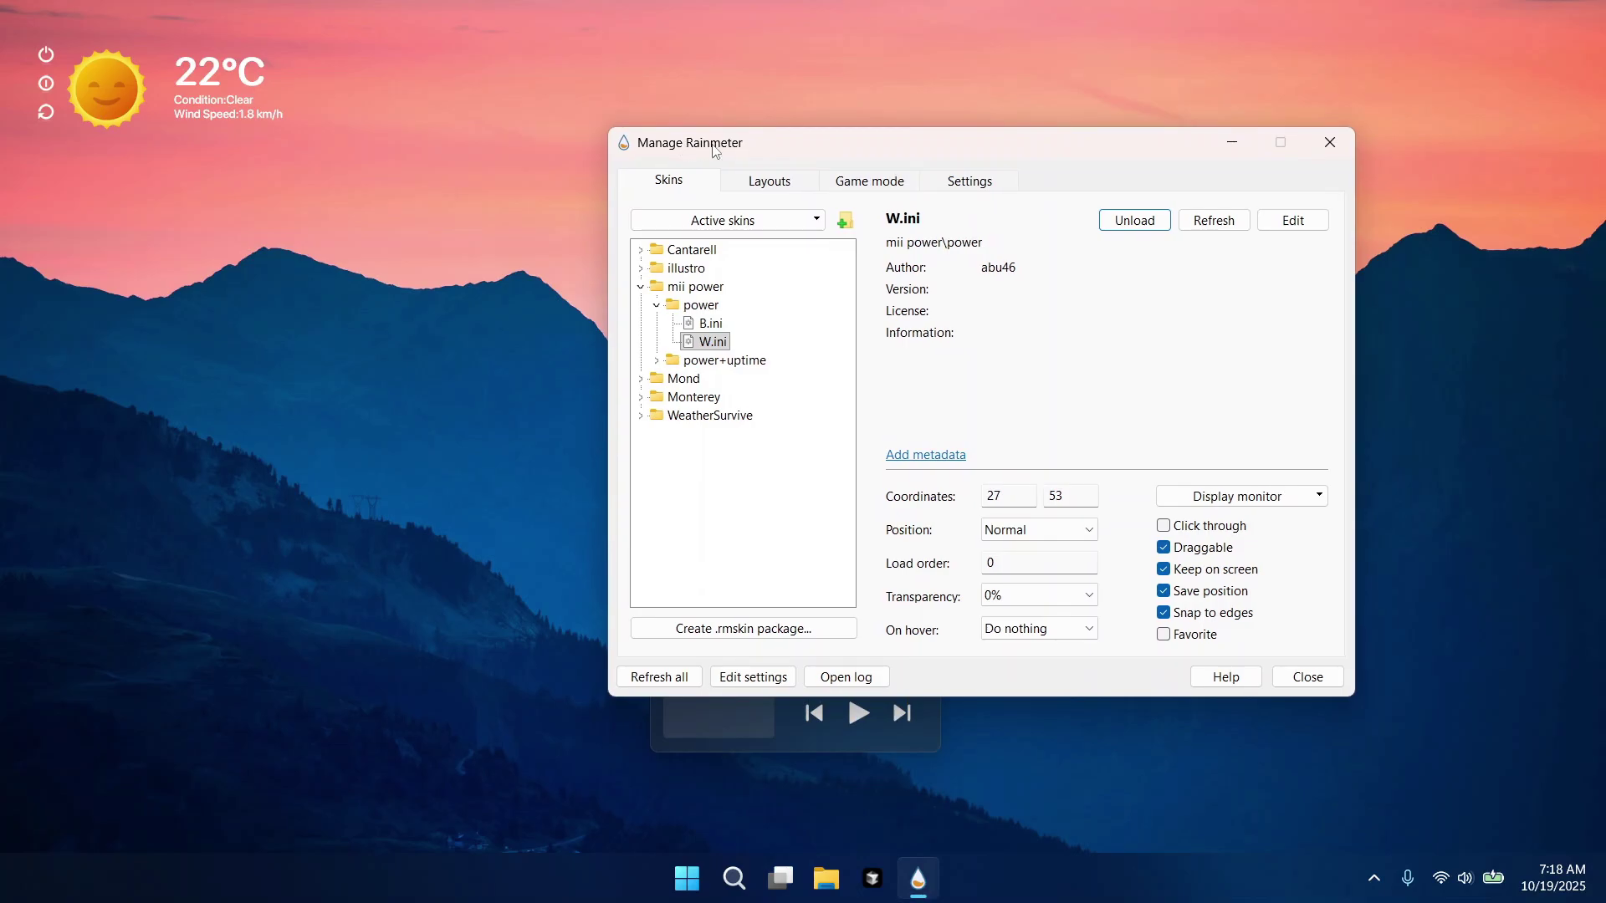
pyautogui.moveTo(94, 90); pyautogui.dragTo(107, 87)
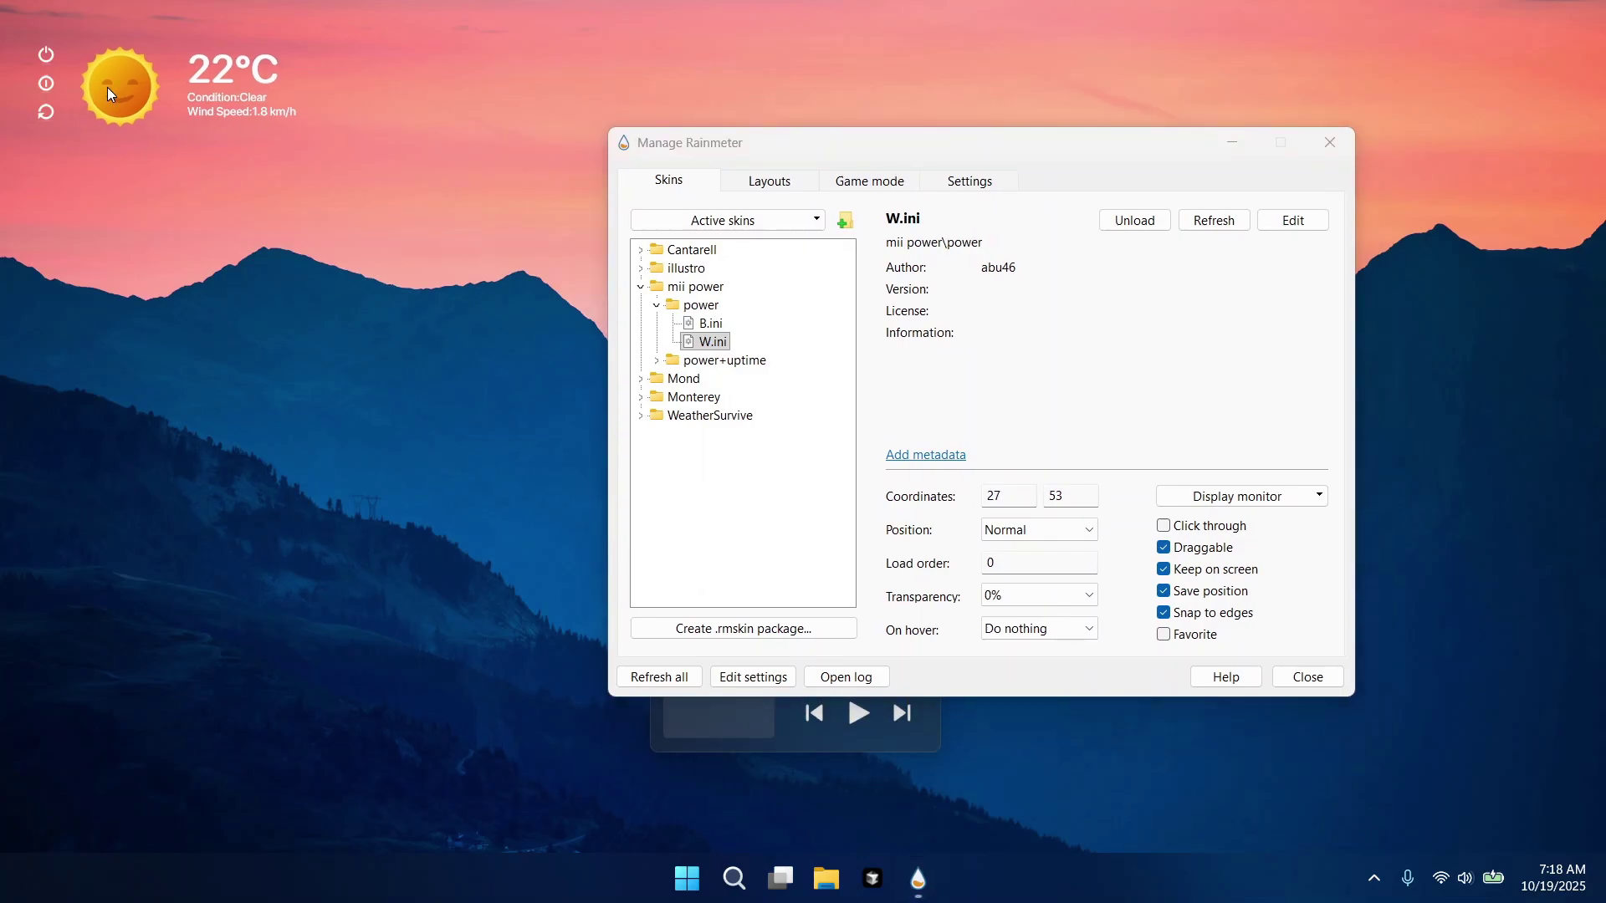
pyautogui.click(1229, 140)
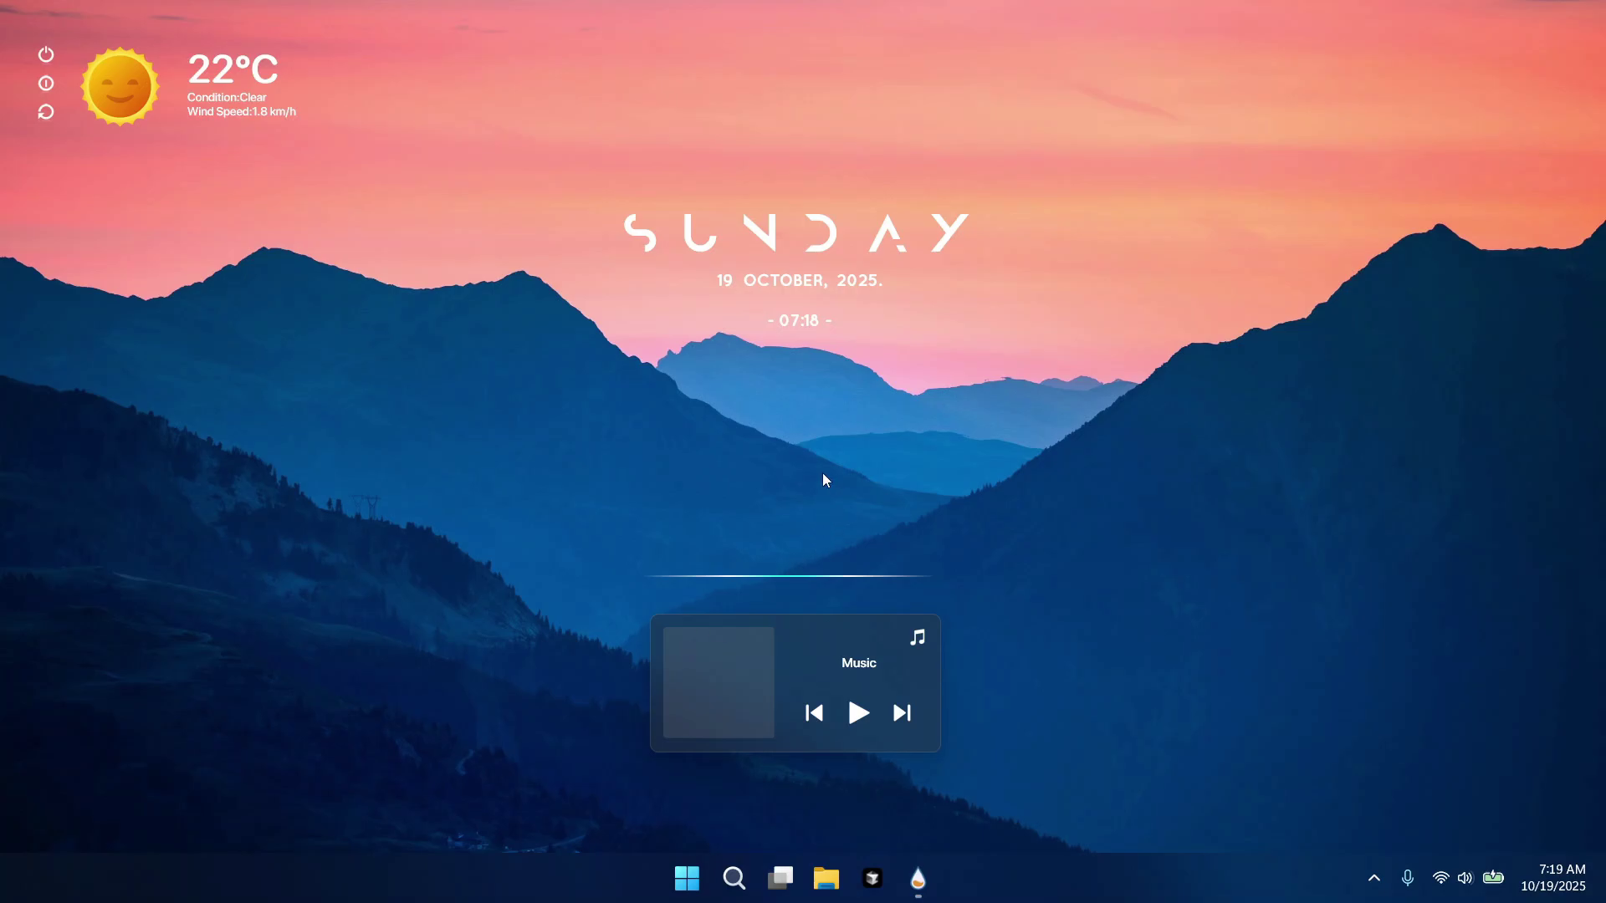
pyautogui.moveTo(805, 288); pyautogui.dragTo(799, 279)
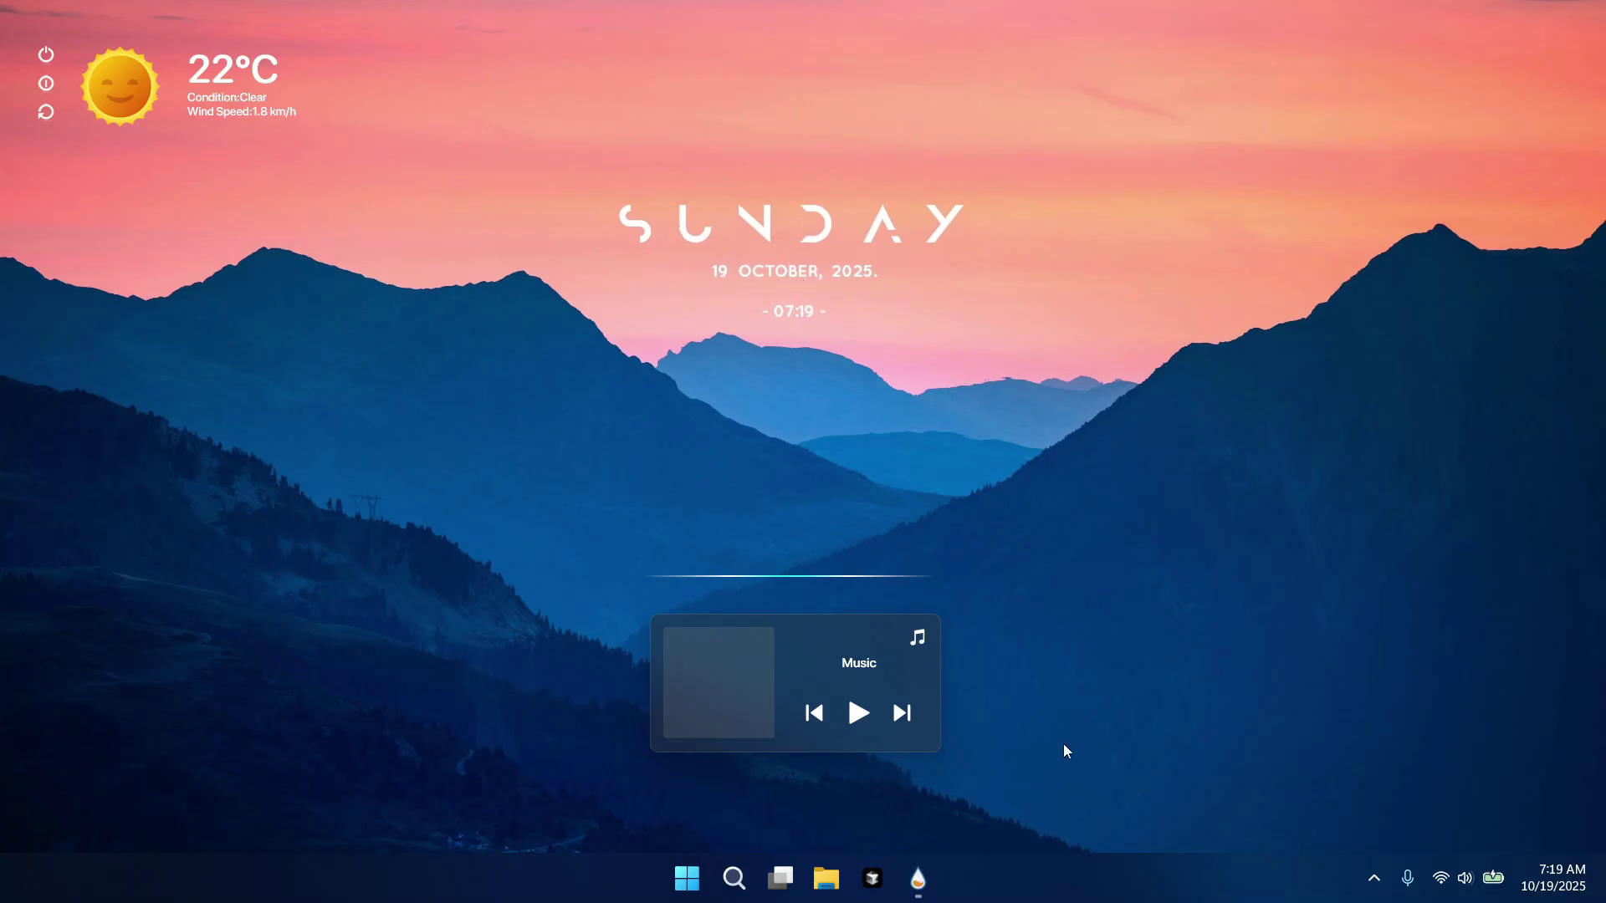
# Enable Disable dragging in the Rainmeter settings to lock all skins in place, and close the manager.
pyautogui.click(918, 878)
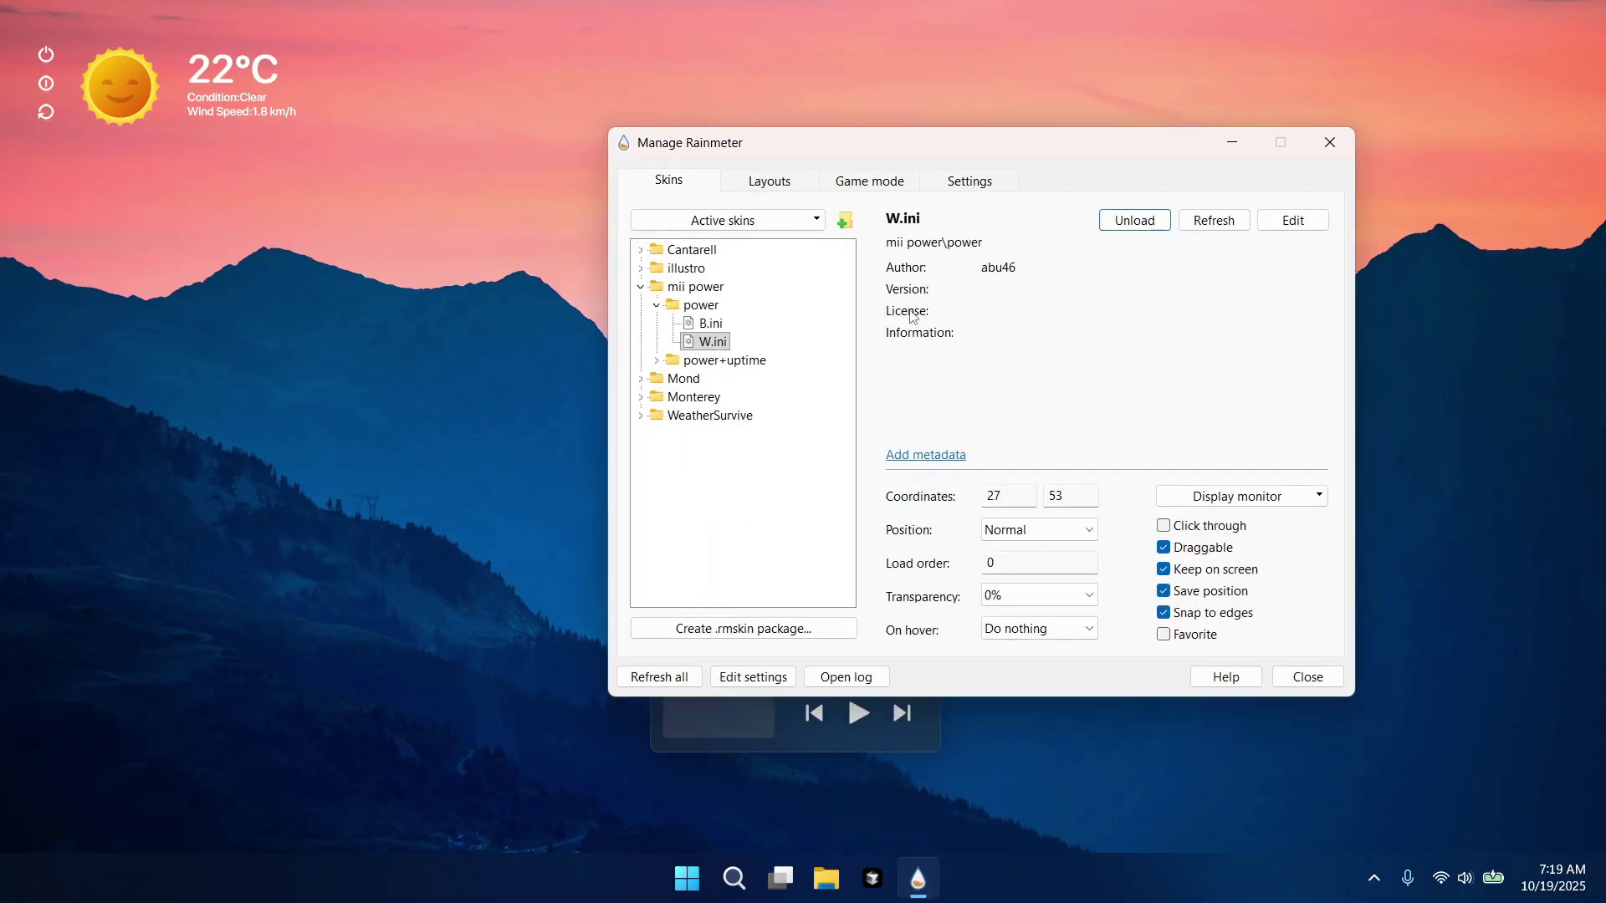
pyautogui.click(966, 191)
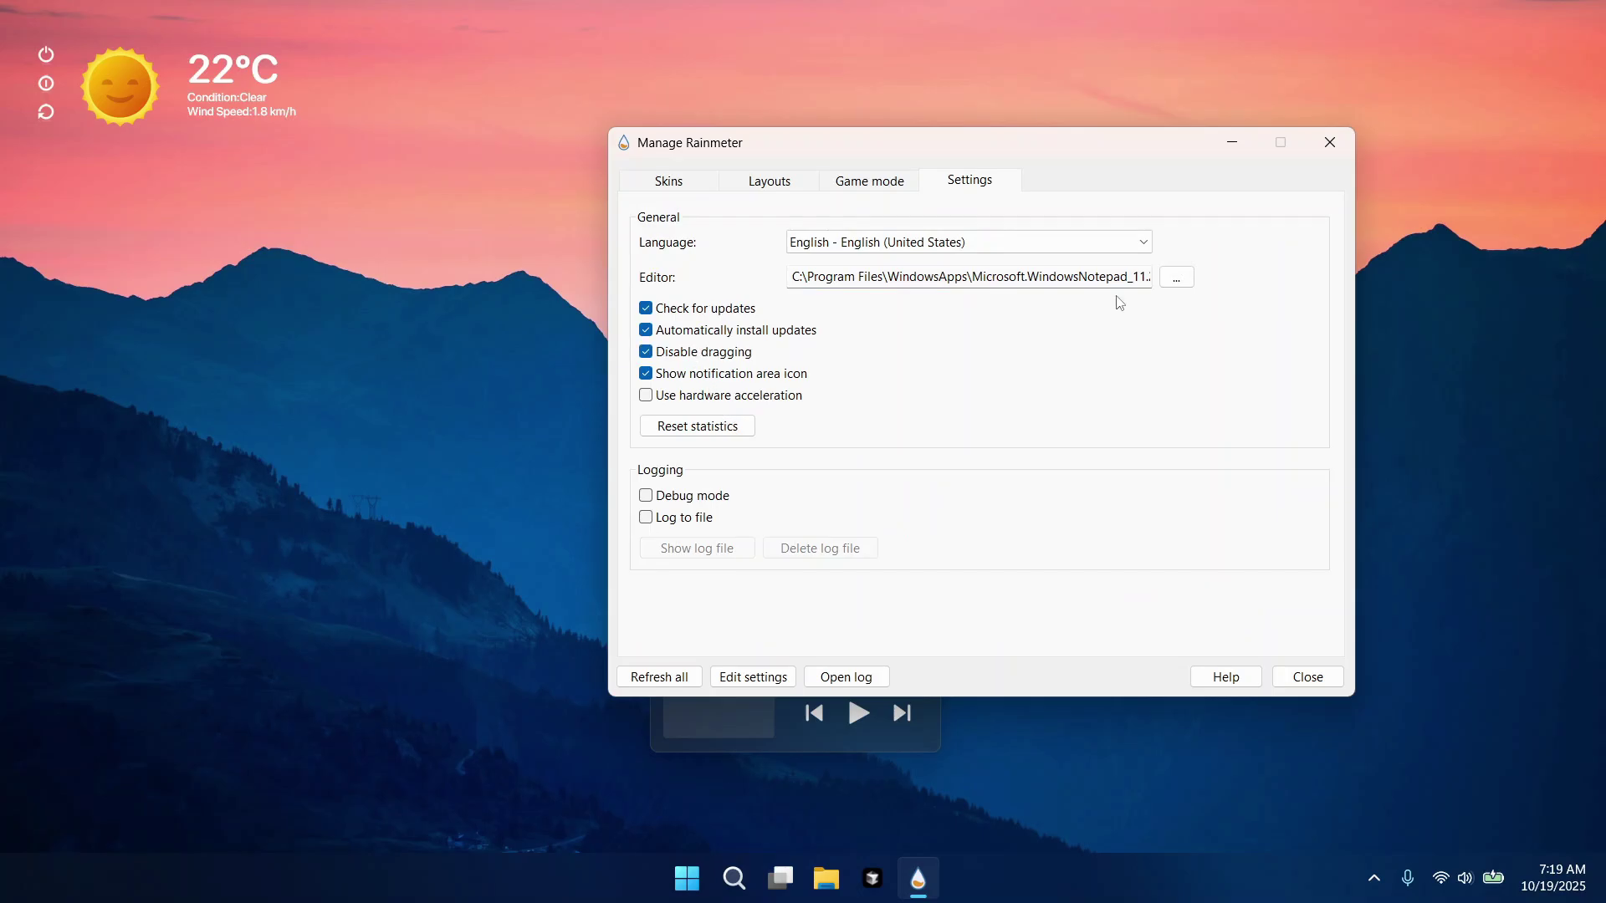
pyautogui.click(674, 178)
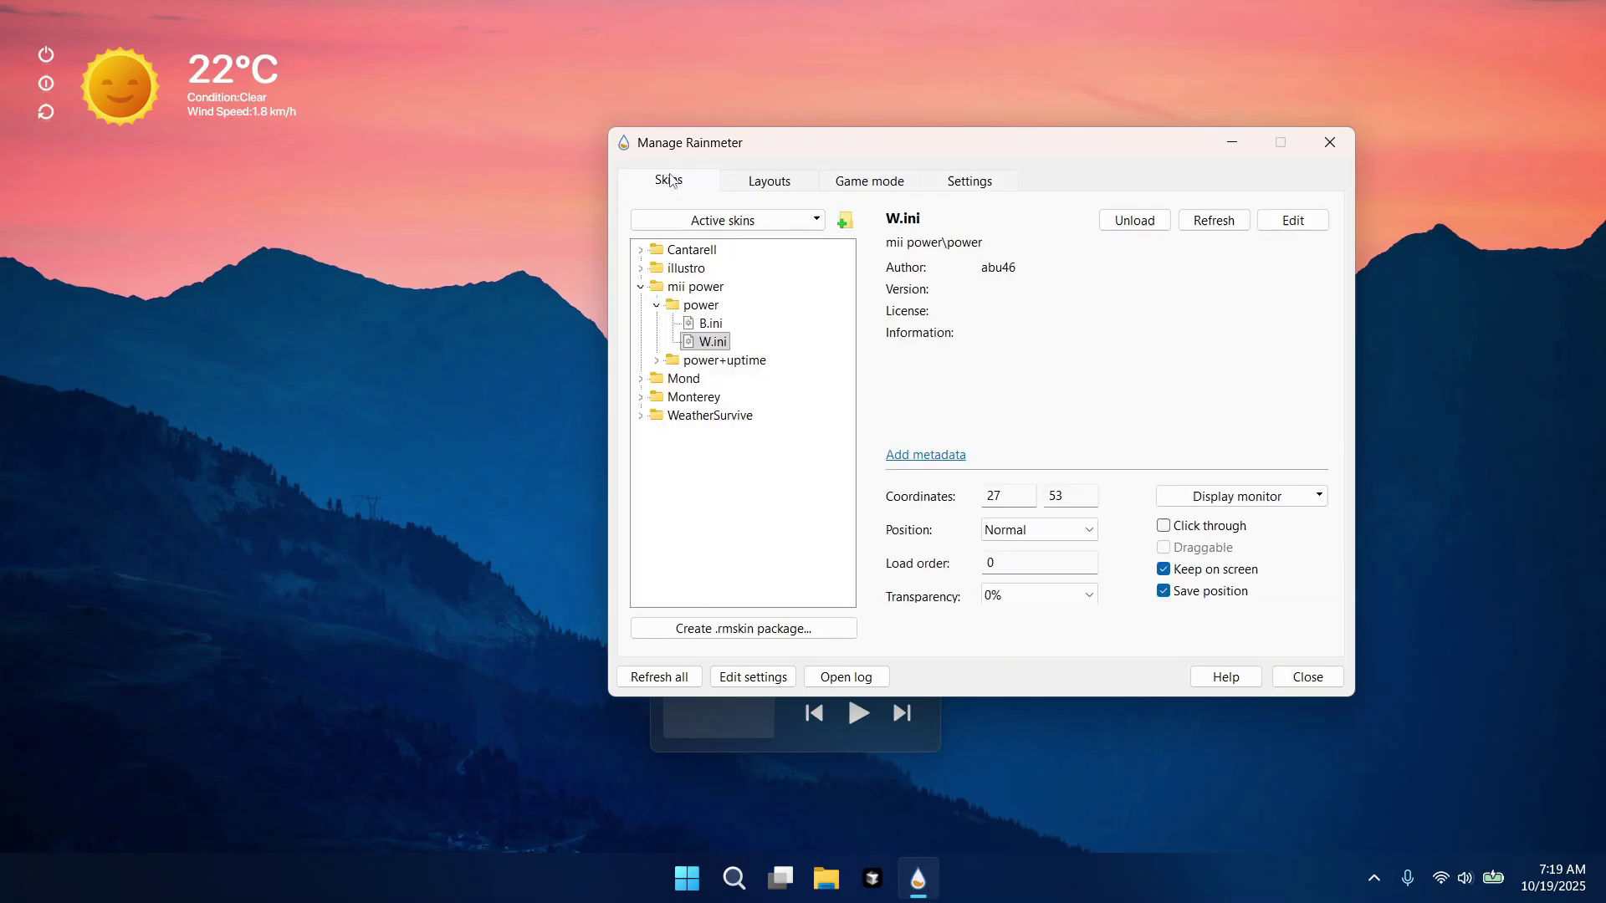
pyautogui.click(1316, 144)
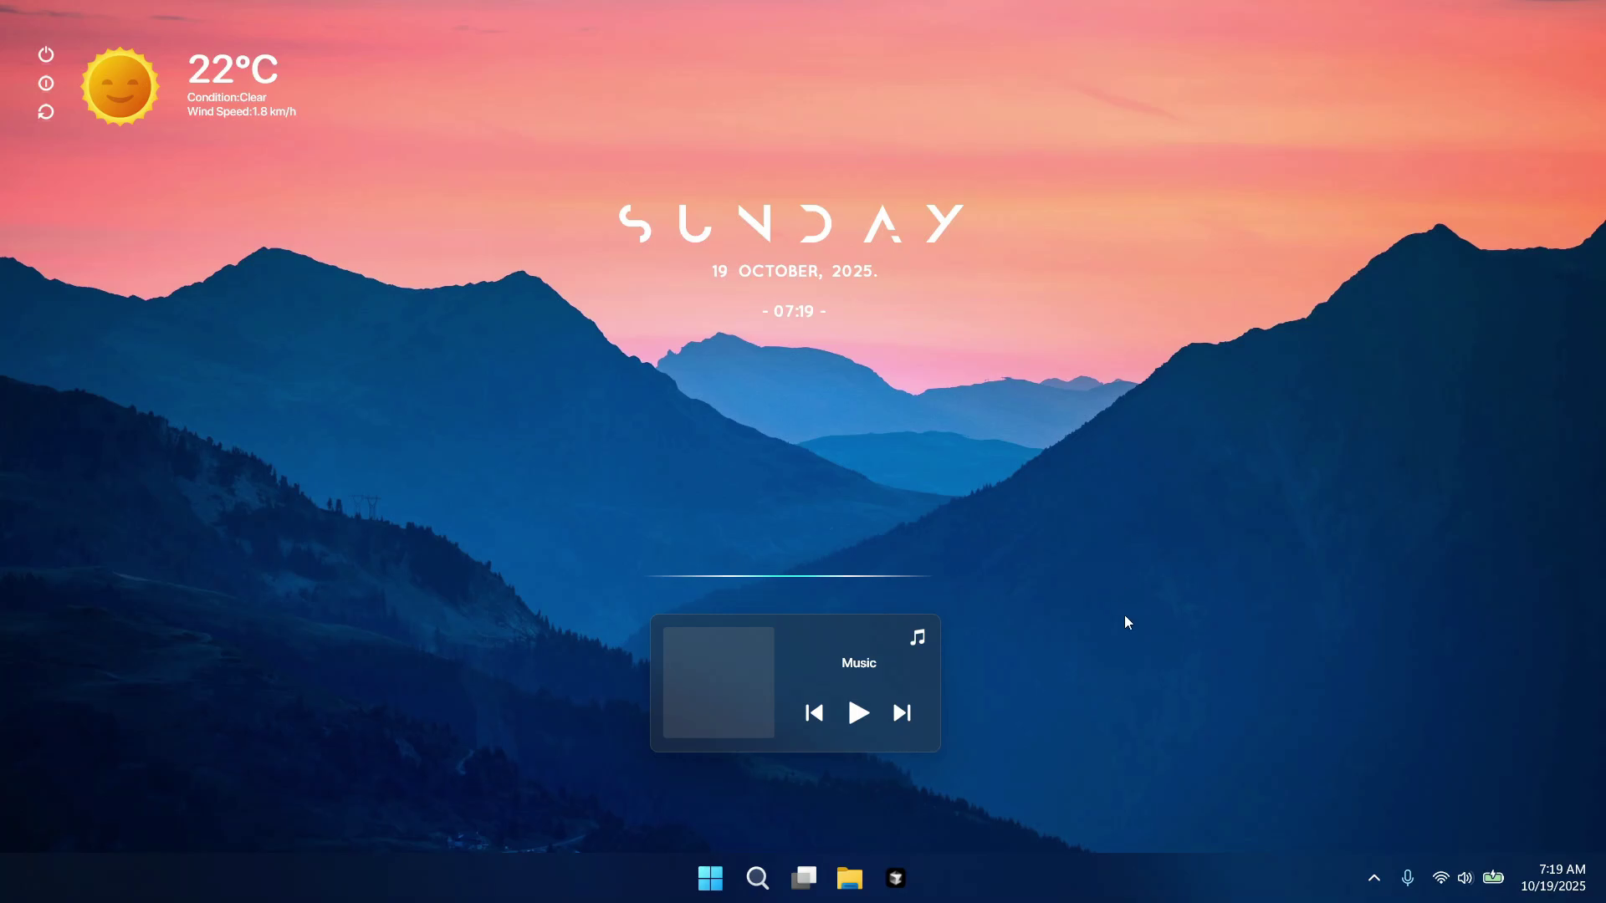
# Minimize the browser with the YouTube song Copines playing to check the music widget and visualizer on the desktop.
pyautogui.click(711, 876)
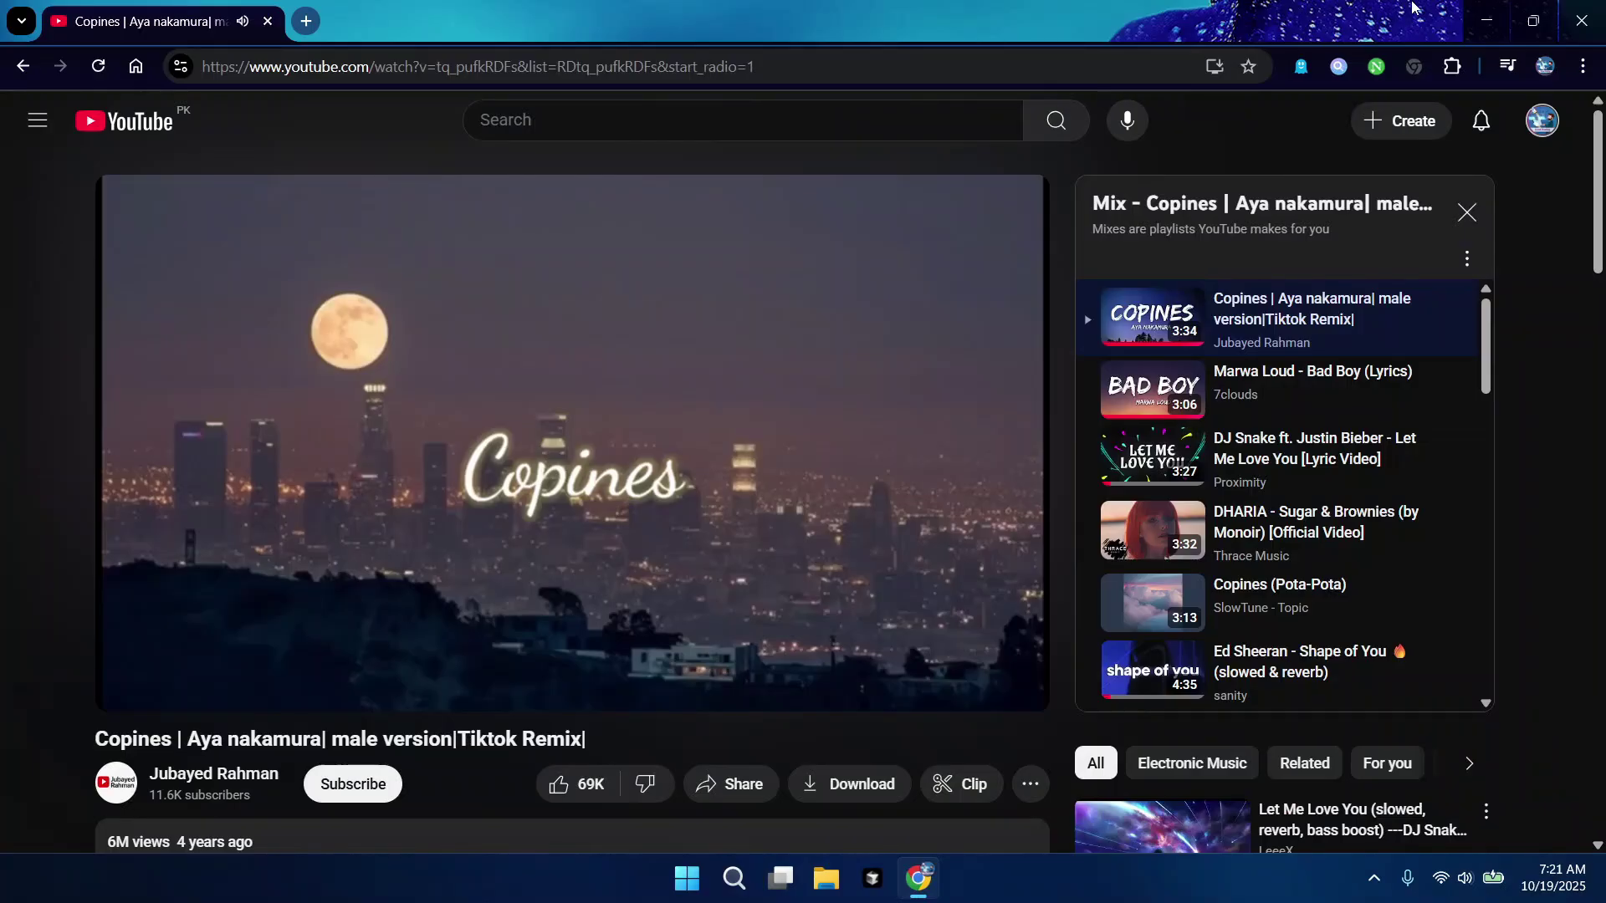
pyautogui.click(1486, 20)
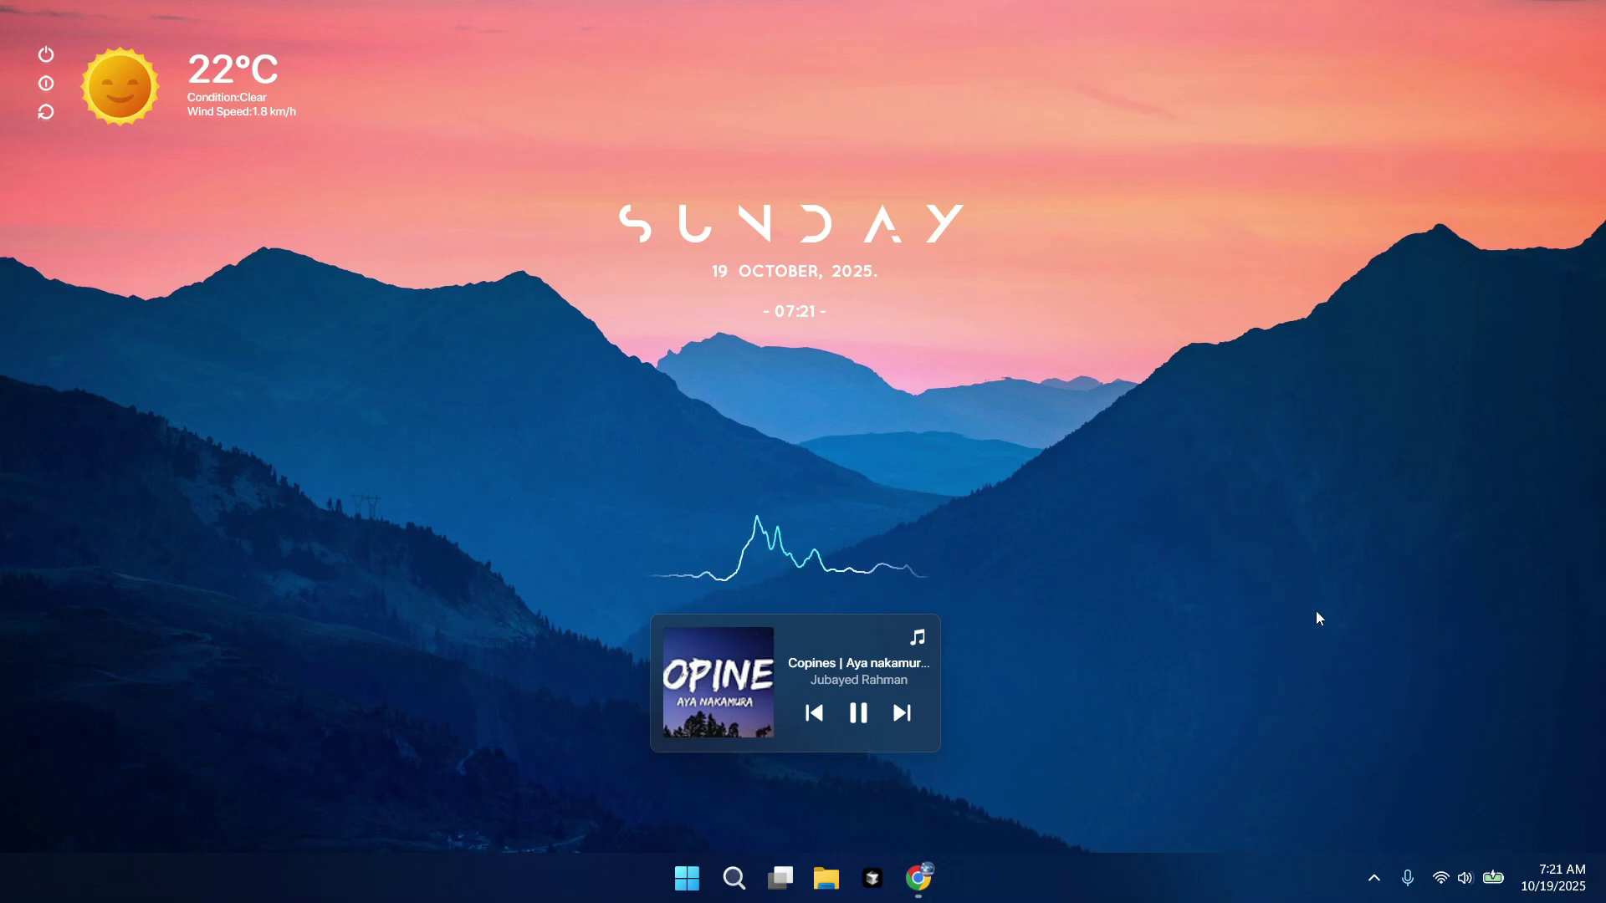